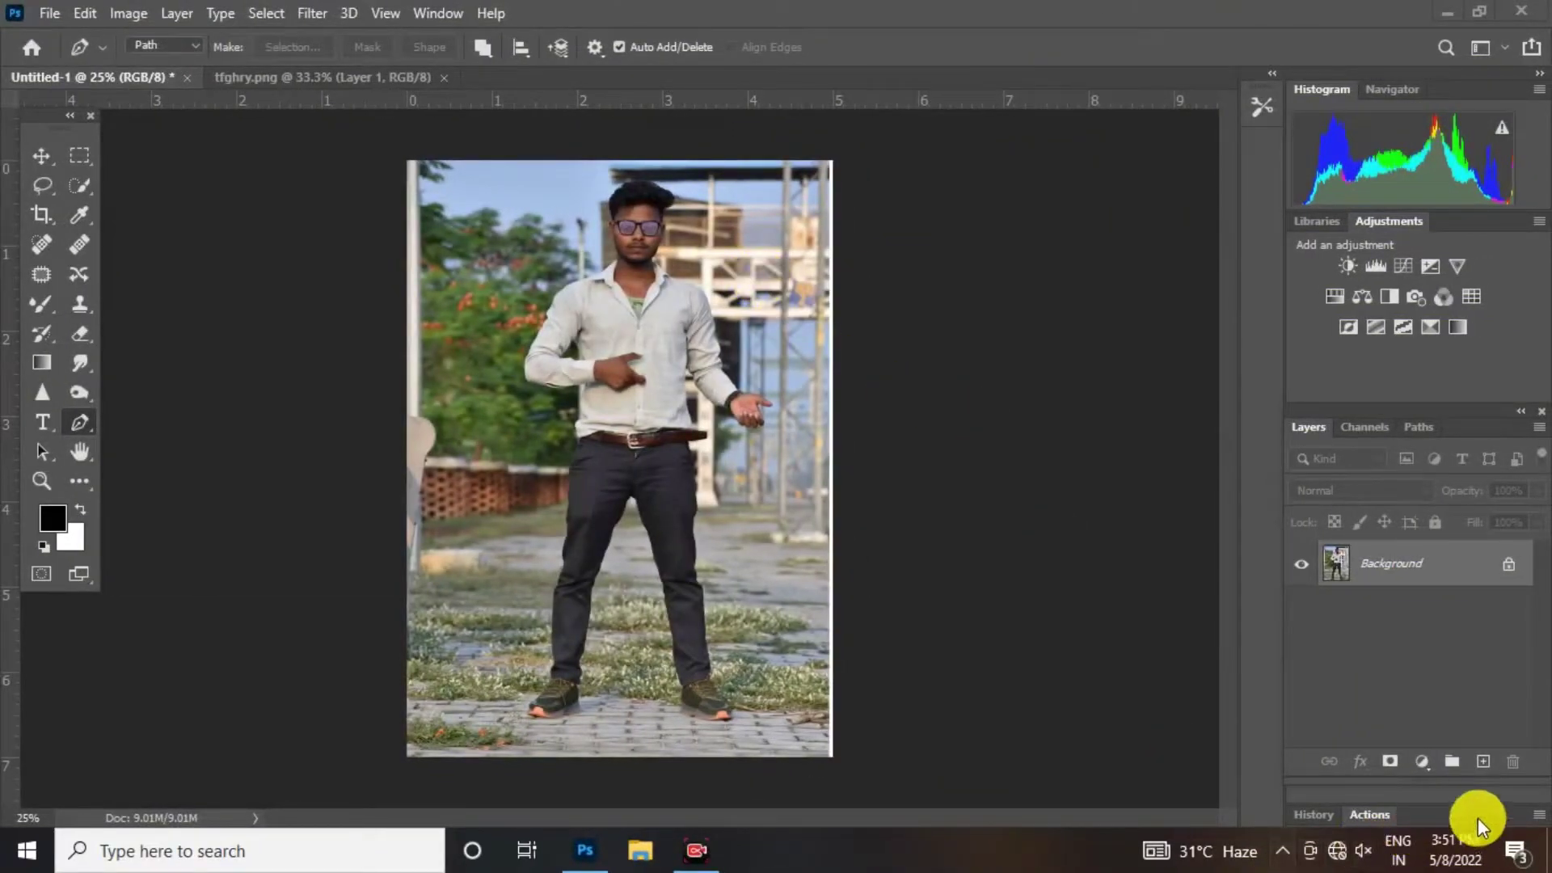
Step: Apply a Camera Raw filter to the photo with Highlights -100, Shadows +33, Blacks -22 and Texture +31
left_click(312, 13)
left_click(359, 144)
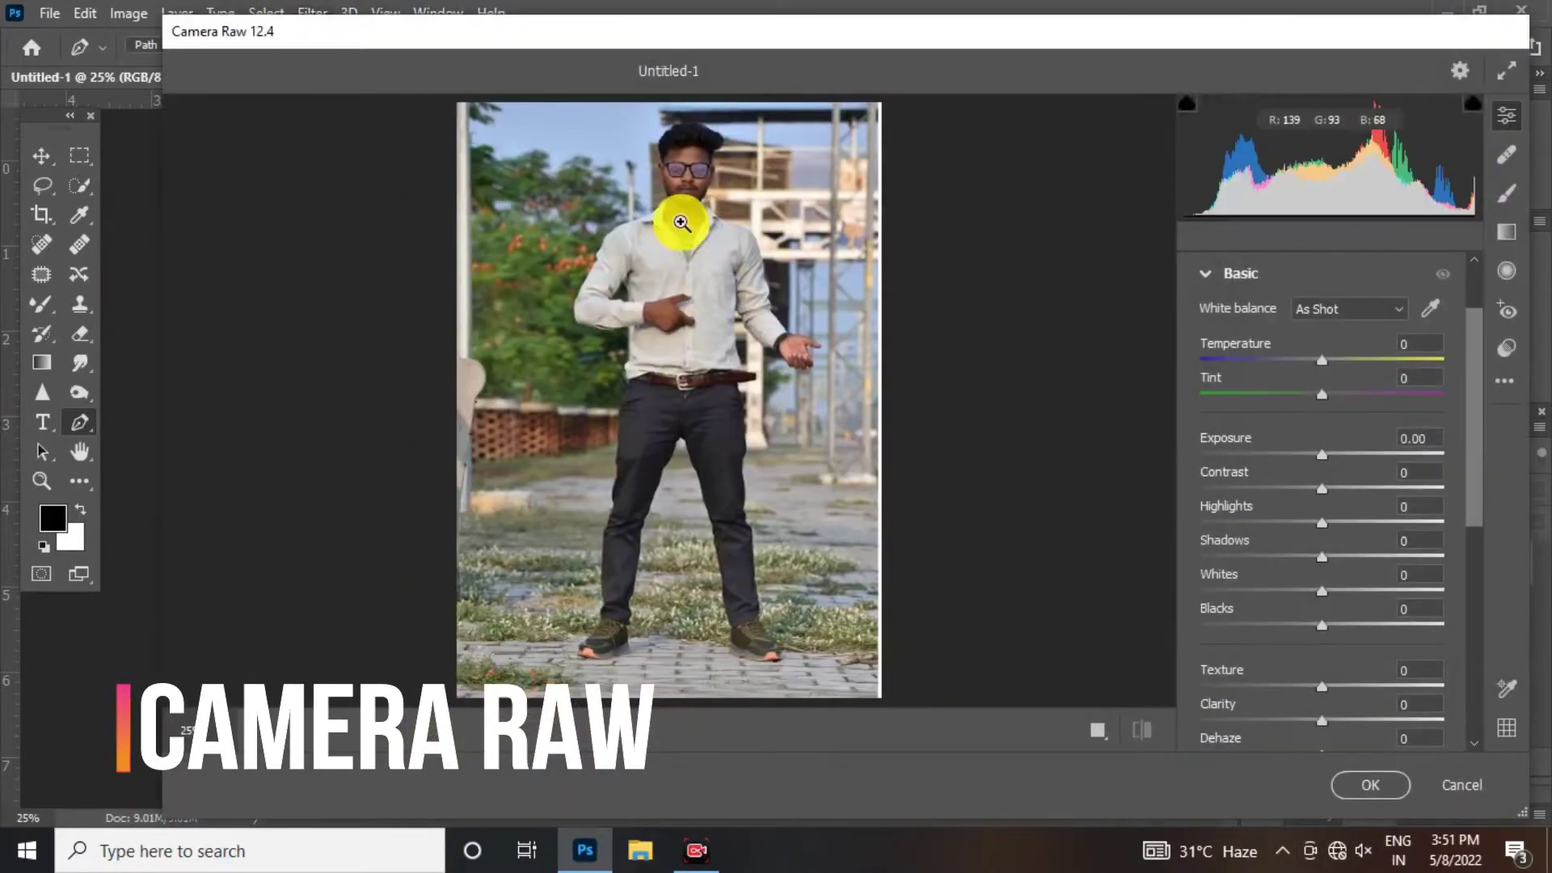
scroll(1327, 501, "down", 3)
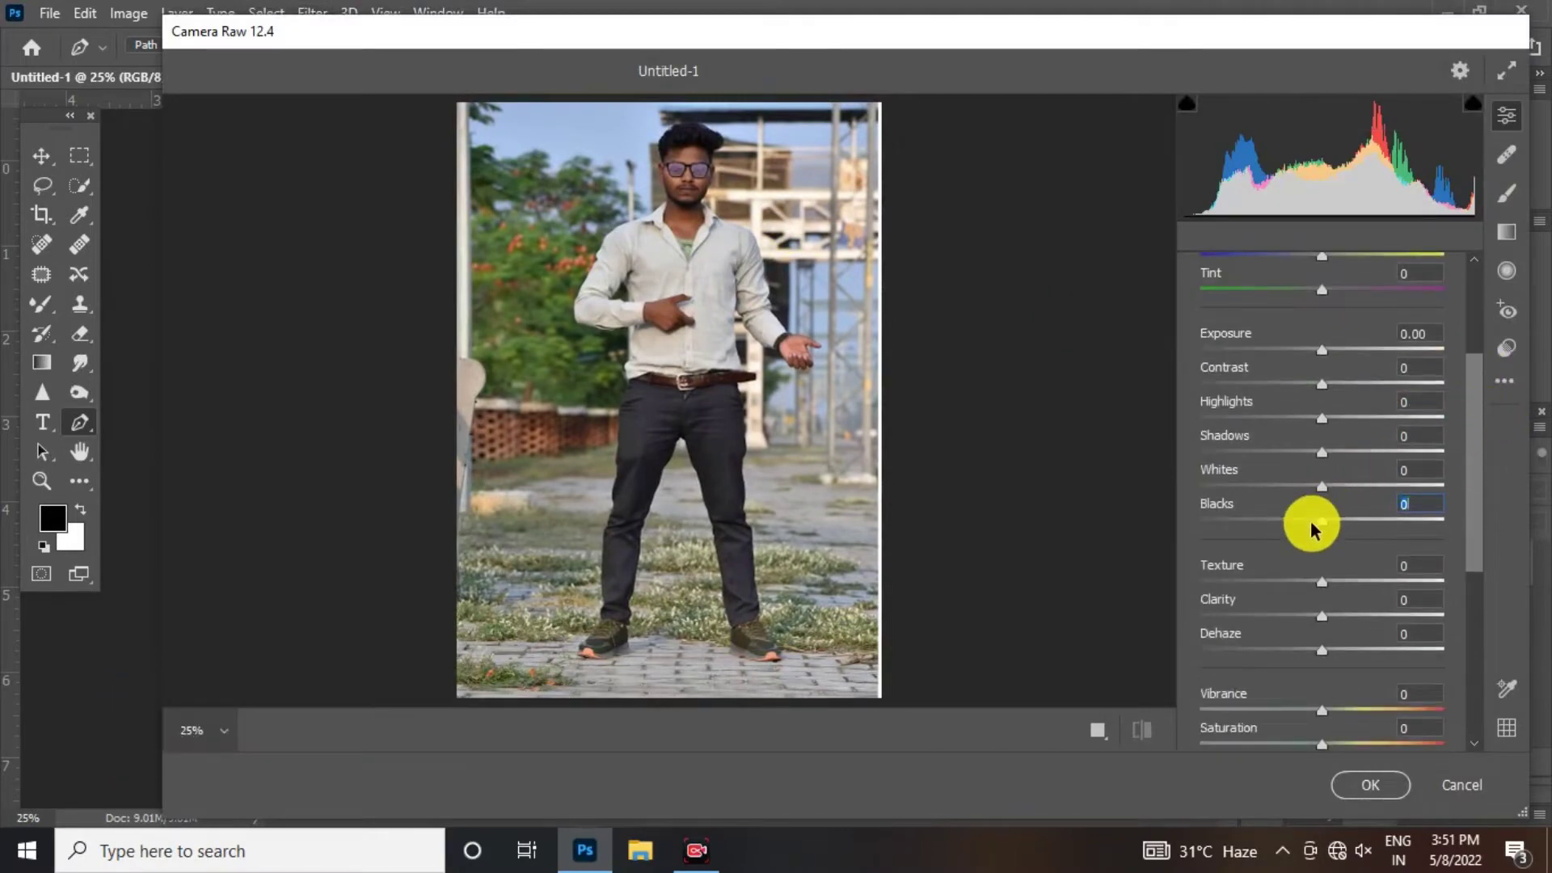
left_click_drag(1340, 458, 1074, 415)
left_click_drag(1352, 458, 1362, 453)
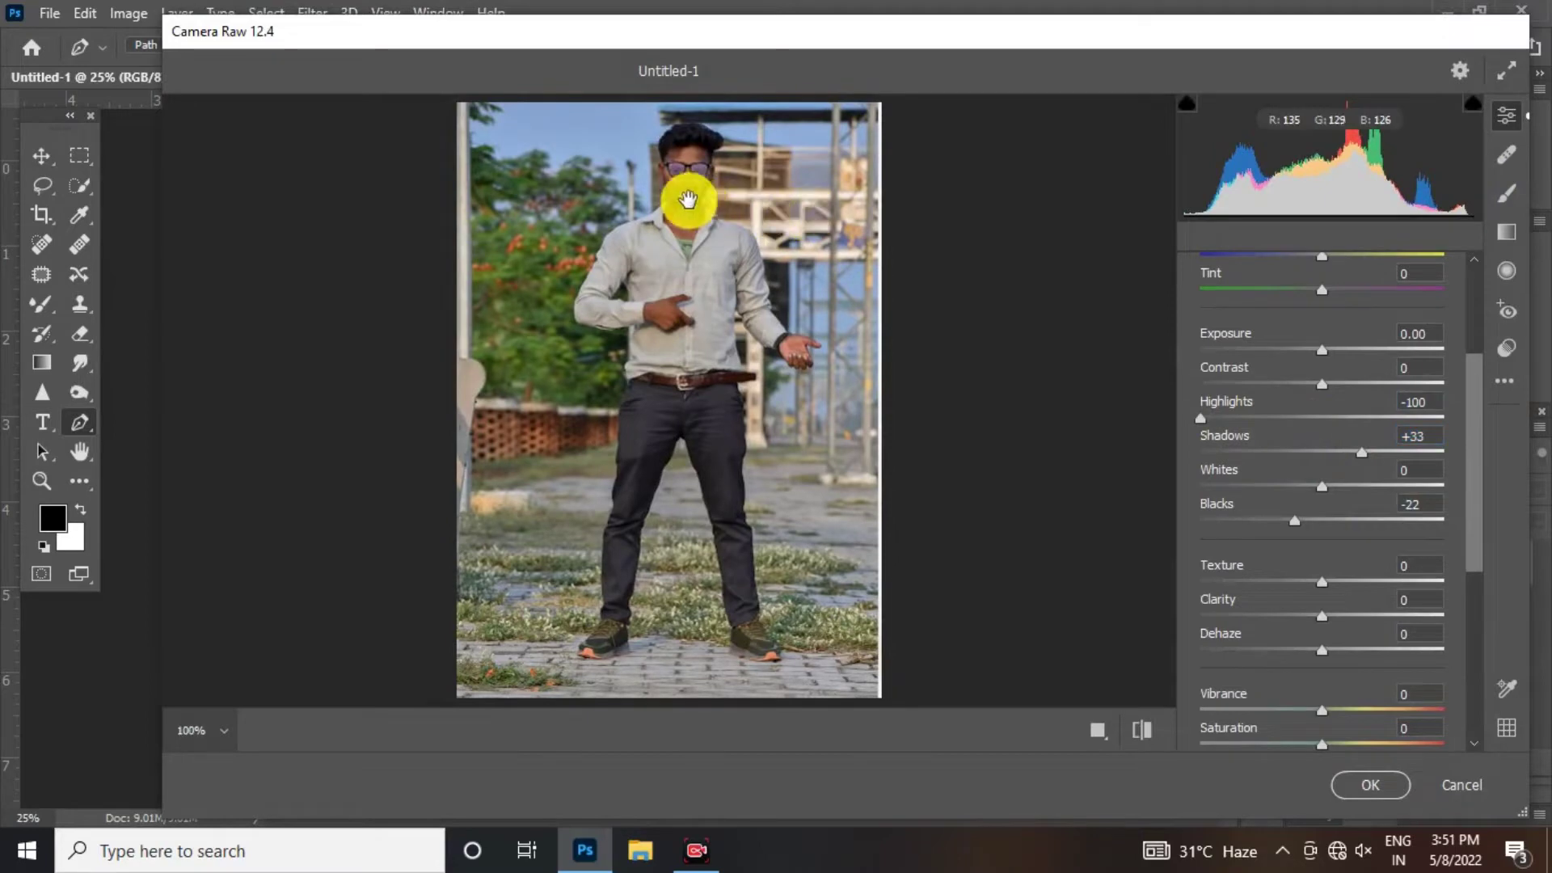
left_click(690, 198)
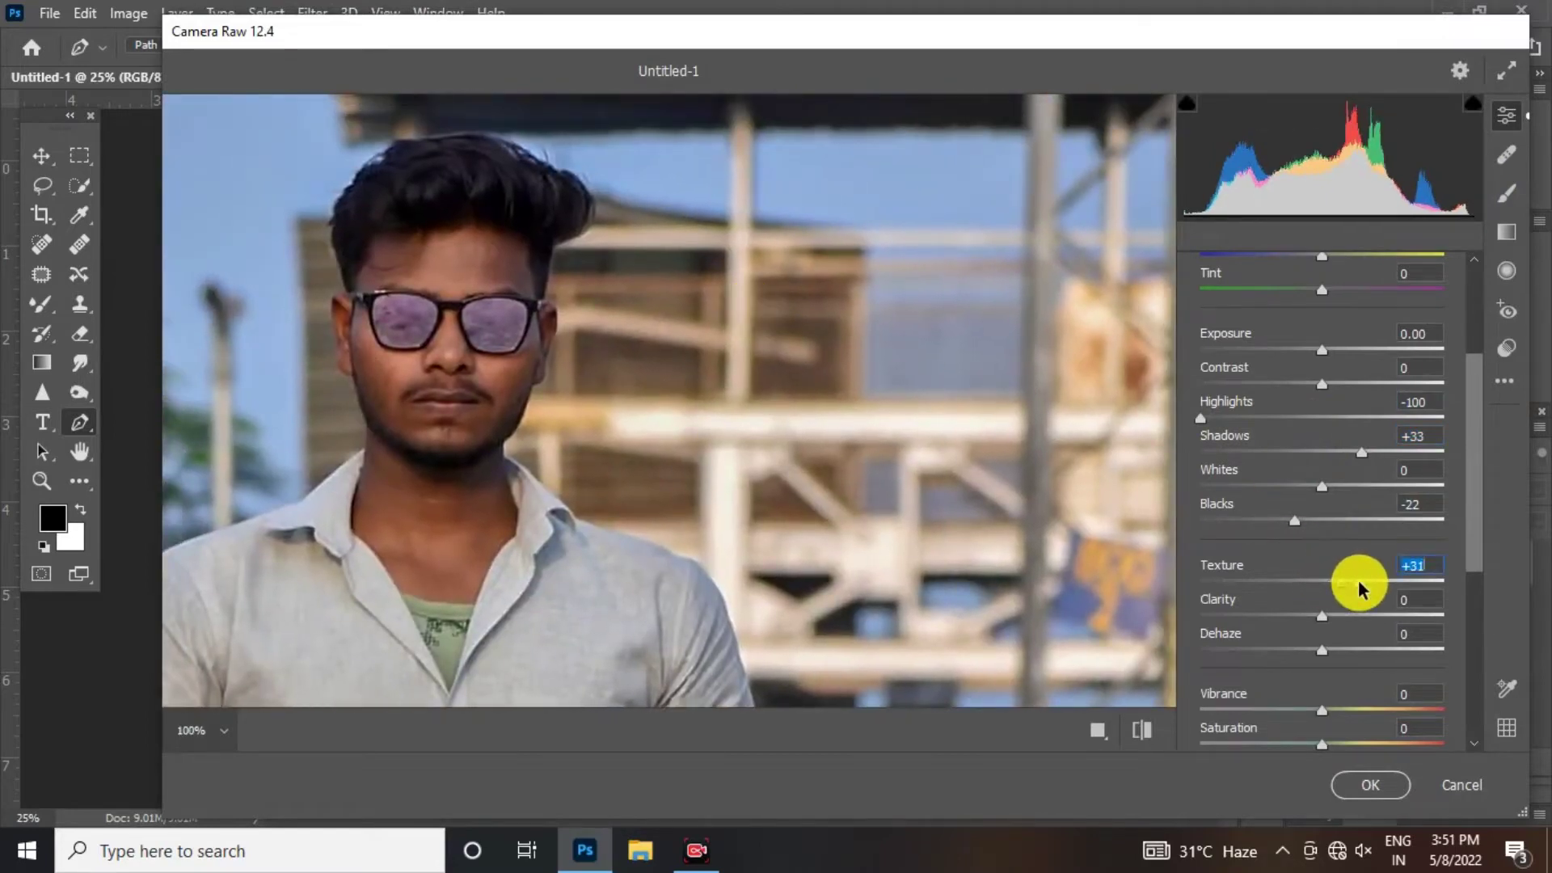
left_click(1384, 781)
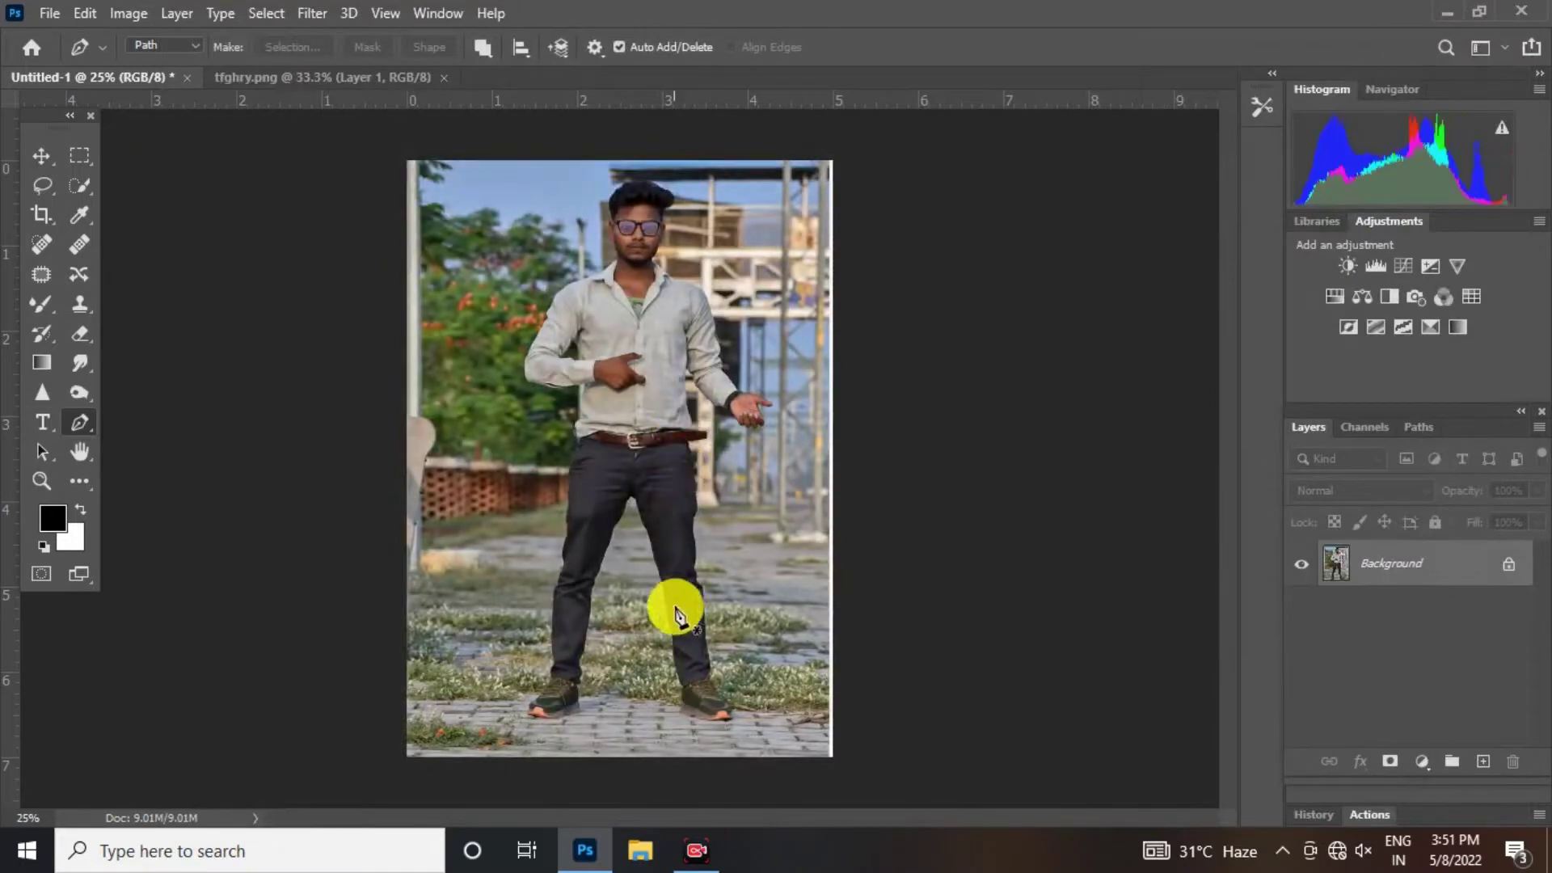
Step: Start a Pen tool path down the outer edge of the man's trouser leg to the hem above the shoe
left_click(687, 594, "ctrl")
left_click(687, 595, "ctrl")
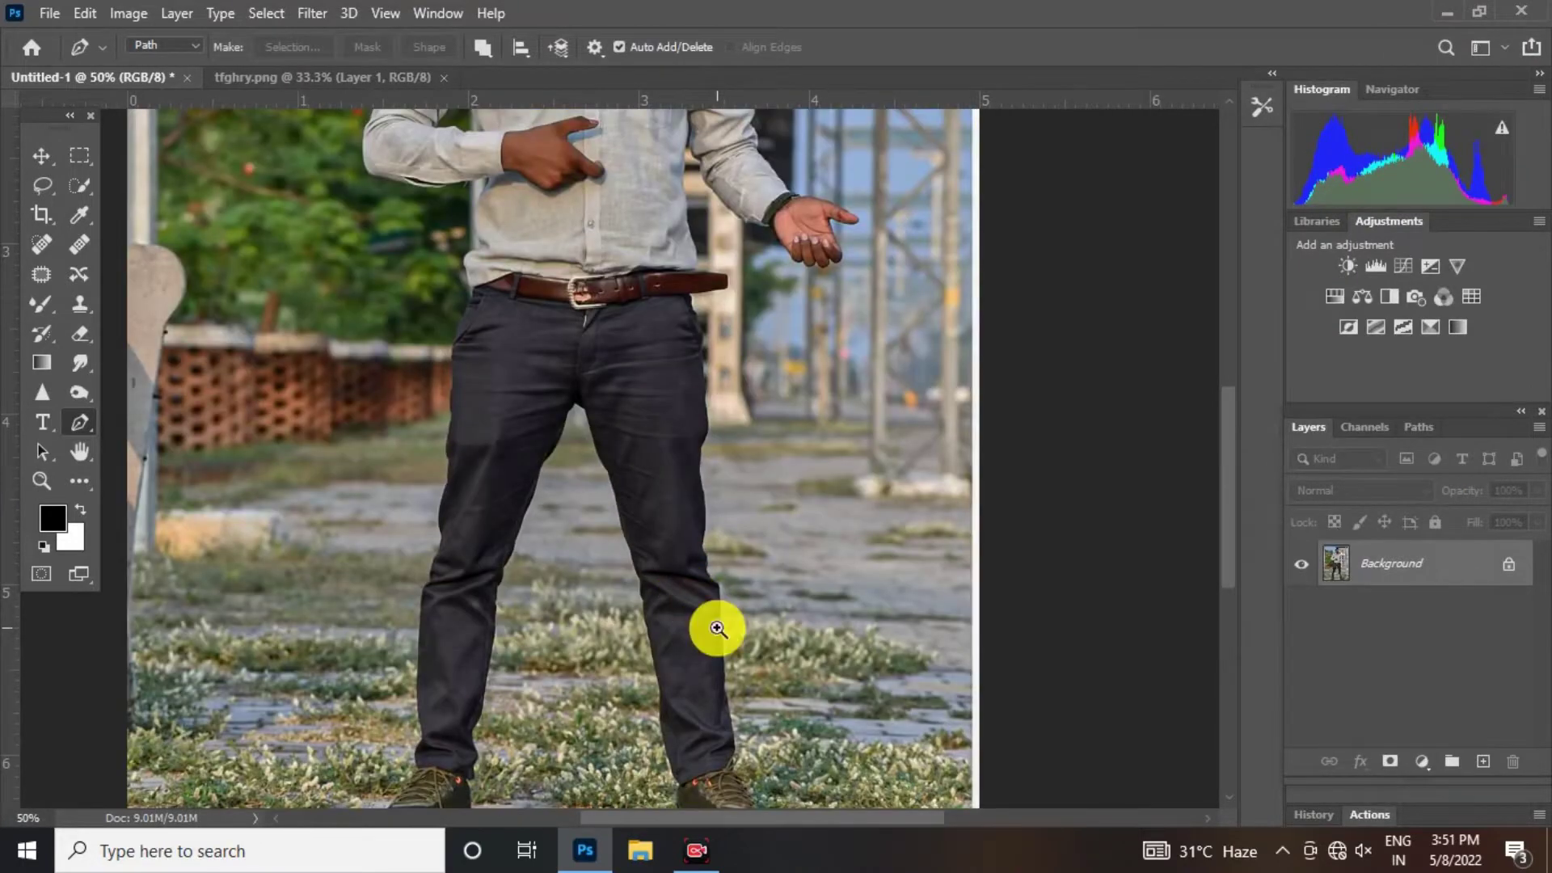
left_click(717, 628, "ctrl")
left_click(717, 628, "ctrl")
left_click_drag(717, 628, 675, 439)
left_click(717, 584, "ctrl")
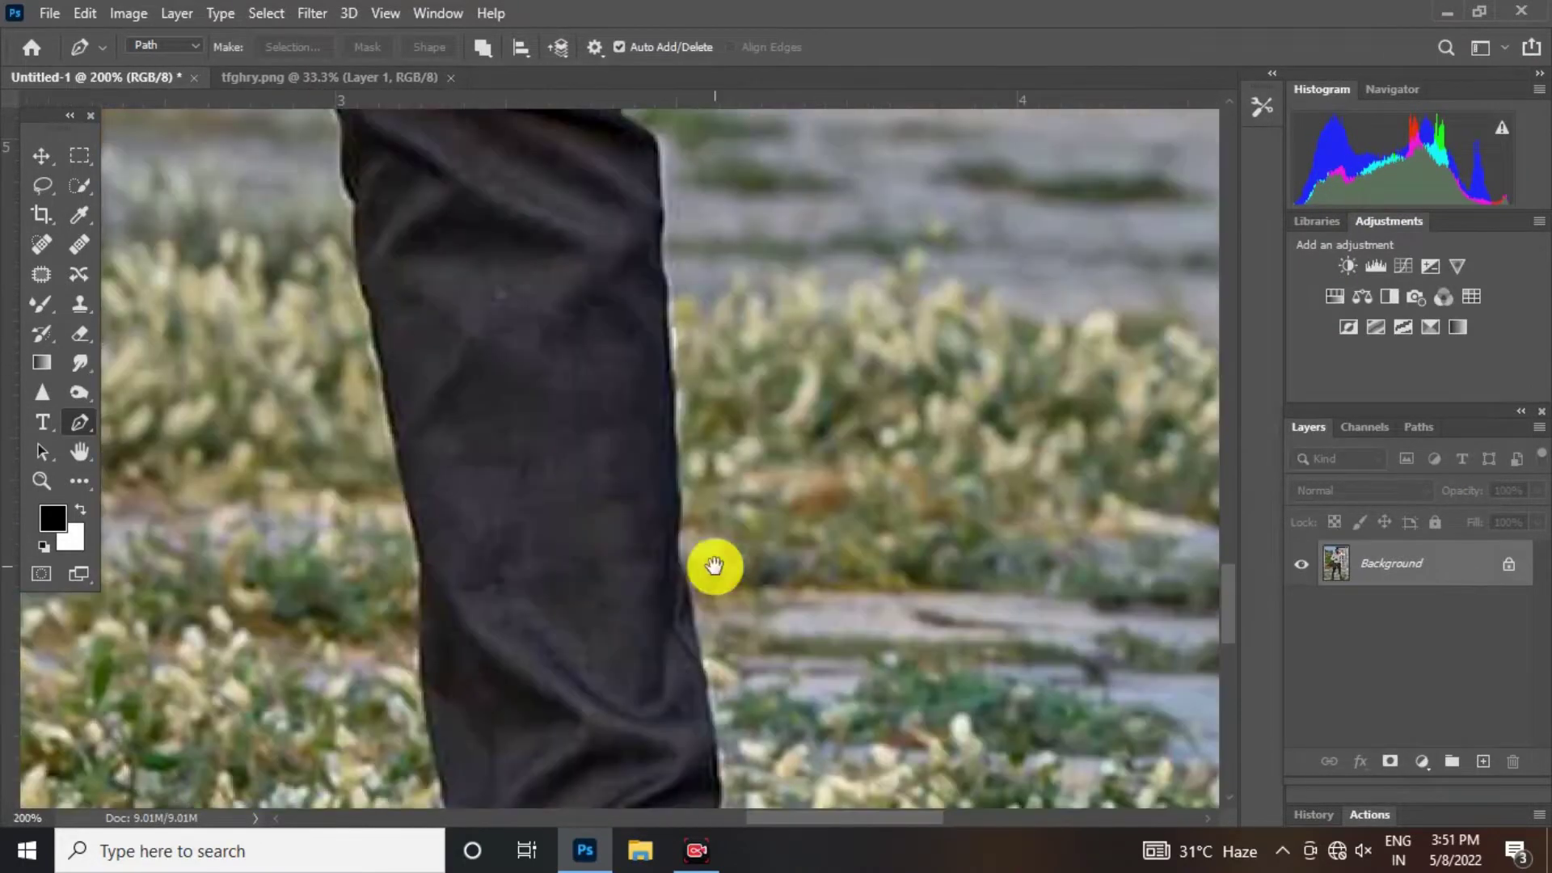
right_click(85, 428)
left_click(138, 420)
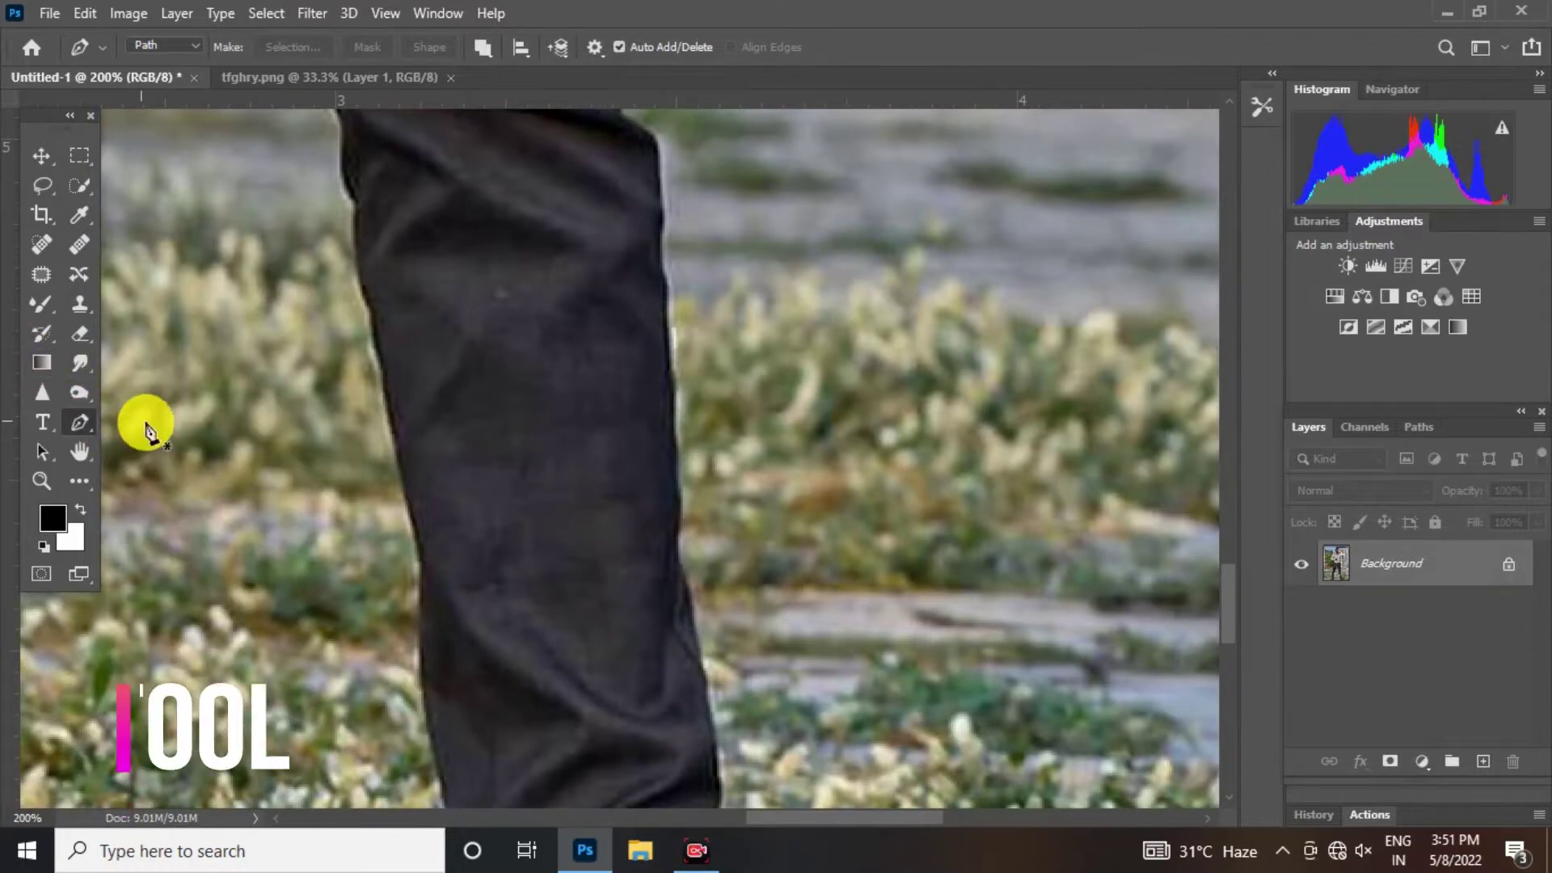
left_click_drag(693, 565, 653, 439)
left_click(642, 418)
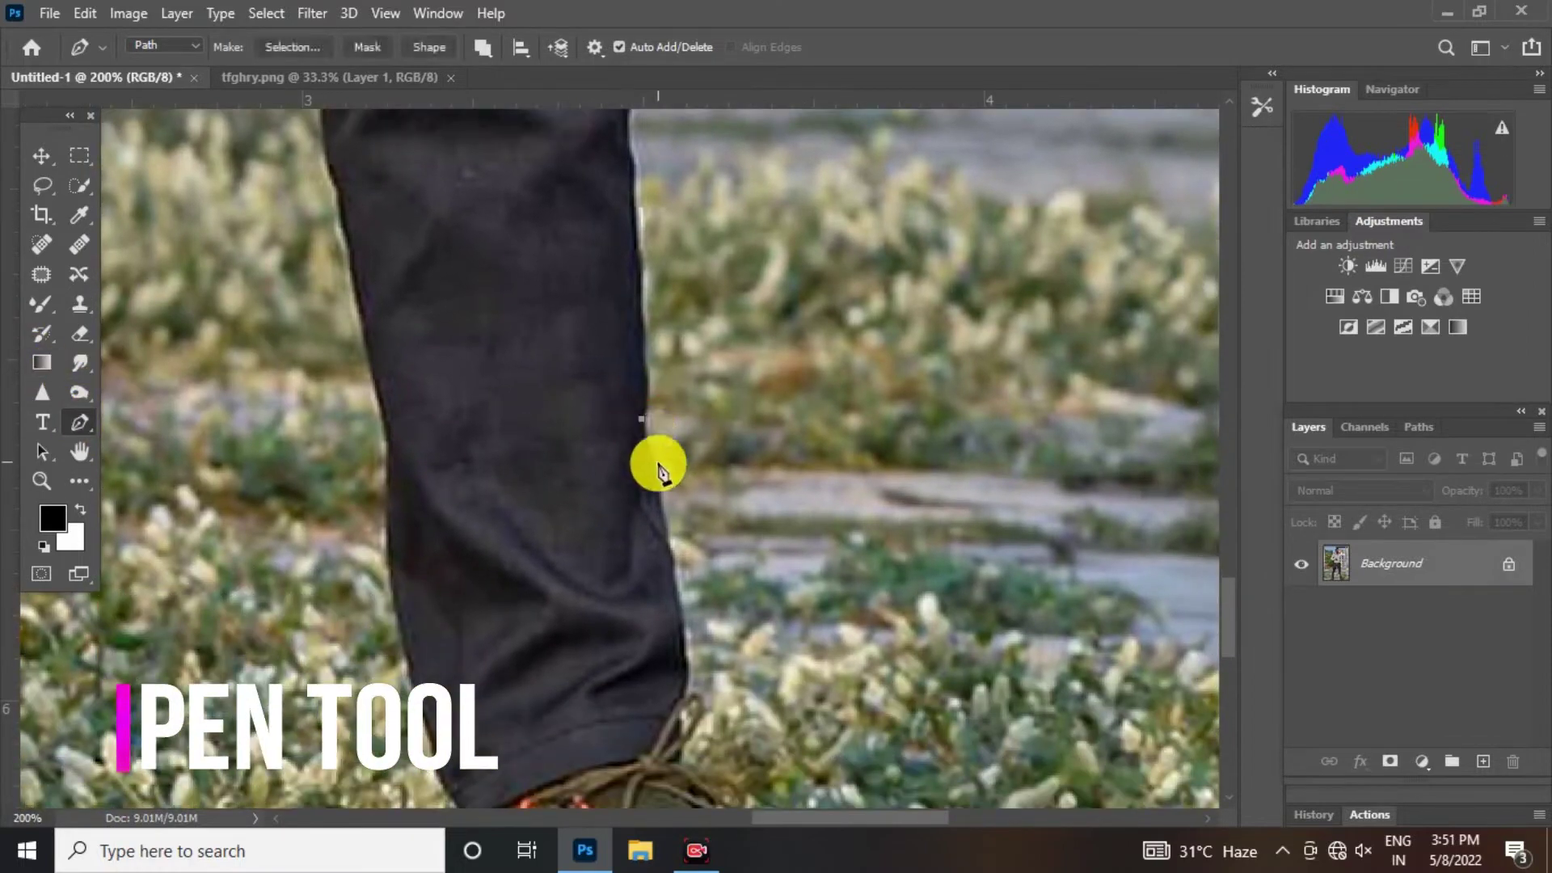
left_click(682, 681)
left_click(675, 730)
Step: Continue the path along the upper edge of the shoe over the laces towards the toe
left_click_drag(681, 736, 619, 549)
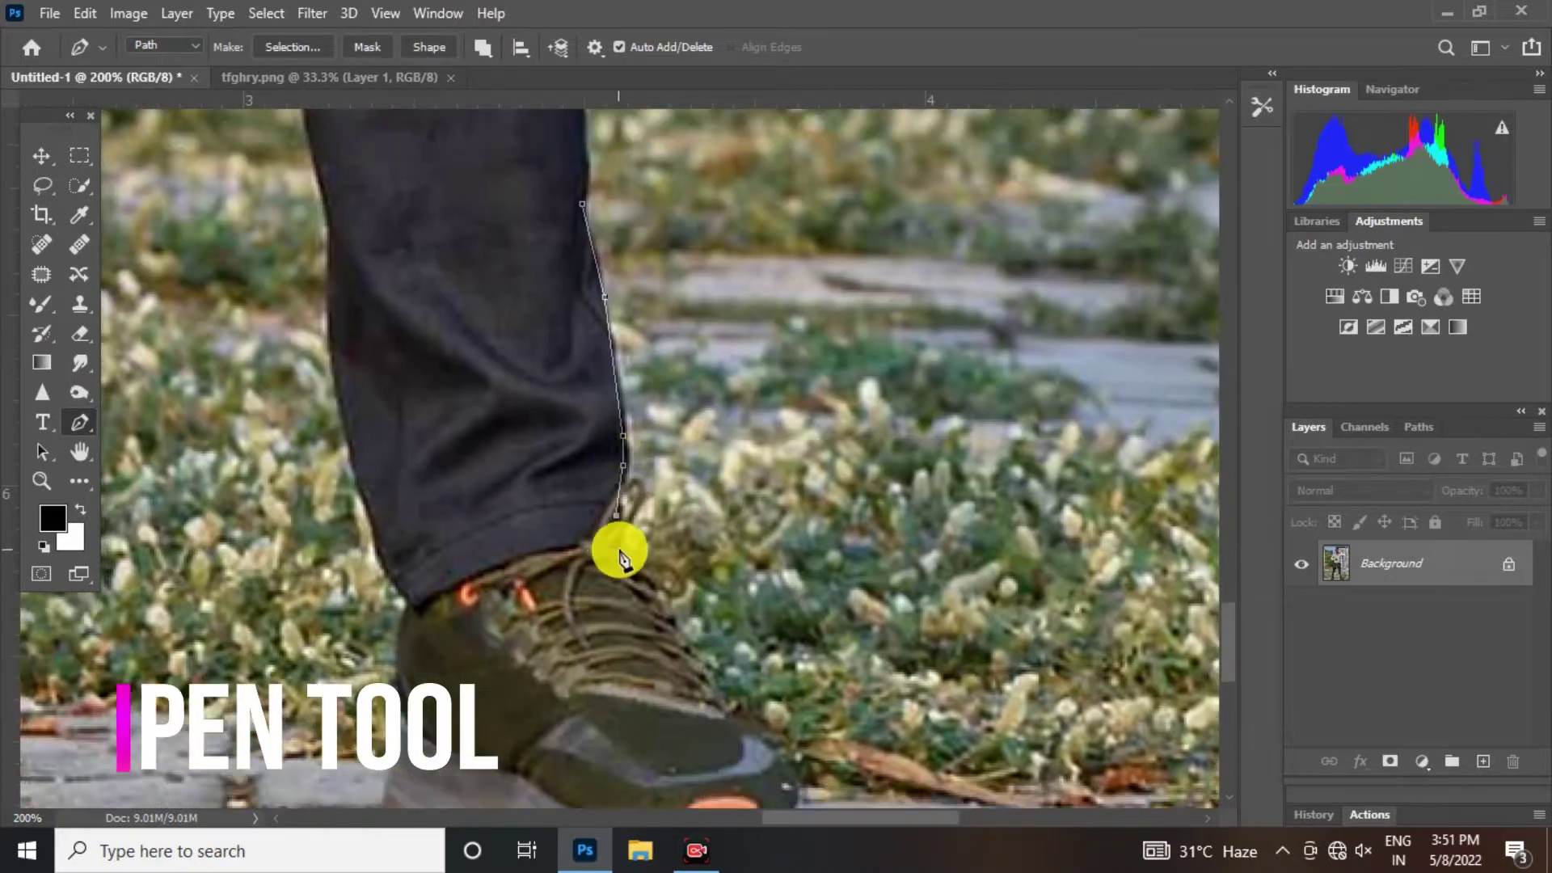
left_click(625, 581)
left_click(671, 649)
left_click(719, 726)
left_click_drag(744, 721, 659, 484)
left_click(645, 510)
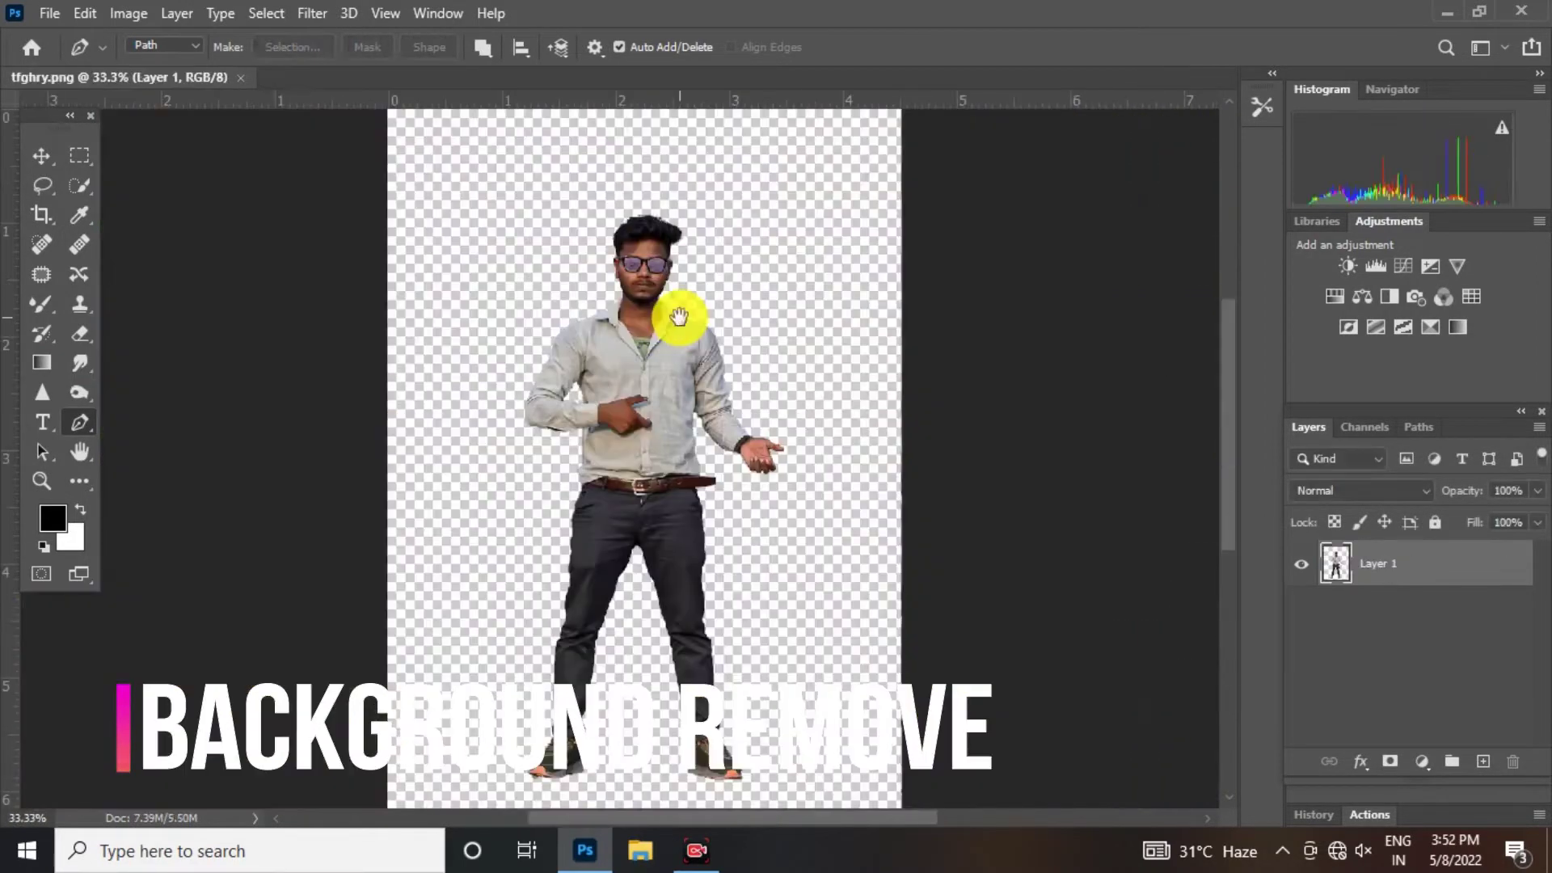
Step: Examine the cut-out man on the transparent background up close and as a whole
left_click(679, 316, "ctrl")
left_click(679, 317, "ctrl")
left_click(679, 317, "alt")
left_click(679, 316, "alt")
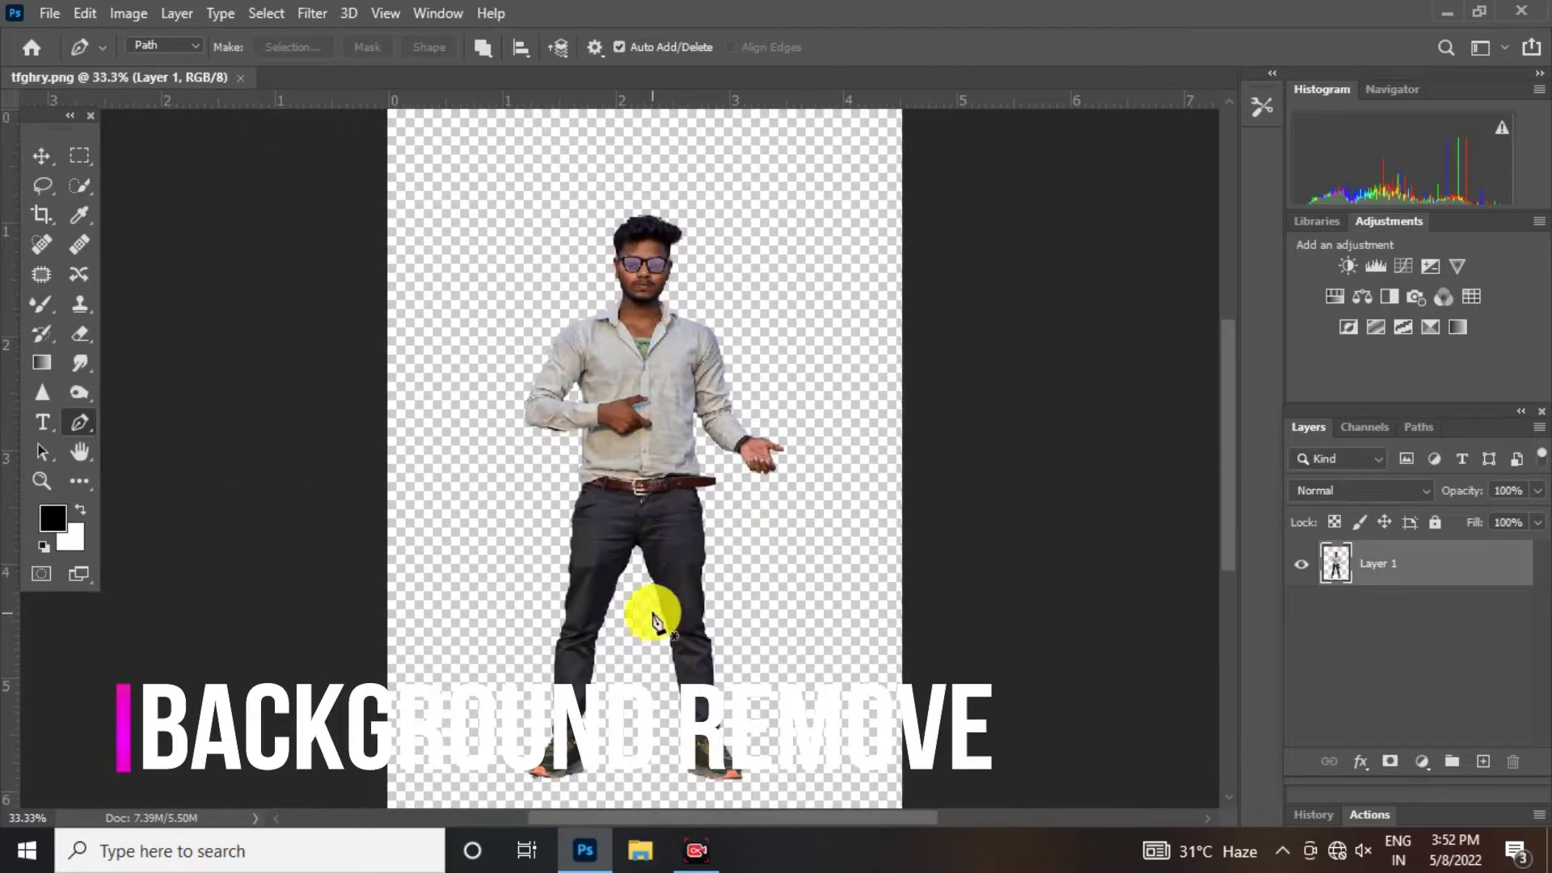
scroll(632, 528, "up", 1)
scroll(632, 231, "up", 3)
scroll(689, 414, "down", 4)
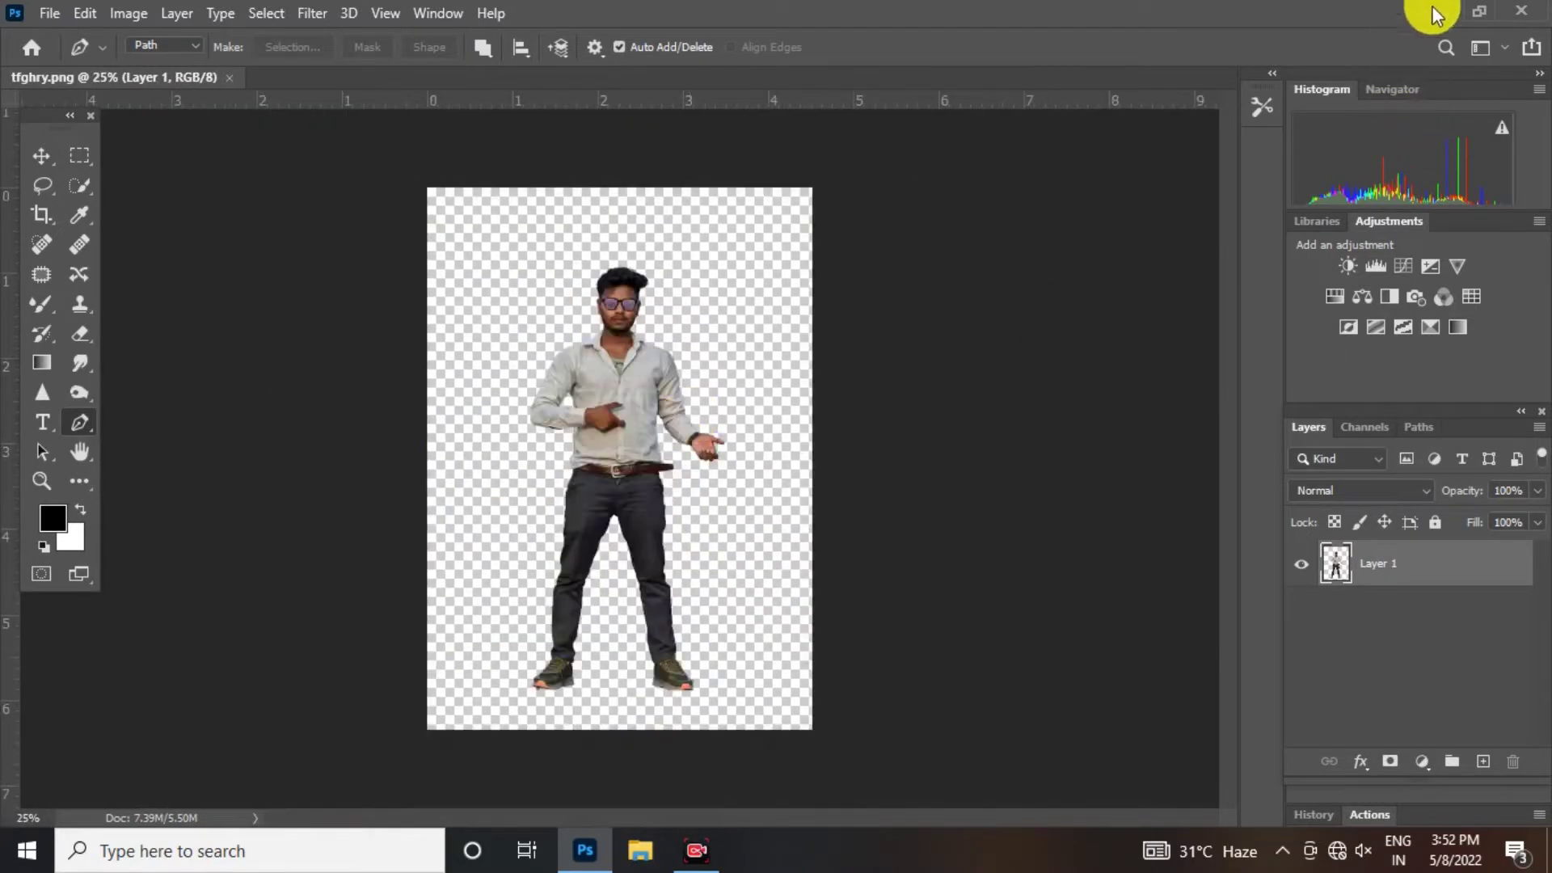
Step: Place the Dereliction street image from the desktop folder 01 and move its layer below the man's layer
left_click(1445, 12)
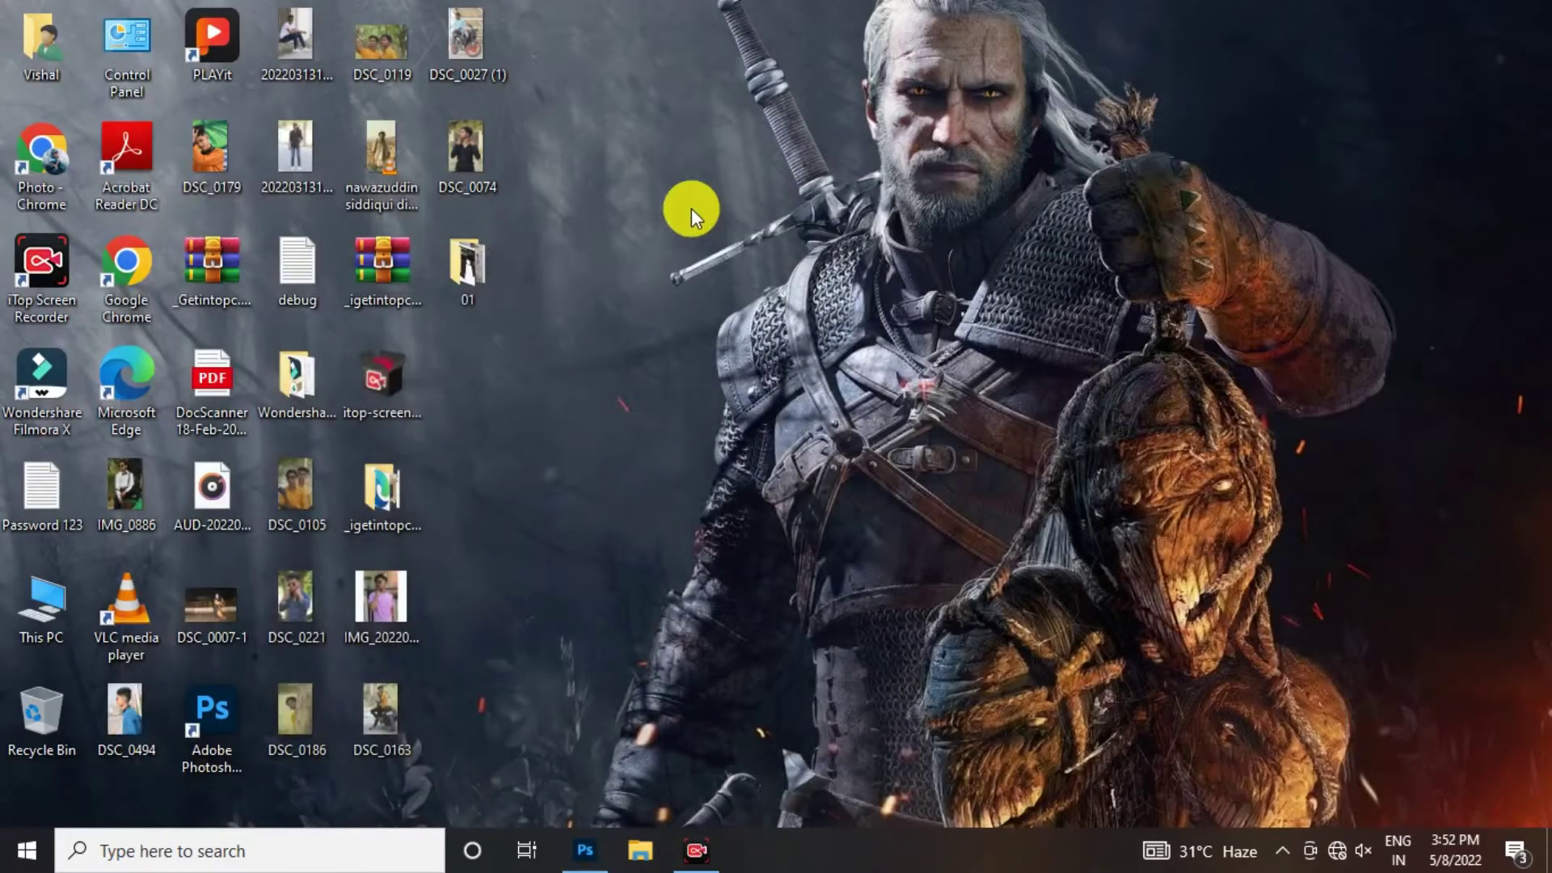
double_click(500, 274)
left_click(451, 367)
left_click_drag(496, 629, 584, 497)
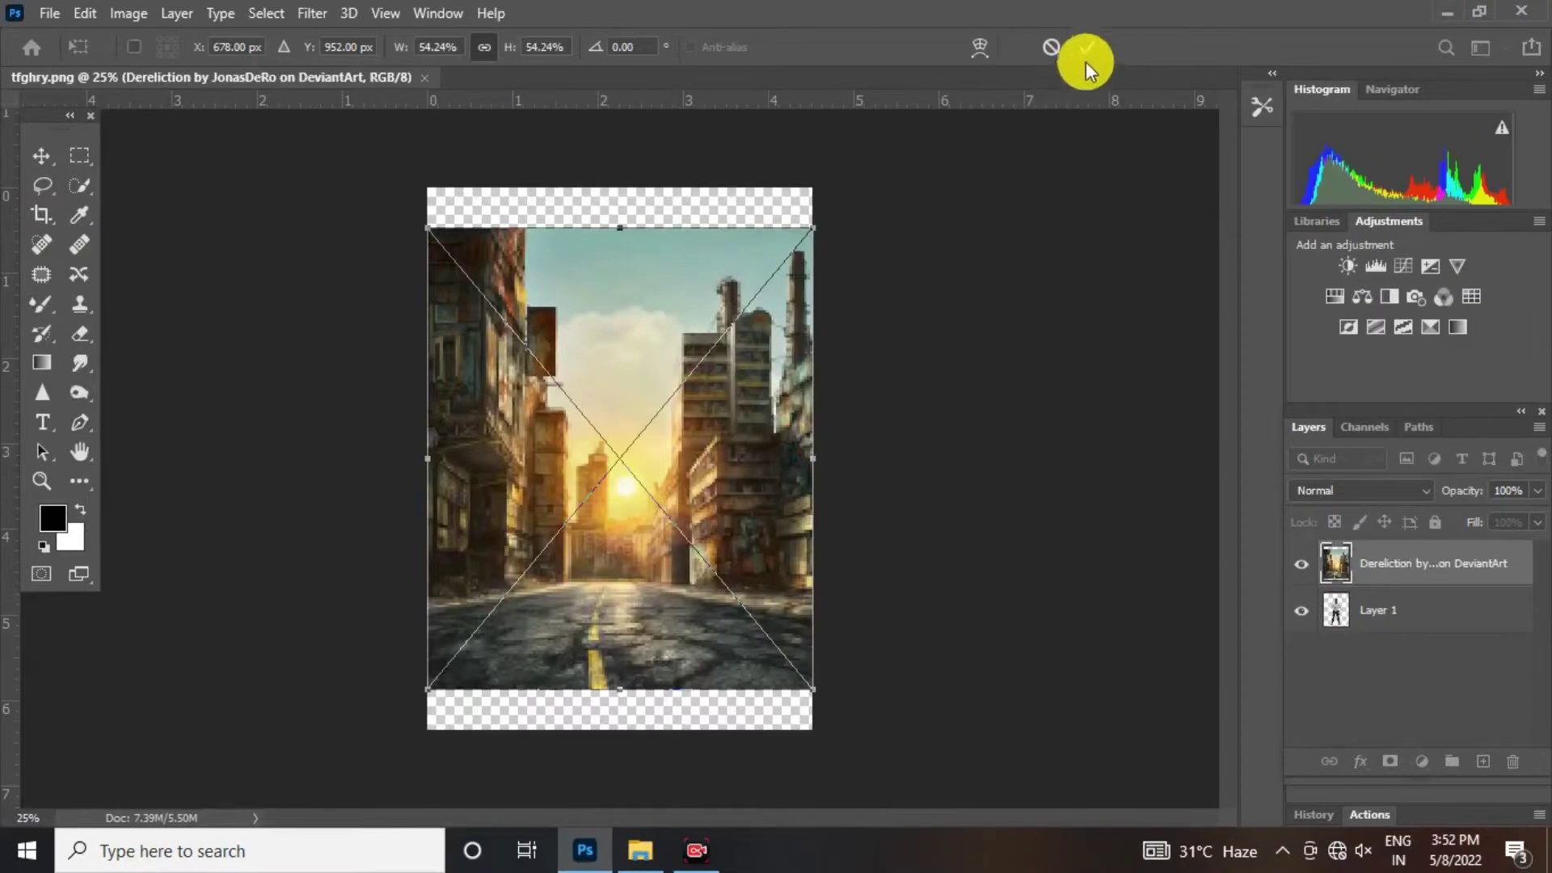
left_click(1088, 48)
left_click_drag(1390, 574, 1396, 638)
Step: Scale the street background to 64.23% width and 63.80% height and position it to cover the whole canvas
key("ctrl+t")
left_click_drag(708, 352, 710, 380)
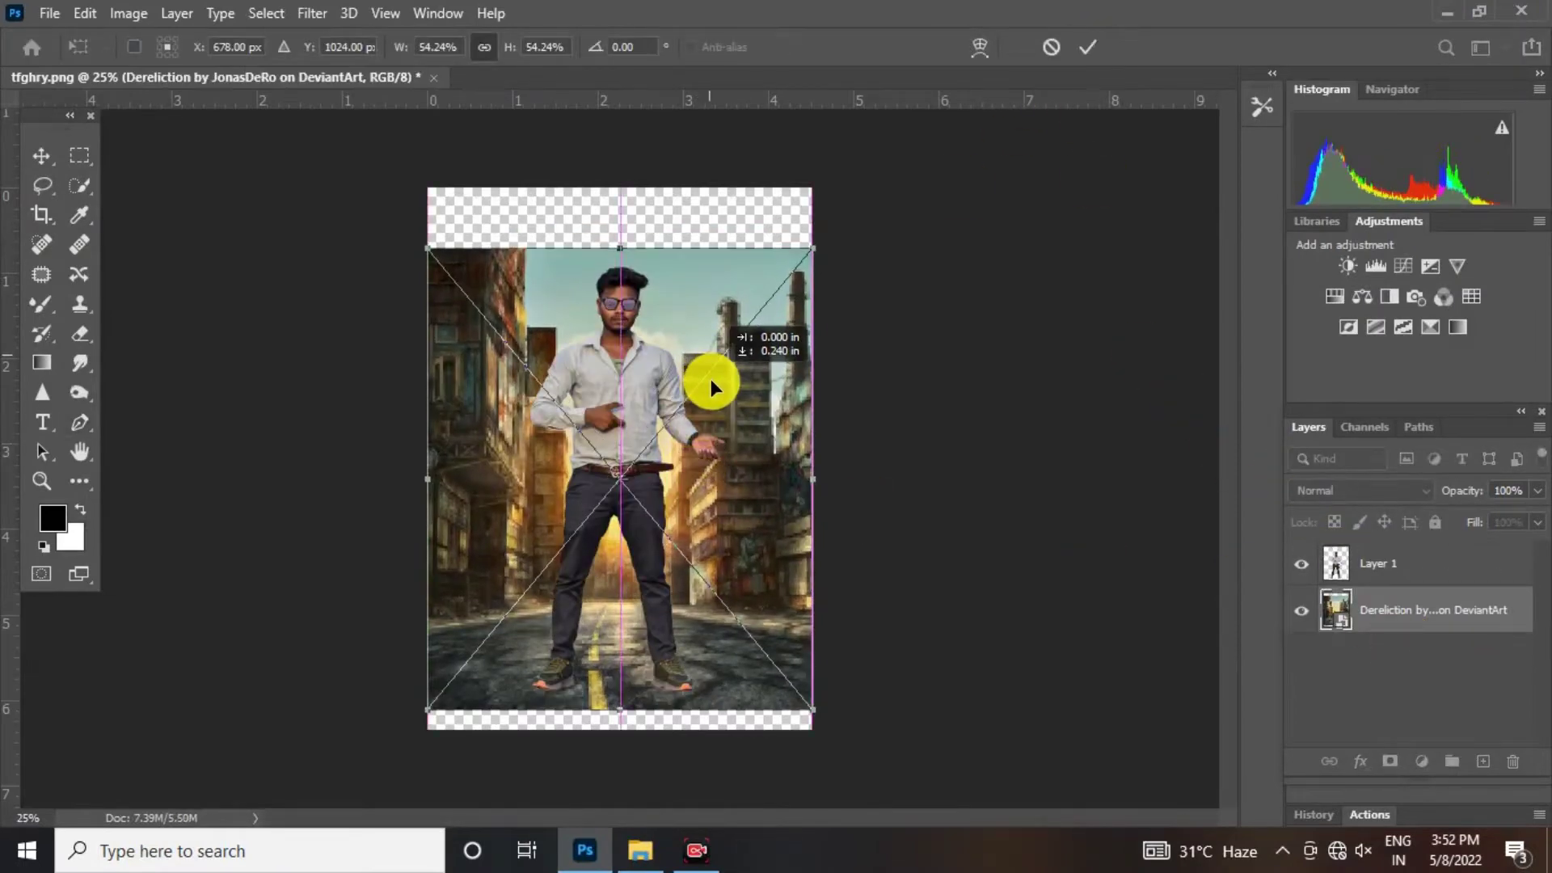
left_click(689, 439, "ctrl")
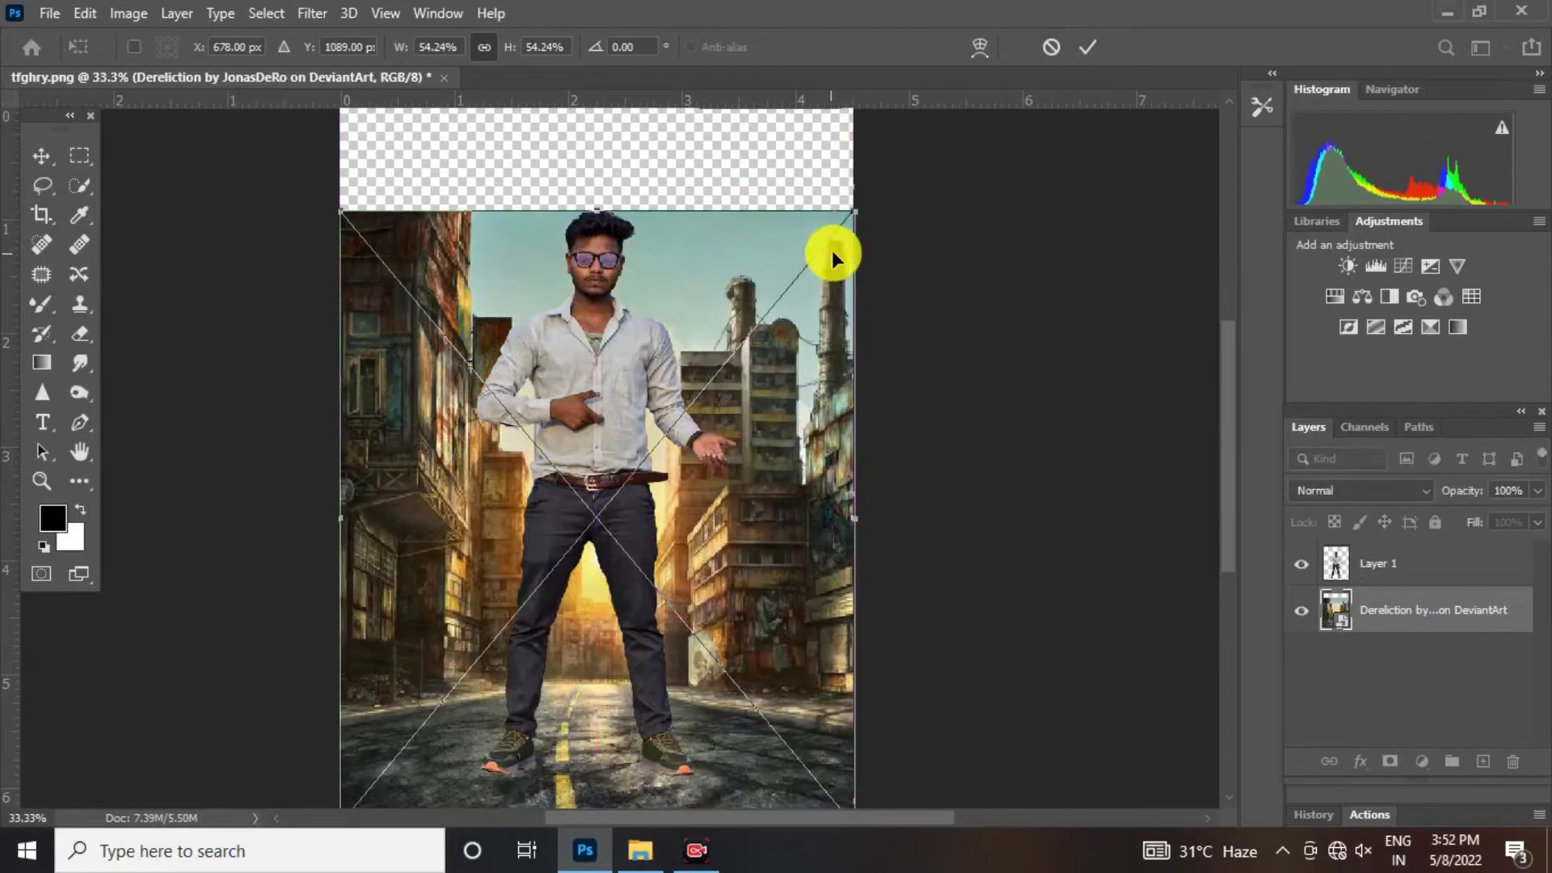
left_click(697, 262, "alt")
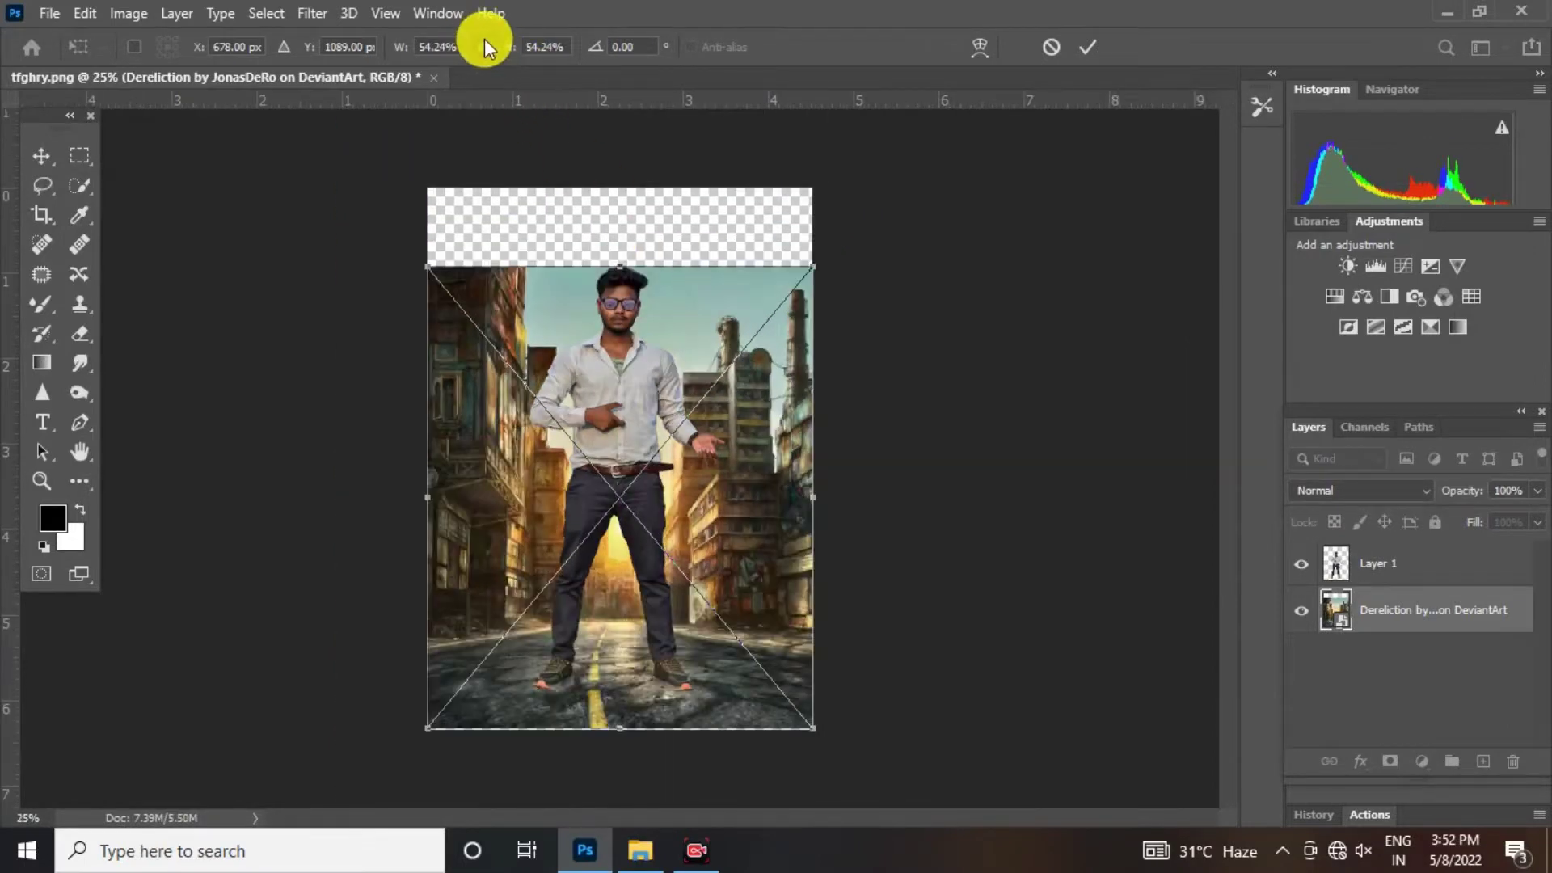
left_click_drag(818, 275, 885, 195)
left_click_drag(761, 231, 719, 229)
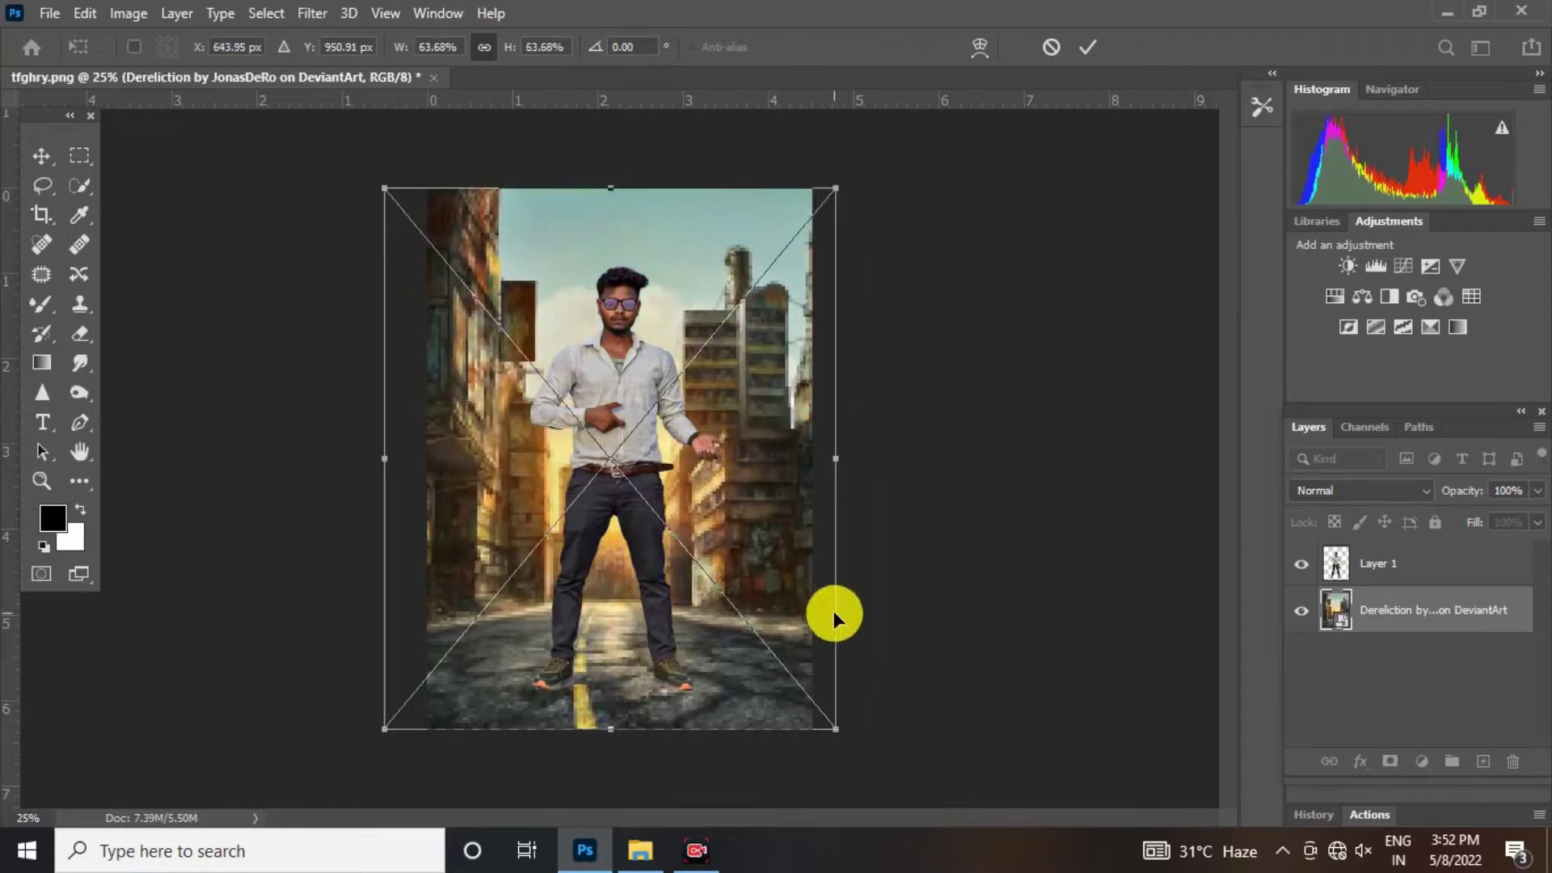
left_click_drag(840, 716, 846, 717)
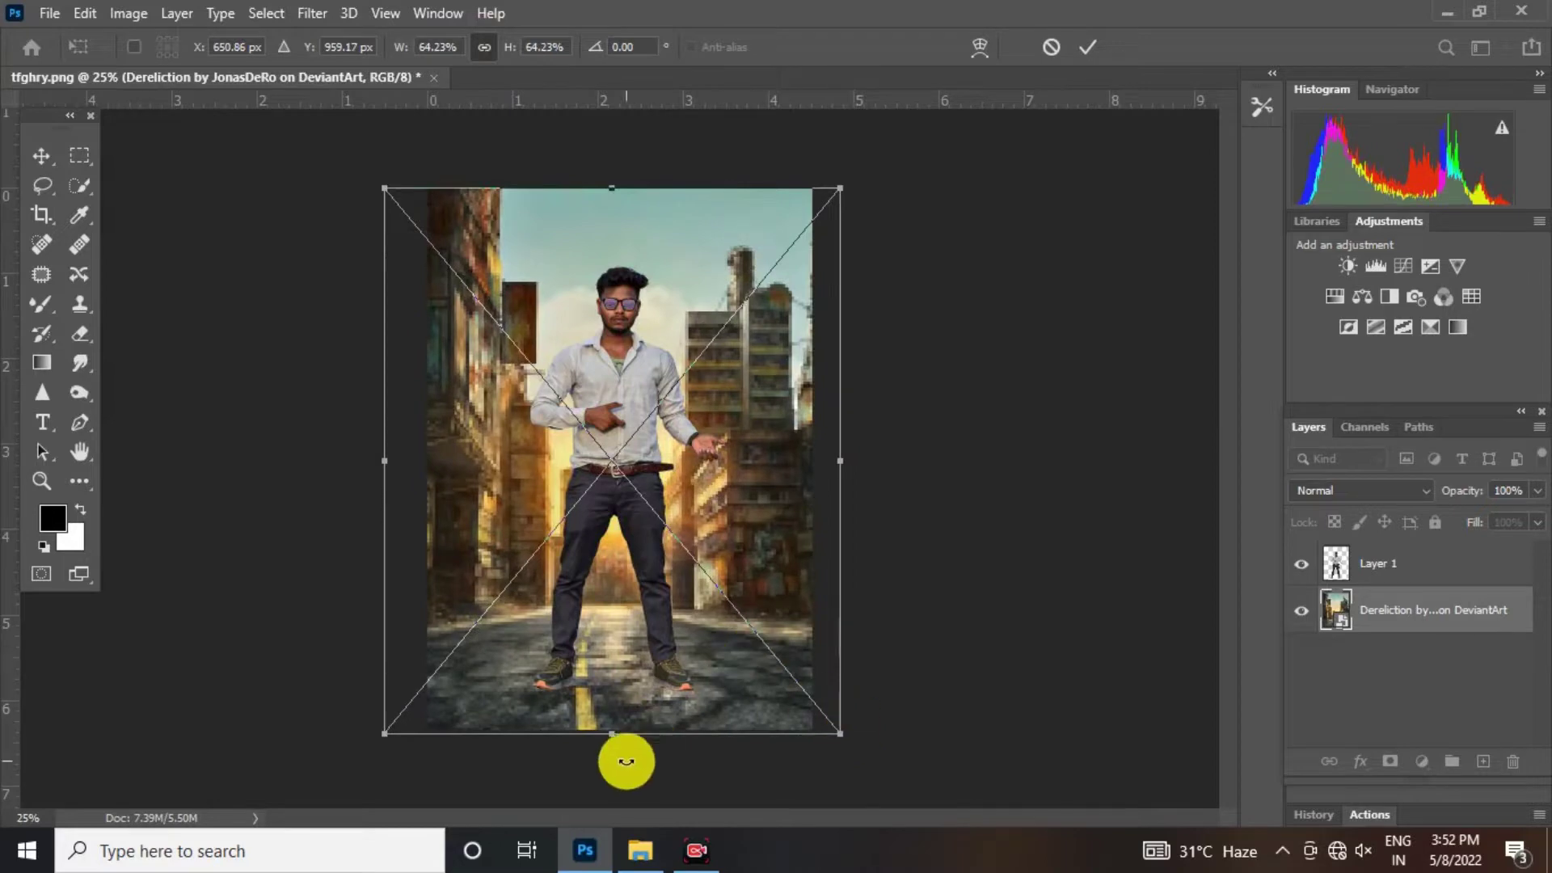
key("Return")
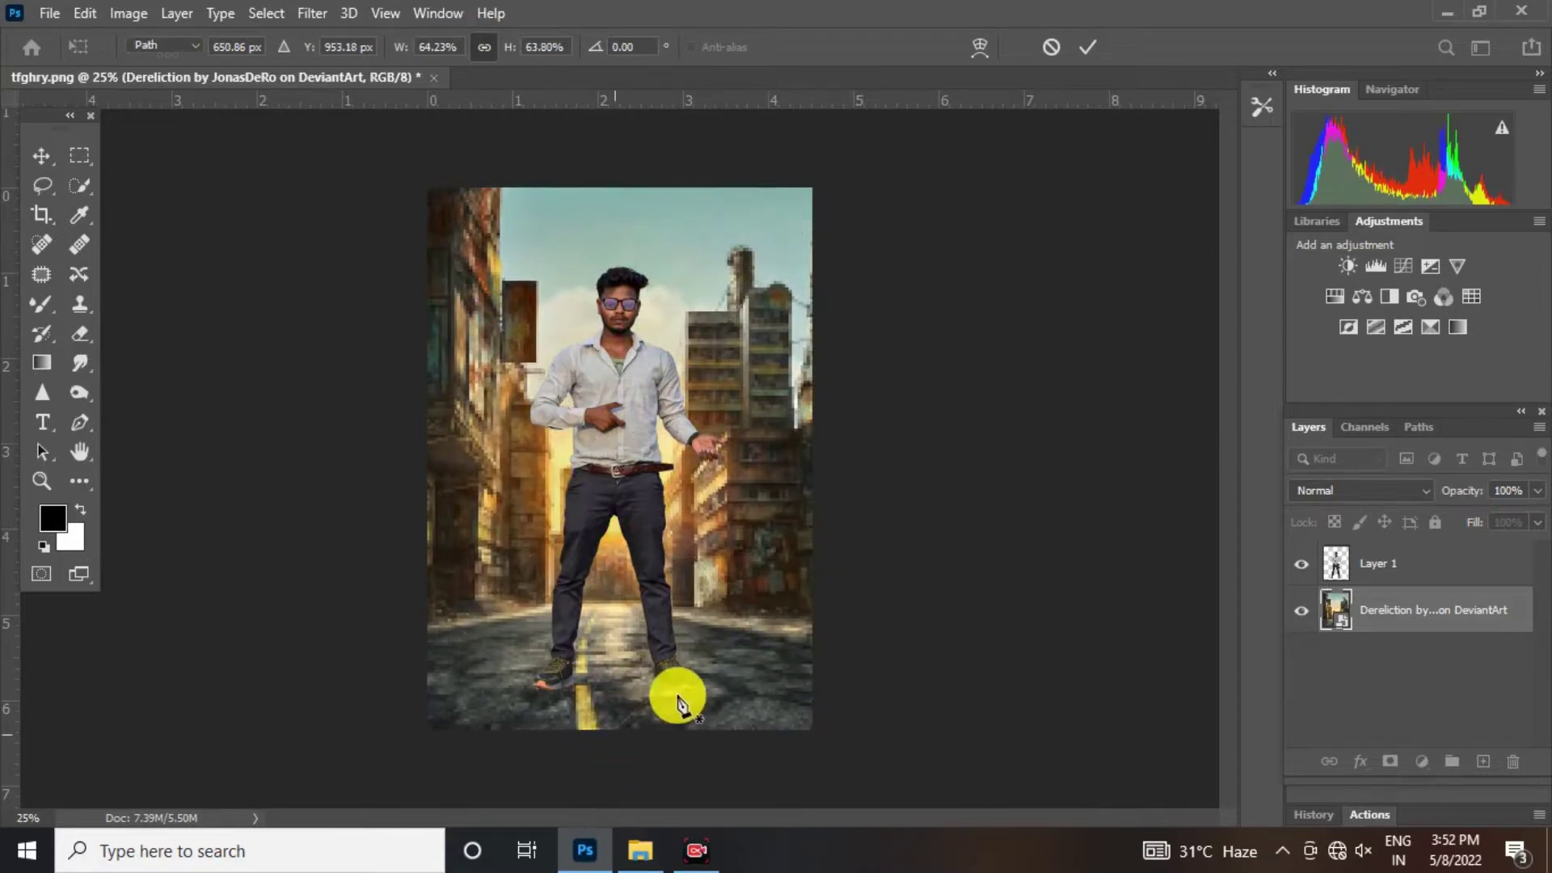
Step: Rasterize the street background smart object and crop the image to the canvas bounds, deleting the overhanging pixels
left_click(34, 246)
left_click(687, 314)
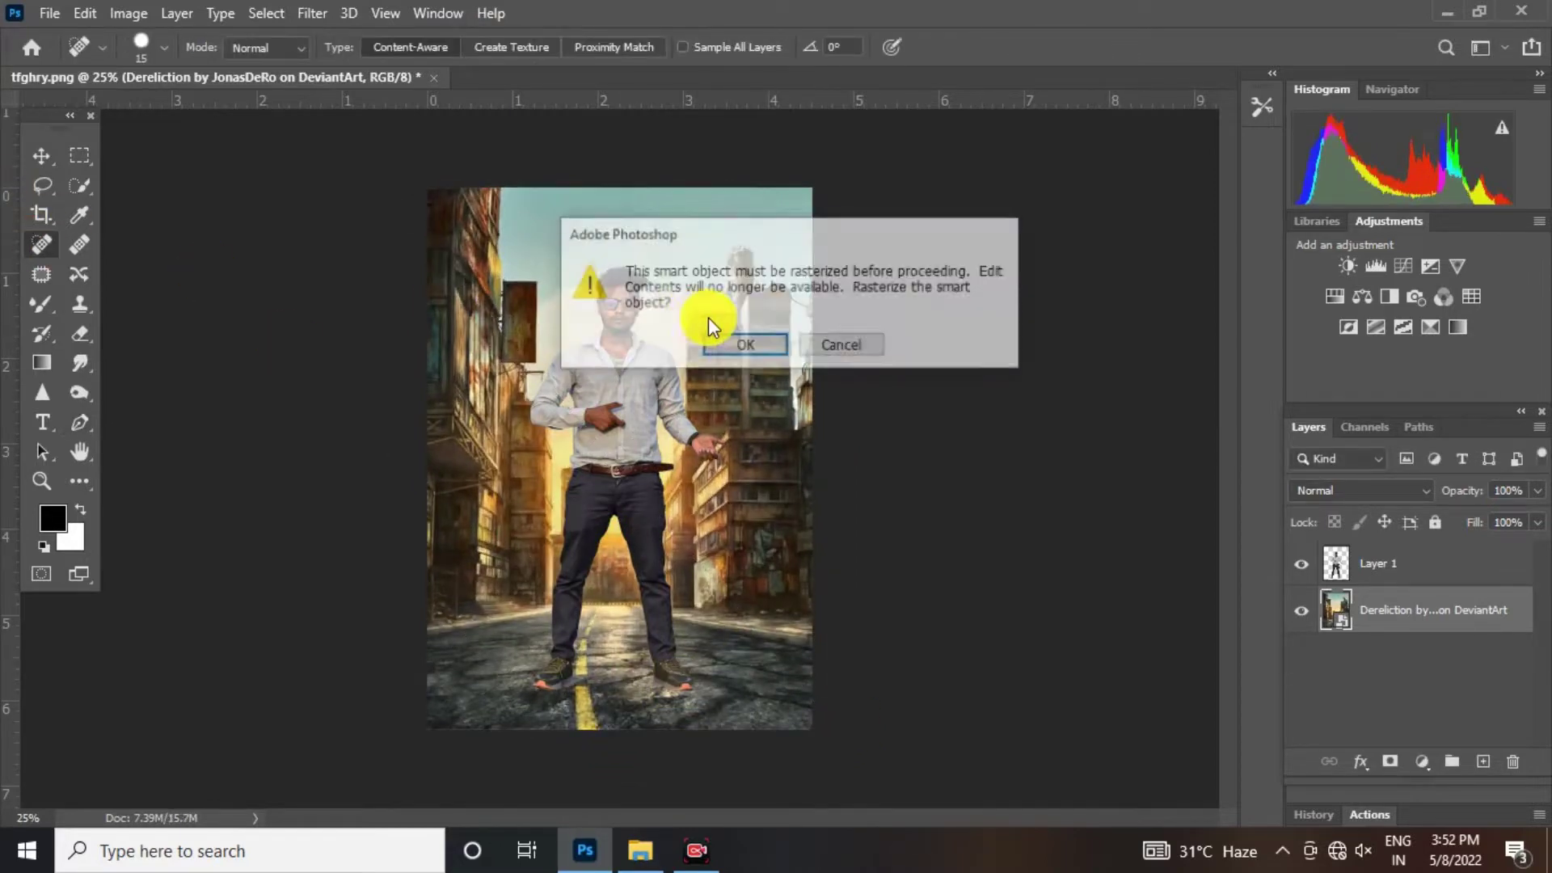
left_click(747, 344)
left_click(44, 218)
key("Return")
Step: Examine how the man blends with the street background around his body and shoes
left_click(636, 414, "ctrl")
left_click(636, 413, "ctrl")
left_click(636, 413, "ctrl")
left_click_drag(627, 443, 627, 323)
left_click_drag(647, 488, 638, 381)
left_click(639, 381, "alt")
left_click(639, 382, "alt")
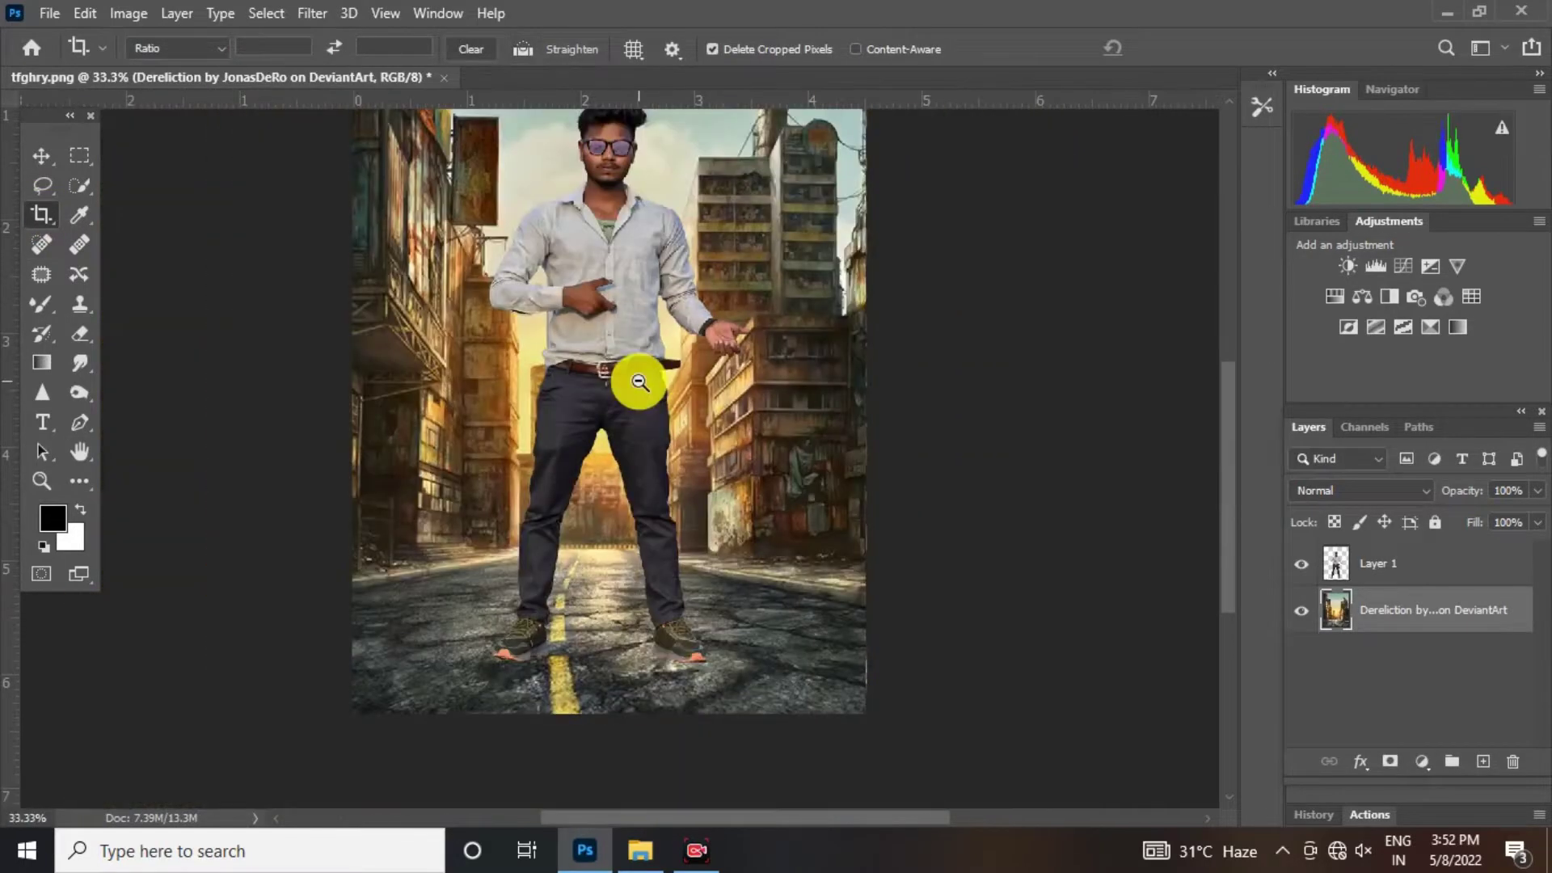
left_click(689, 663, "ctrl")
left_click(689, 663, "ctrl")
left_click_drag(689, 687, 684, 649)
left_click(617, 596, "ctrl")
left_click(630, 650, "ctrl")
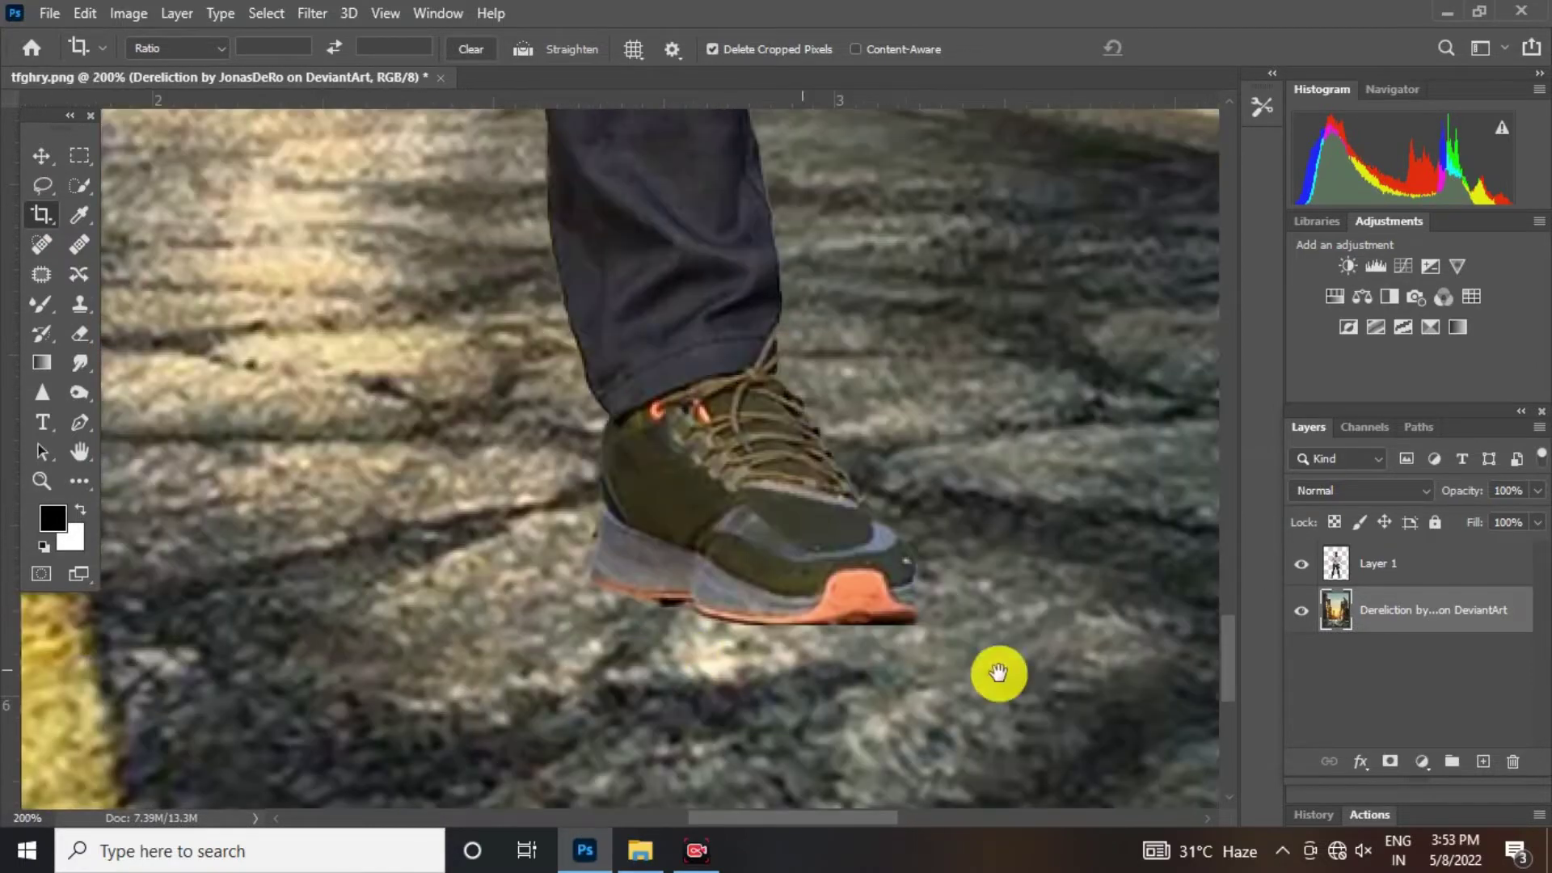
Step: Place the Gun-PNG-715x249 image from the file folder directly above the man's layer
left_click(1423, 577)
scroll(692, 502, "down", 4)
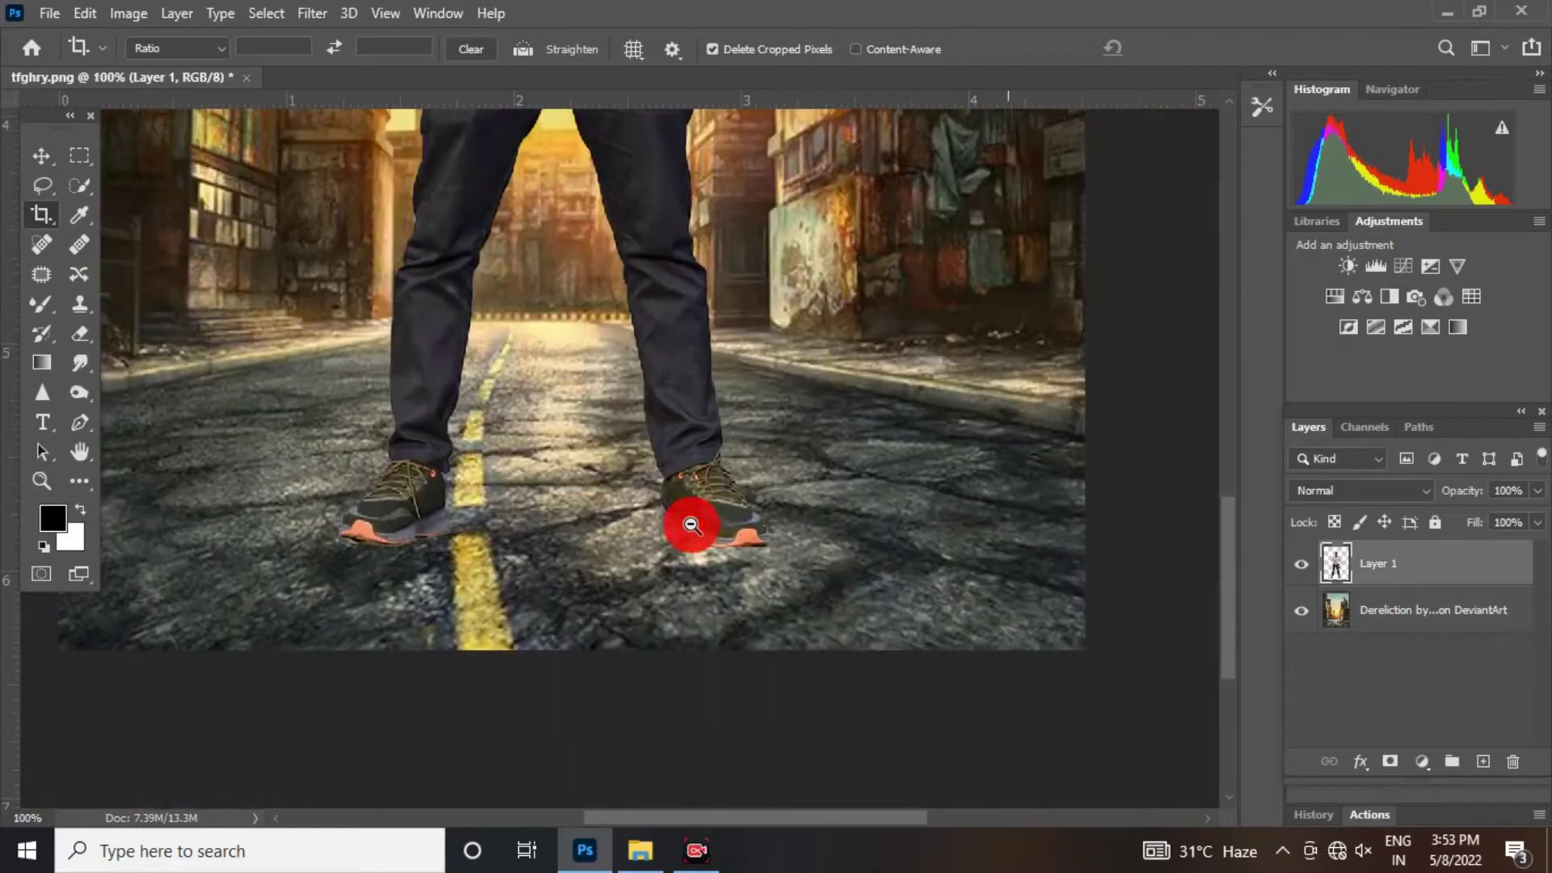
scroll(692, 525, "down", 2)
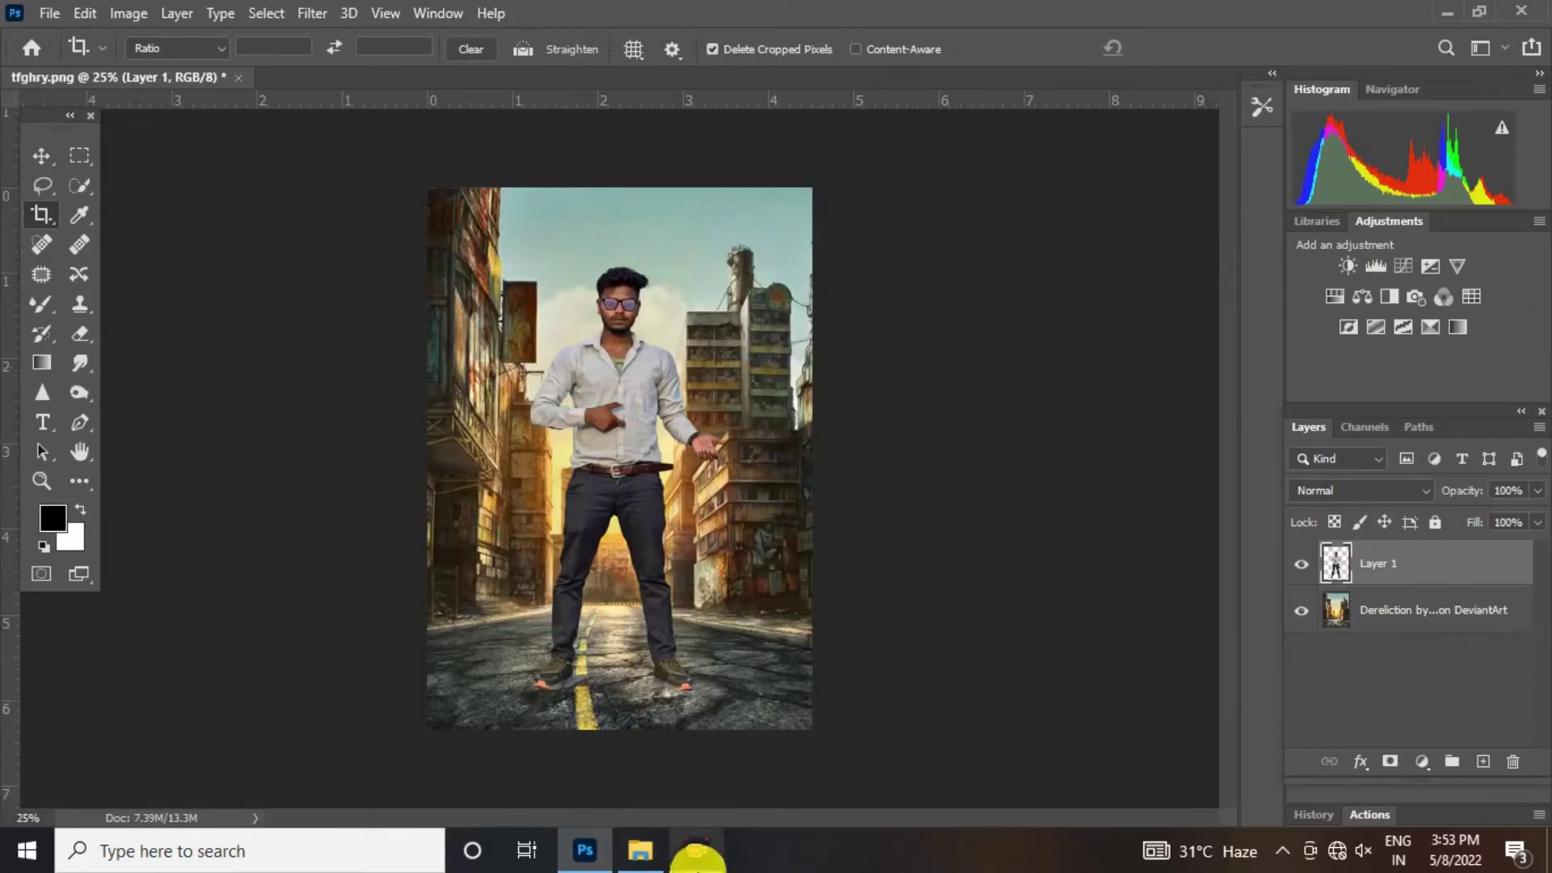
left_click(645, 856)
left_click_drag(628, 305, 624, 484)
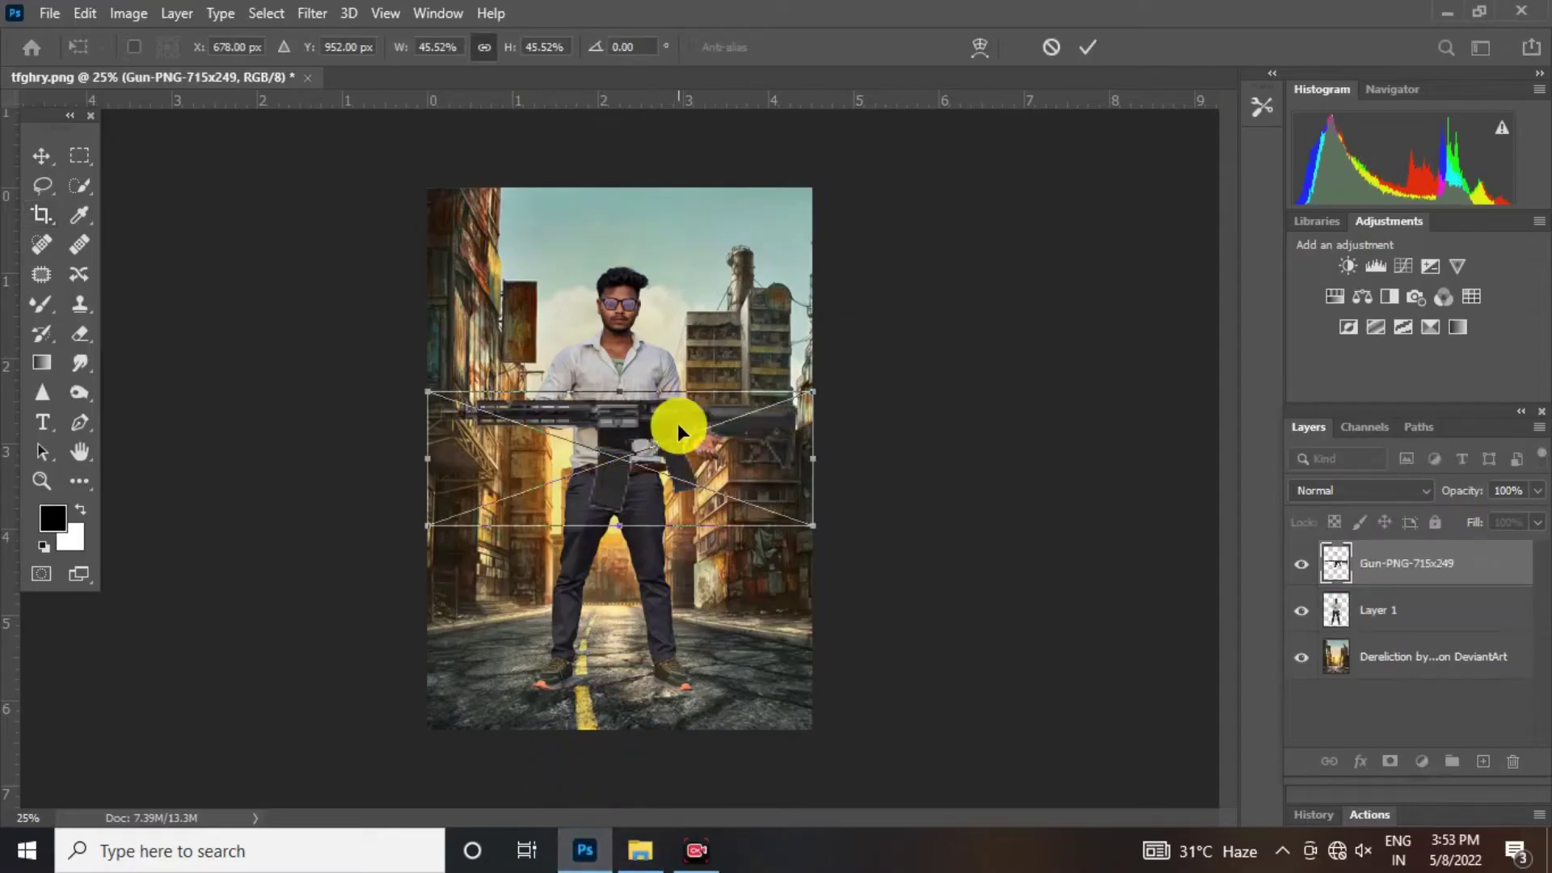
Step: Flip the gun horizontally, scale it to about 23% and position it slightly tilted across the man's torso
right_click(683, 450)
left_click(740, 786)
left_click_drag(821, 380, 624, 420)
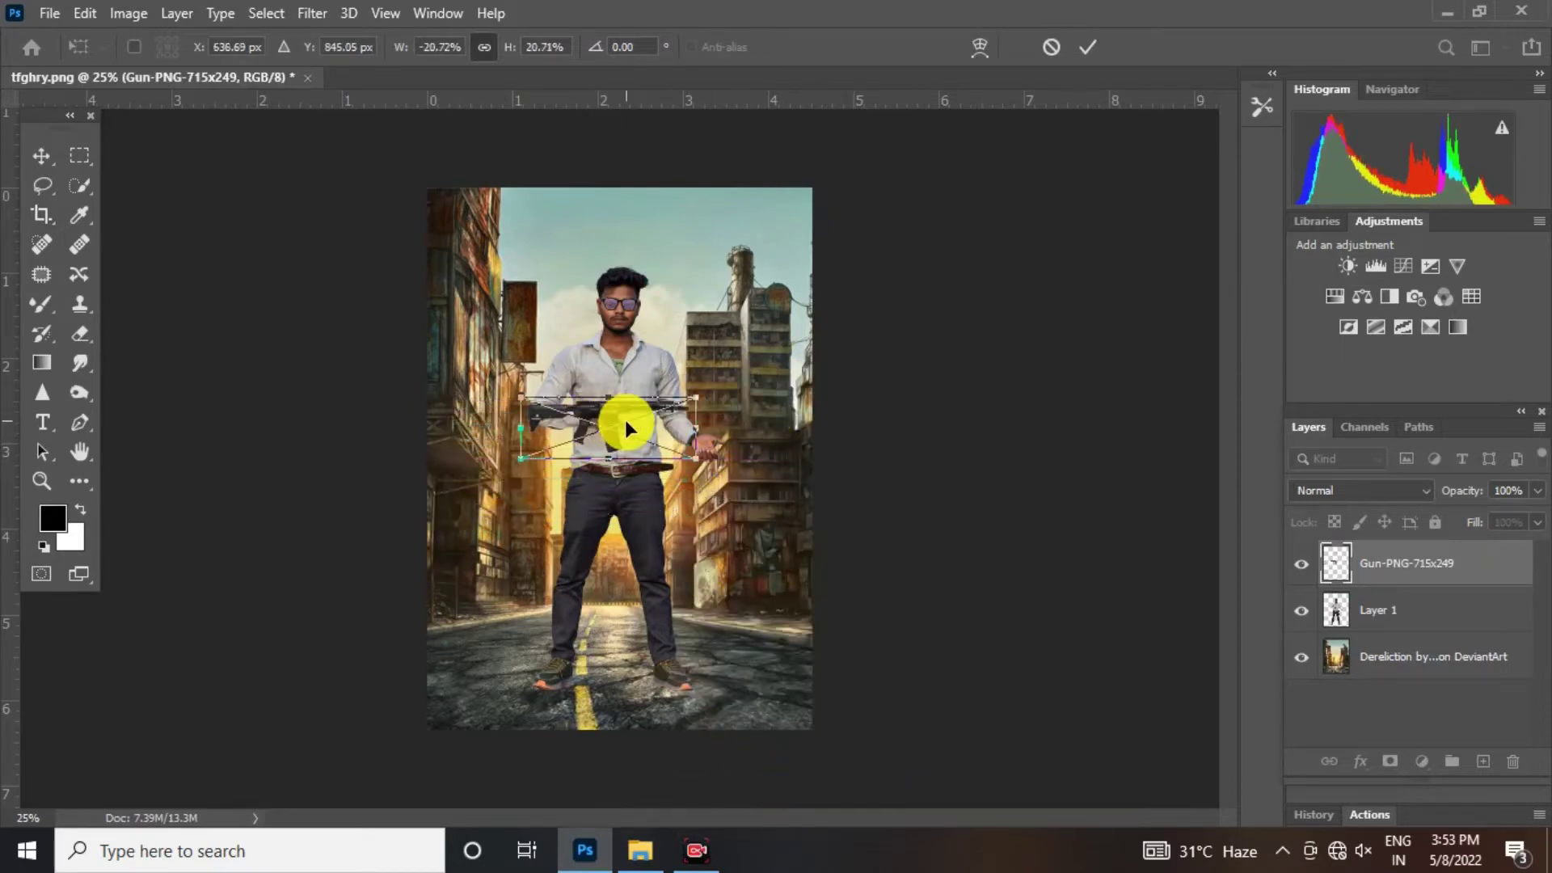
left_click(624, 419, "ctrl")
left_click(624, 420, "ctrl")
left_click(624, 419, "ctrl")
left_click_drag(814, 362, 936, 372)
left_click_drag(727, 401, 819, 391)
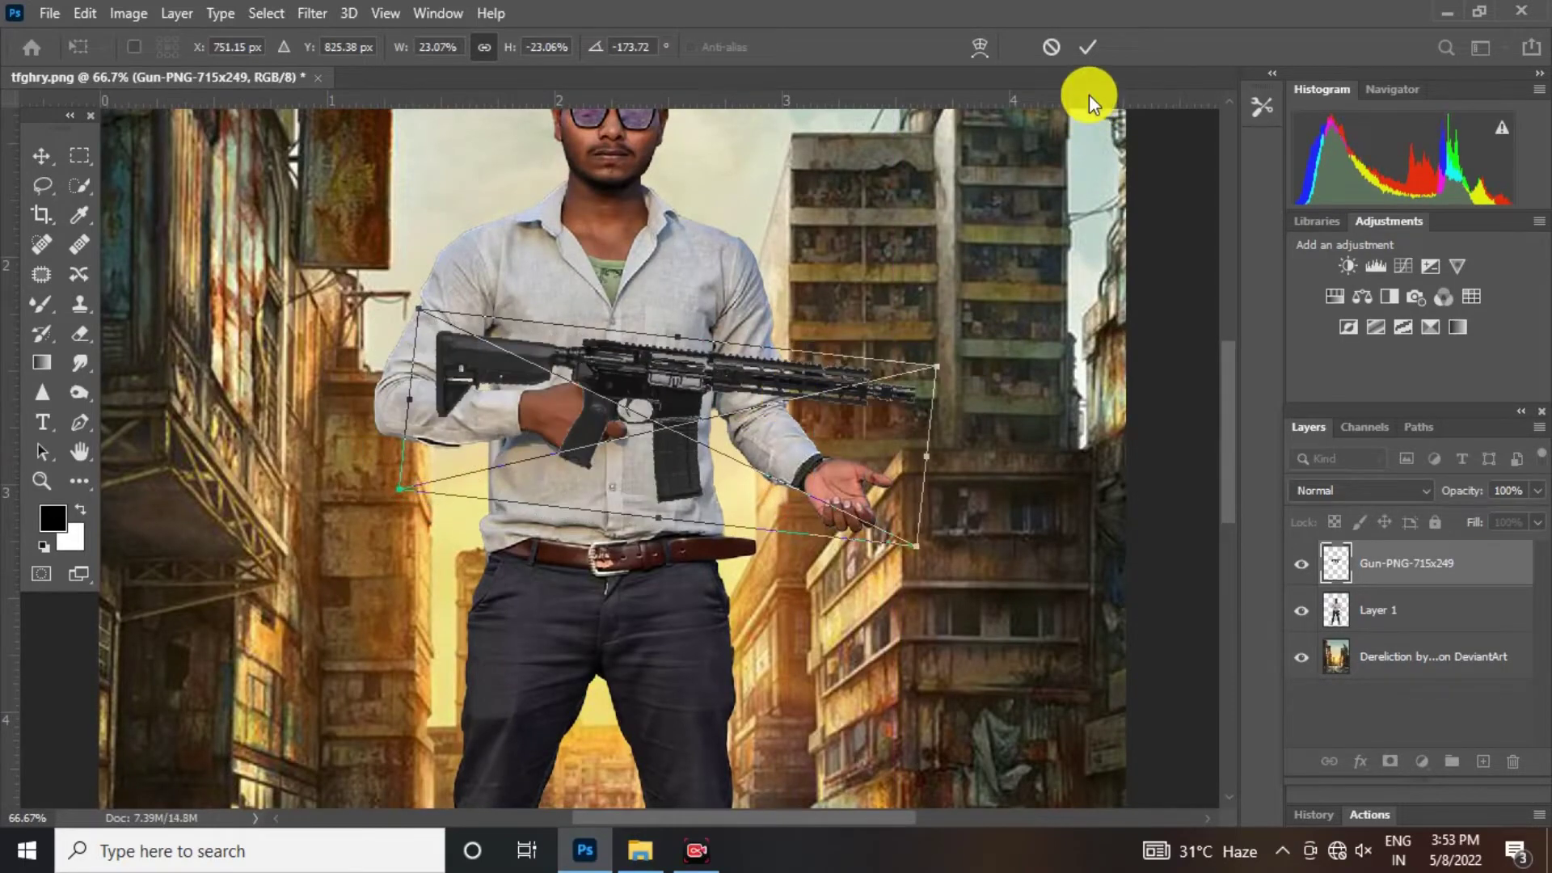
left_click(1088, 60)
Step: Rescale the gun to about 24%, rotate it to -166.08° and move its grip onto the man's pointing hand
left_click(645, 420, "ctrl")
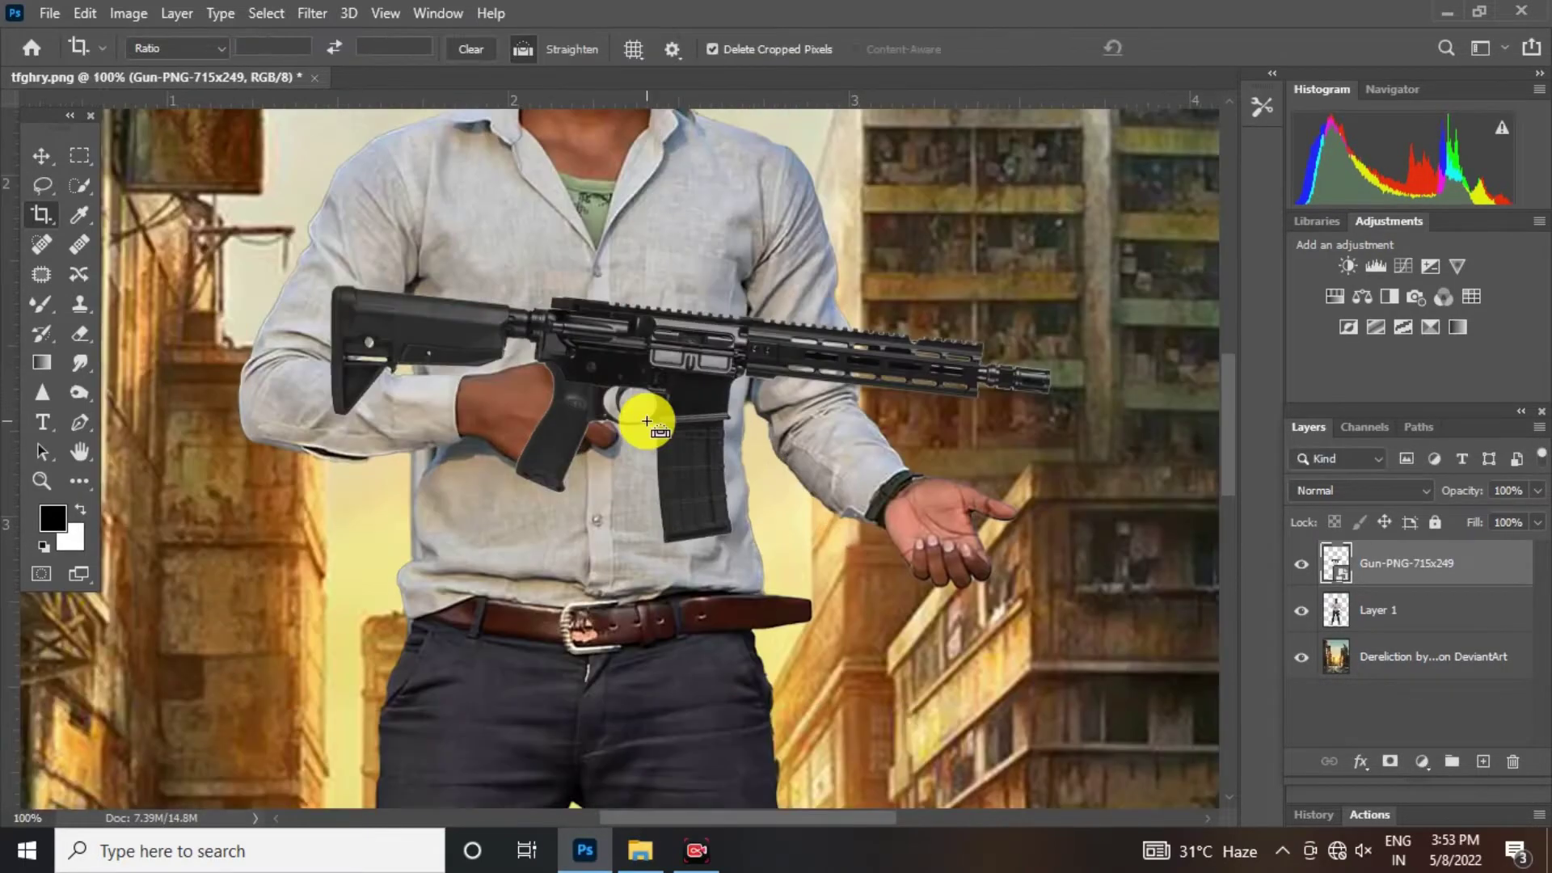
key("ctrl+t")
left_click_drag(646, 419, 594, 419)
left_click_drag(1030, 340, 1140, 315)
left_click_drag(744, 388, 688, 424)
left_click_drag(954, 298, 968, 334)
left_click_drag(651, 428, 666, 468)
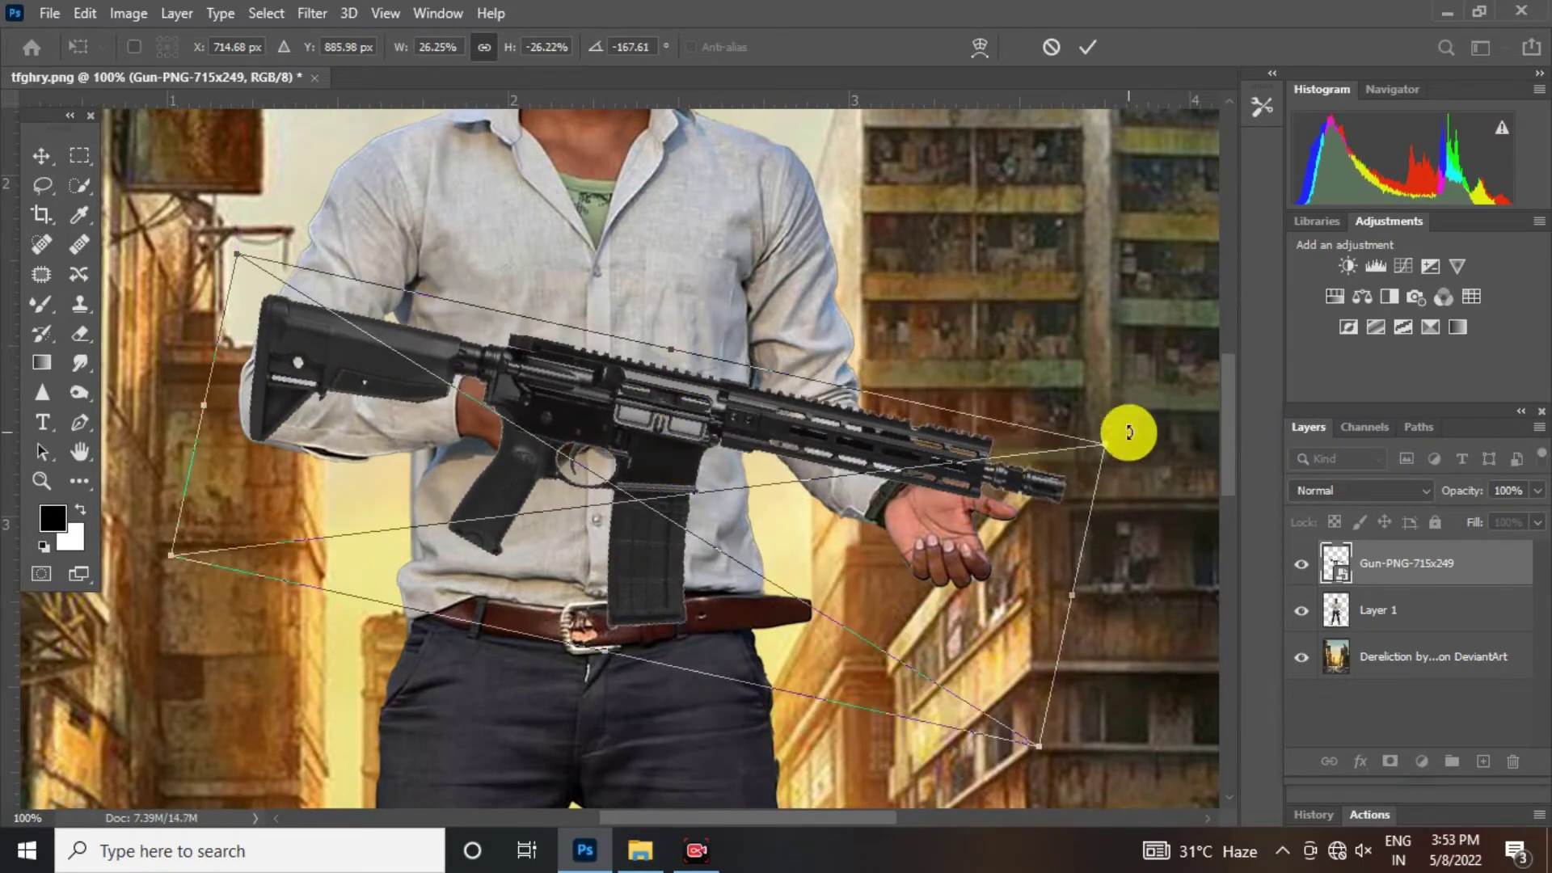
left_click_drag(1124, 417, 983, 502)
left_click_drag(860, 483, 899, 443)
left_click_drag(1079, 414, 1067, 433)
left_click_drag(1134, 381, 1116, 396)
key("Return")
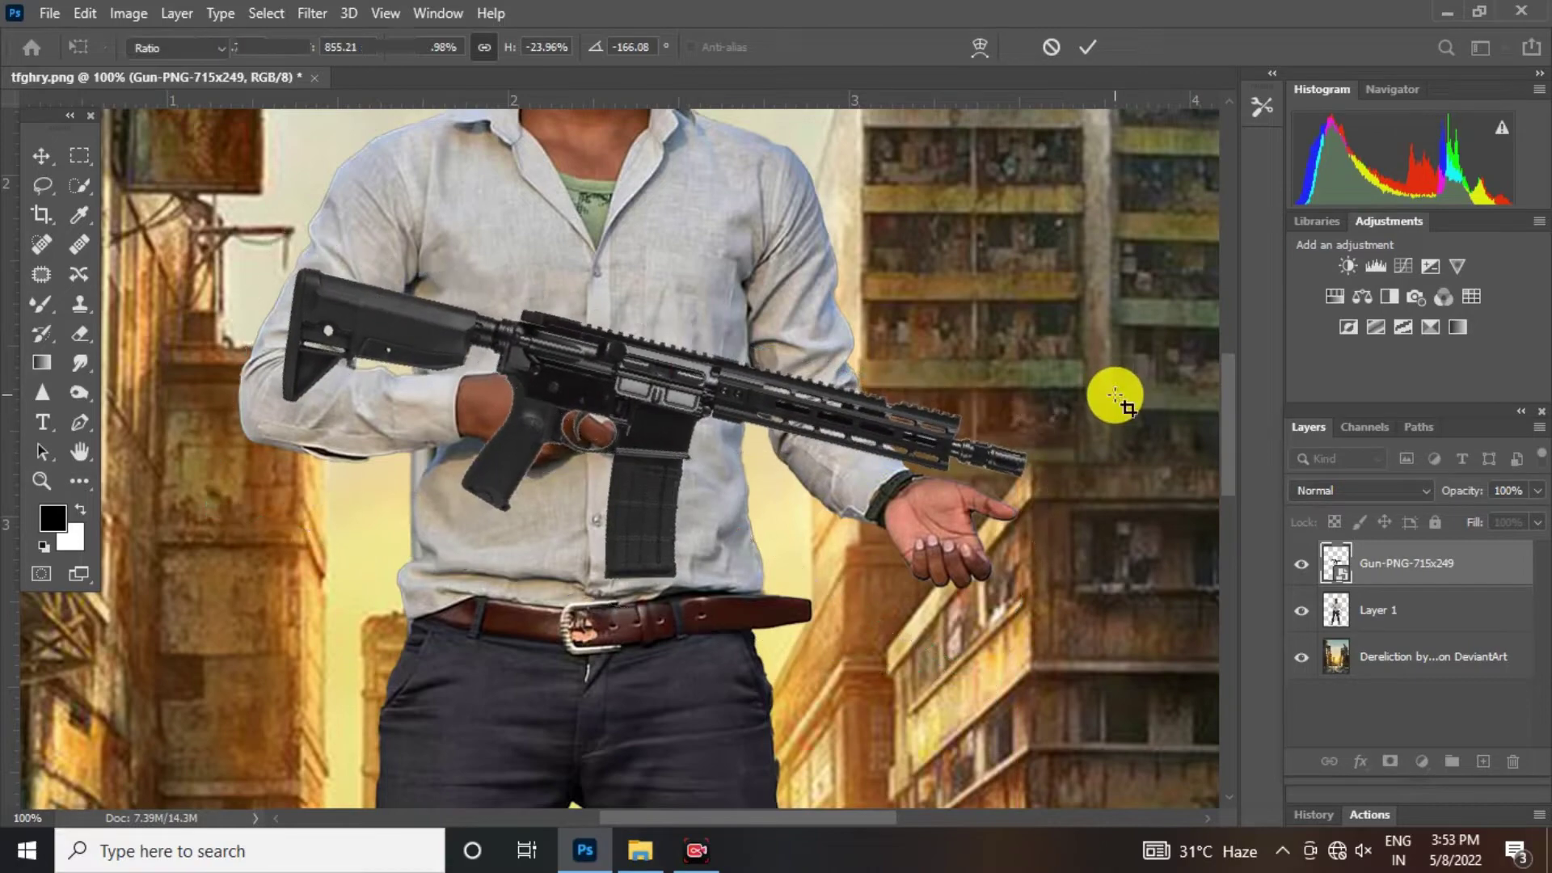
Step: Lower the gun layer's fill to 48% to reveal the hand behind it
scroll(682, 380, "down", 1)
left_click(1538, 523)
left_click_drag(1533, 553, 1477, 552)
Step: Fine-tune the gun over the hand, reducing its height scale to 22.89% and rotating it to -164.71°
scroll(696, 384, "up", 2)
key("ctrl+t")
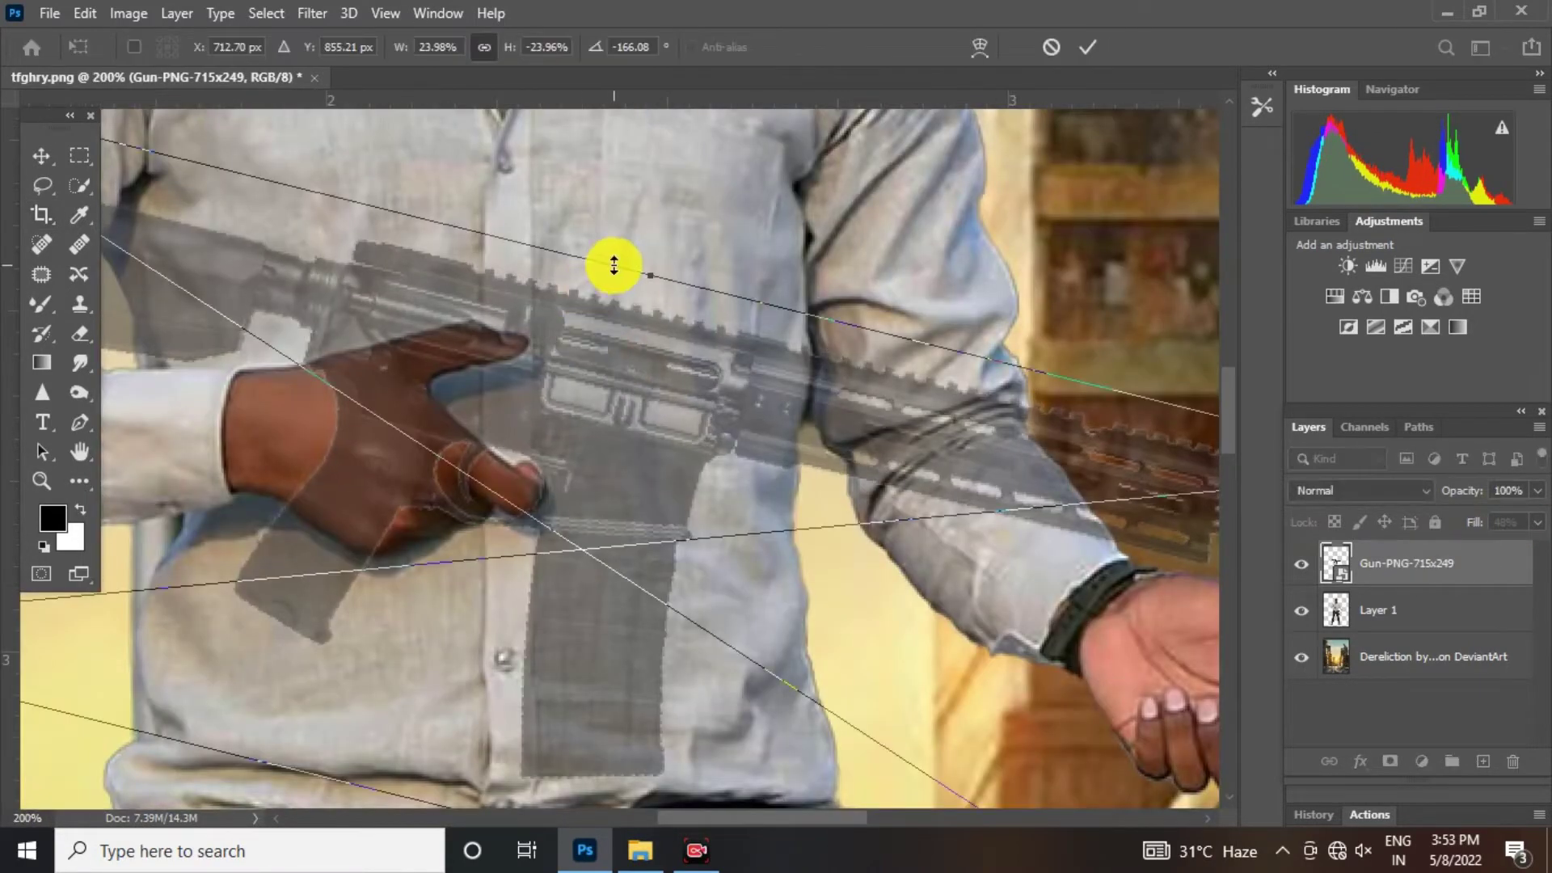
left_click_drag(614, 267, 615, 293)
left_click_drag(614, 359, 598, 381)
left_click_drag(558, 454, 572, 435)
left_click_drag(575, 401, 602, 384)
left_click_drag(705, 279, 708, 281)
left_click_drag(708, 352, 715, 322)
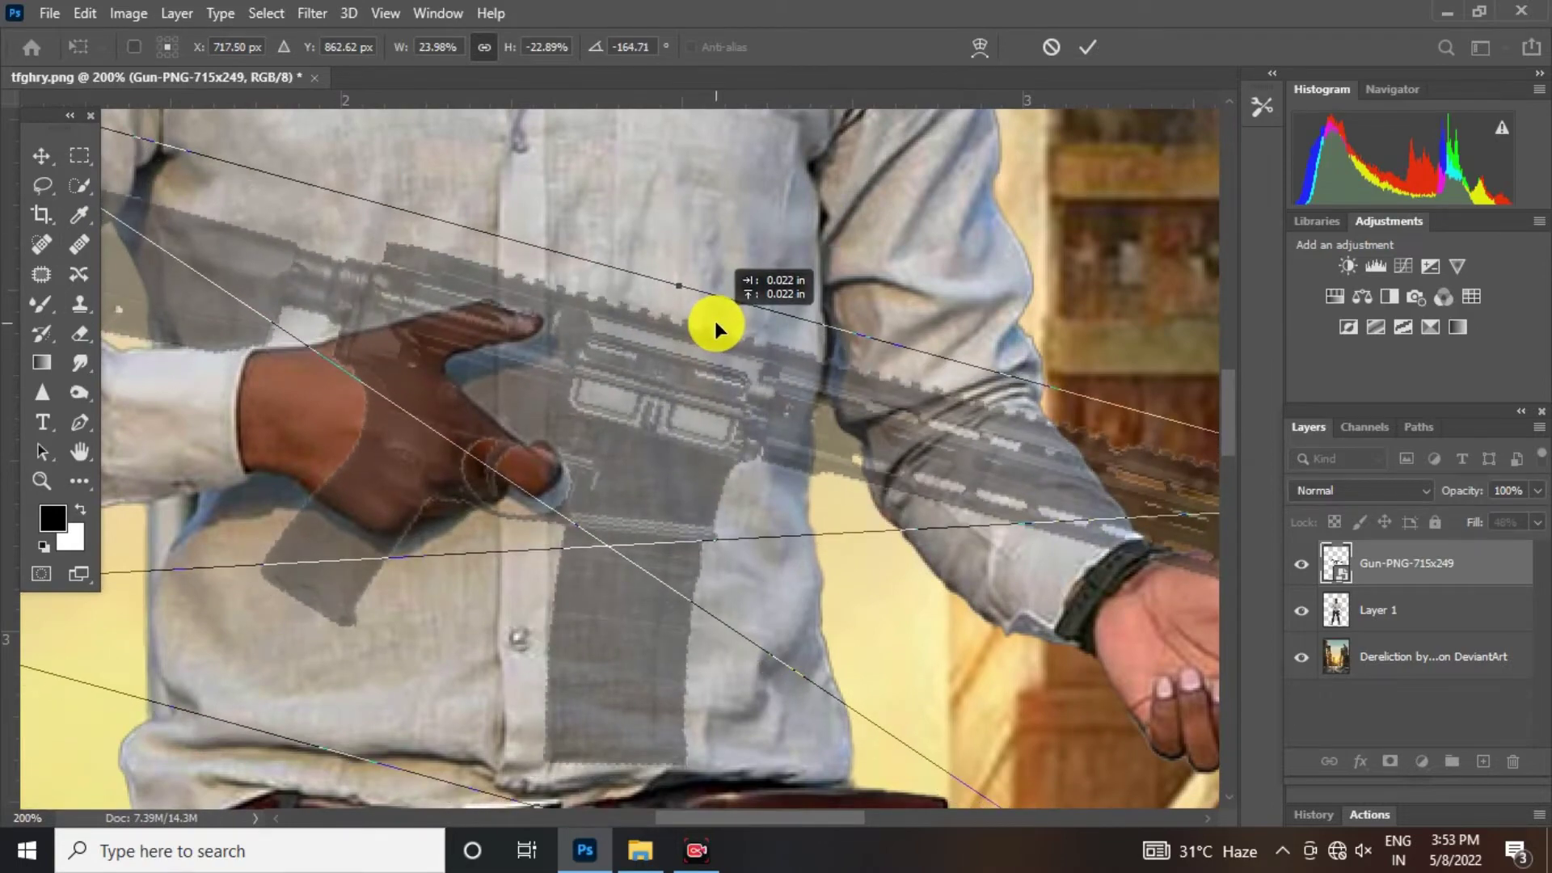
key("Return")
Step: Start a Pen path at the wrist and trace it along the upper edge of the man's pointing finger
scroll(596, 305, "down", 4)
scroll(603, 319, "up", 4)
left_click_drag(552, 261, 637, 396)
scroll(809, 390, "up", 2)
left_click(79, 423)
left_click(578, 382)
scroll(588, 385, "up", 2)
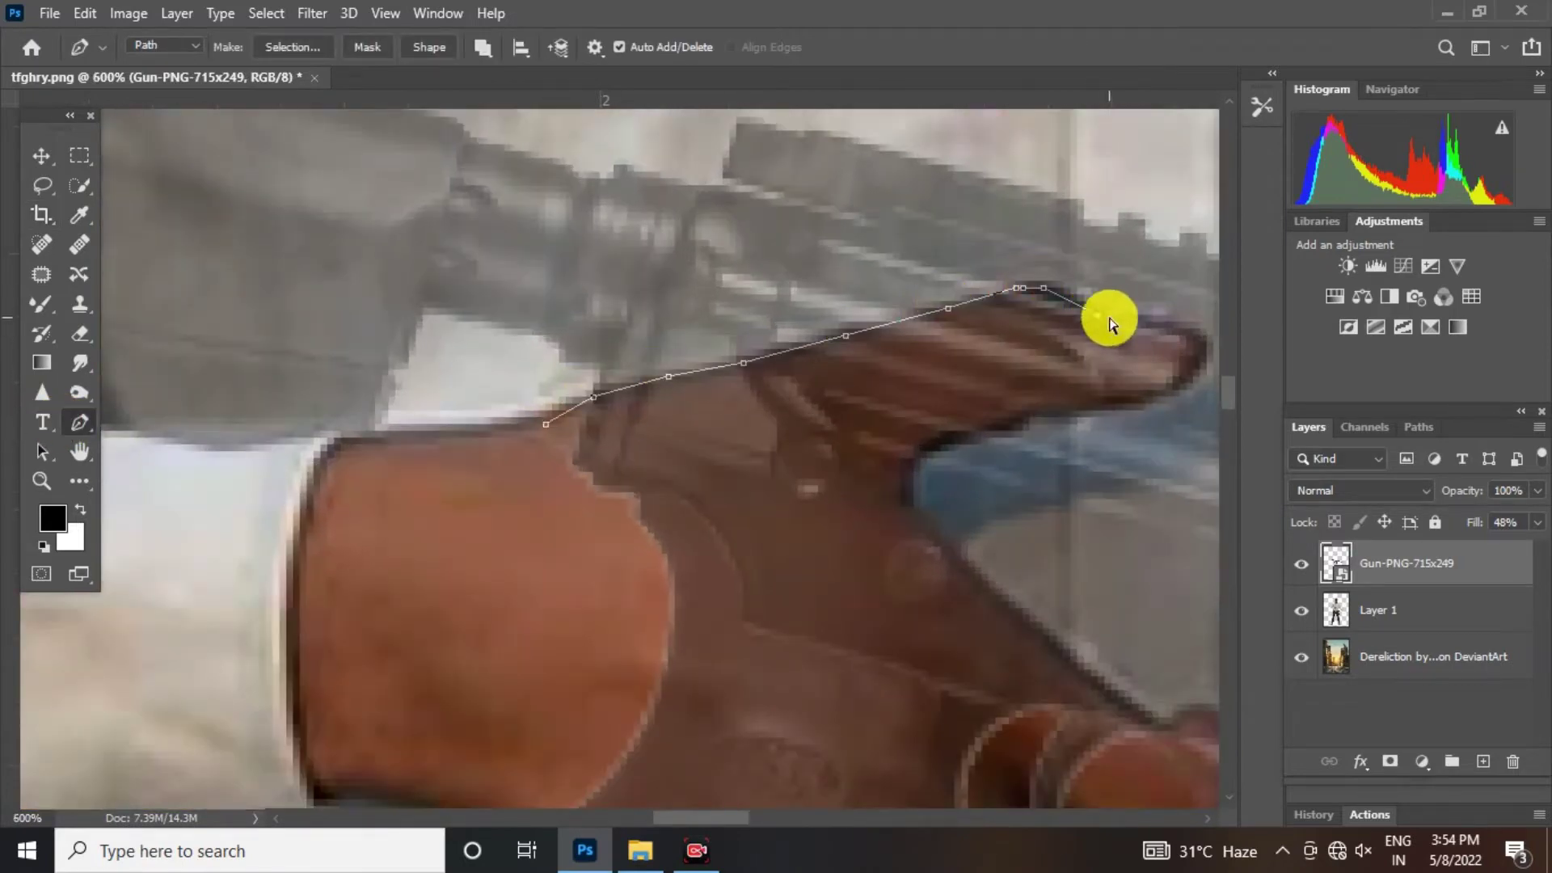
Step: Continue the Pen path back along the underside of the pointing finger and down into the gap before the thumb
left_click(1133, 403)
left_click(1043, 417)
left_click(975, 432)
left_click(934, 444)
left_click(913, 452)
left_click(907, 472)
left_click(907, 492)
left_click(920, 520)
left_click_drag(674, 255, 498, 275)
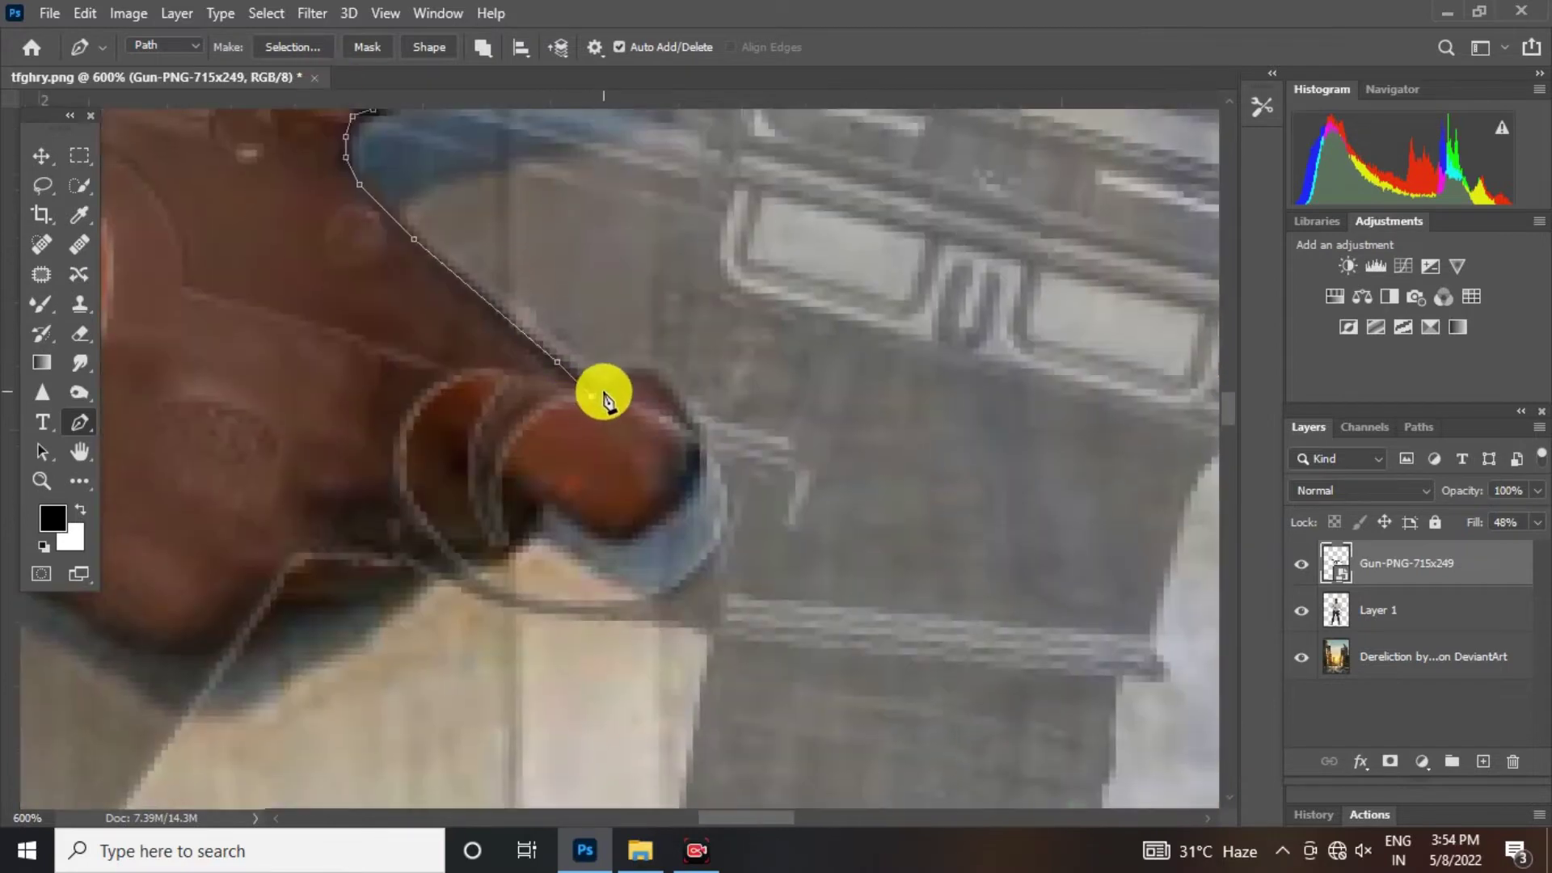
Step: Extend the Pen path around the tip of the thumb, following its rounded outline
left_click(638, 376)
left_click(659, 383)
left_click(687, 396)
left_click(701, 424)
left_click(701, 451)
left_click(693, 485)
left_click(645, 526)
left_click_drag(599, 499, 749, 389)
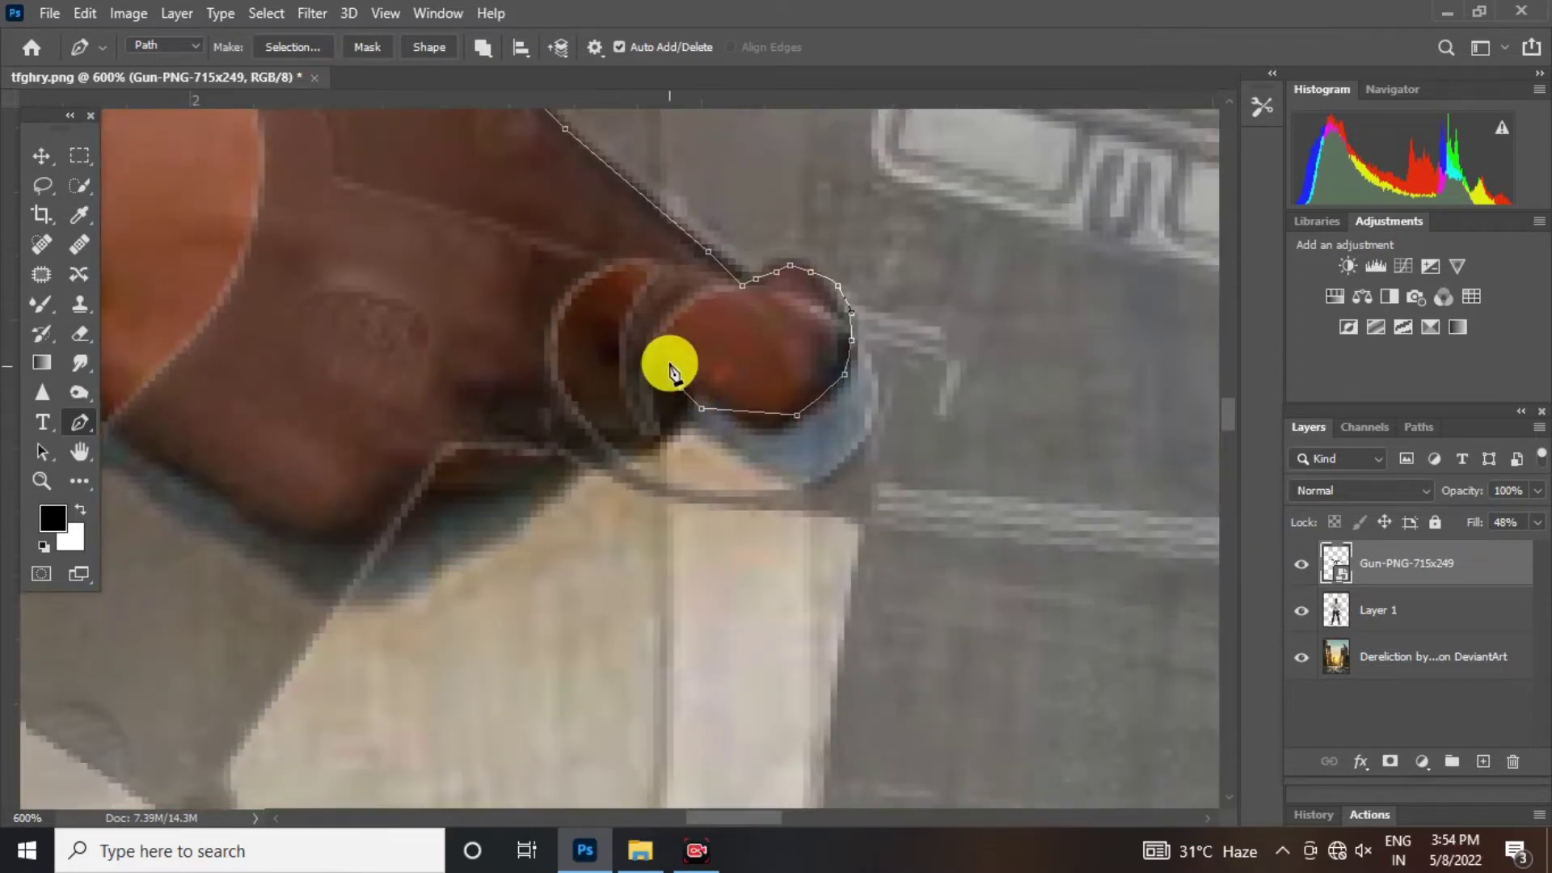
Step: Trace the hand's lower edge back toward the wrist and close the Pen path at its starting point
left_click(477, 482)
left_click(422, 490)
left_click_drag(422, 490, 573, 385)
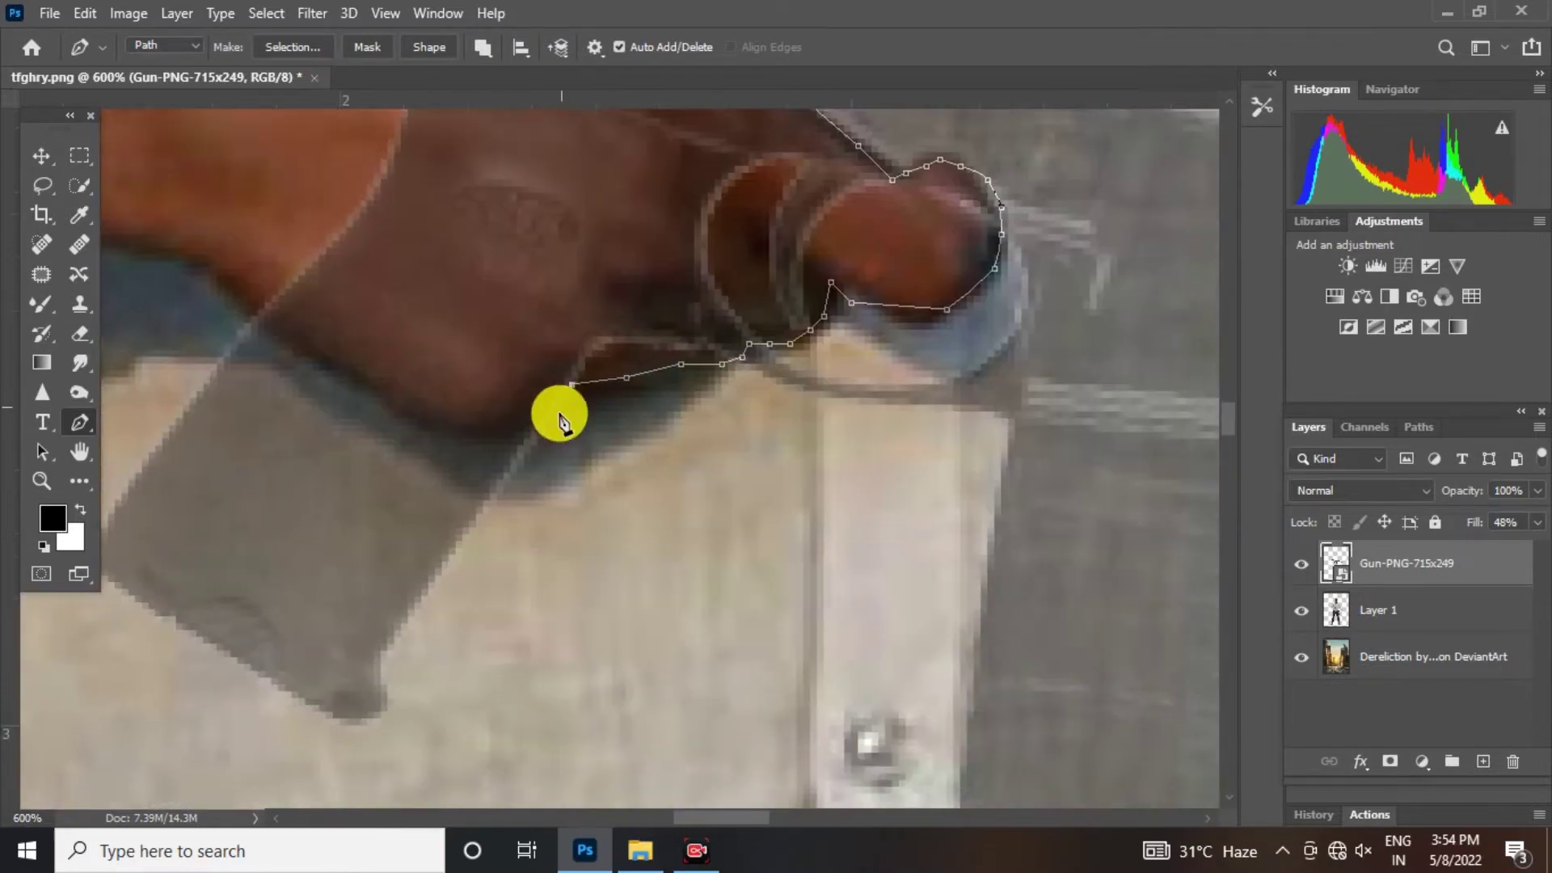
left_click(321, 359)
left_click(253, 283)
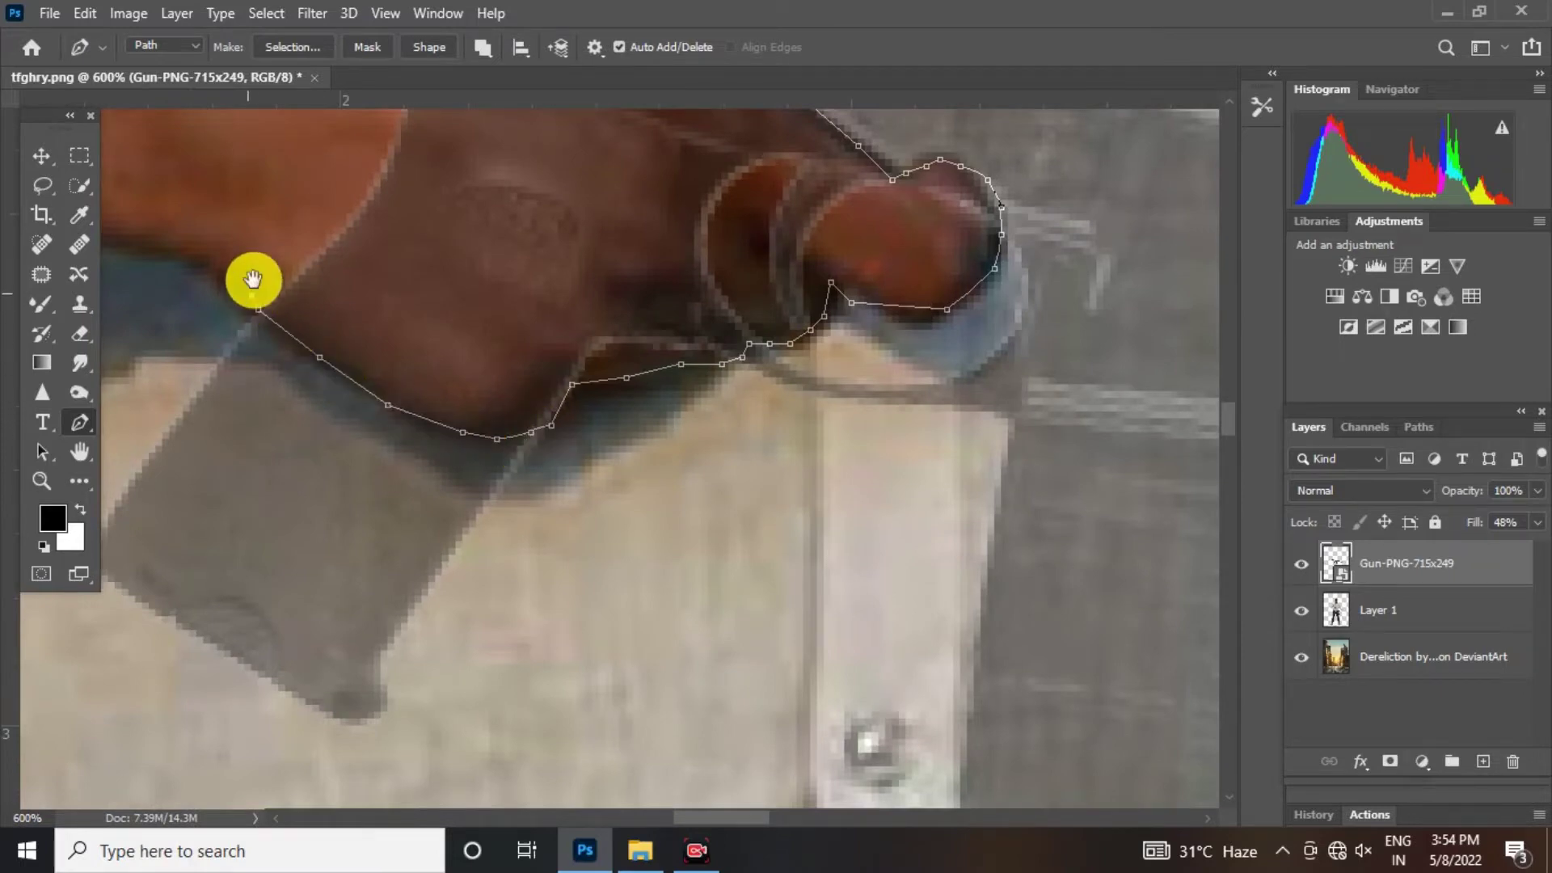
left_click(326, 458)
left_click(379, 333)
Step: Convert the closed hand path into a selection
right_click(456, 322)
left_click(505, 425)
left_click(891, 203)
left_click(696, 317, "alt")
left_click(695, 316, "alt")
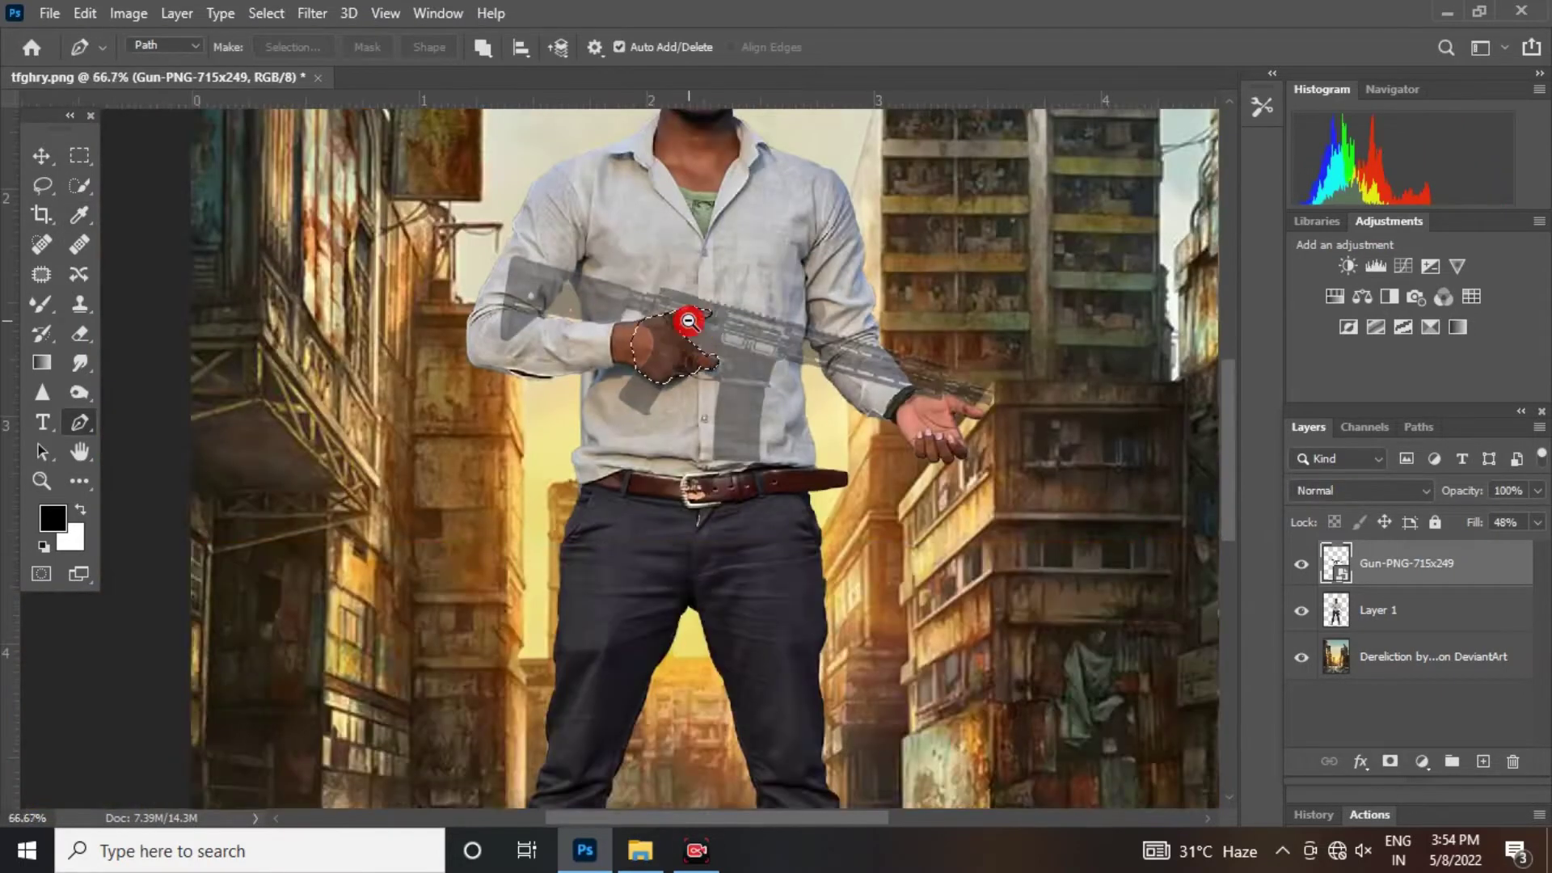
left_click(695, 316, "alt")
Step: Rasterize the gun layer and erase the part of the gun covering the selected hand, clearing the selection when finished
left_click(81, 332)
left_click(834, 369)
left_click(717, 343)
left_click(80, 185)
right_click(755, 246)
left_click(809, 262)
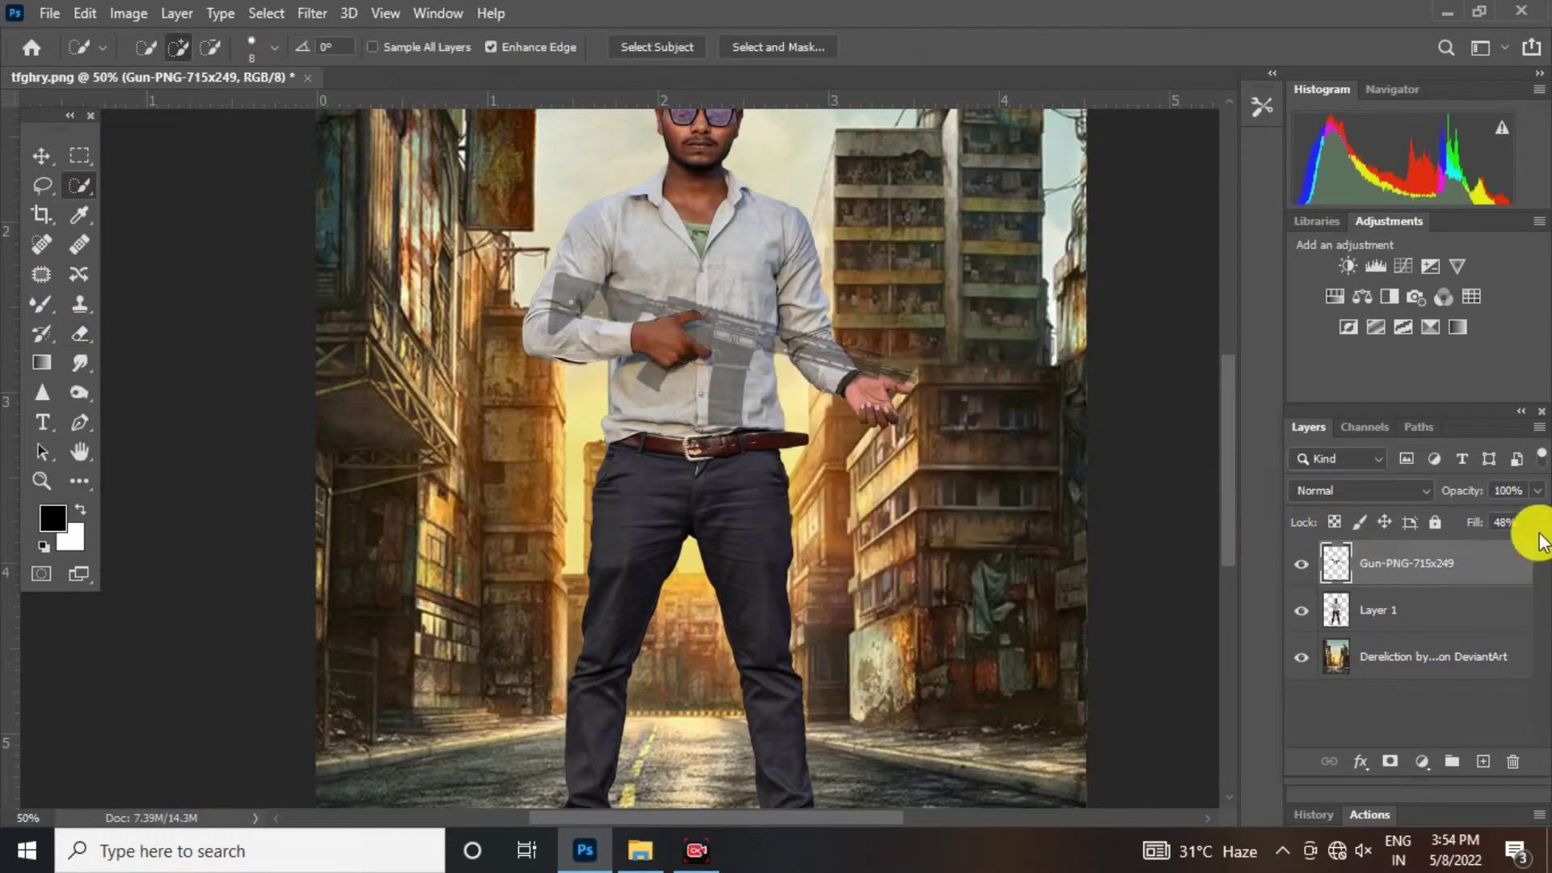
Step: Raise the gun layer's fill back to 100%
left_click_drag(1481, 550, 1546, 551)
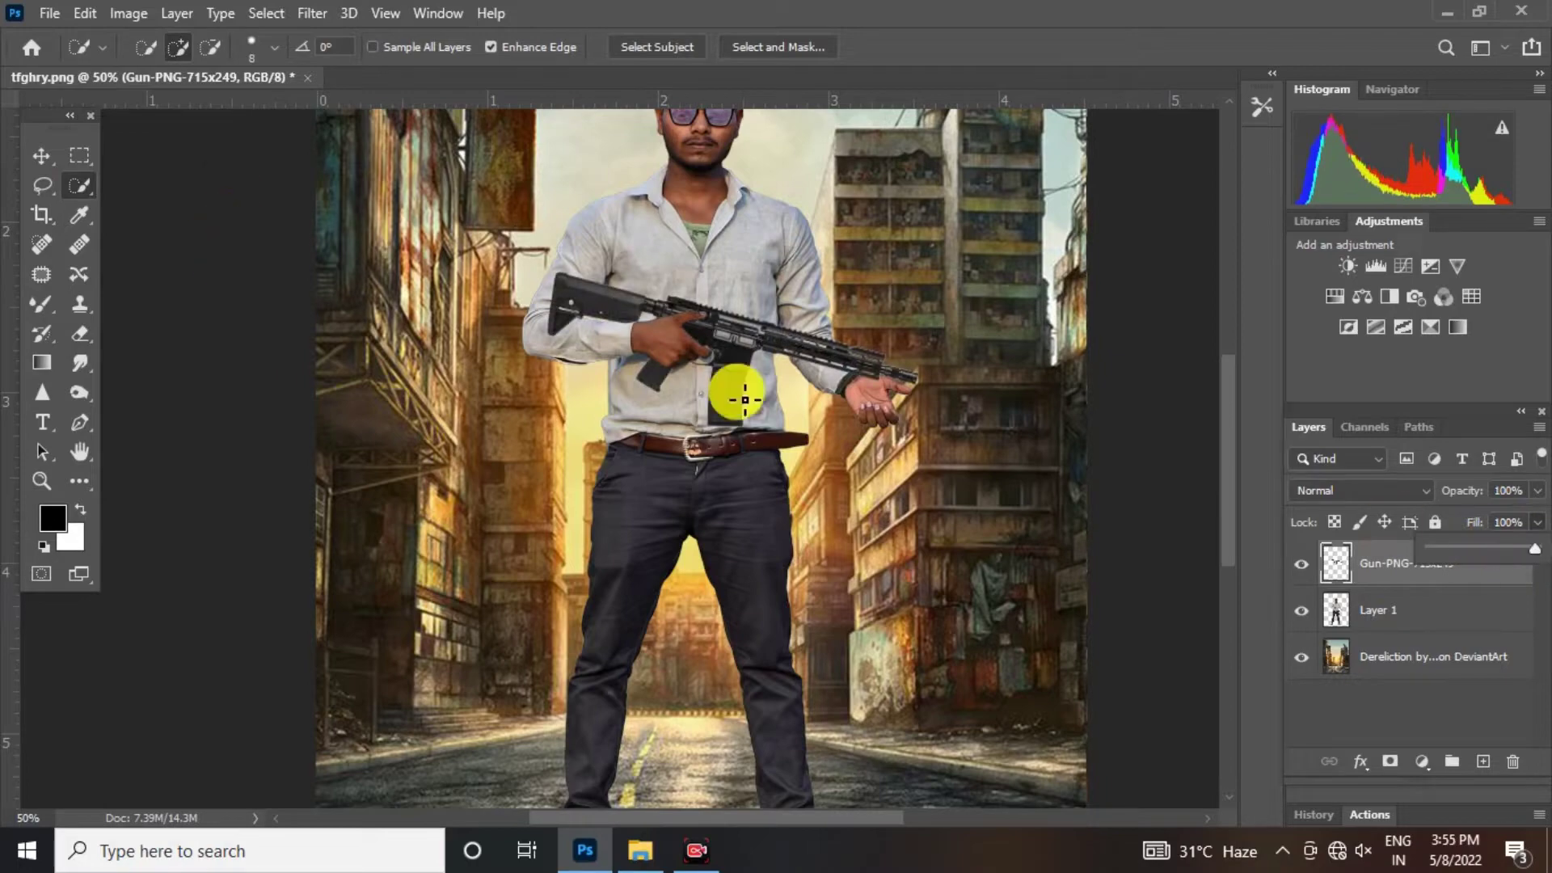
scroll(736, 346, "up", 2)
scroll(732, 307, "down", 3)
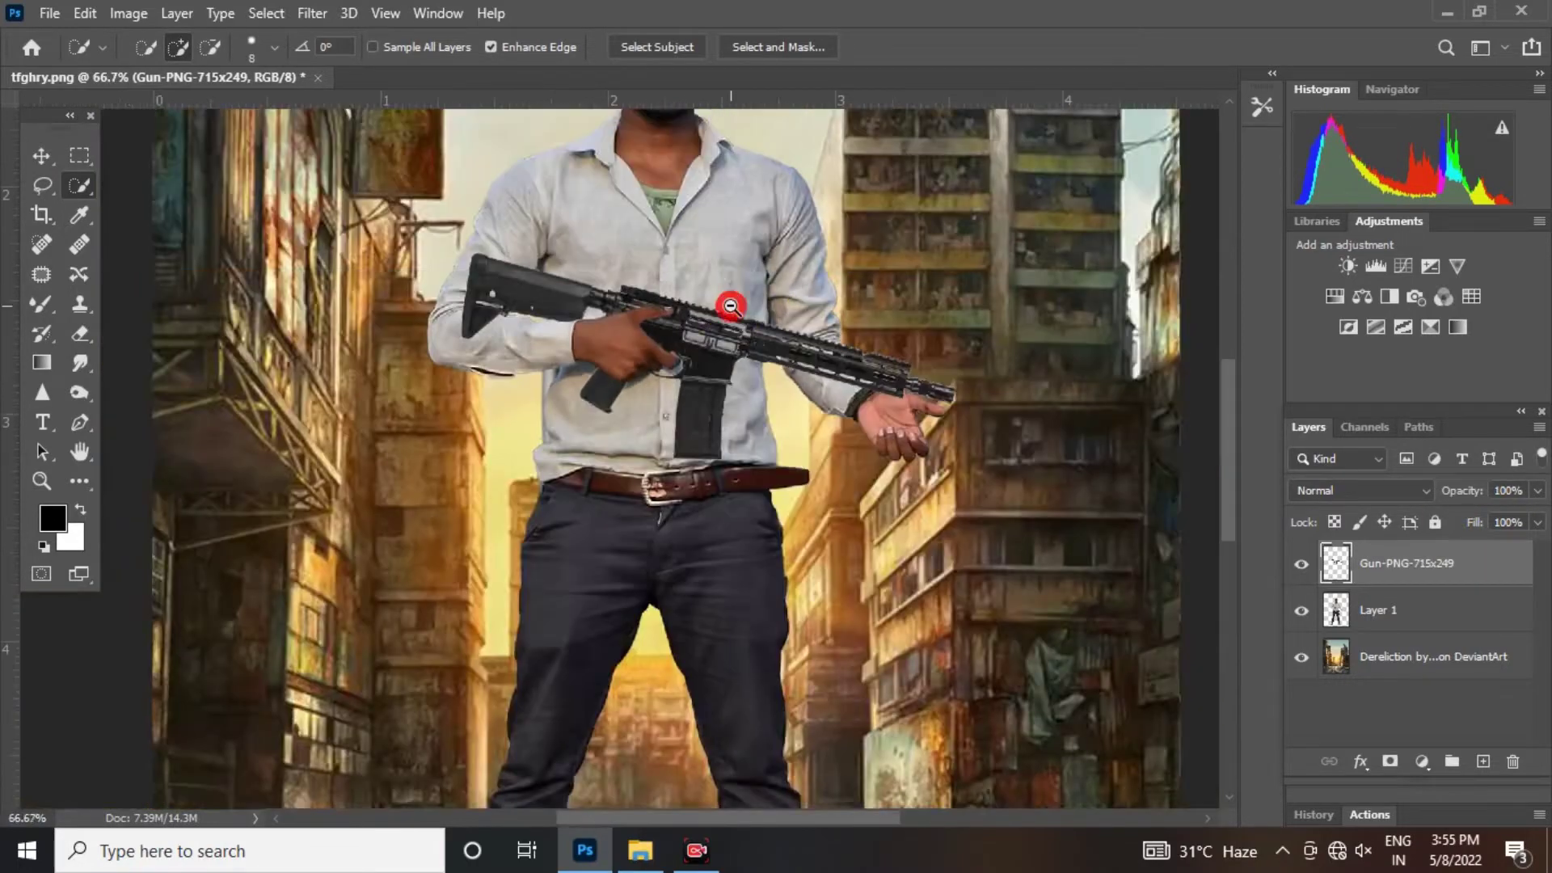
scroll(731, 286, "down", 1)
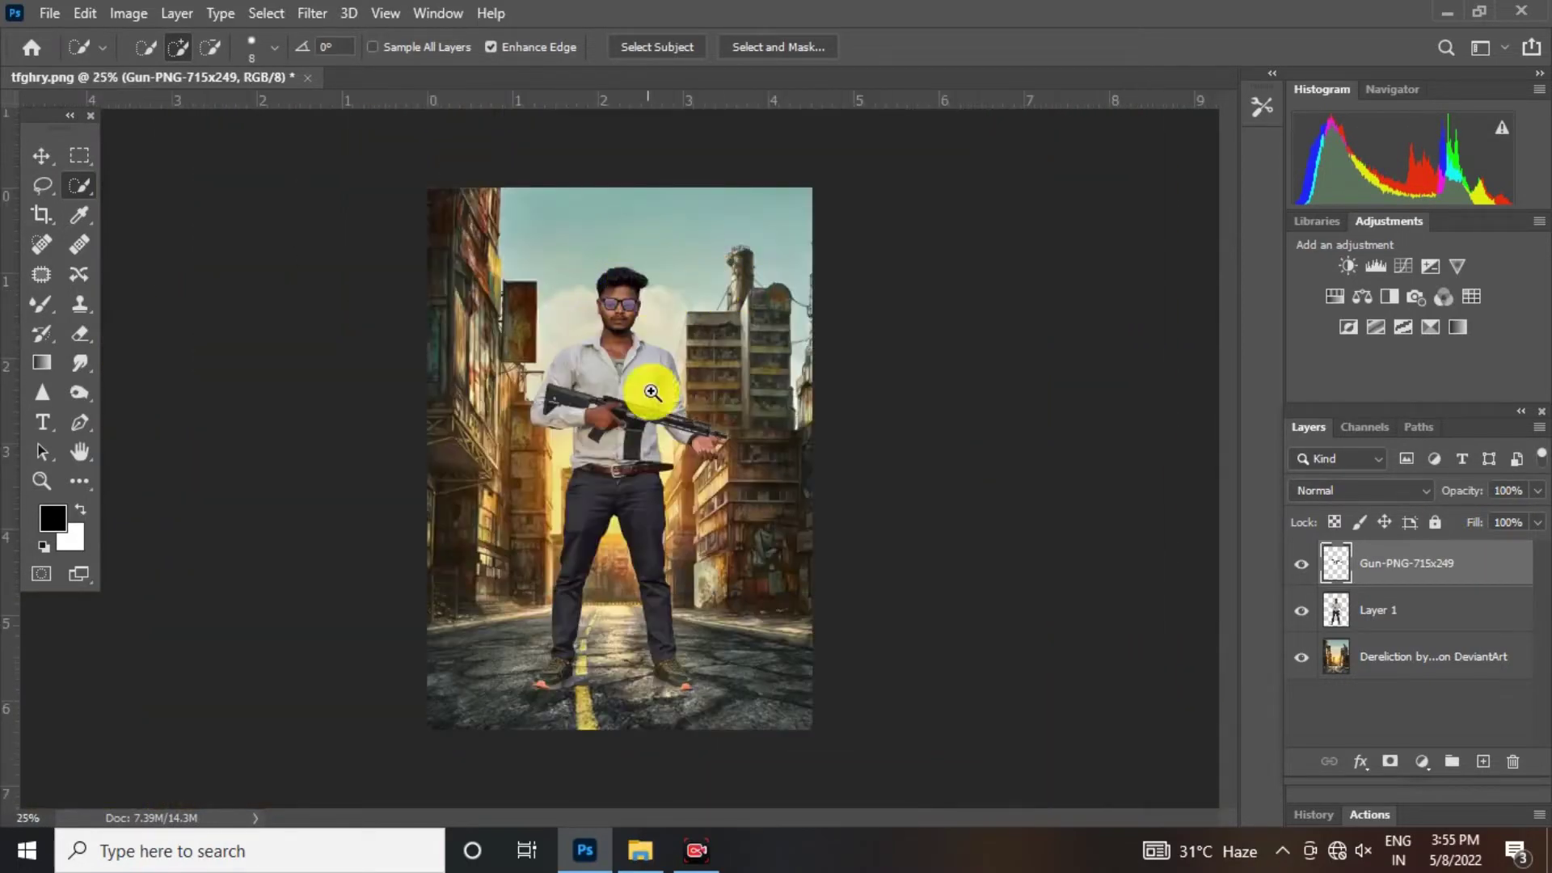
Step: Apply a 15 px Tilt-Shift blur to the street background layer, with the sharp band centred below the man's feet
left_click(1413, 650)
left_click(576, 275, "ctrl")
left_click(578, 277, "alt")
left_click(314, 13)
mouse_move(509, 305)
left_click(671, 332)
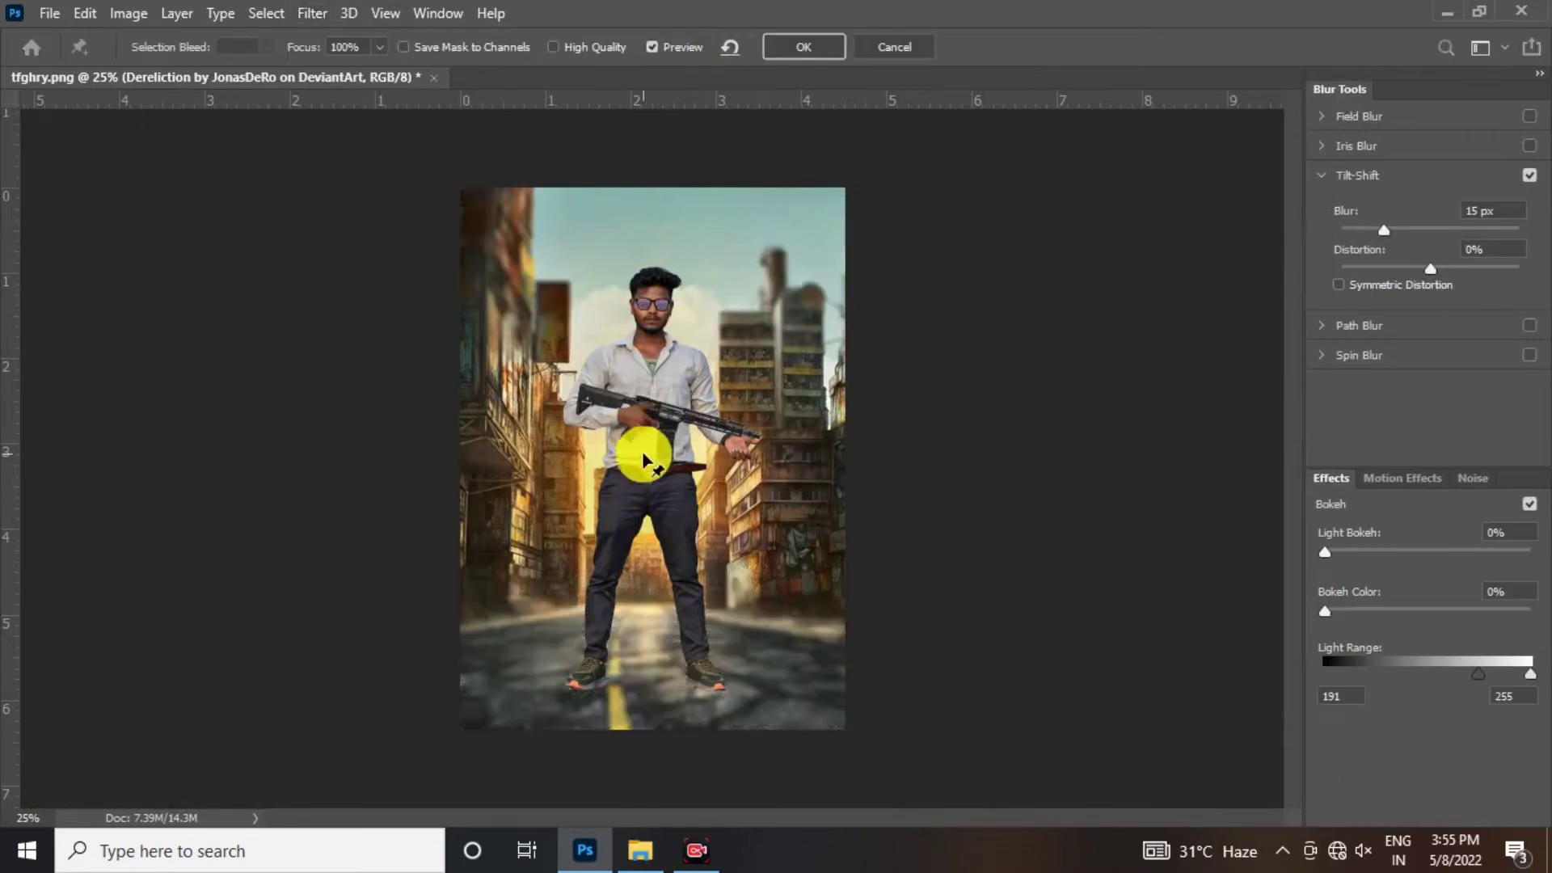
left_click_drag(670, 535, 667, 755)
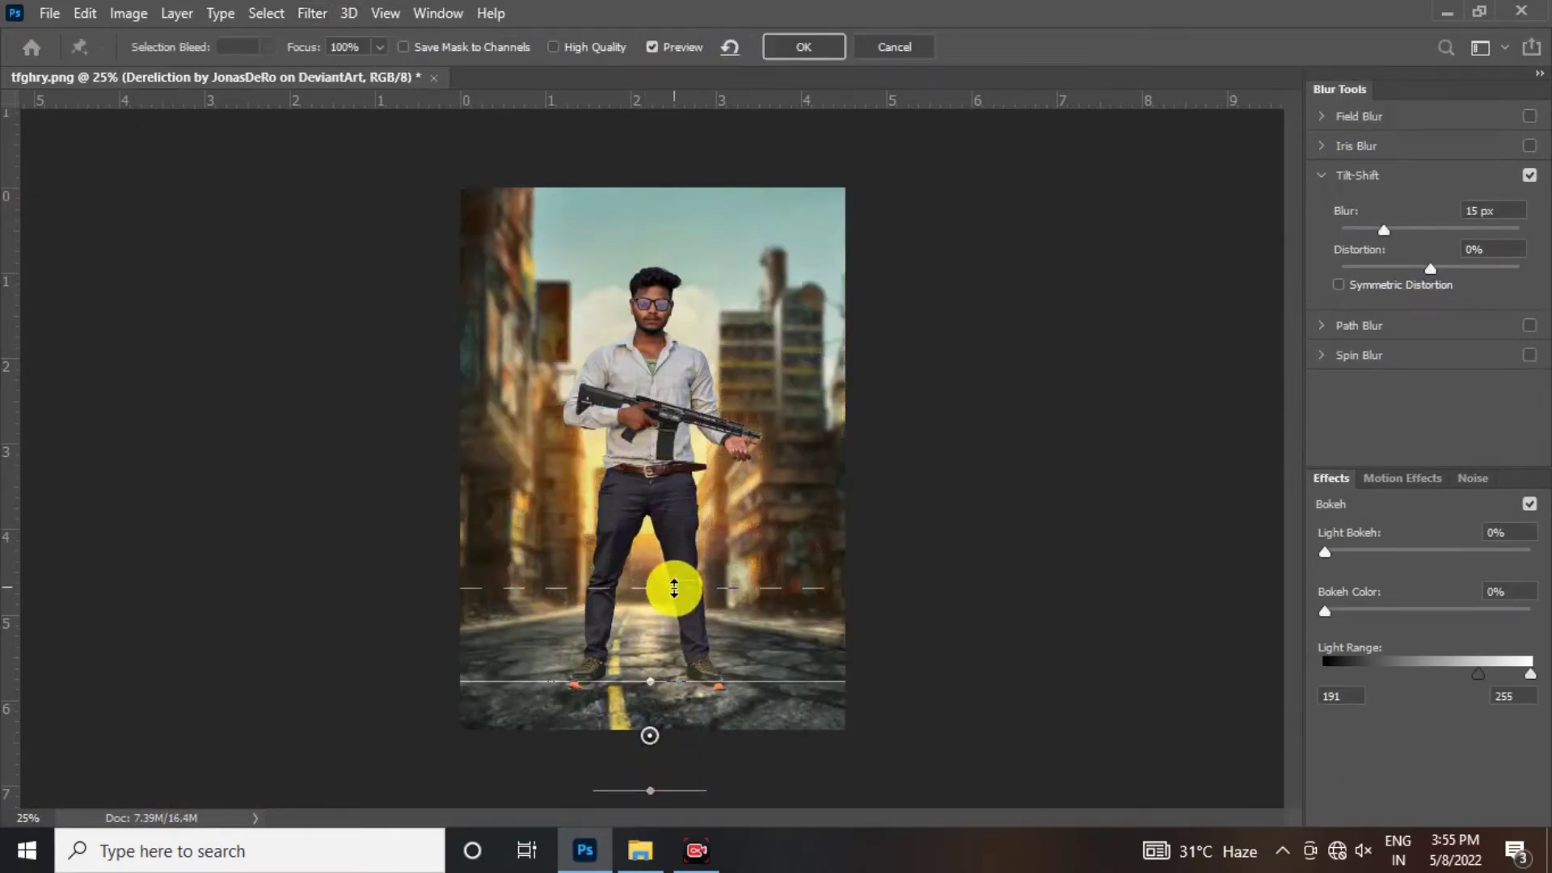
left_click(804, 46)
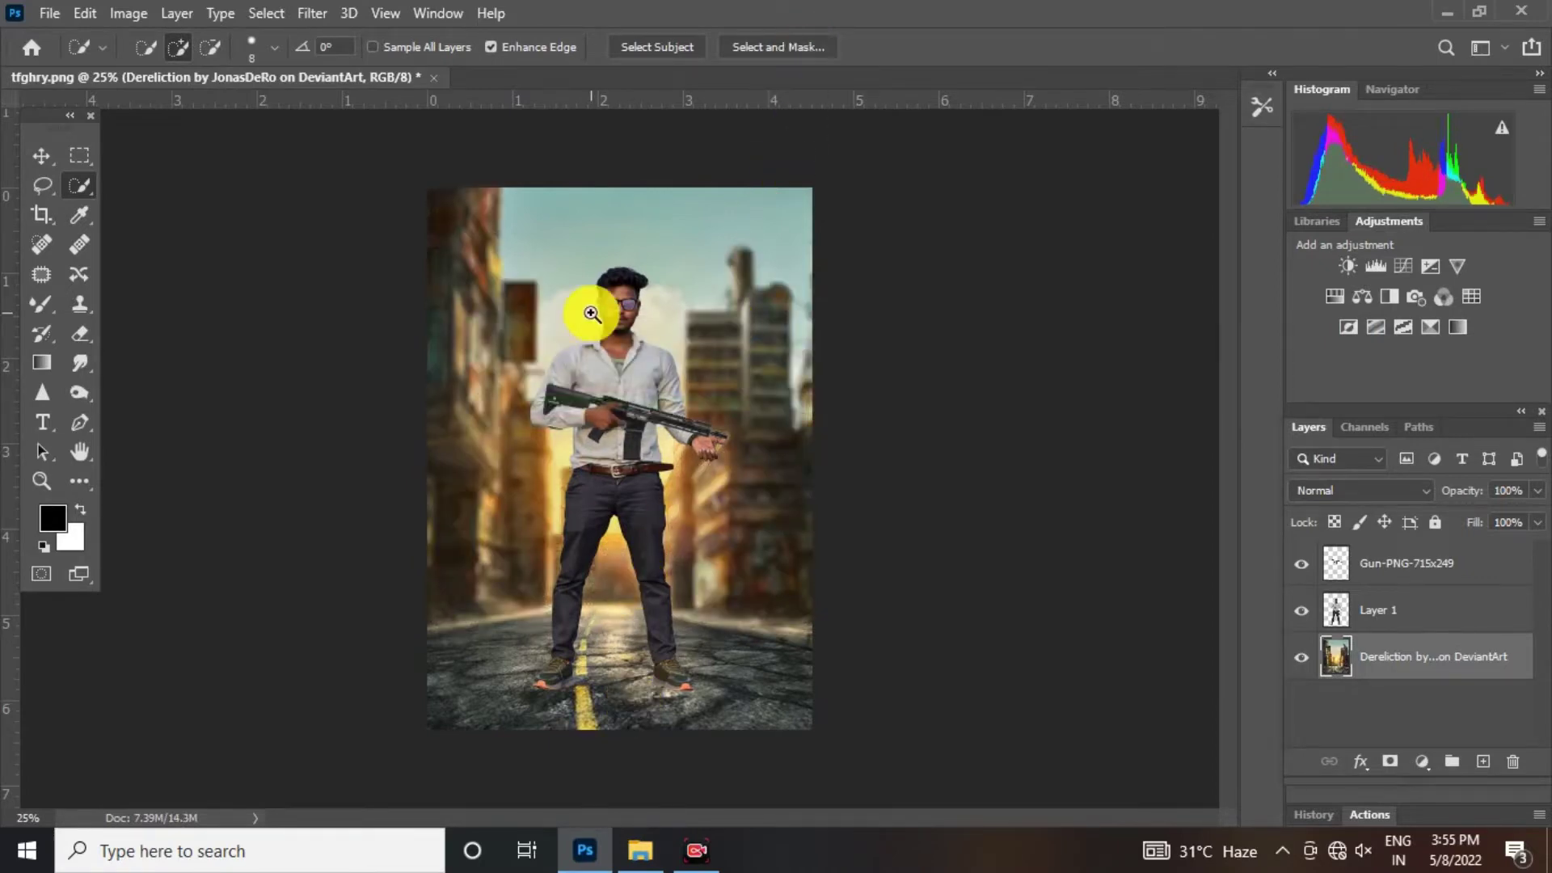
Step: Duplicate the man's layer, Layer 1, keeping the default copy name
scroll(627, 488, "down", 4)
left_click(713, 620)
left_click(714, 620)
left_click_drag(711, 618, 688, 503)
left_click(670, 518)
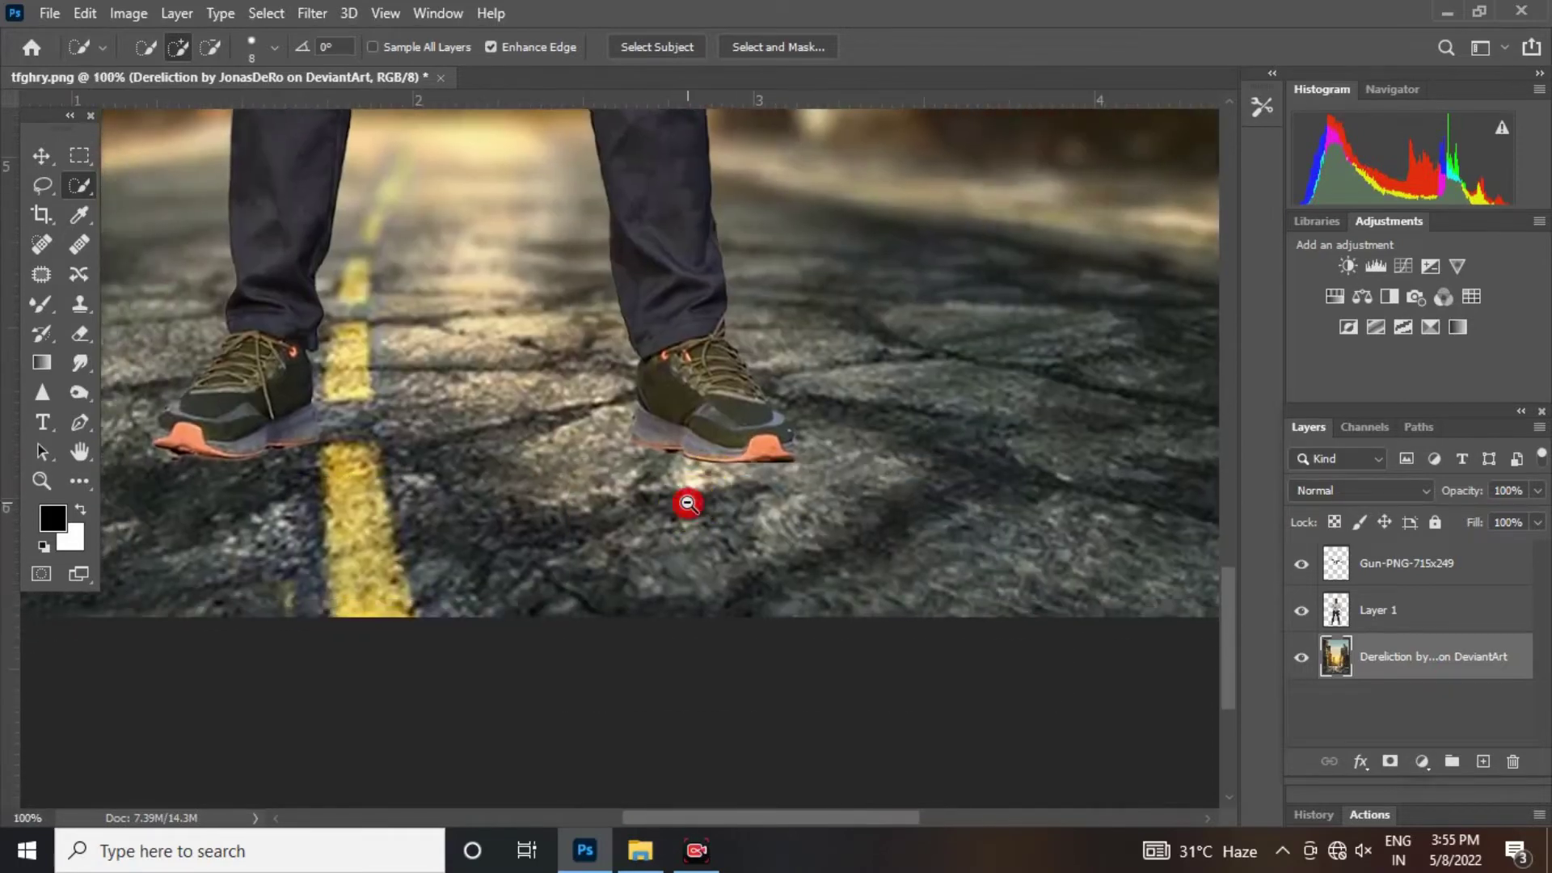
left_click(688, 503, "alt")
left_click(1427, 618)
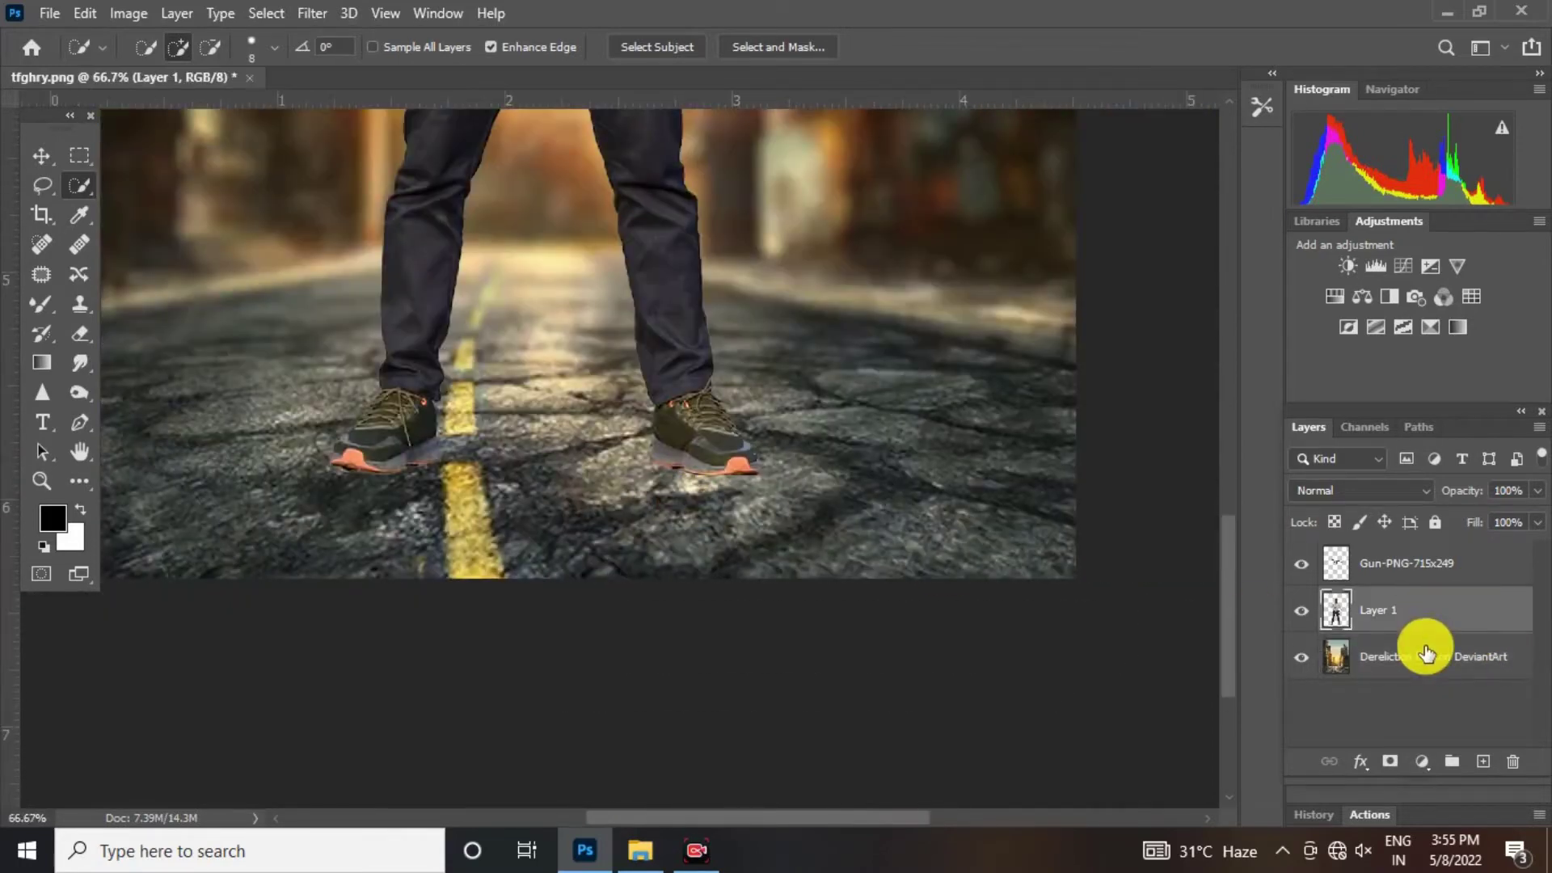
right_click(1416, 620)
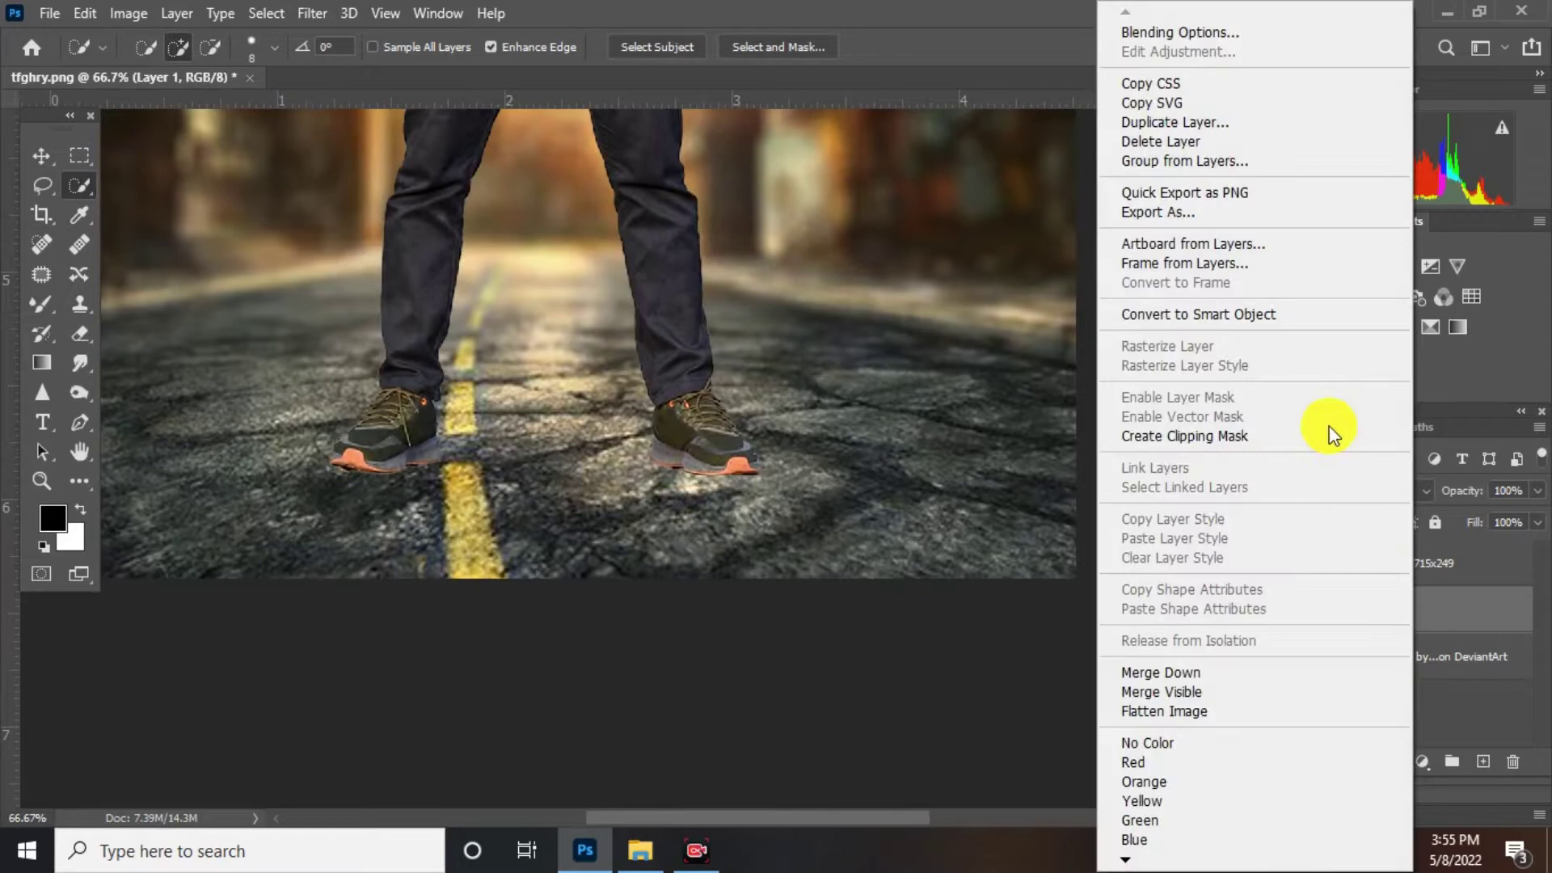
left_click(1201, 128)
left_click(963, 216)
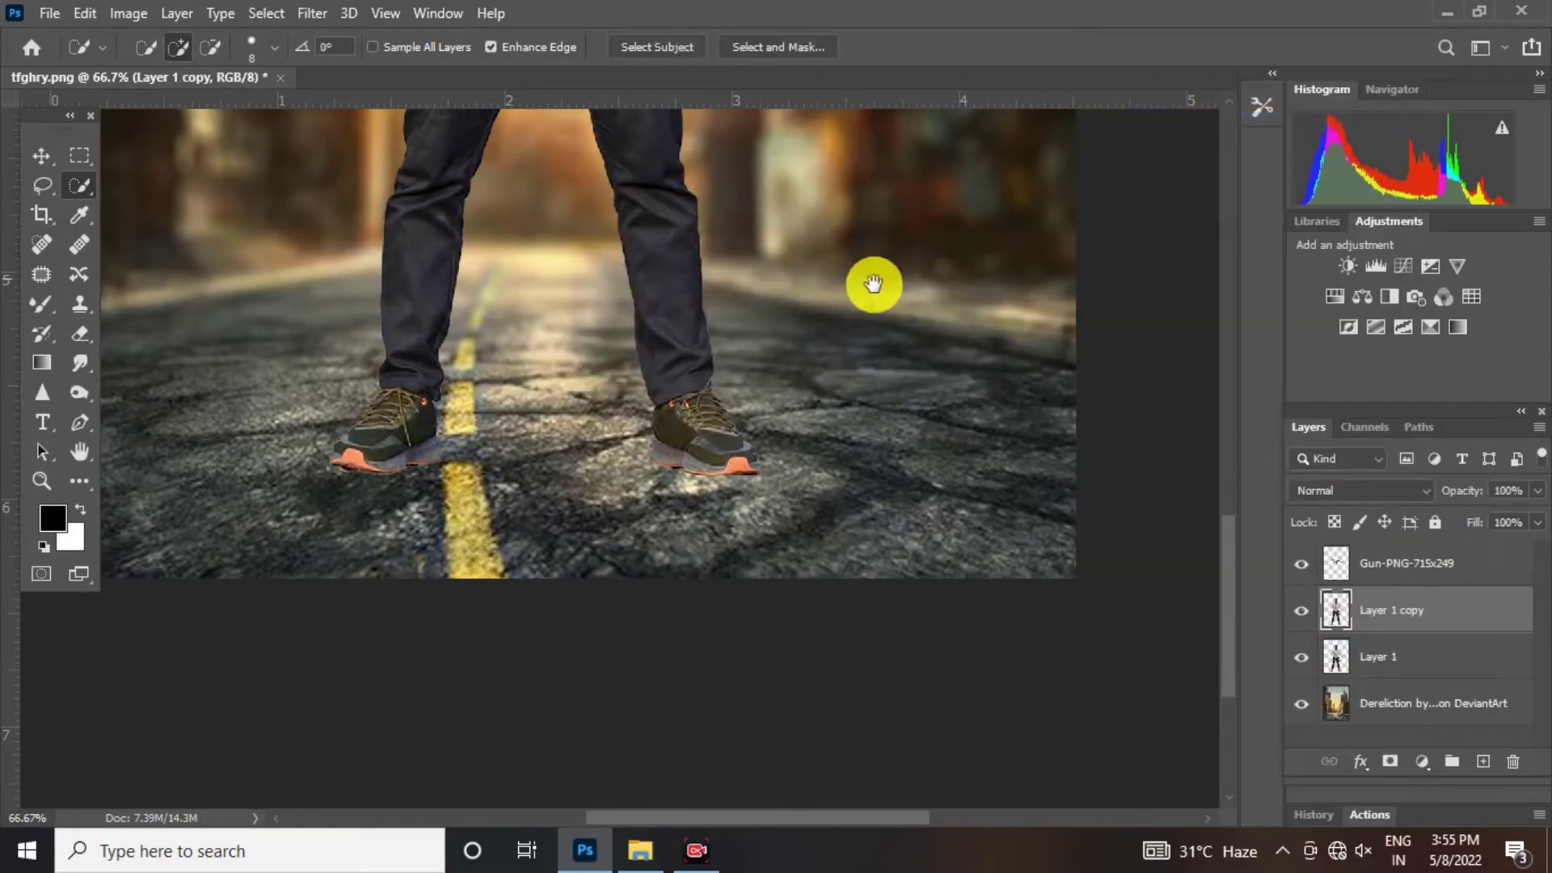
Step: Load the man's outline as a selection and make the lower original, Layer 1, active
left_click(700, 234, "alt")
left_click(700, 233, "alt")
left_click_drag(671, 198, 668, 496)
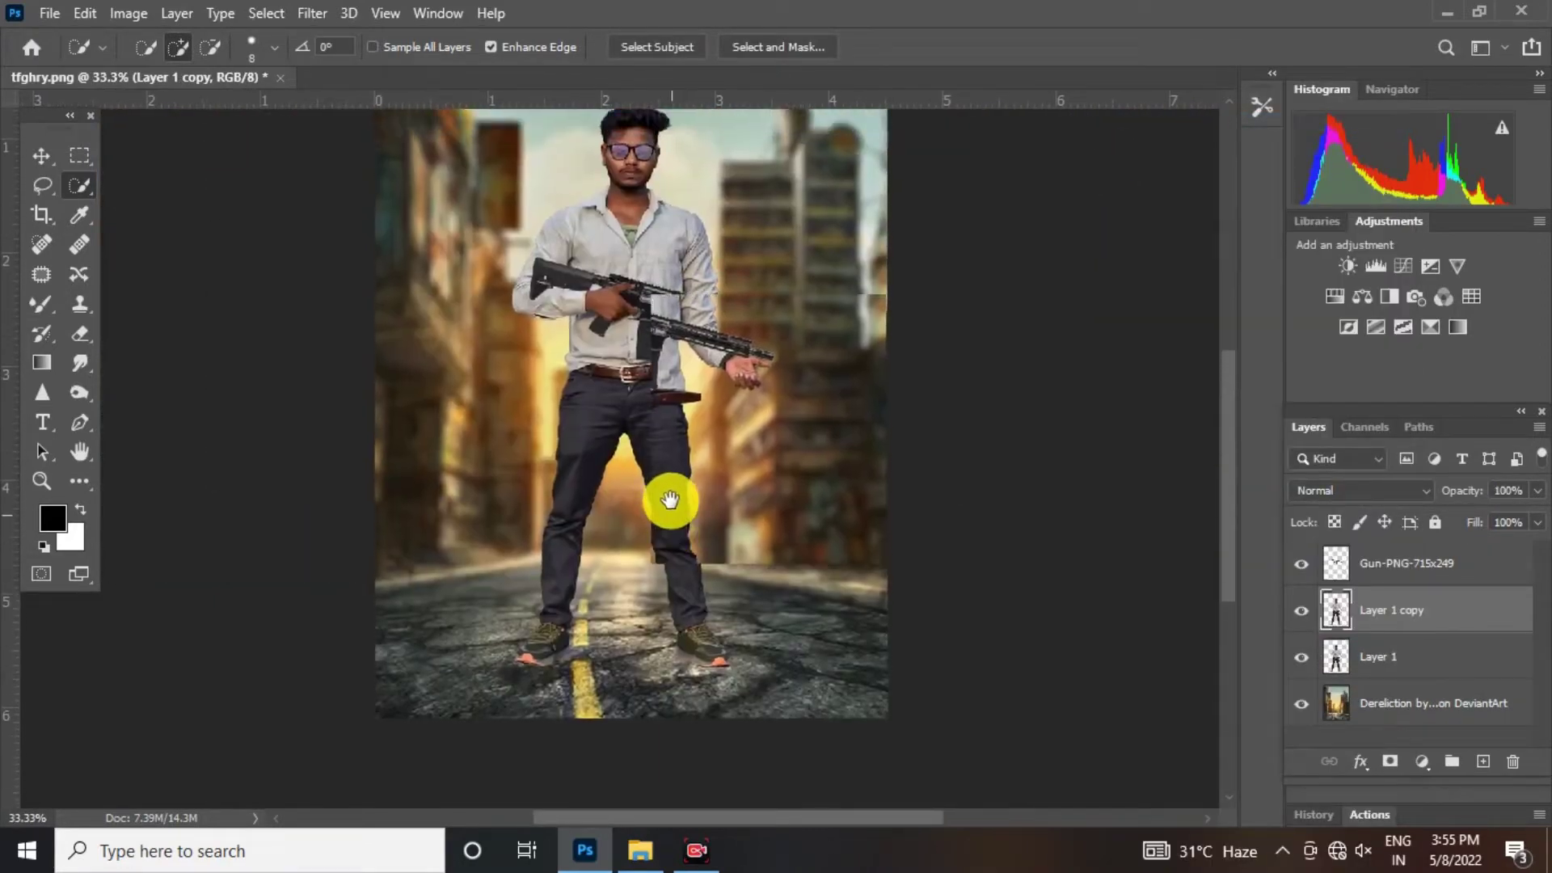
left_click(1342, 654, "ctrl")
left_click(1401, 657)
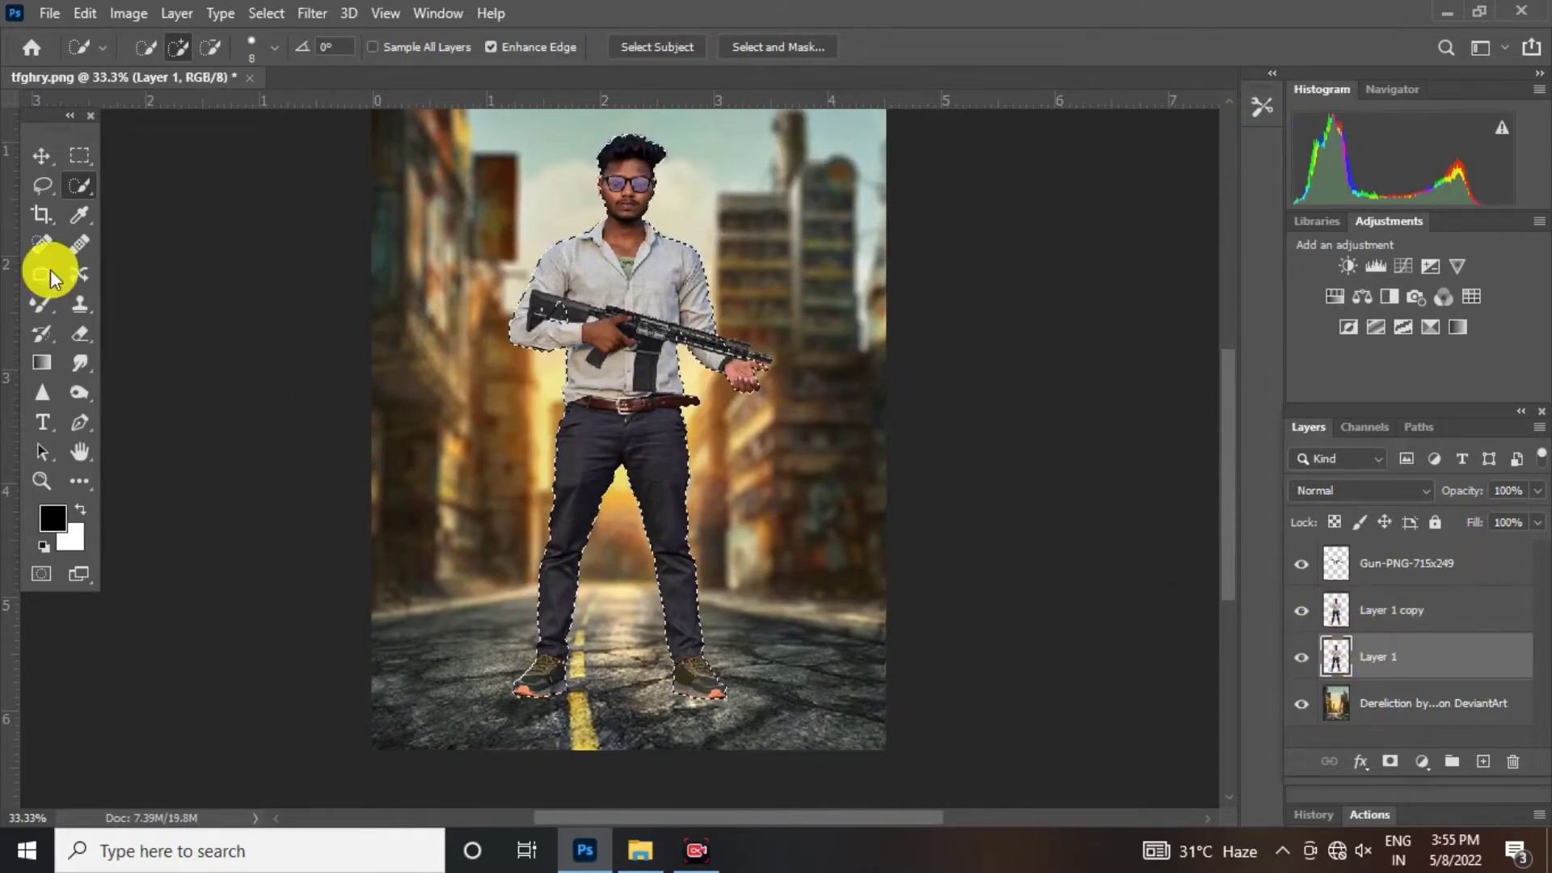
Step: Fill the selected figure on Layer 1 with black (000000) using a 700 px Brush
left_click(45, 299)
right_click(45, 299)
left_click(124, 298)
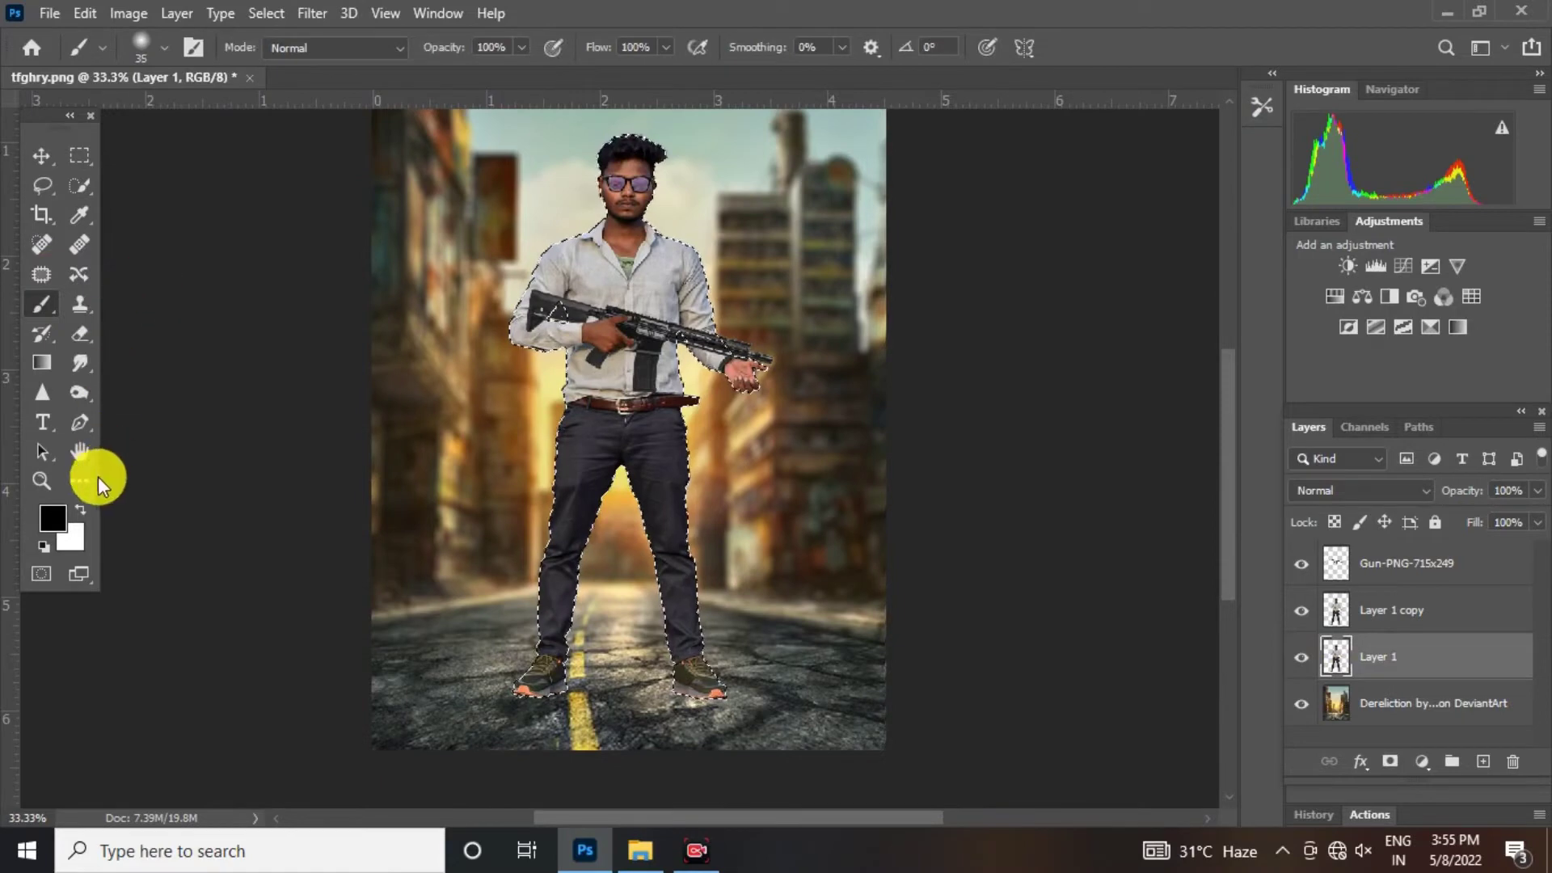
left_click(53, 521)
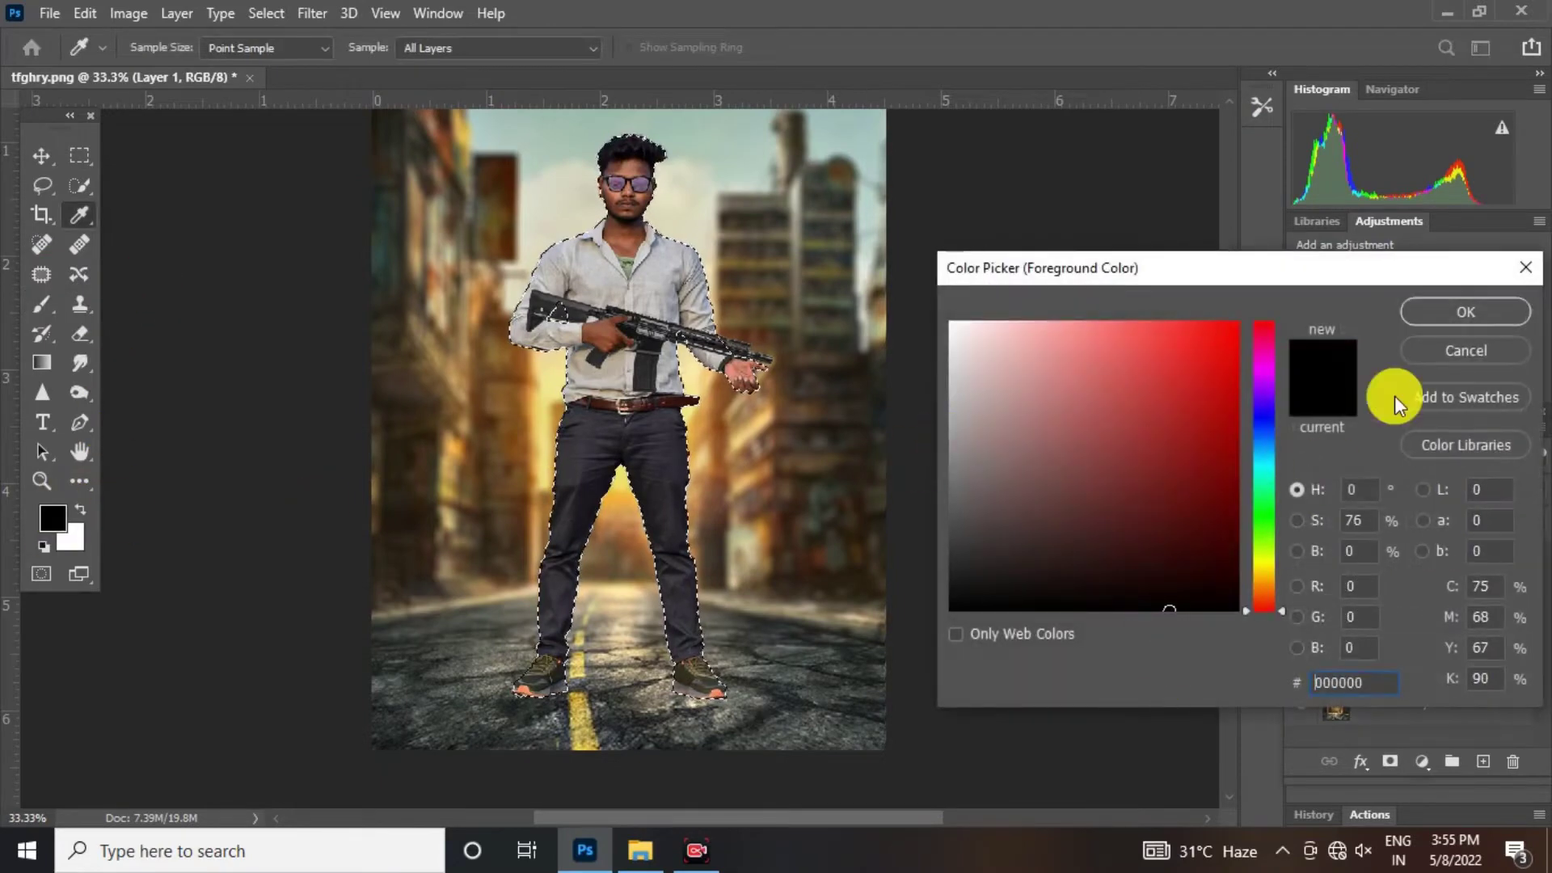
left_click(1433, 317)
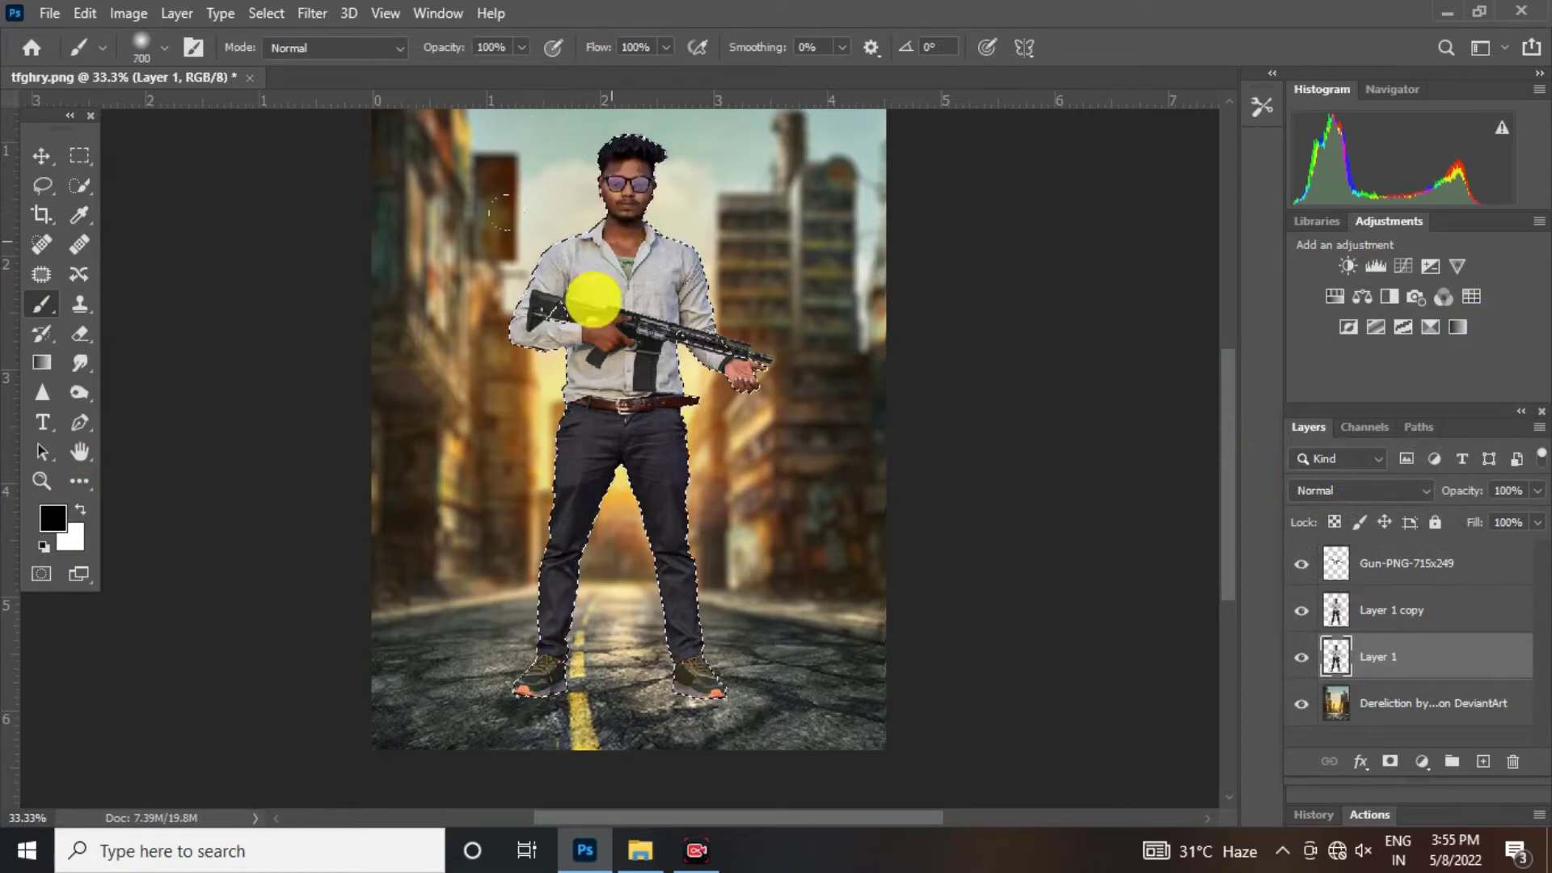
mouse_move(663, 501)
left_mouse_down()
mouse_move(546, 214)
mouse_move(681, 428)
mouse_move(566, 192)
left_mouse_up()
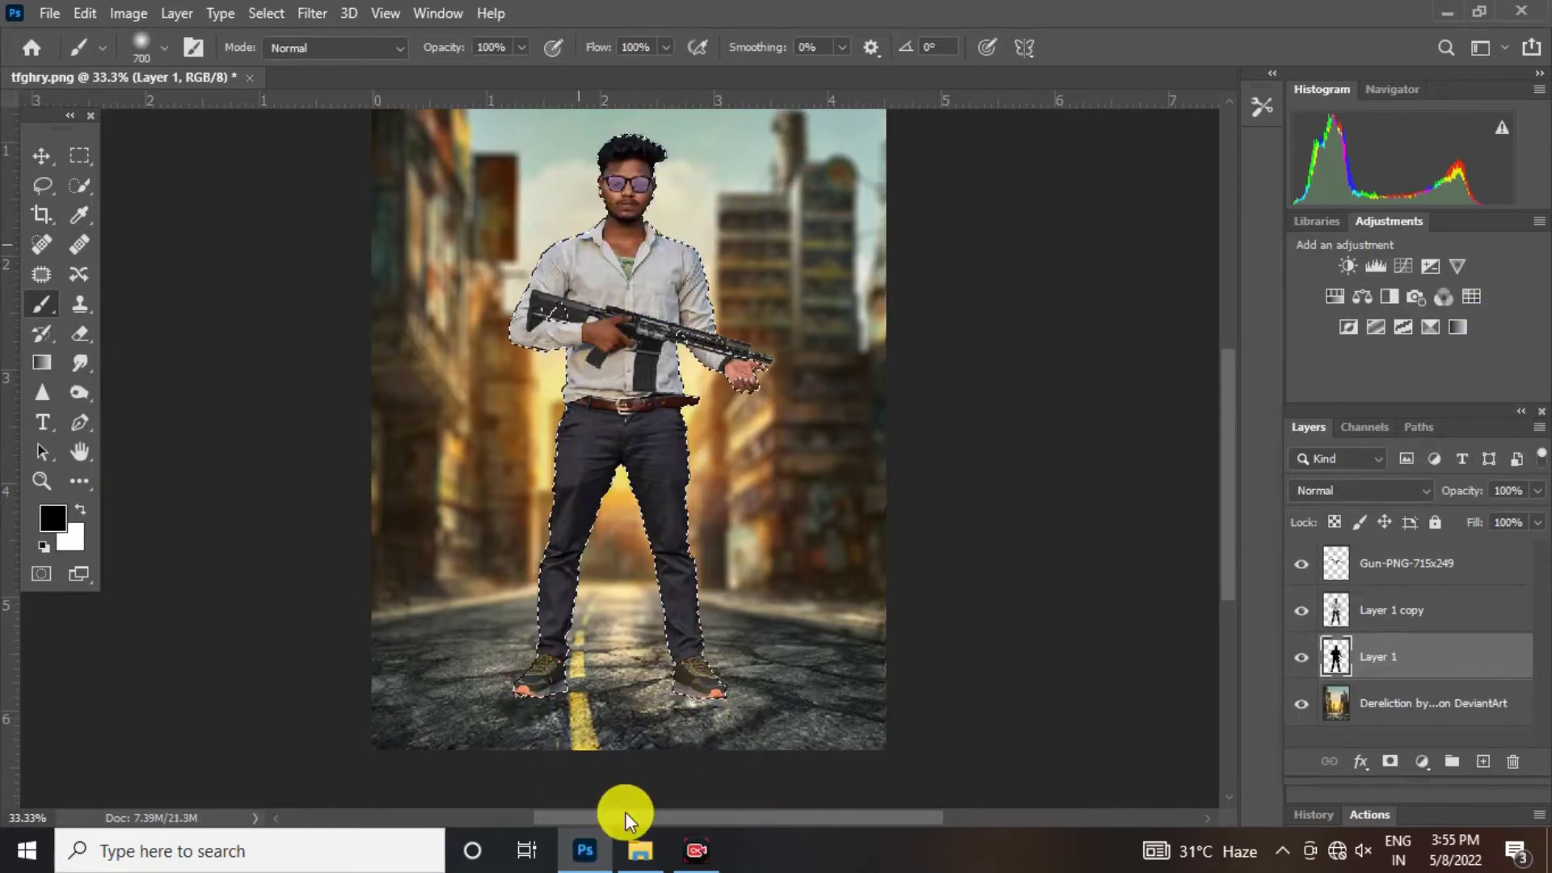
Step: Deselect the figure and toggle the visibility of Layer 1 copy to check the black silhouette beneath it
left_click(80, 185)
left_click(514, 202)
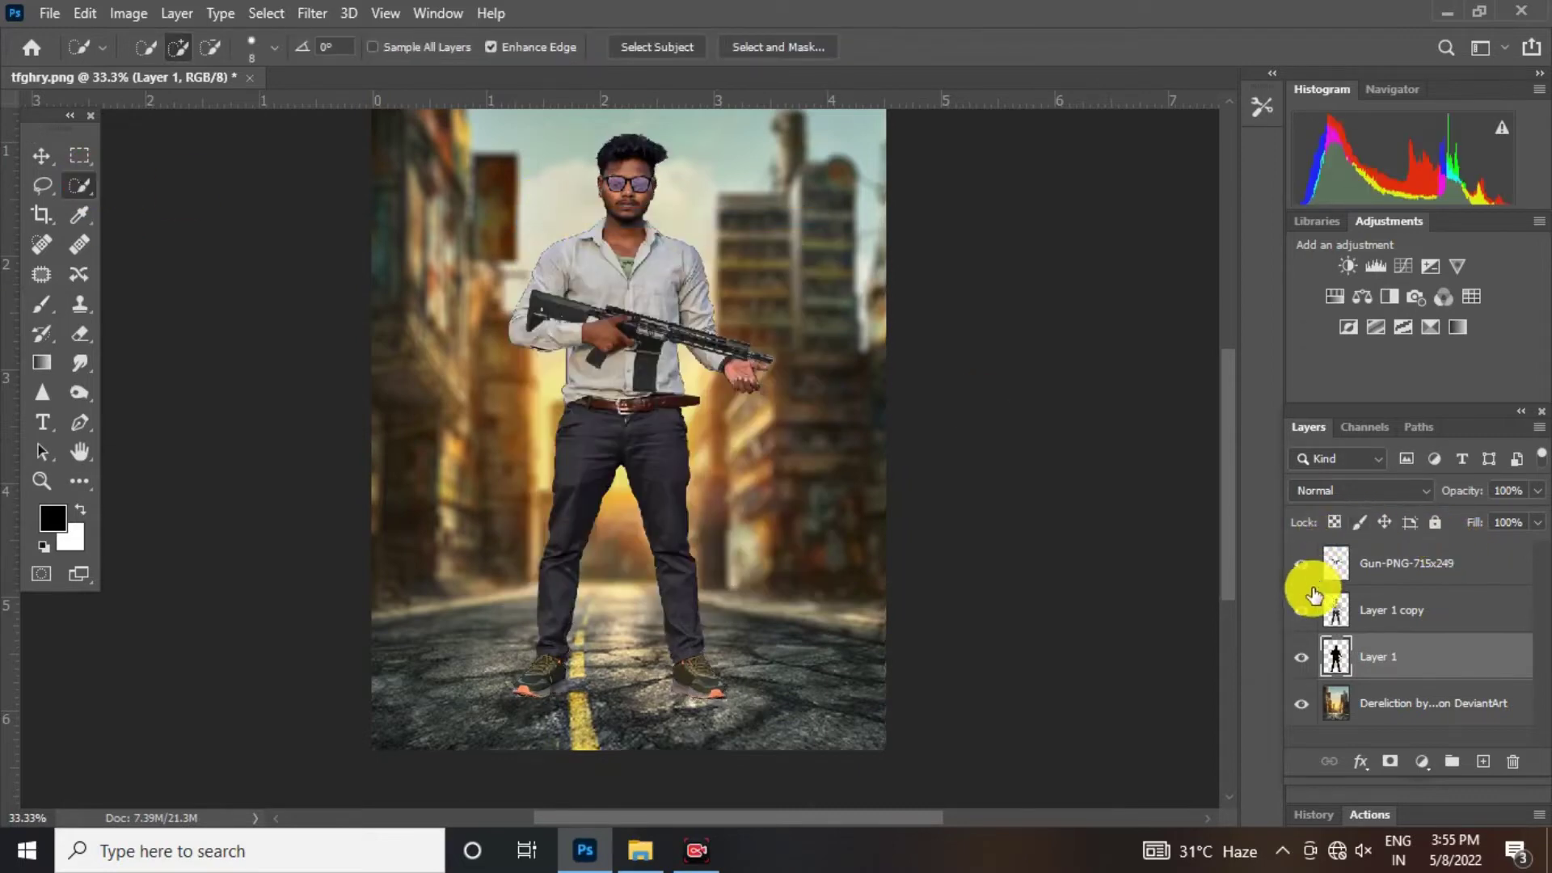
left_click(1302, 610)
left_click(1302, 610)
left_click(1302, 610)
left_click(1301, 611)
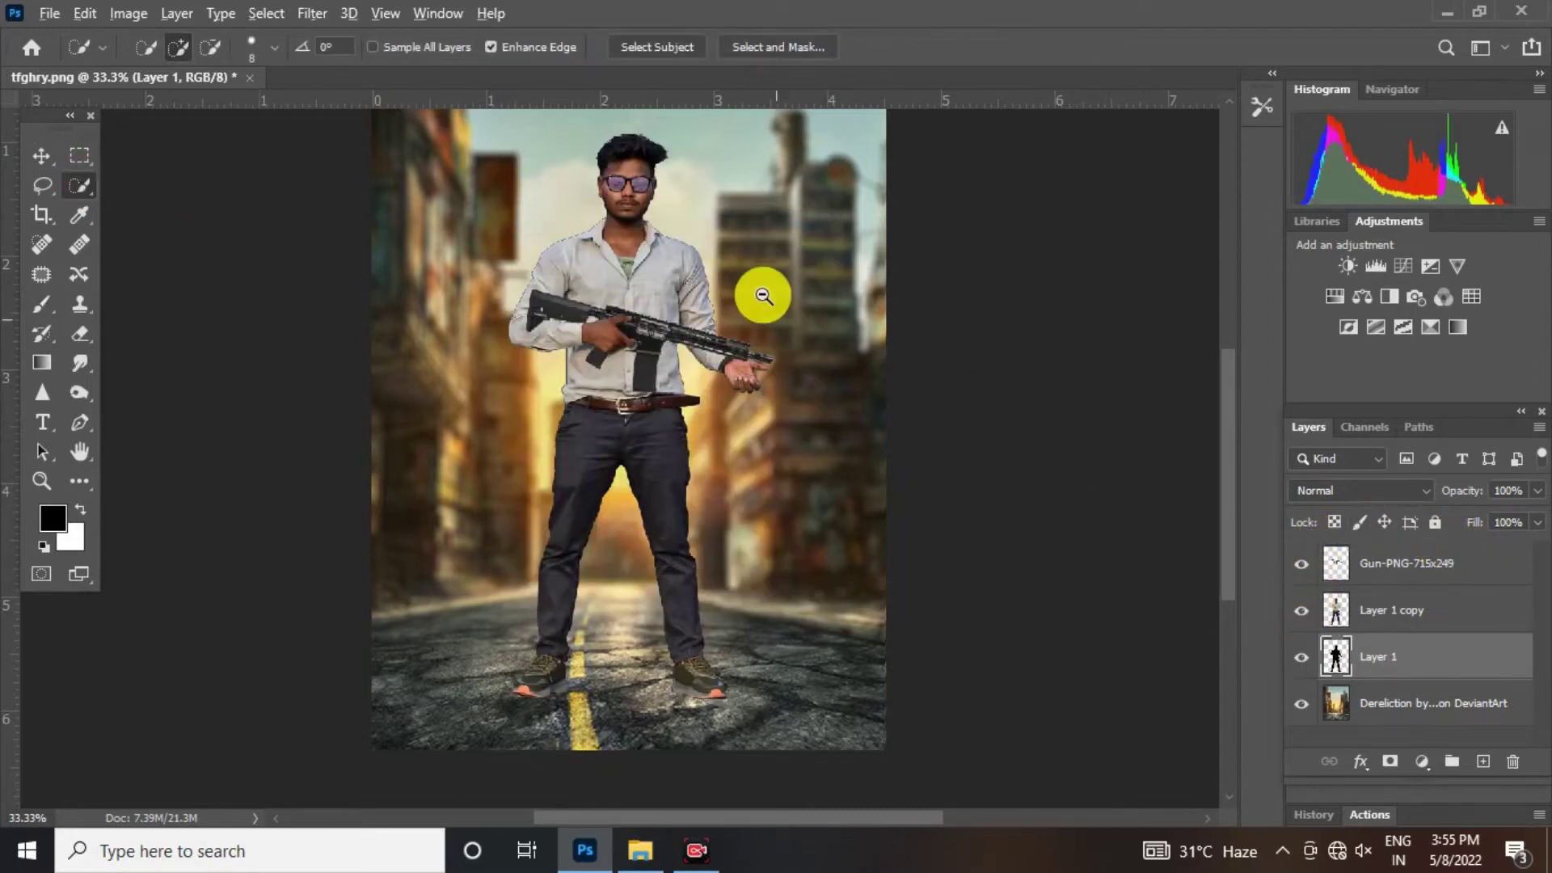
Step: Transform the black silhouette on Layer 1 into a cast shadow stretching down the road from the man's shoes
left_click(763, 296, "alt")
key("ctrl+t")
left_click_drag(624, 329, 596, 631)
left_click(628, 649, "ctrl")
left_click(596, 631, "alt")
left_click_drag(561, 689, 550, 631)
left_click(1125, 48)
Step: Lower the cast shadow layer's fill to 61%
left_click(1539, 523)
left_click_drag(1530, 548, 1484, 550)
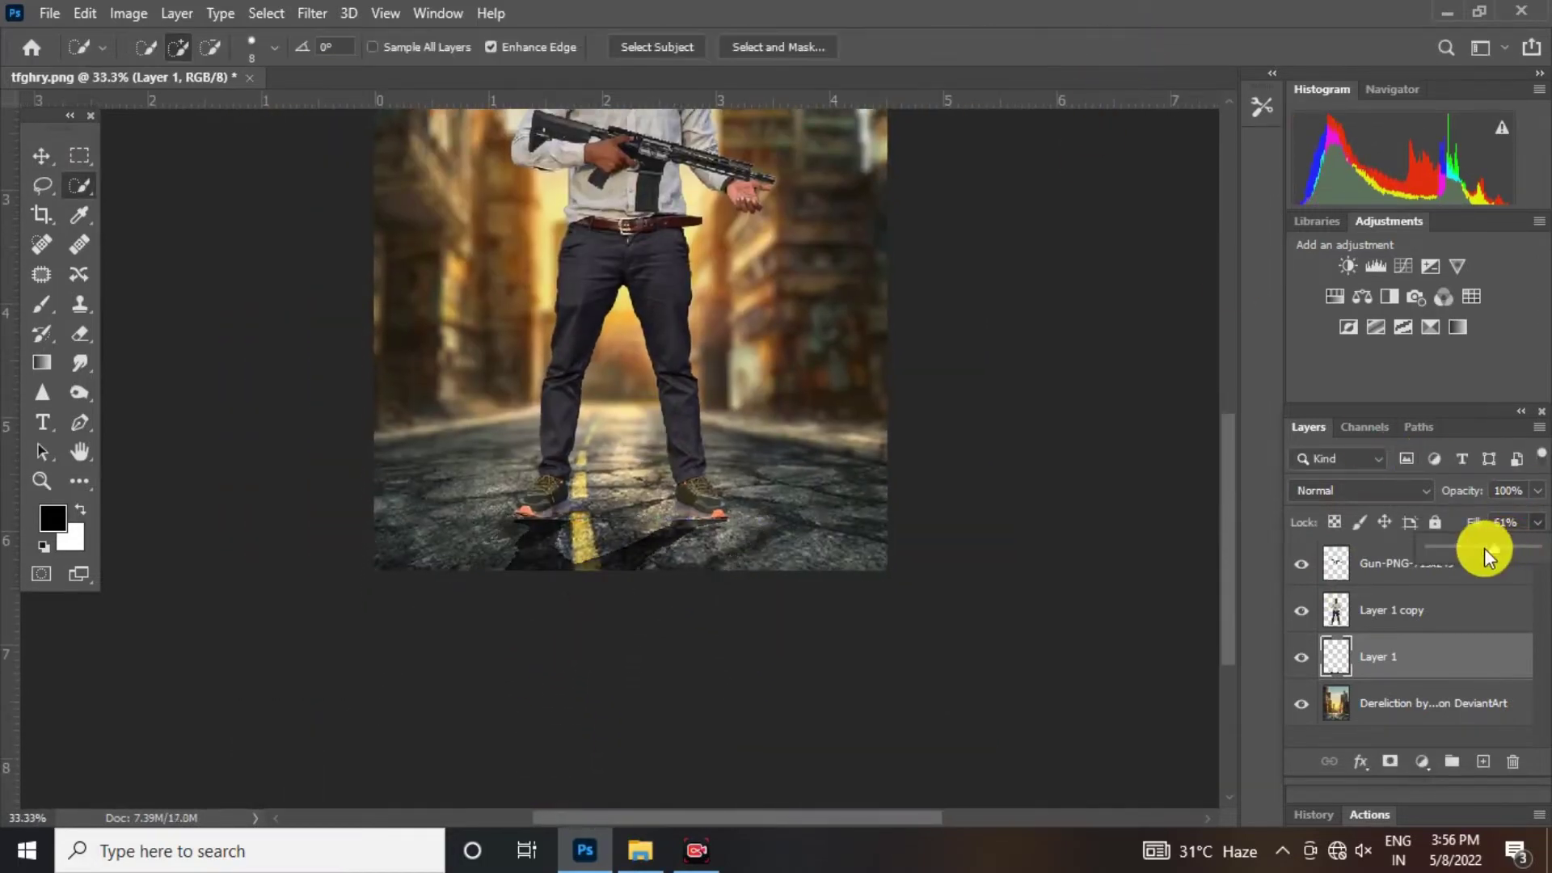
left_click(849, 387, "alt")
scroll(659, 693, "up", 3)
Step: Fine-tune the cast shadow's alignment with the shoes and apply a crop at the existing canvas bounds
key("ctrl+t")
left_click_drag(697, 638, 755, 555)
left_click_drag(309, 576, 301, 556)
key("c")
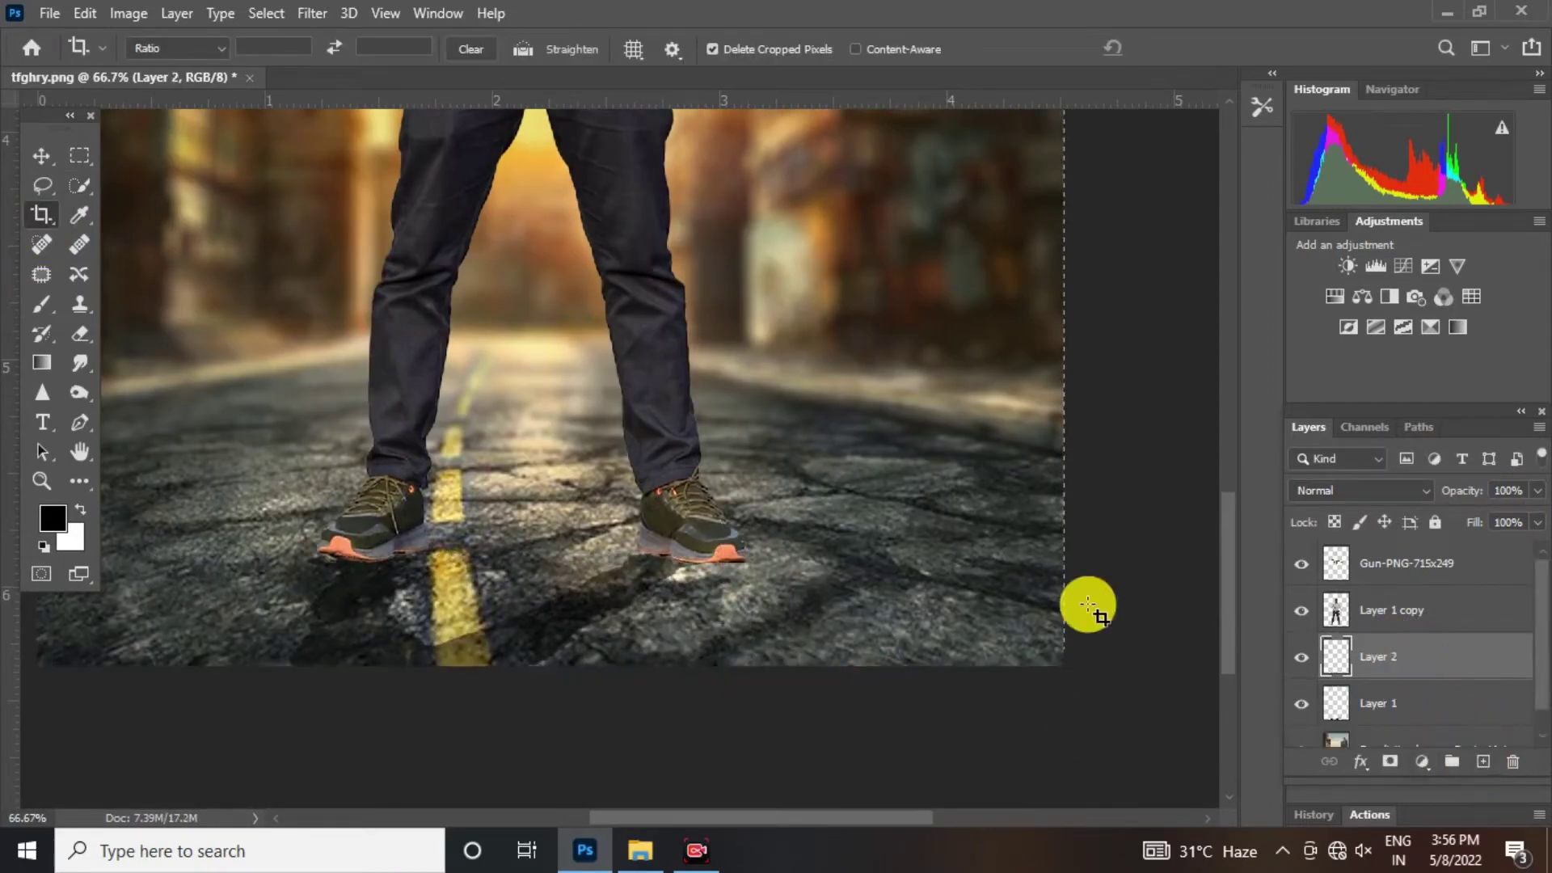
left_click(361, 286)
left_click(1194, 48)
Step: Stamp a soft black Brush dab on Layer 2, over the road beside the man's right-hand shoe in the picture
scroll(752, 487, "up", 1)
left_click_drag(656, 548, 745, 399)
right_click(55, 305)
left_click(136, 303)
key("bracketleft")
key("bracketleft")
key("bracketleft")
key("bracketleft")
key("bracketleft")
key("bracketleft")
key("bracketleft")
key("bracketleft")
left_click(934, 257)
Step: Flatten the black dab into a thin contact shadow and place it beneath the sole of the nearby shoe
key("ctrl+t")
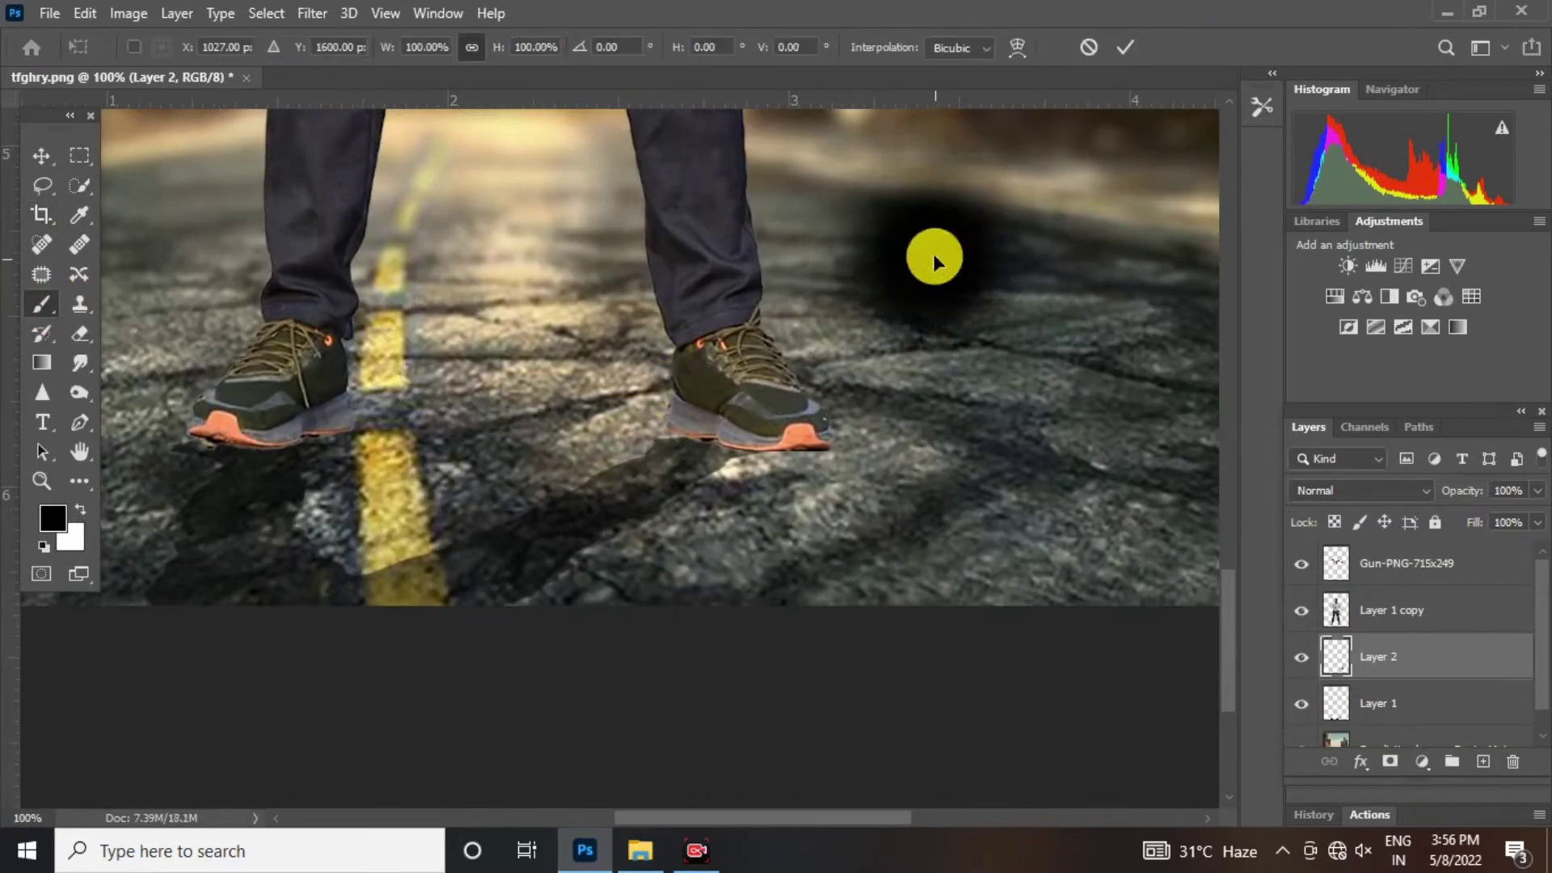
left_click_drag(935, 123, 942, 352)
left_click_drag(951, 366, 988, 391)
scroll(819, 453, "up", 1)
mouse_move(855, 449)
left_mouse_down()
mouse_move(846, 437)
mouse_move(932, 448)
mouse_move(830, 462)
left_mouse_up()
left_click_drag(1130, 369, 1128, 353)
key("Return")
Step: Place a copy of the contact shadow farther along the same sole and adjust its height
left_click_drag(805, 468, 711, 444)
key("ctrl+t")
left_click_drag(991, 370, 992, 378)
key("Return")
Step: Fit further copies of the contact shadow under the other shoe, resizing and moving them to follow its sole
scroll(756, 360, "down", 1)
left_click_drag(725, 385, 506, 420)
scroll(555, 410, "up", 1)
key("ctrl+t")
left_click_drag(730, 359, 836, 313)
left_click_drag(646, 372, 619, 369)
left_click_drag(485, 353, 486, 365)
left_click_drag(483, 391, 591, 368)
key("Return")
key("ctrl+t")
left_click_drag(800, 343, 711, 336)
key("Return")
Step: Clean up the shoe's edge on Layer 1 copy with a 15 px Eraser
left_click(1406, 610)
left_click(79, 333)
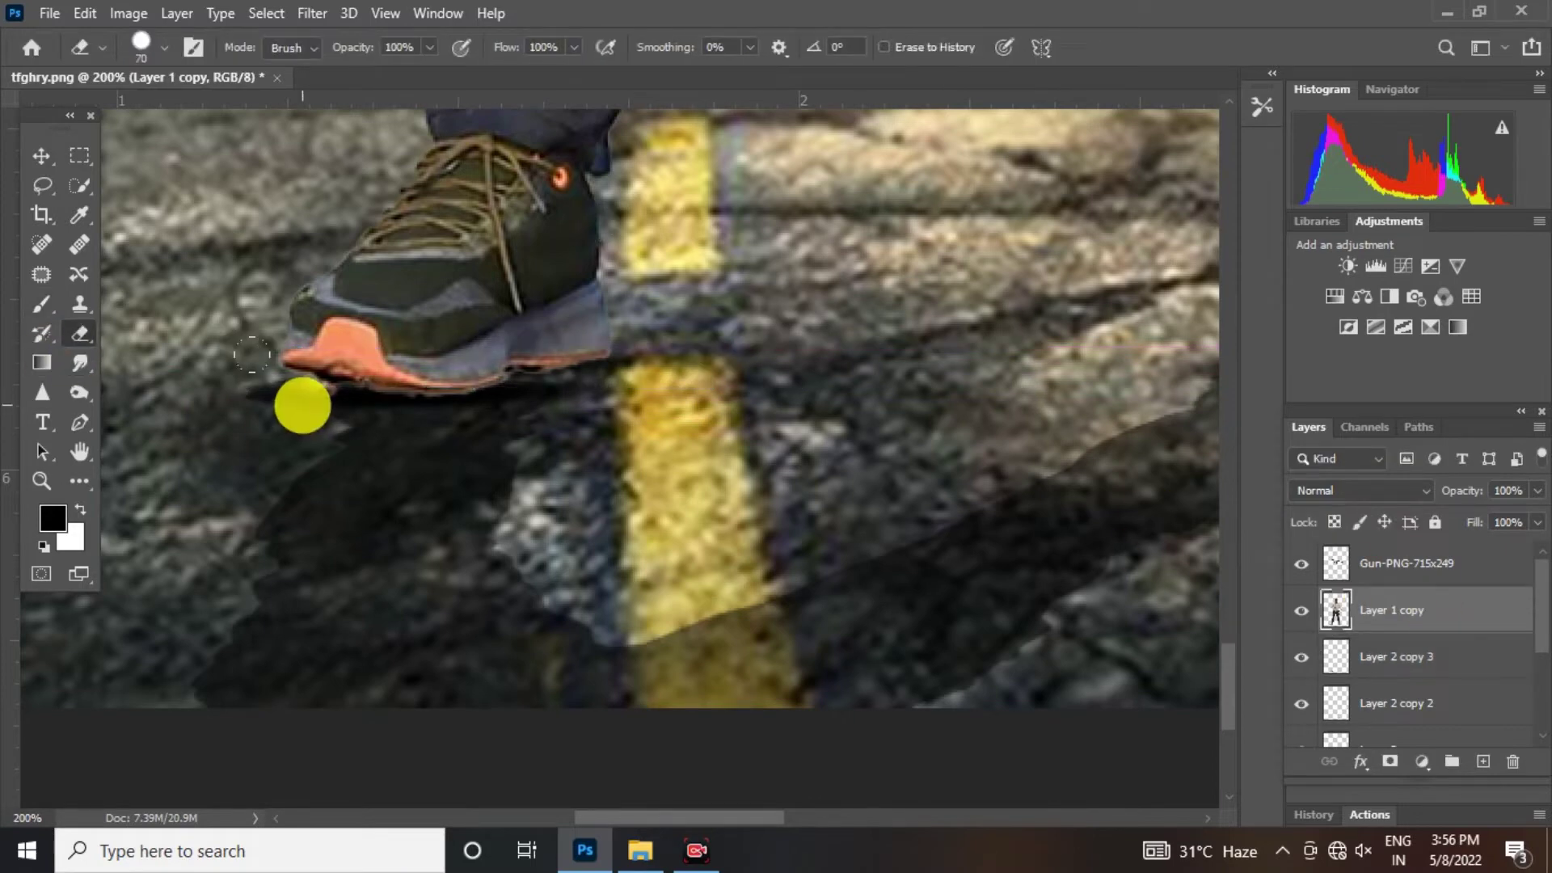
scroll(624, 335, "down", 6)
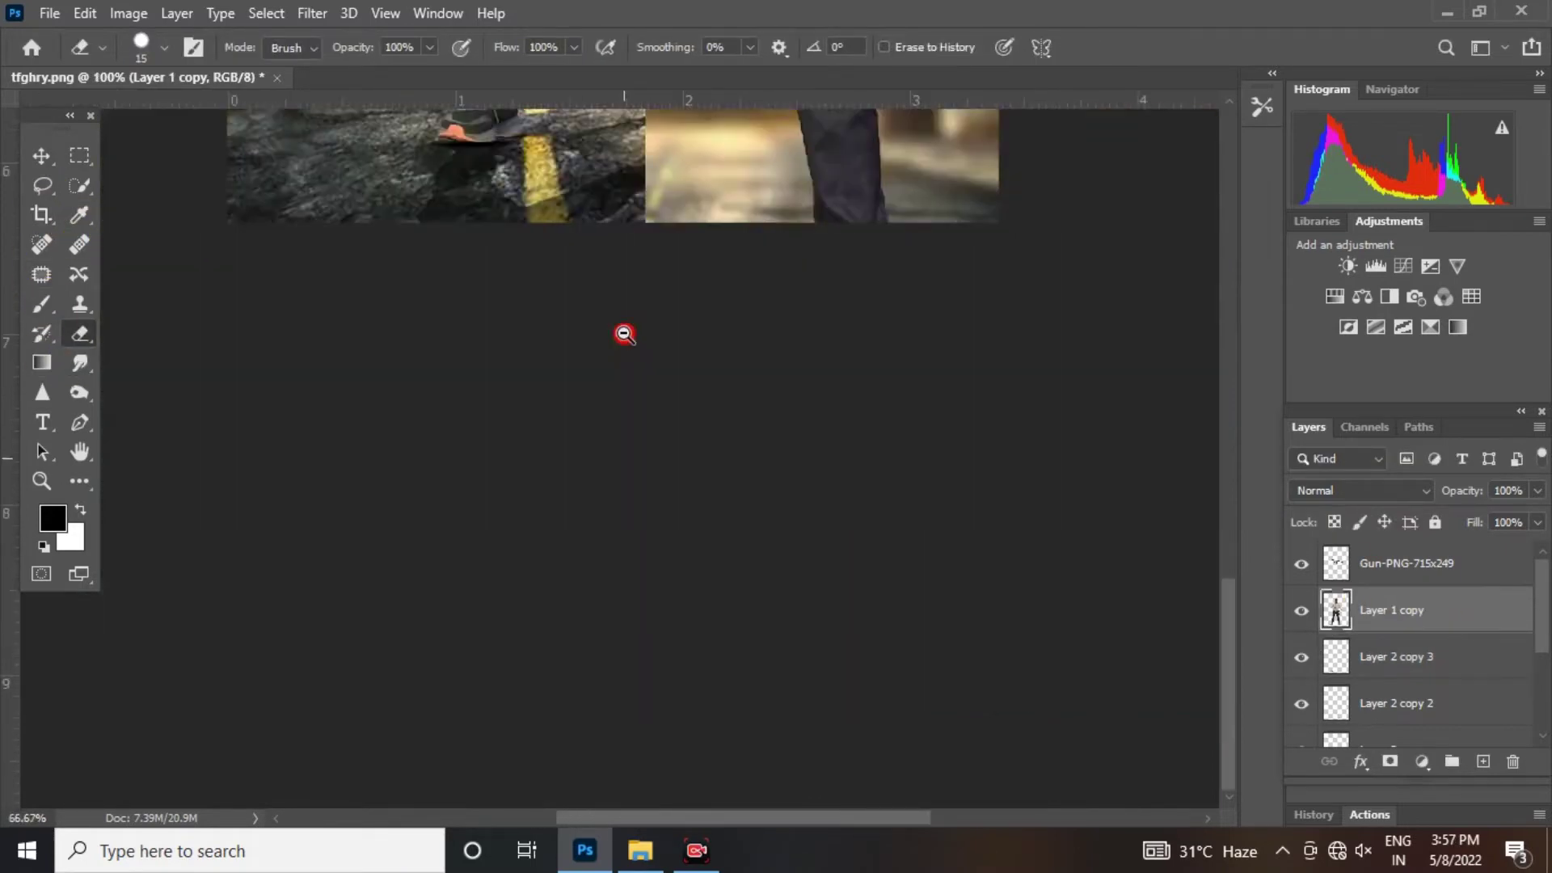
Step: Merge all the Layer 2 contact-shadow layers into one layer
left_click(1439, 644)
left_click(1419, 695, "ctrl")
right_click(1417, 697)
left_click(1543, 629)
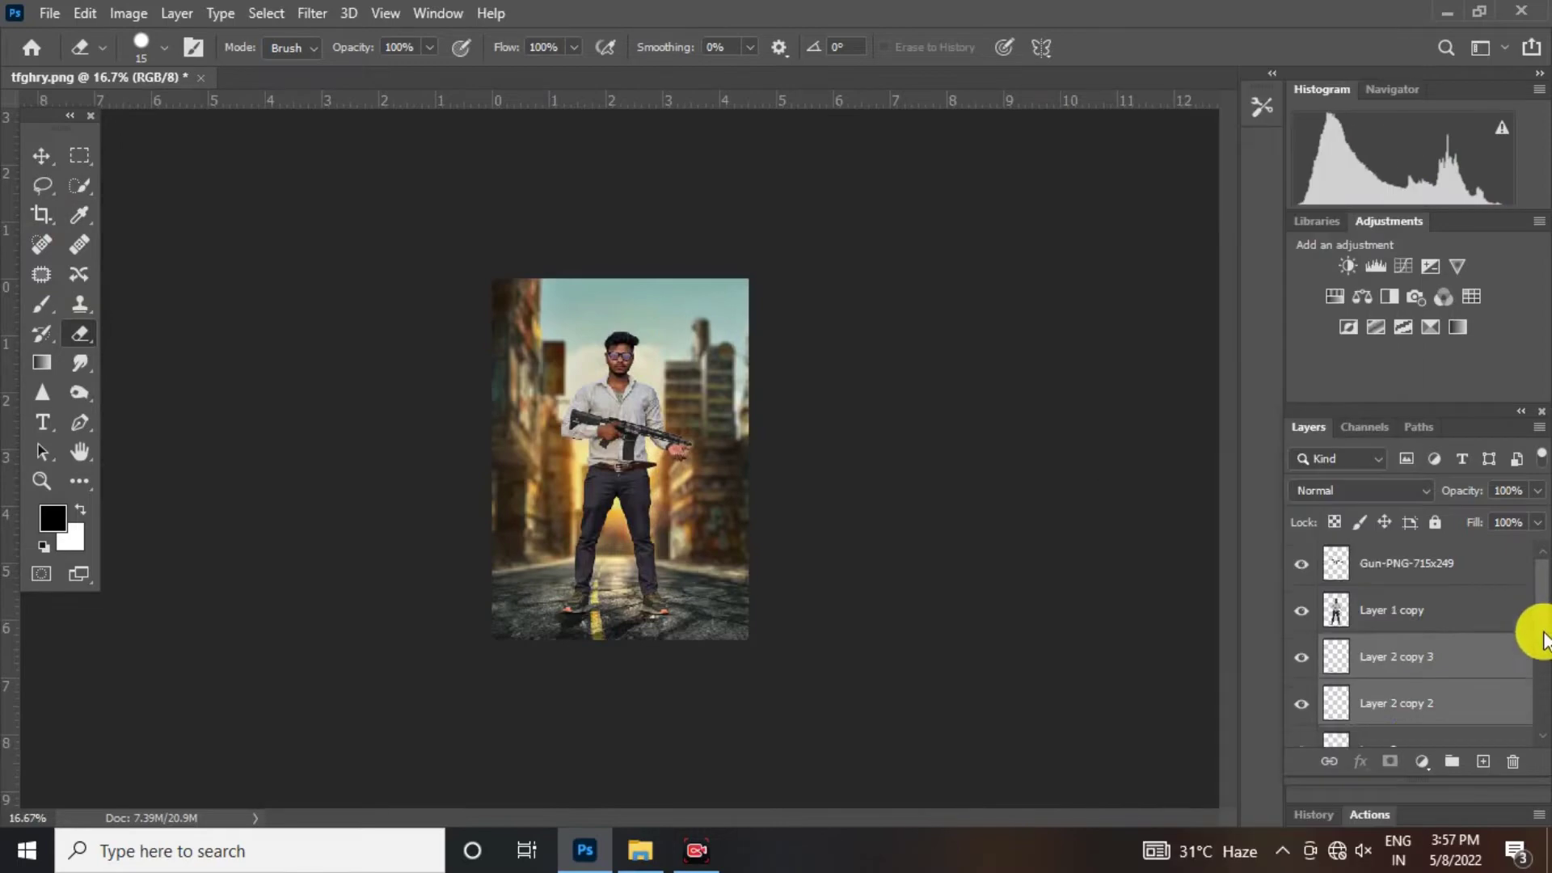
left_click_drag(1542, 636, 1542, 676)
left_click(1398, 664, "ctrl")
left_click(1396, 701, "ctrl")
right_click(1395, 701)
left_click(1195, 676)
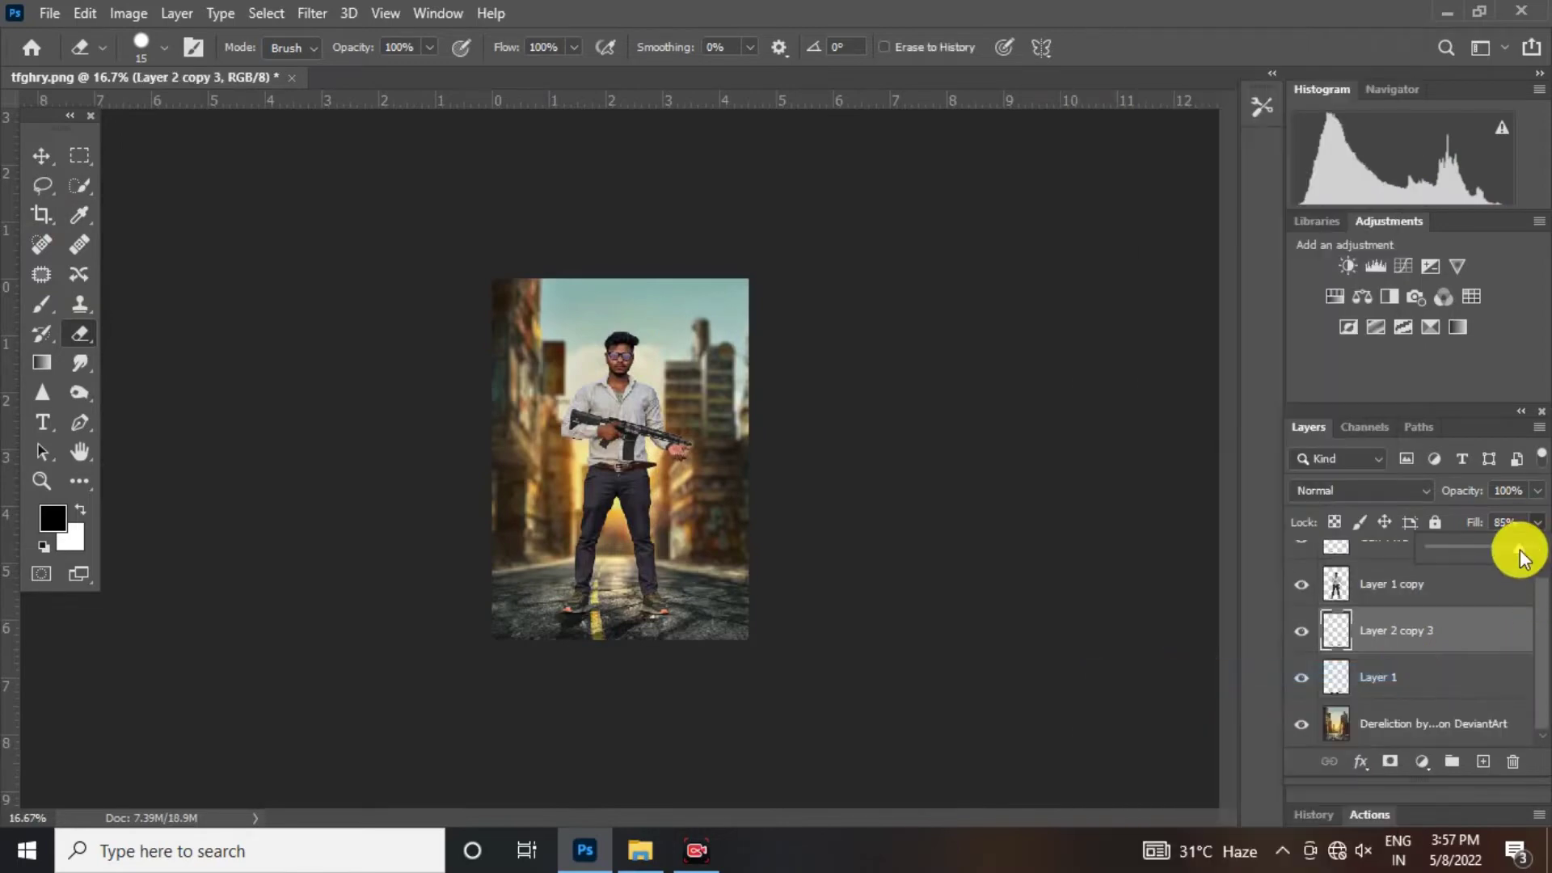
Step: Merge the contact-shadow layer, the Layer 1 cast shadow and the street background into a single layer
left_click(1443, 586)
key("ctrl+plus")
left_click(1402, 682, "ctrl")
left_click(1403, 728, "ctrl")
right_click(1403, 727)
left_click(1195, 676)
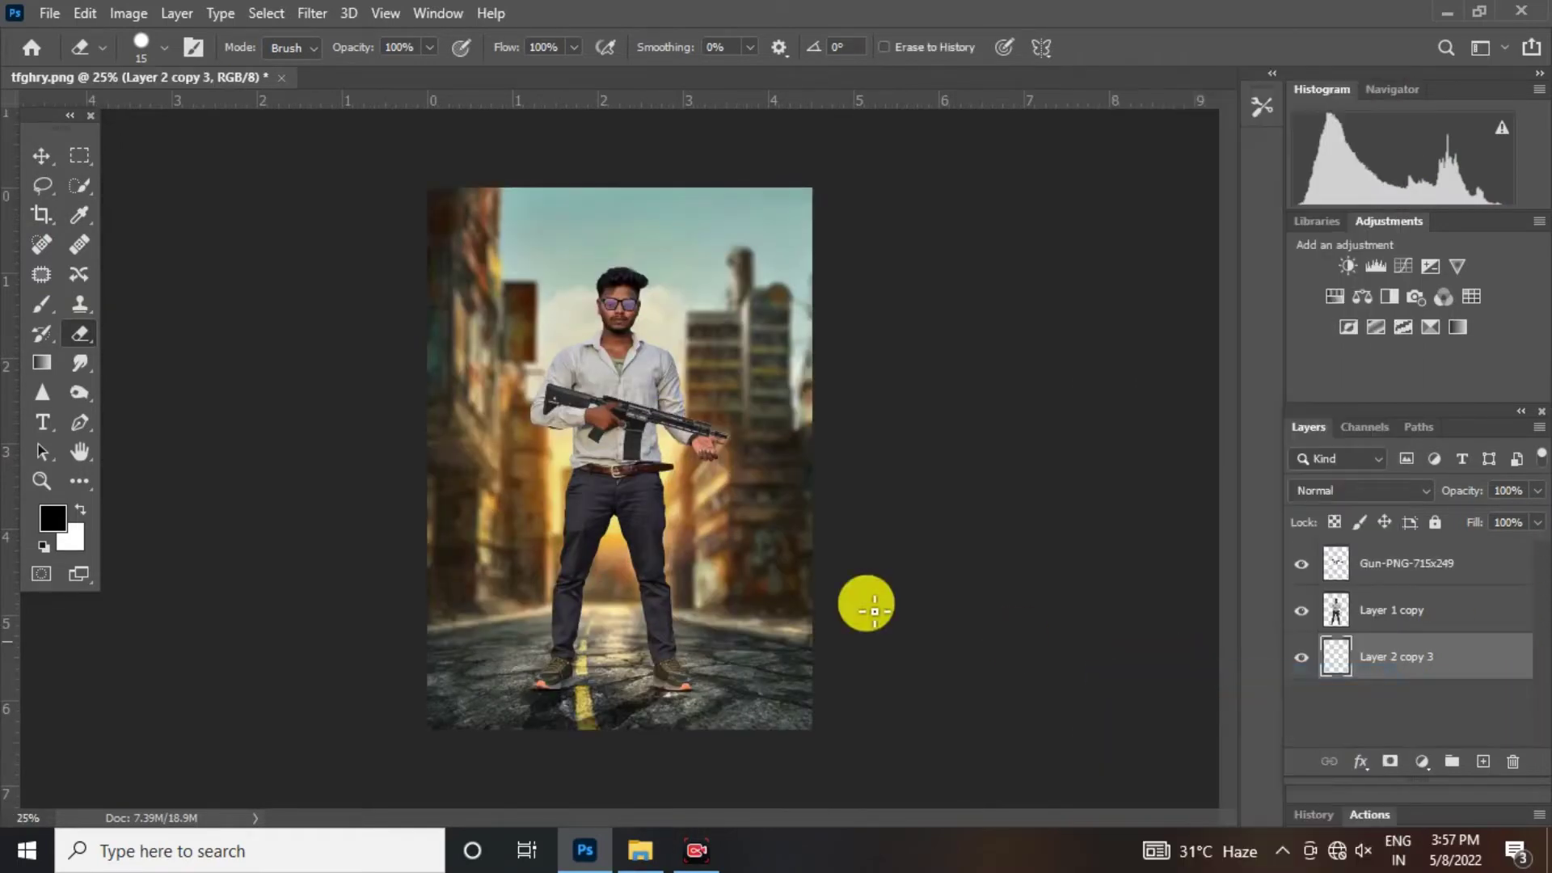
Step: Open the man's cut-out on Layer 1 copy in the Liquify filter to work on his hair
left_click(634, 283, "ctrl")
left_click(661, 232, "ctrl")
scroll(660, 232, "up", 4)
left_click(1388, 614)
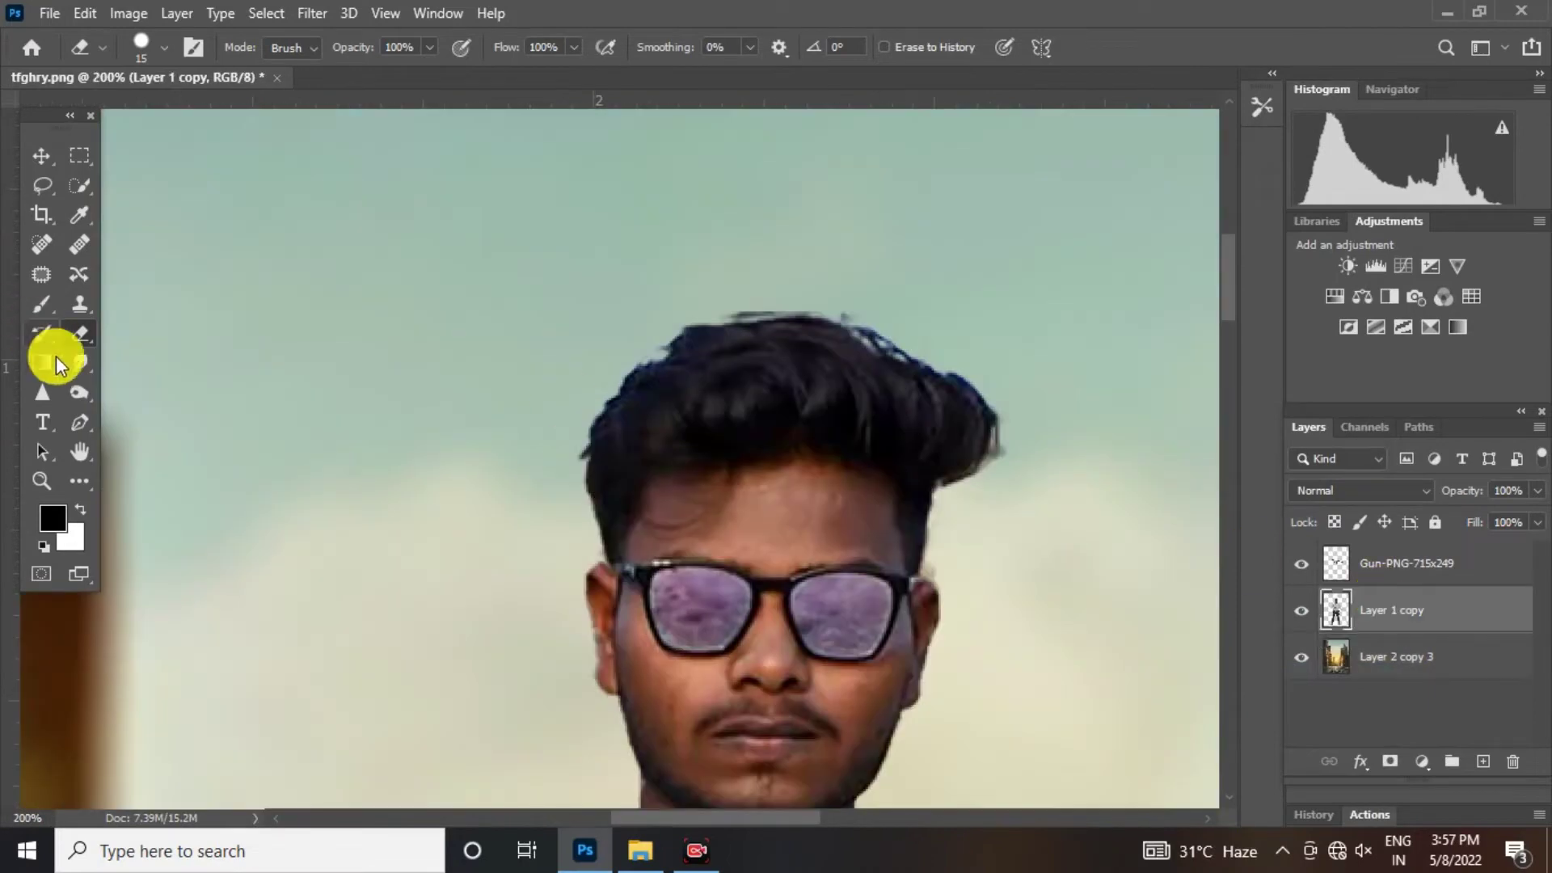
left_click(78, 368)
left_click(312, 13)
left_click(347, 194)
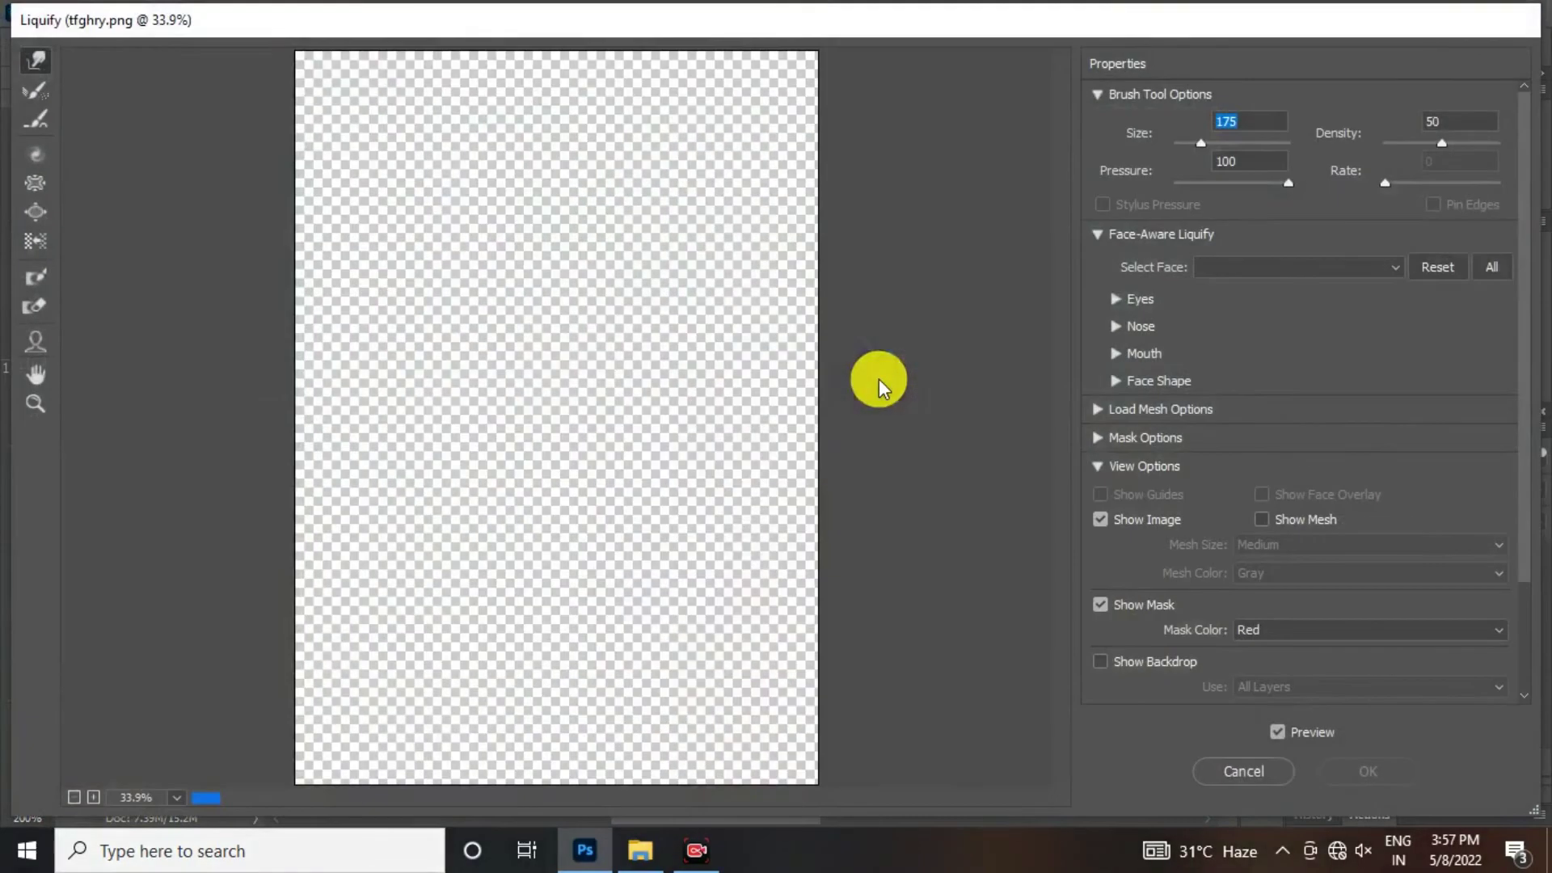
scroll(568, 166, "up", 4)
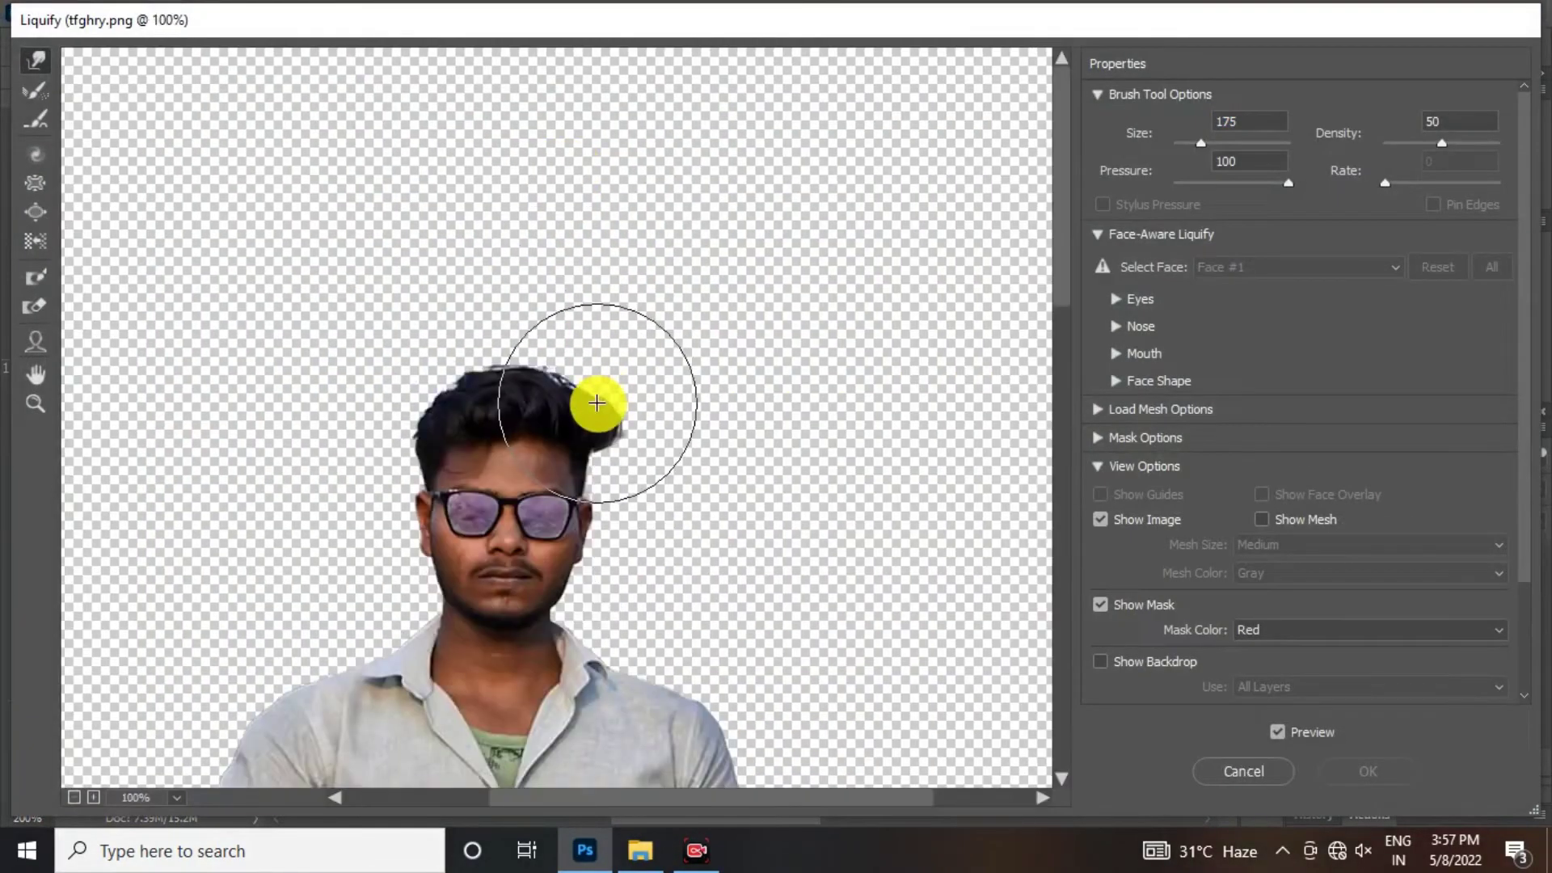
Step: Reshape the top and side of the man's hair with a size 80 Forward Warp brush and apply Liquify
key("bracketleft")
key("bracketleft")
key("bracketleft")
key("bracketleft")
key("bracketleft")
key("bracketleft")
key("bracketleft")
key("bracketleft")
key("bracketleft")
key("bracketleft")
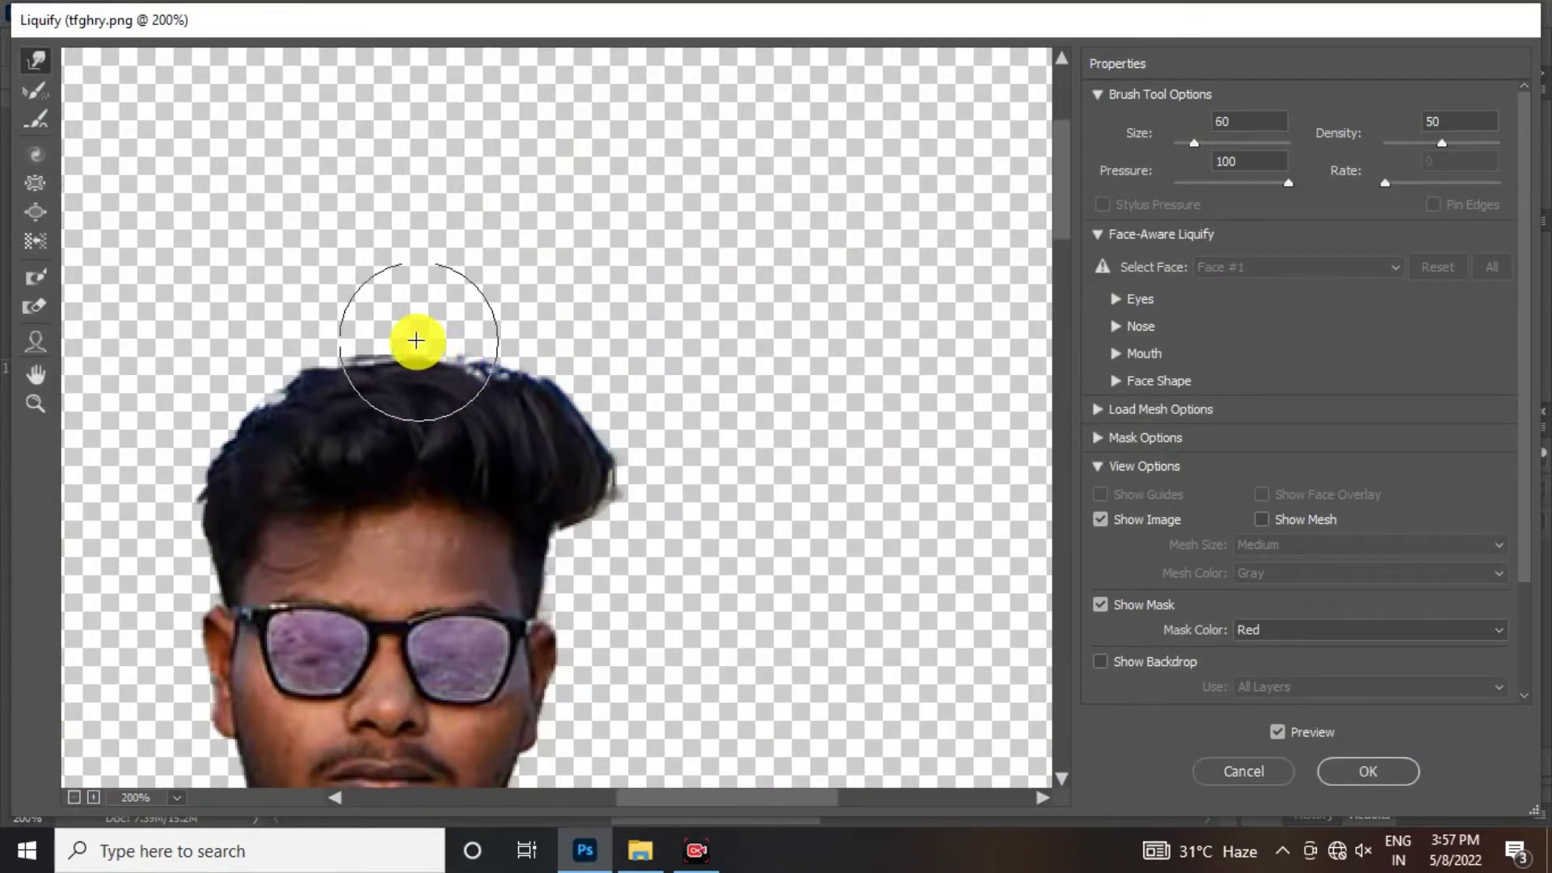
key("bracketright")
key("bracketright")
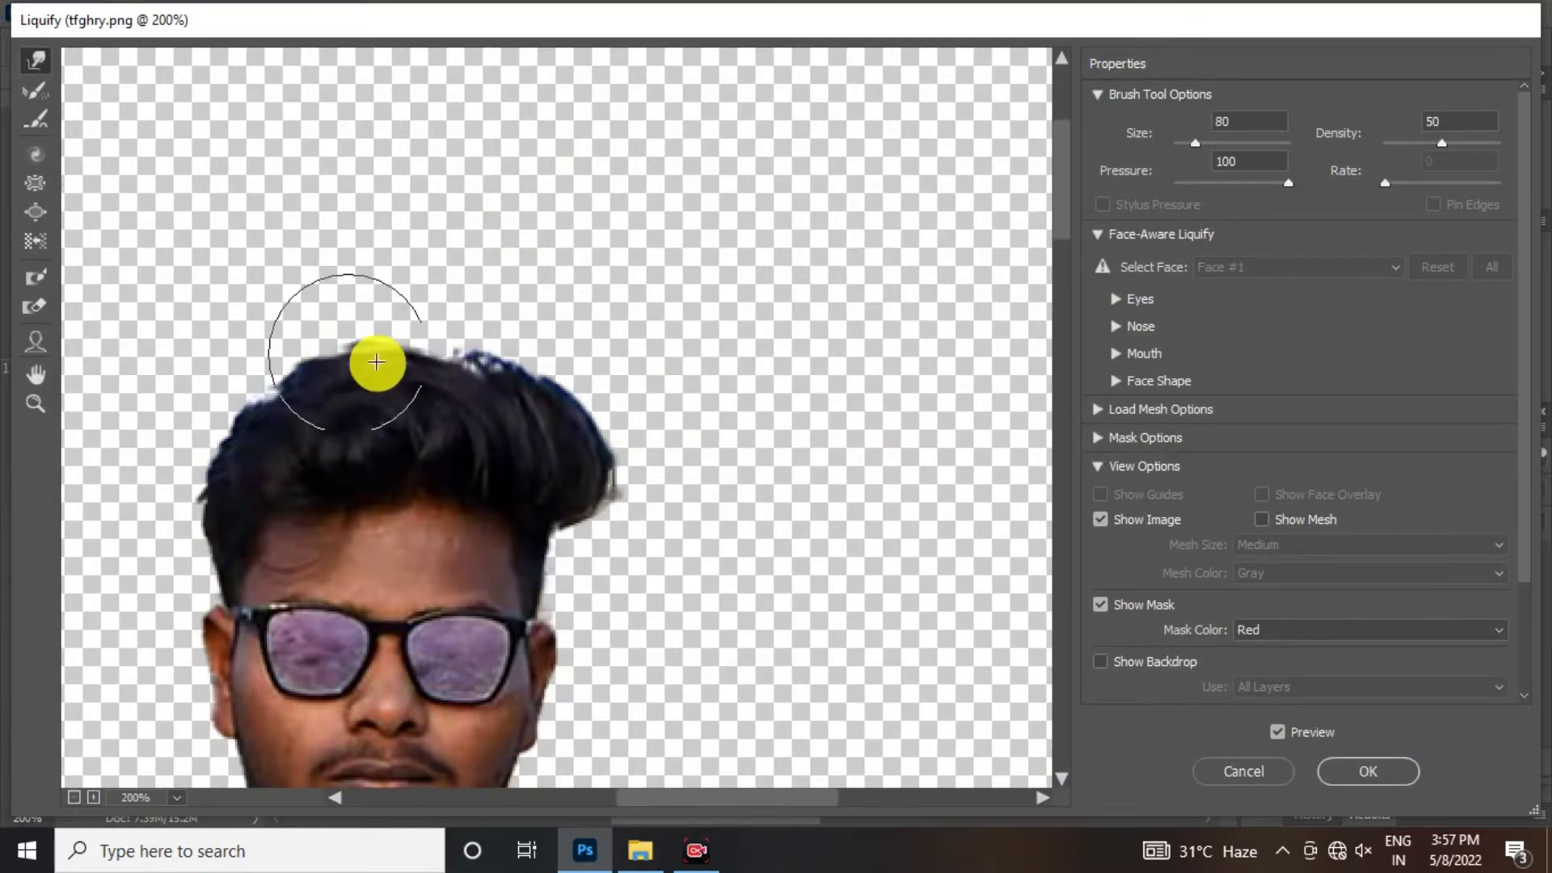
mouse_move(441, 343)
left_mouse_down()
mouse_move(296, 349)
mouse_move(274, 383)
mouse_move(363, 320)
mouse_move(560, 355)
mouse_move(671, 460)
left_mouse_up()
left_click(1365, 772)
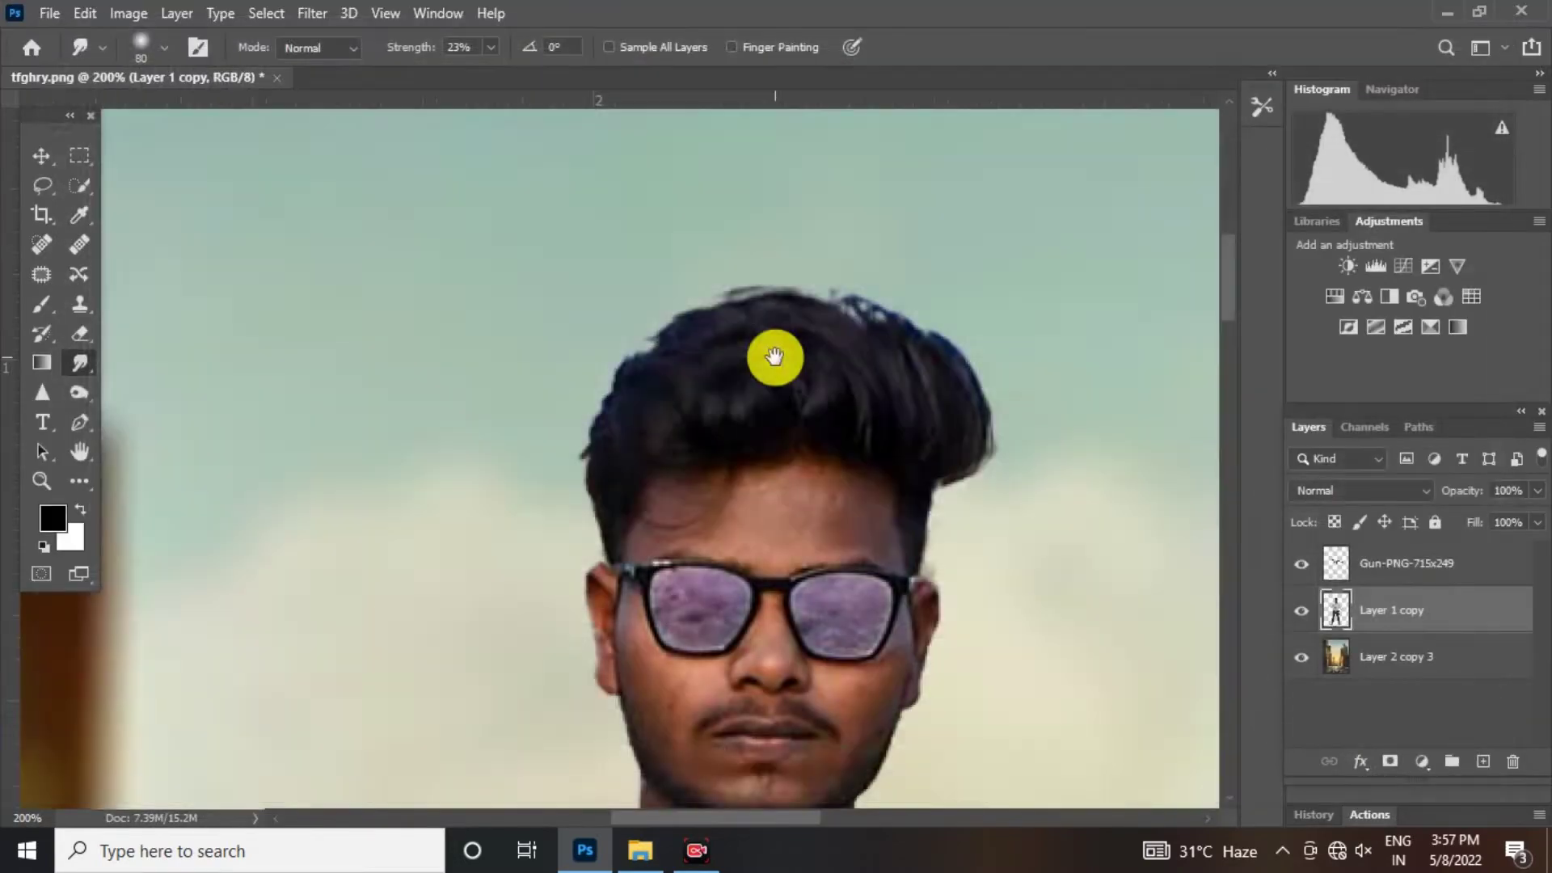
Step: Darken the rifle layer by slightly raising its black input level with a Levels adjustment
scroll(772, 356, "down", 6)
scroll(650, 291, "up", 3)
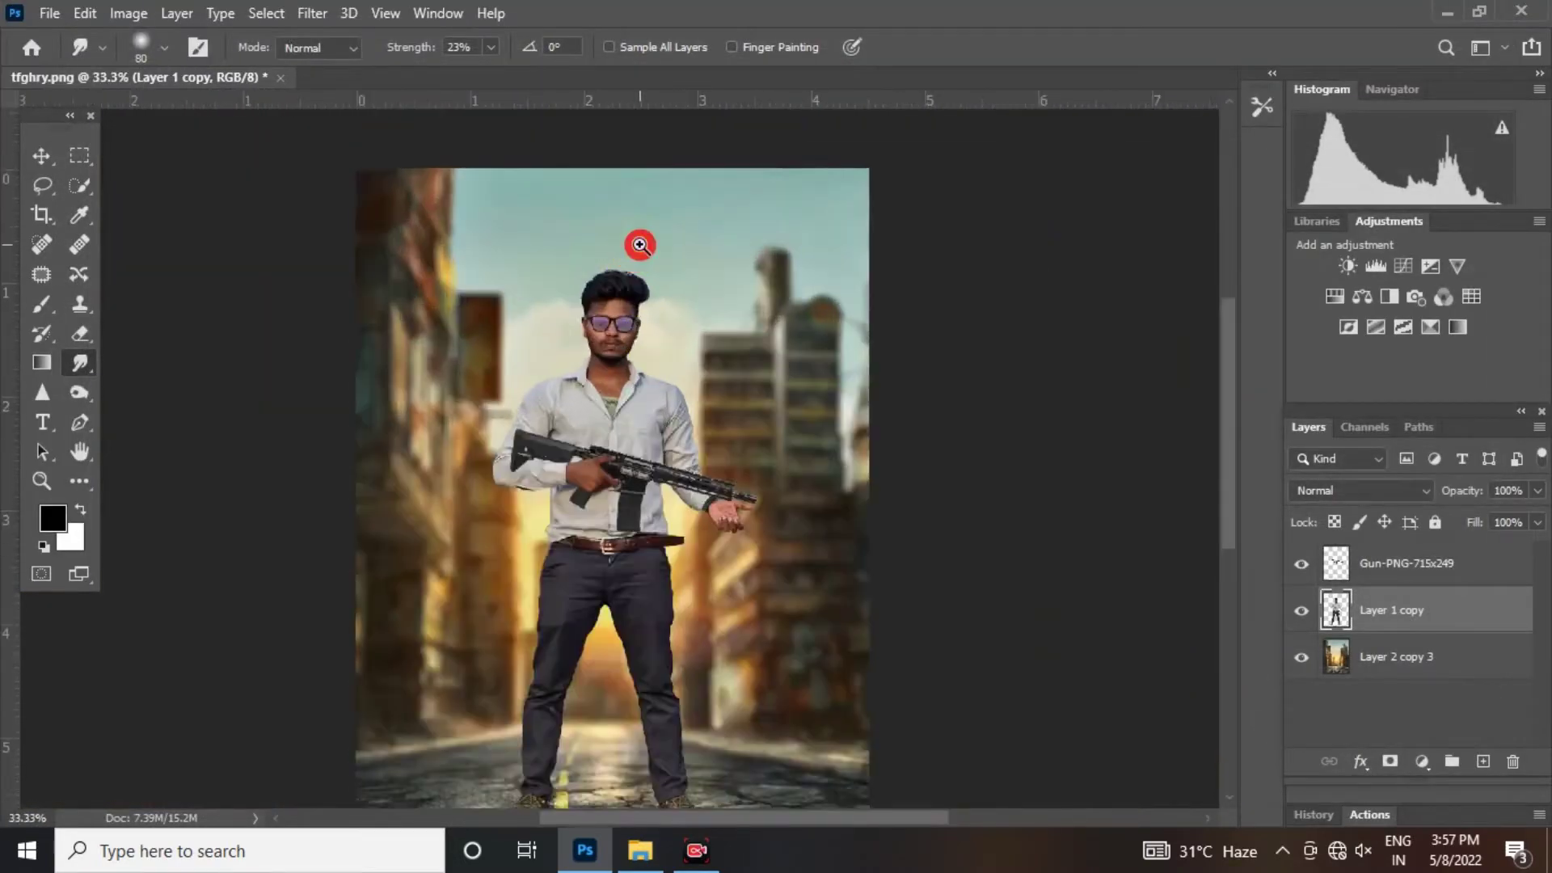
scroll(679, 362, "down", 3)
scroll(620, 429, "up", 2)
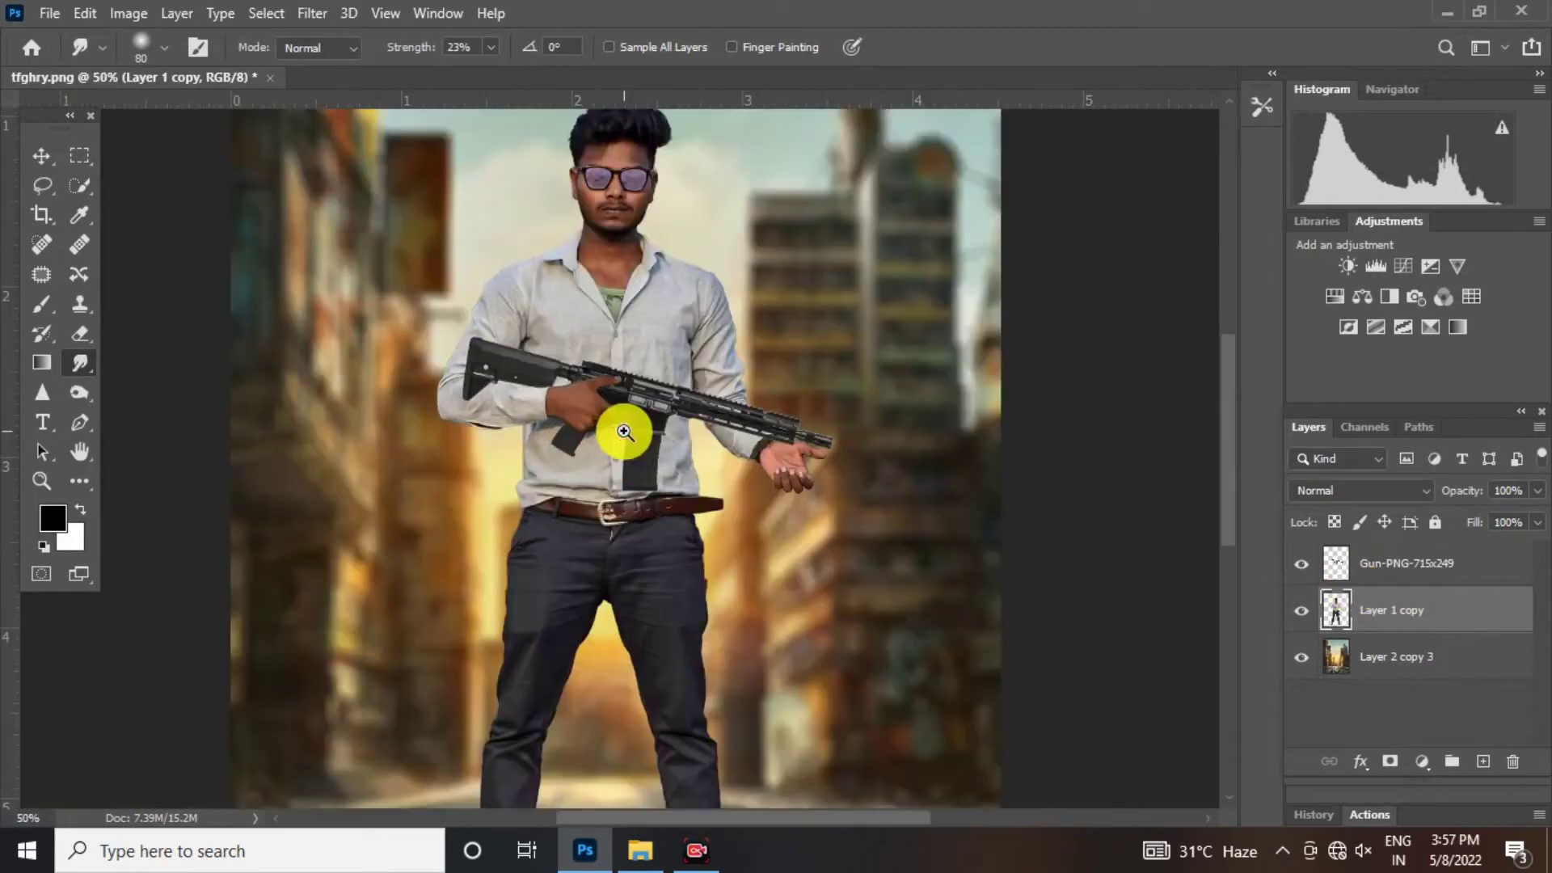
scroll(710, 458, "down", 1)
left_click(1328, 572)
left_click(185, 13)
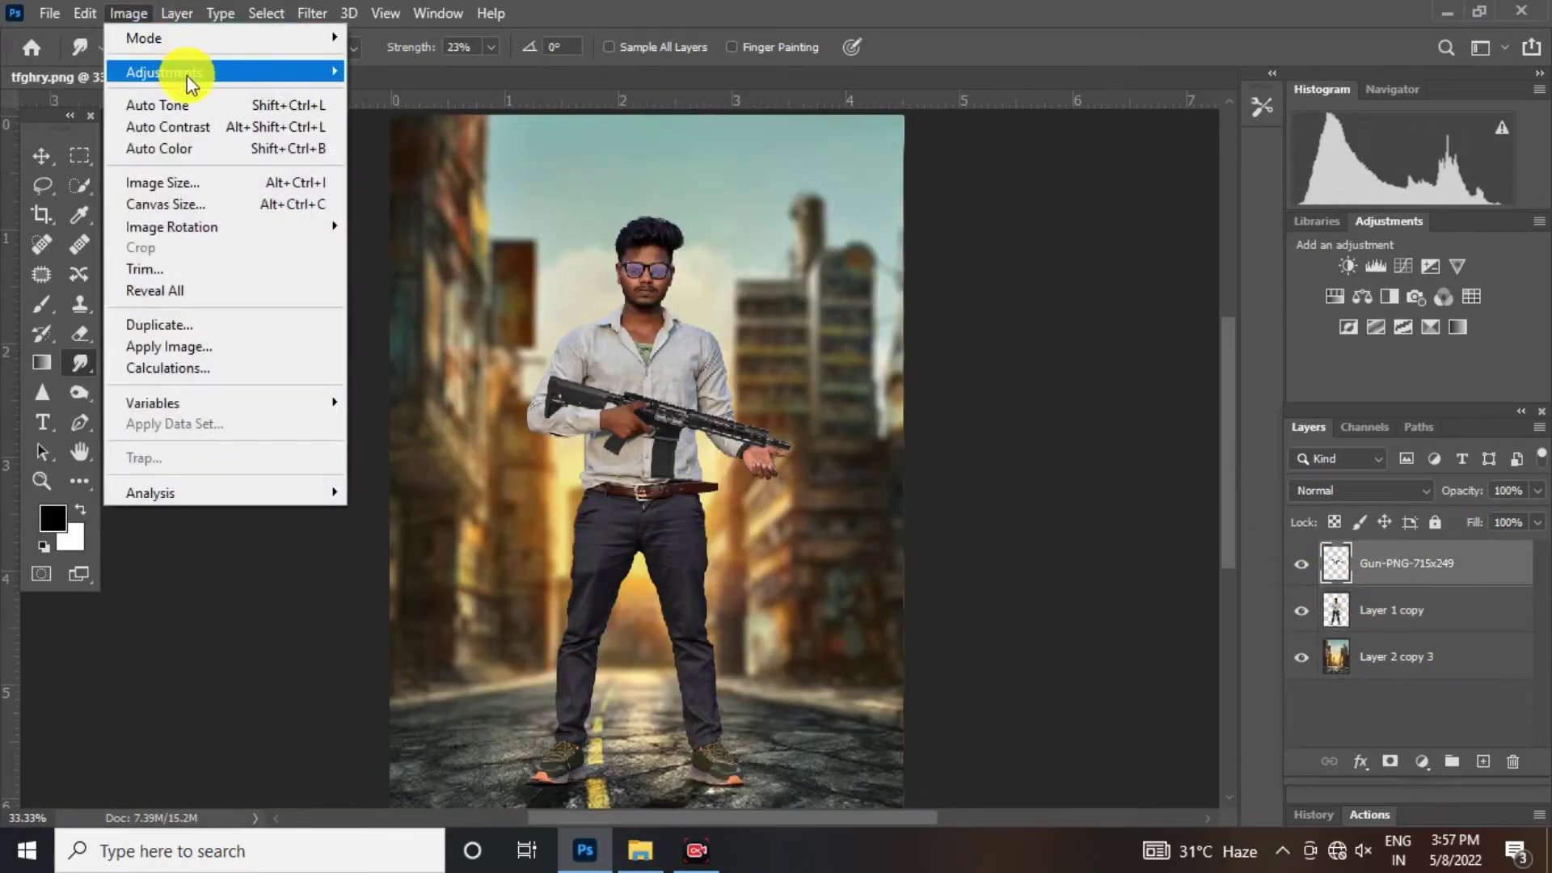
left_click(388, 85)
left_click_drag(956, 392, 966, 390)
left_click(1335, 179)
key("r")
scroll(617, 391, "up", 3)
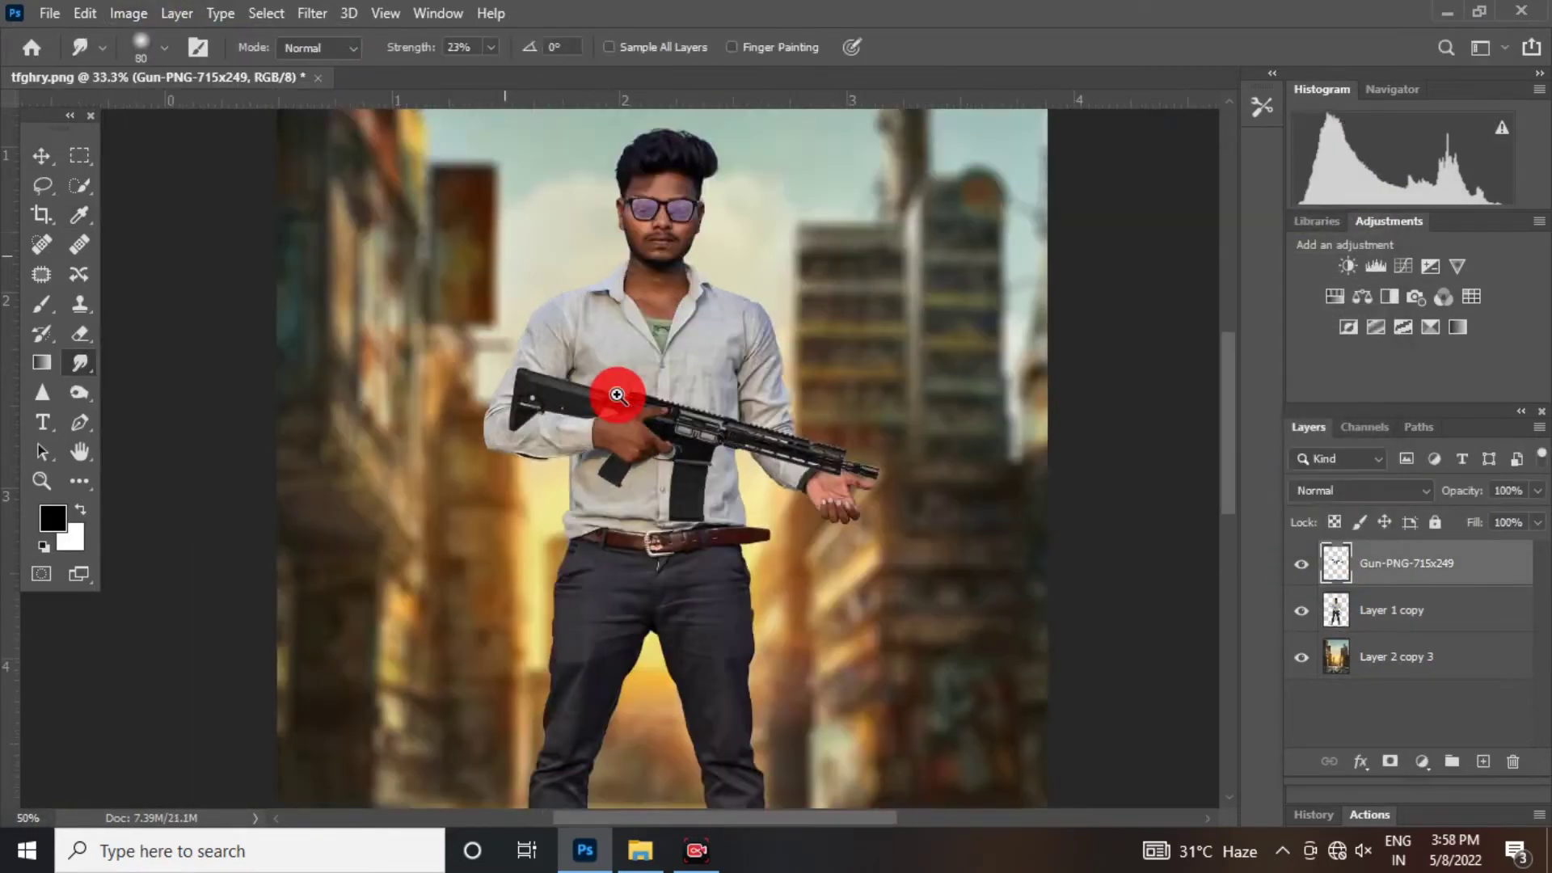
scroll(629, 439, "down", 3)
scroll(673, 389, "down", 1)
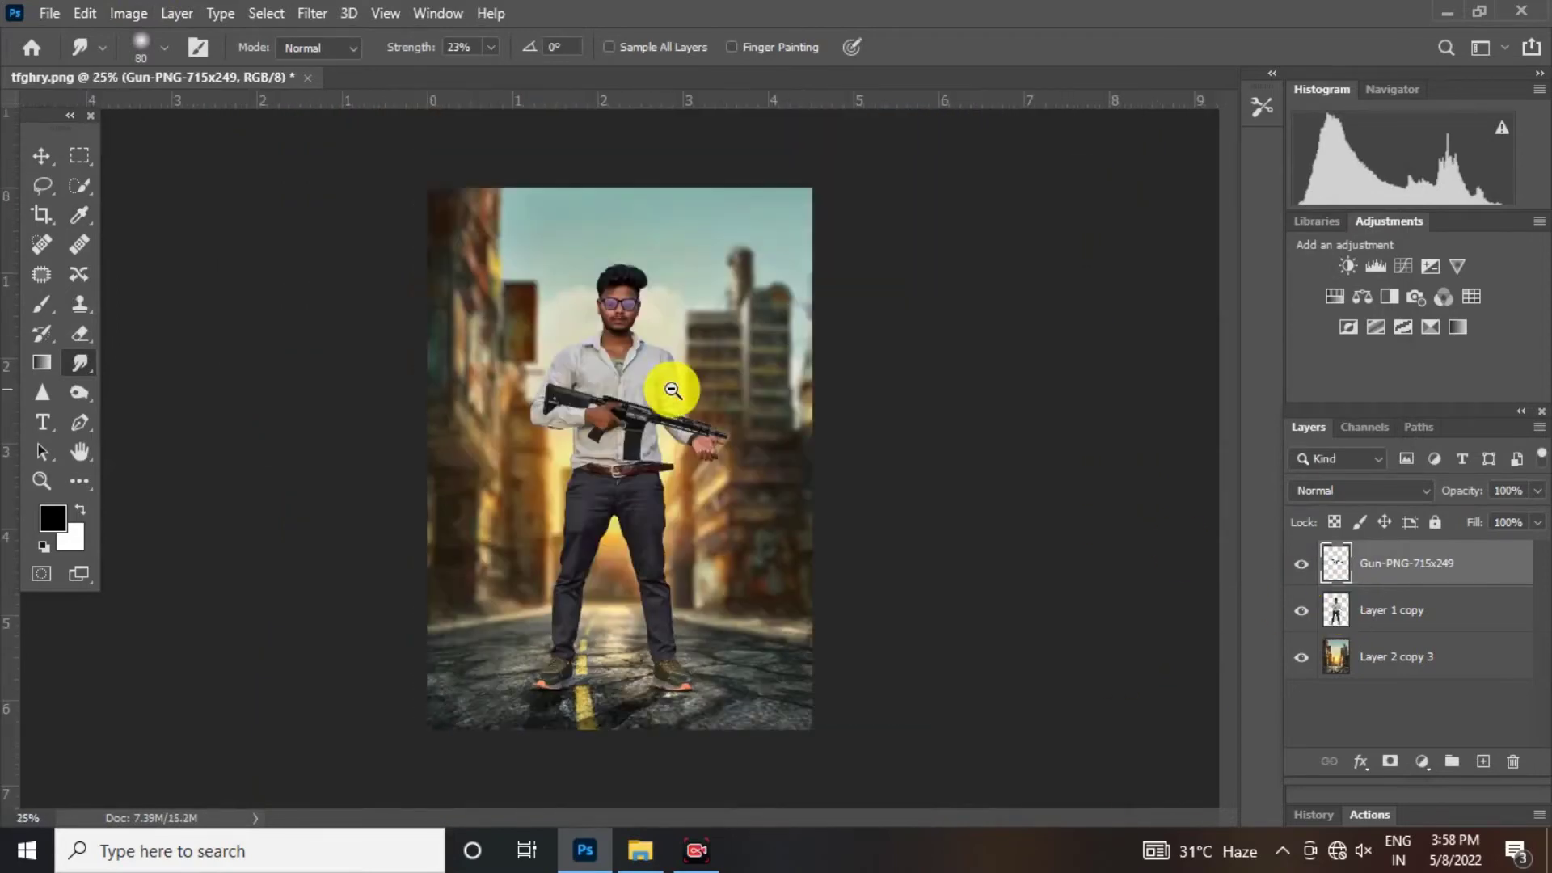
Step: Place the flying-books-pngs image over the composition at its default size and rasterize it
left_click(640, 849)
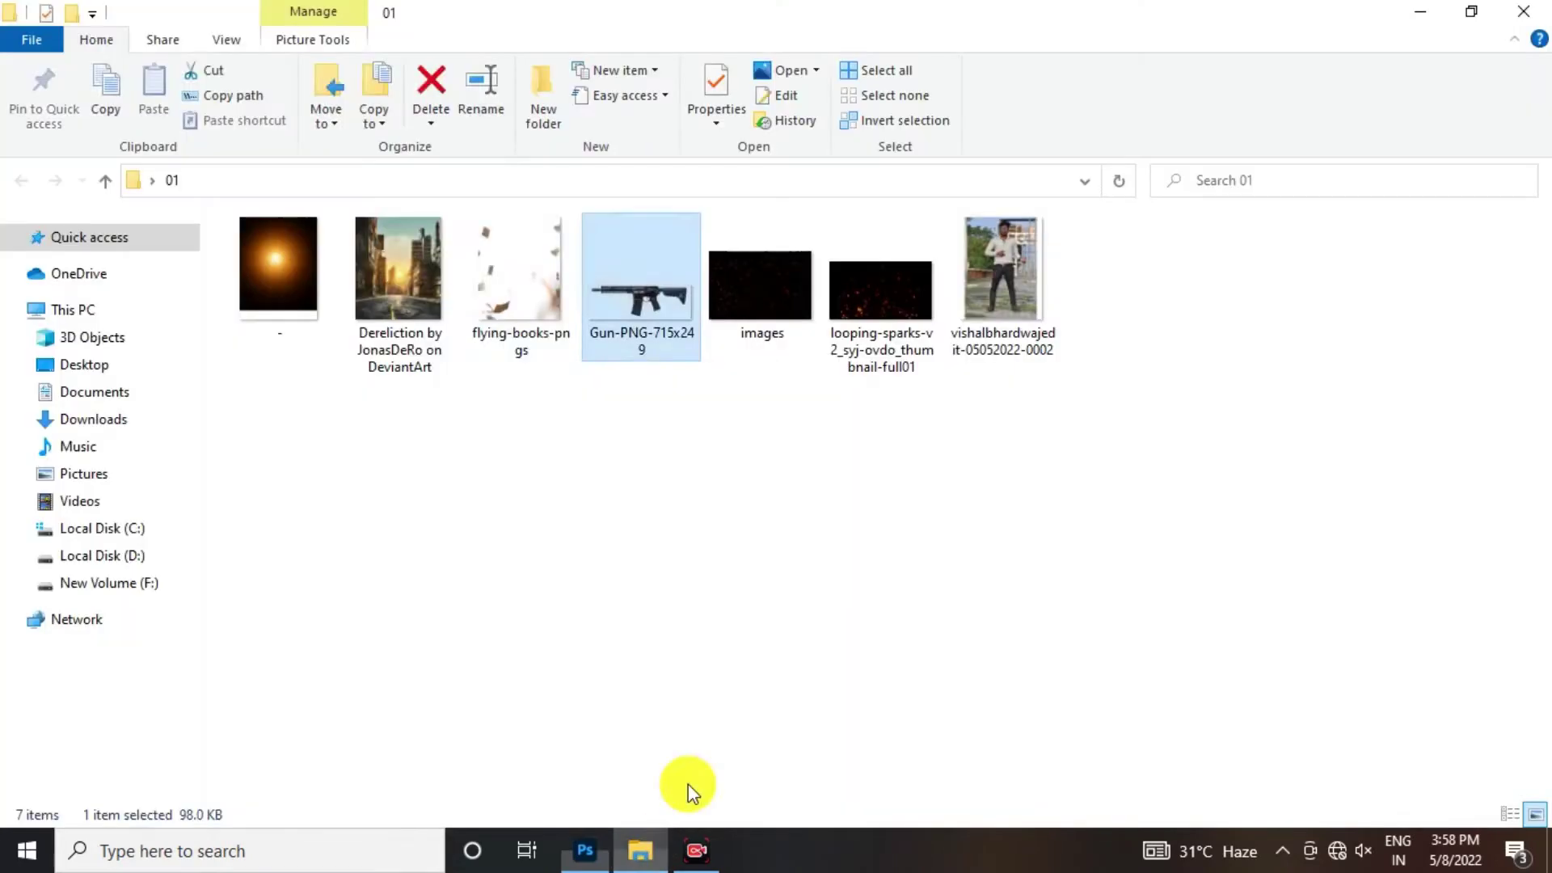
left_click_drag(509, 280, 661, 363)
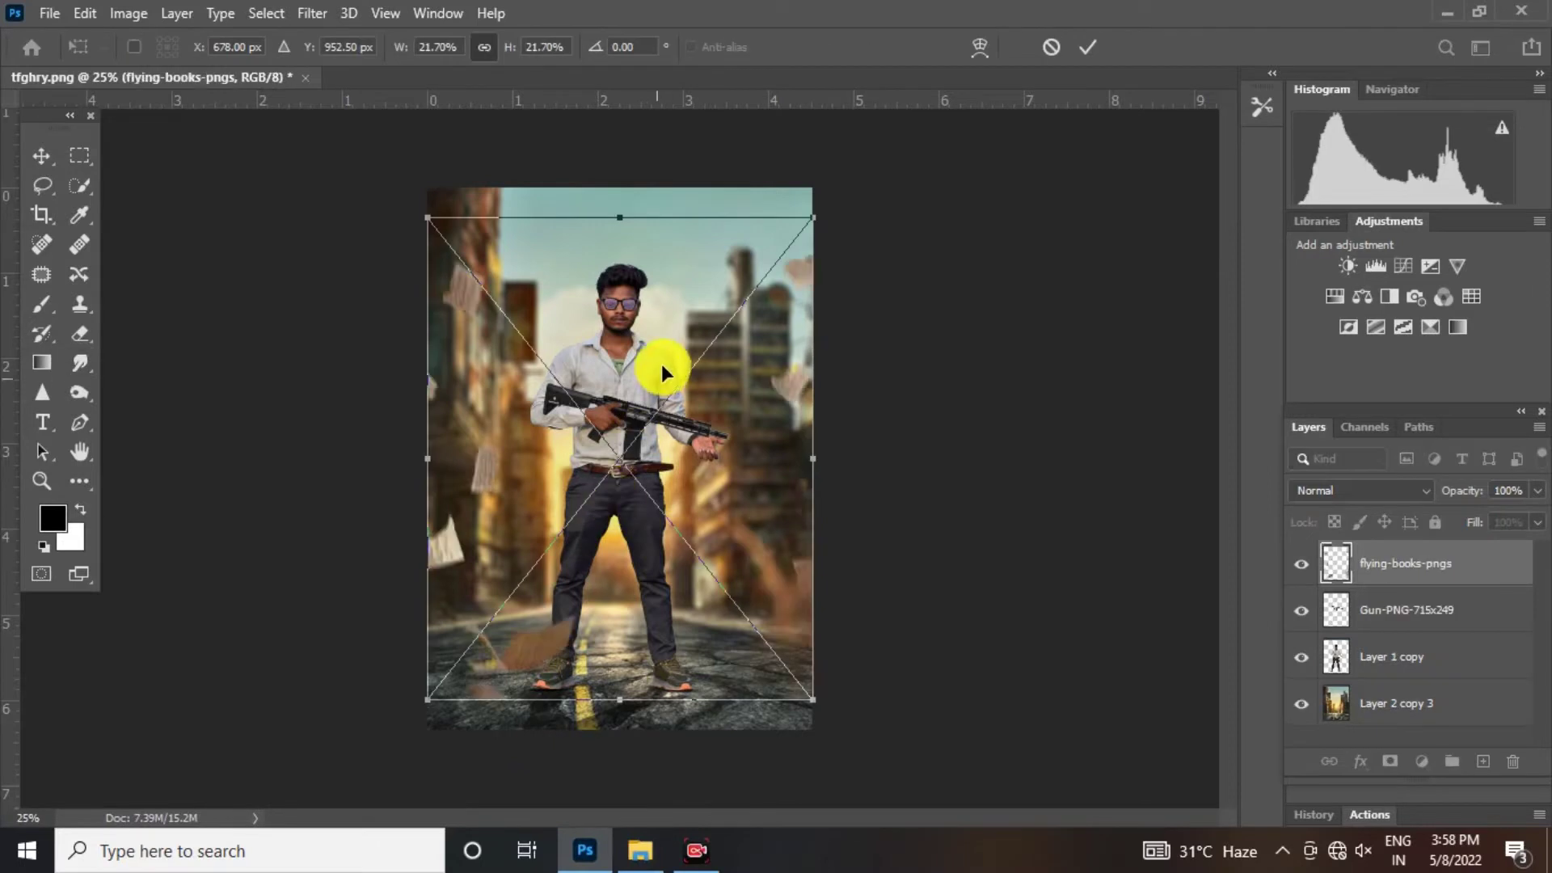
key("Return")
left_click(663, 399)
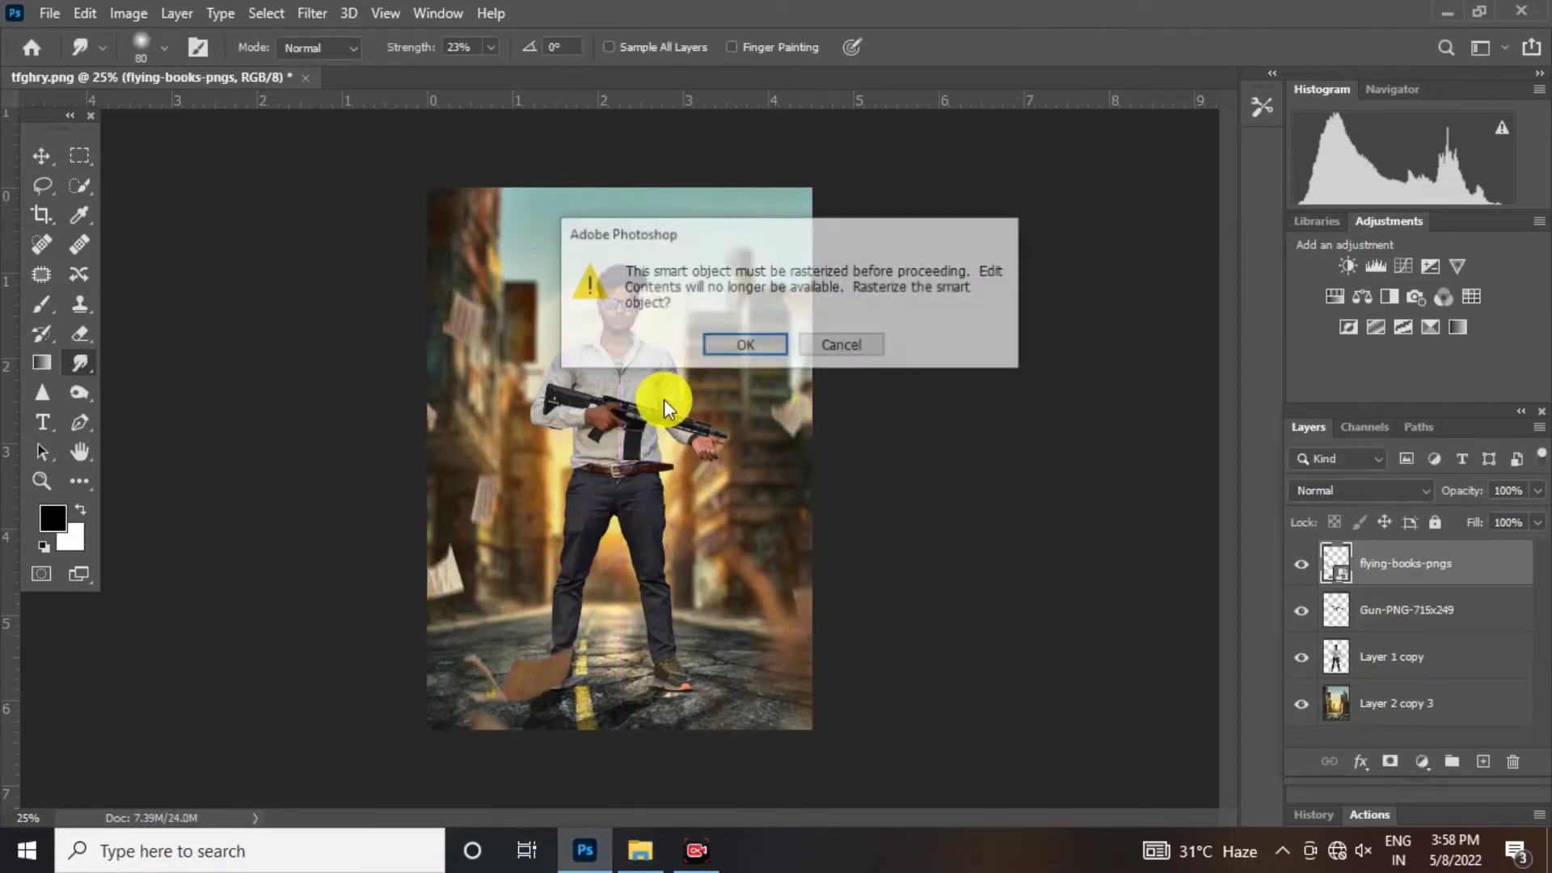
left_click(745, 340)
Step: Place the looping-sparks image along the bottom of the picture and set its blend mode to Screen
left_click(644, 855)
left_click(861, 337)
left_click_drag(860, 338, 701, 579)
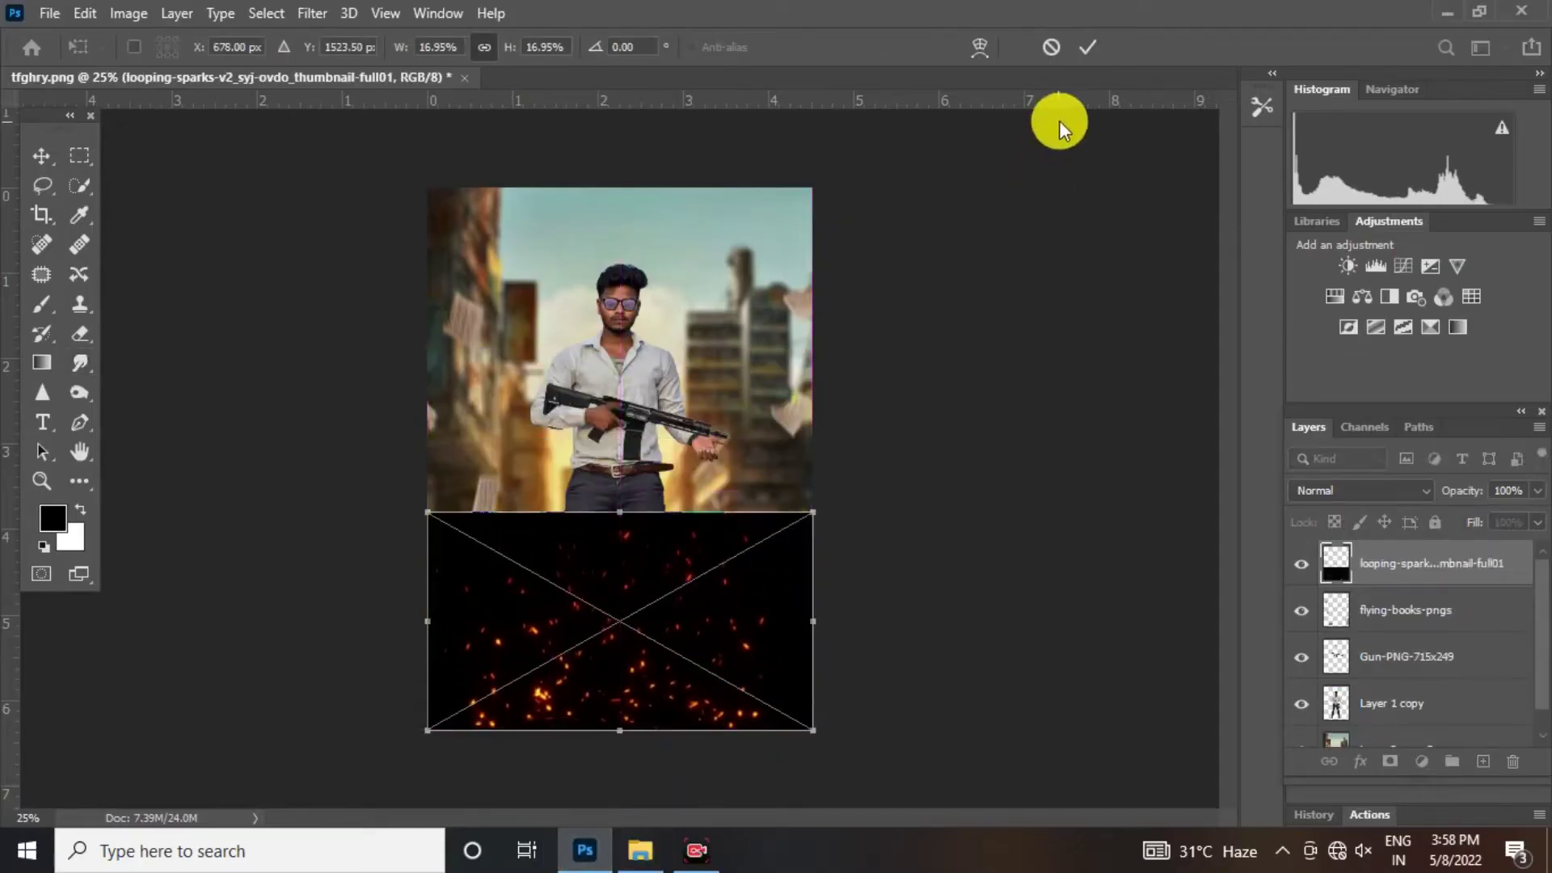
left_click(1088, 47)
left_click(1342, 490)
left_click(1326, 485)
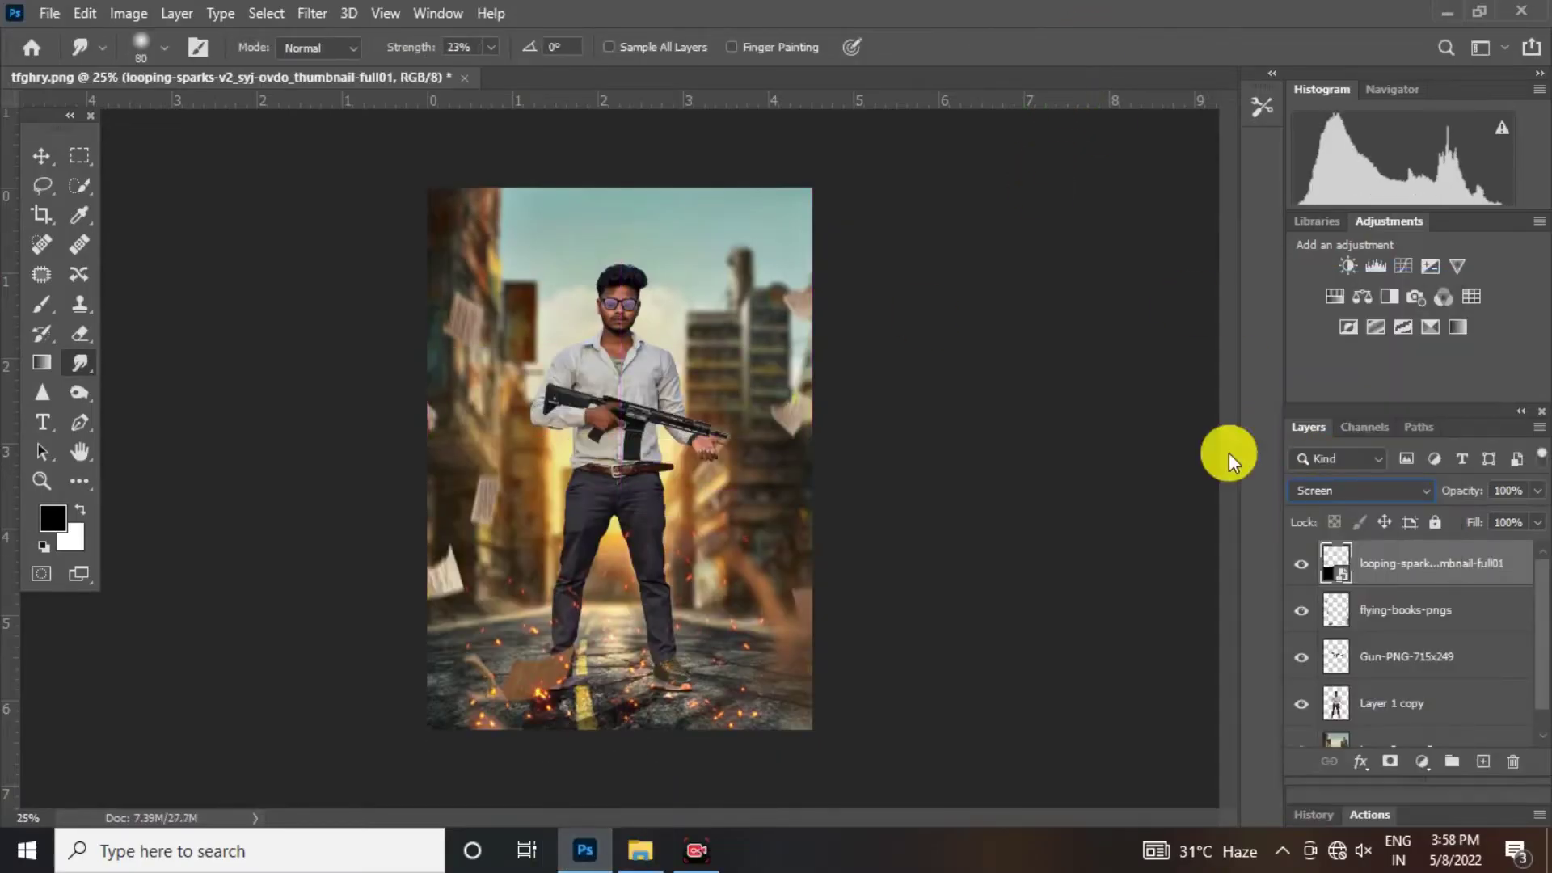
Step: Rasterize the sparks layer and resize it so it extends past the lower edge of the picture
left_click(385, 424)
left_click(721, 347)
key("ctrl+t")
mouse_move(804, 509)
left_mouse_down()
mouse_move(792, 534)
mouse_move(747, 546)
left_mouse_up()
left_click_drag(806, 734, 818, 797)
left_click_drag(757, 644, 746, 646)
key("Return")
Step: Crop the document to its existing canvas bounds with Delete Cropped Pixels enabled
left_click(41, 215)
left_click(662, 274)
key("Return")
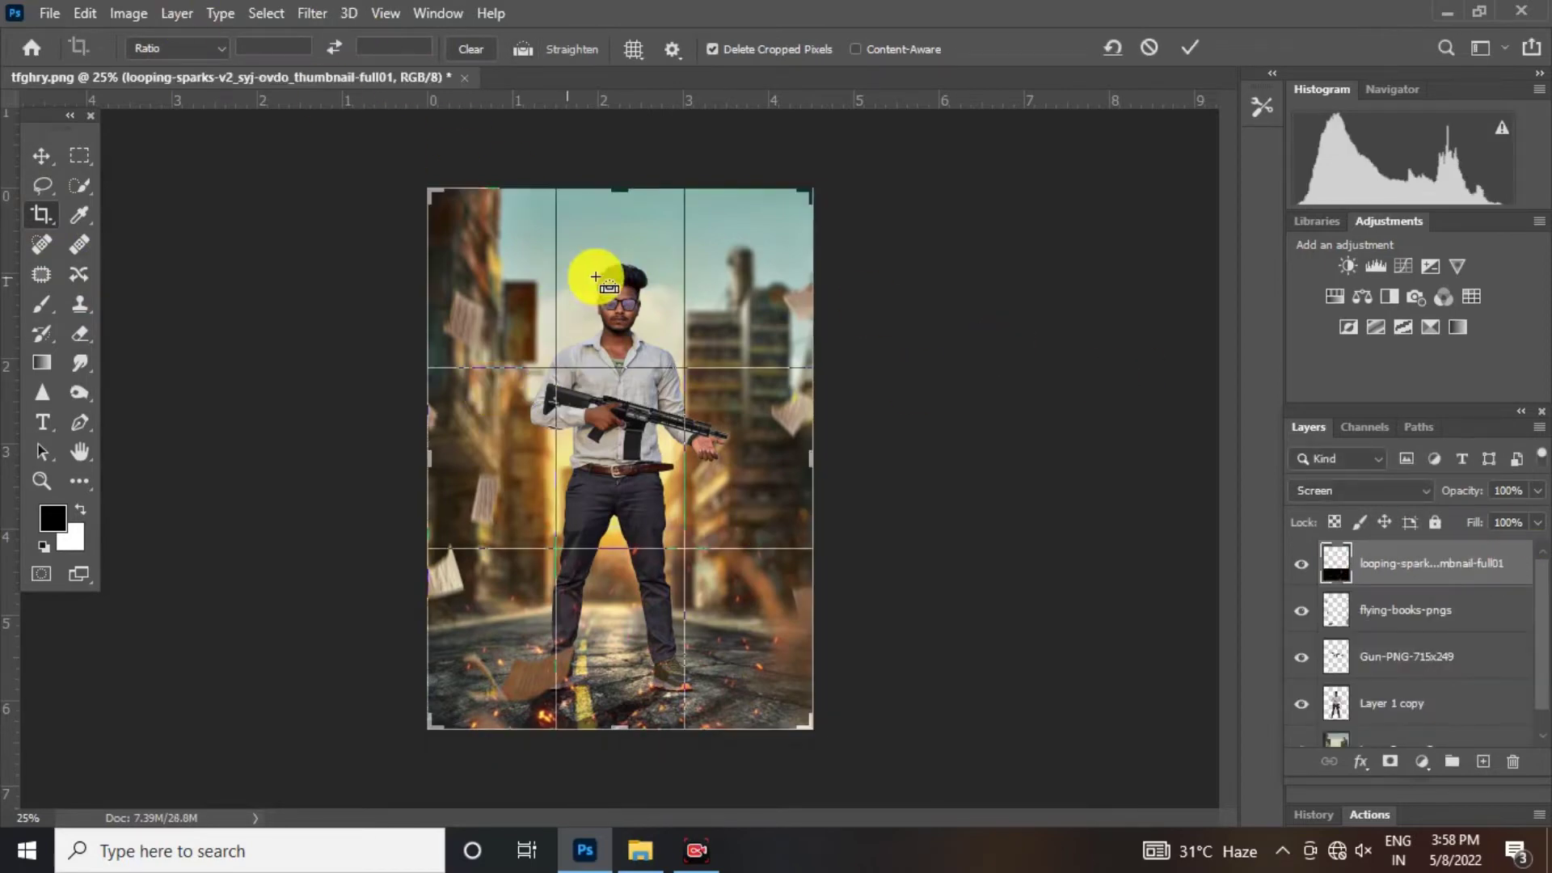
left_click(555, 270)
left_click(1202, 42)
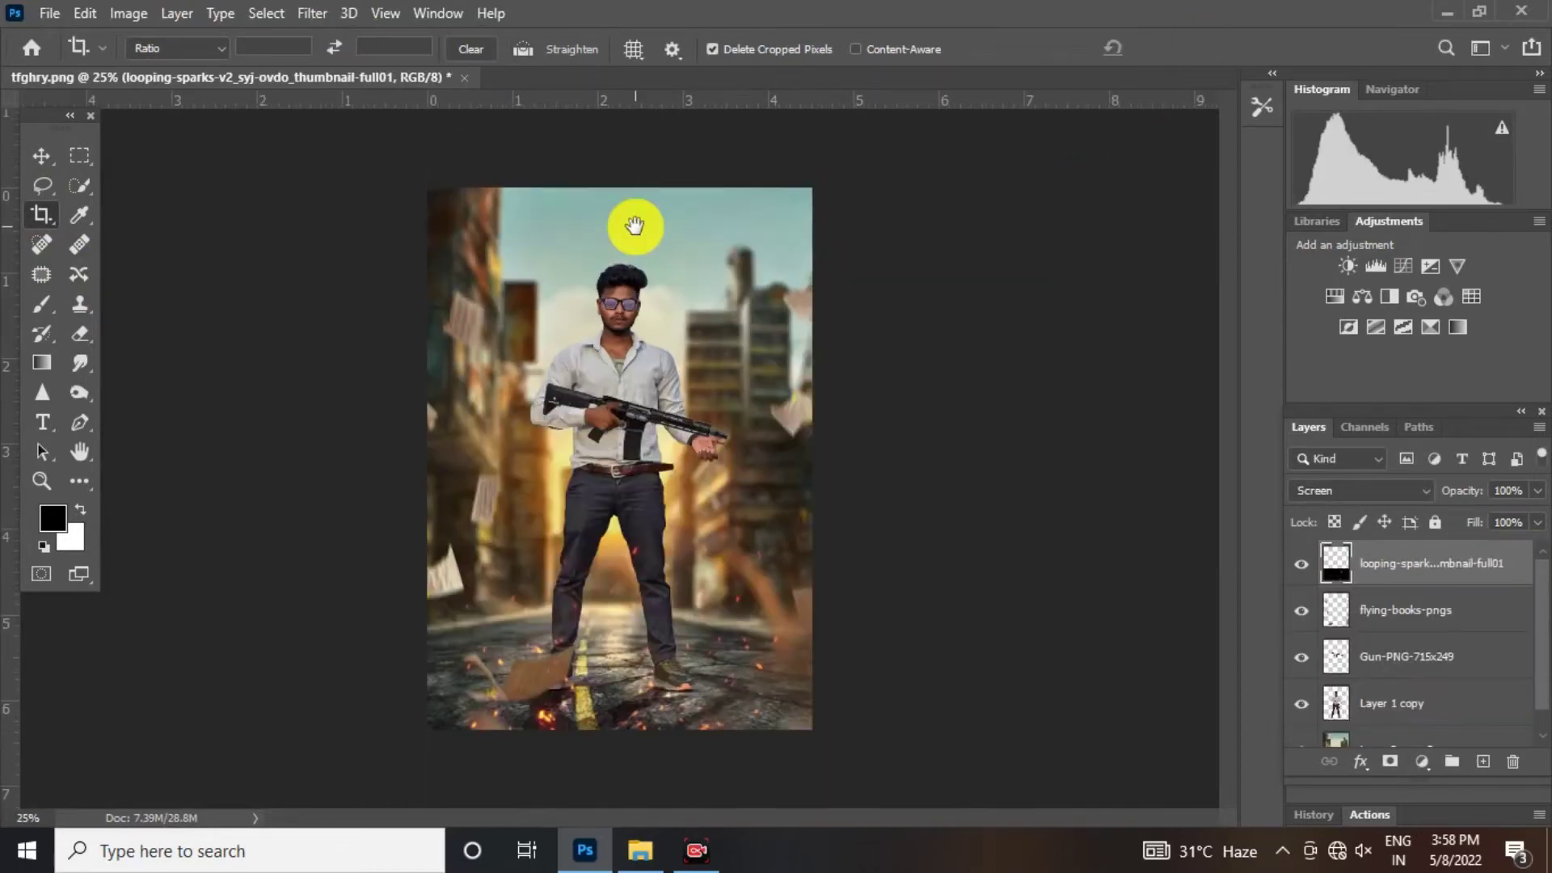
Step: Place the orange glow image directly above Layer 2 copy 3, scaled to 16.24% beside the man's leg
scroll(1545, 615, "down", 1)
left_click(1414, 725)
left_click(641, 850)
left_click_drag(283, 286, 624, 496)
left_click_drag(810, 201, 574, 517)
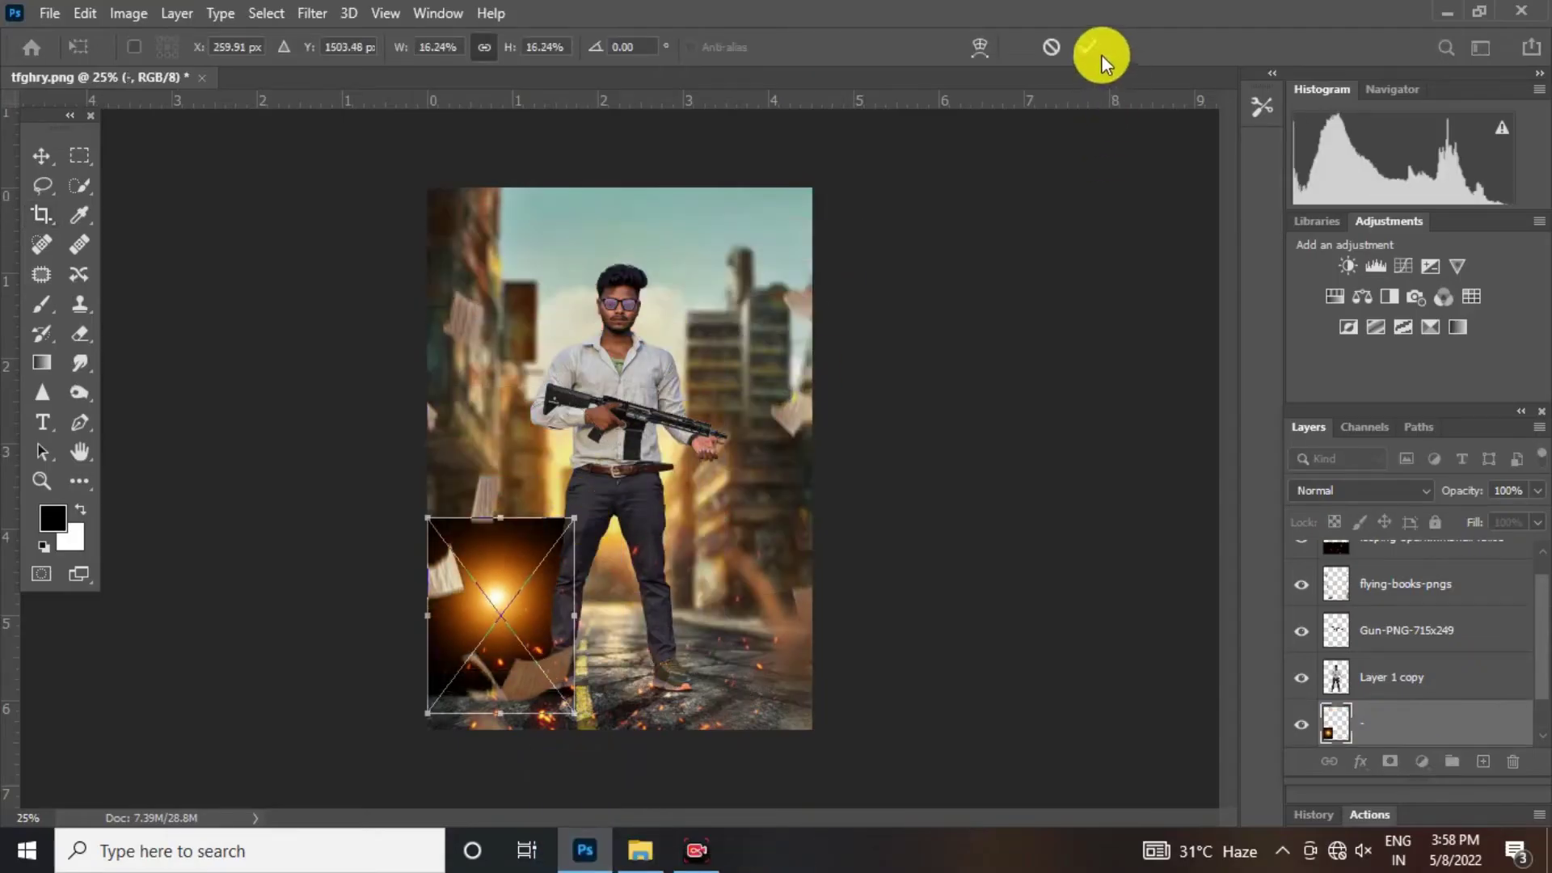
left_click(1097, 54)
Step: Stack the glow above Layer 1 copy, scale it to 9.99% beside the man's hip and set it to Screen
left_click_drag(1409, 722, 1389, 660)
scroll(530, 554, "up", 2)
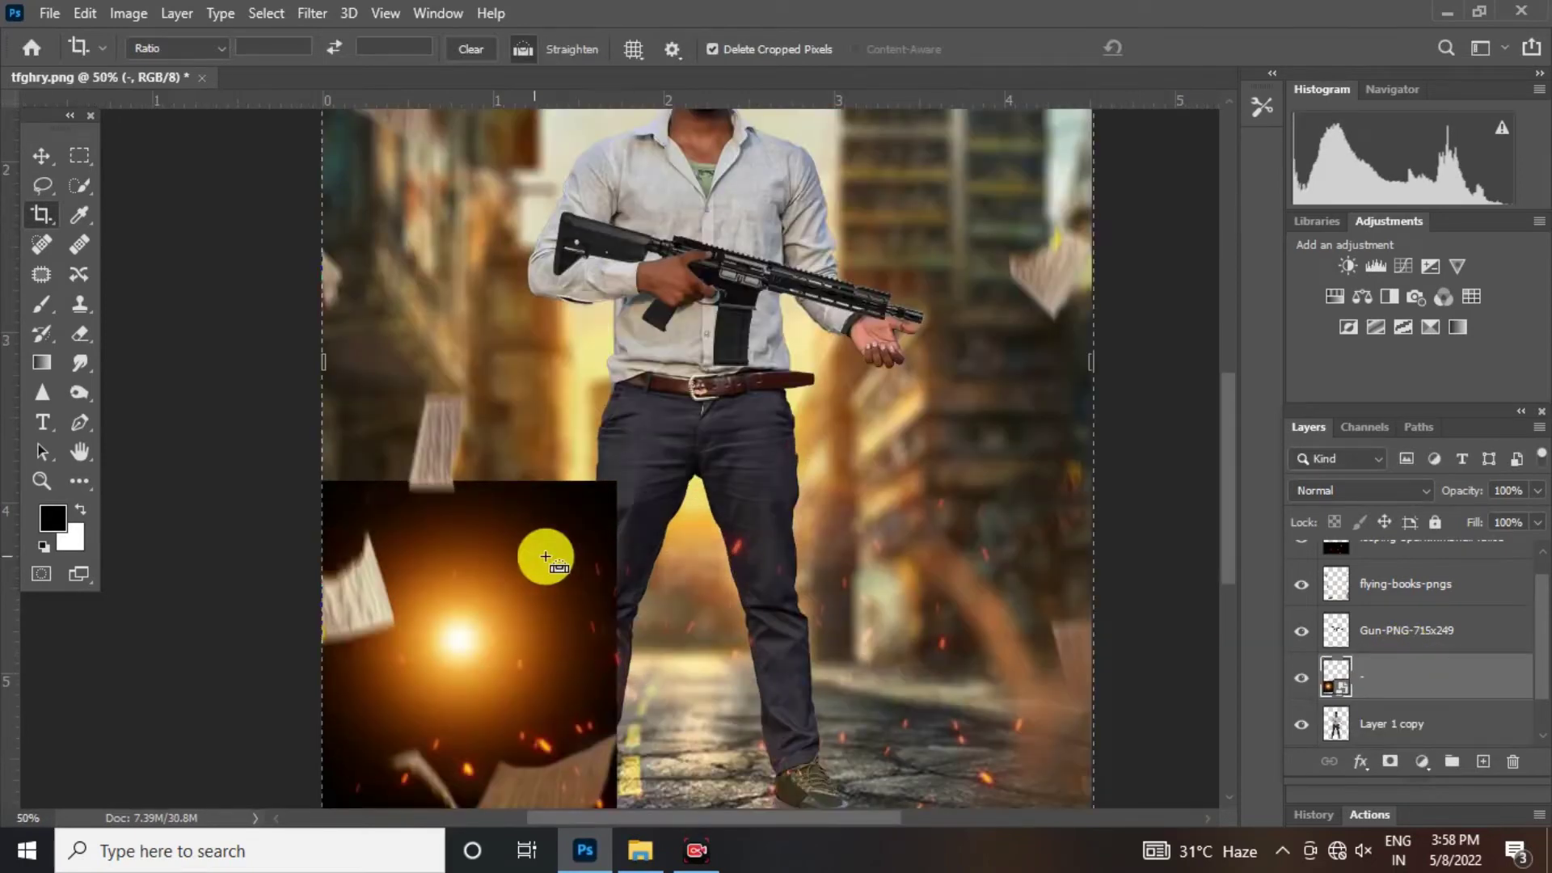
key("ctrl+t")
left_click_drag(610, 485, 606, 391)
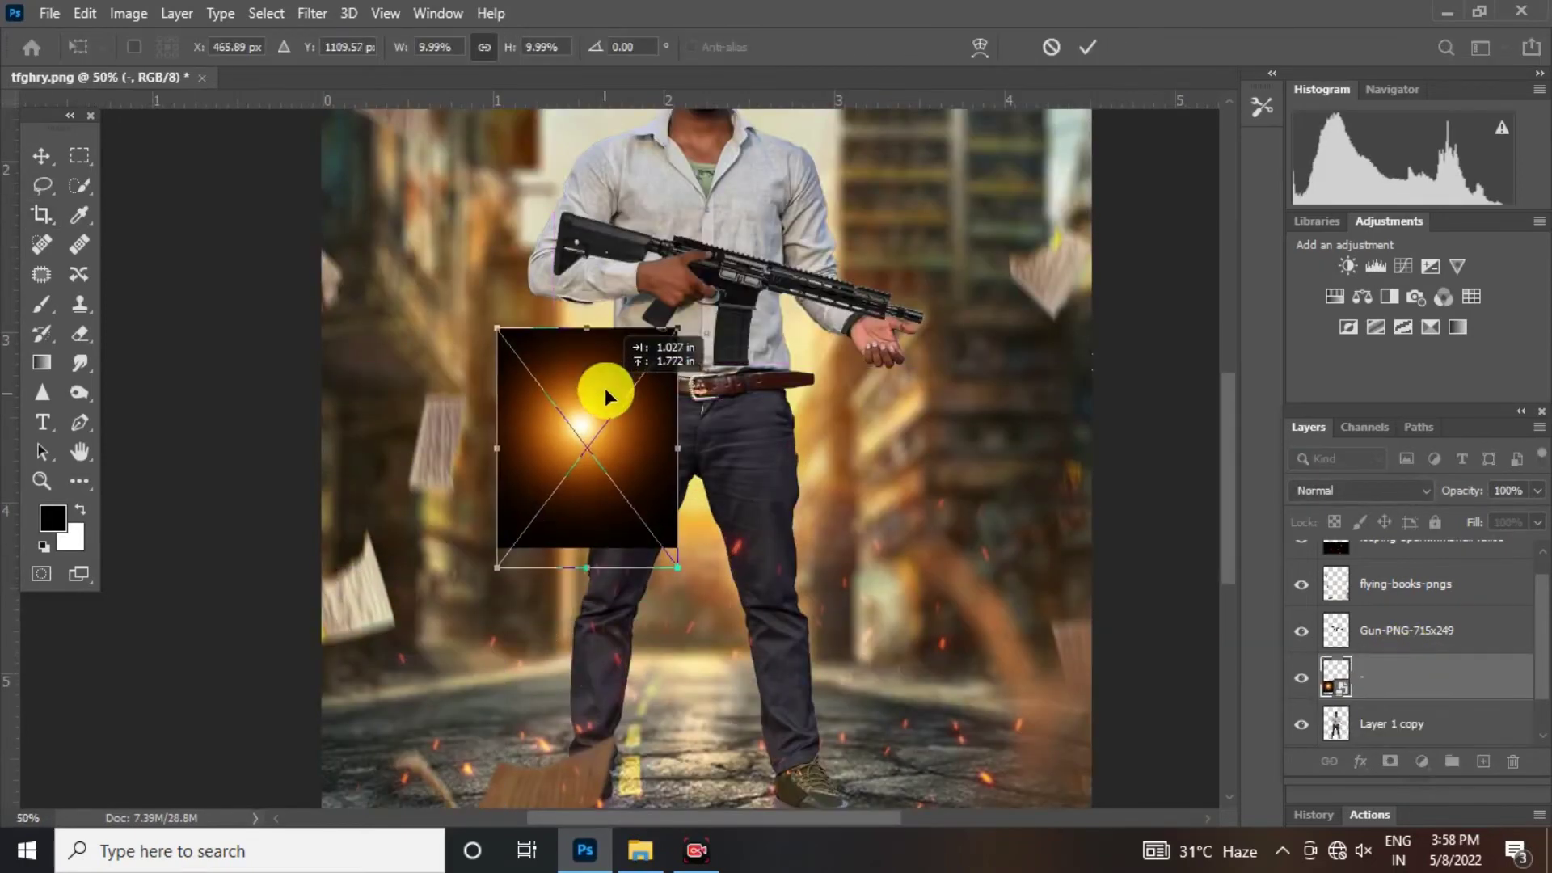
left_click(1091, 35)
left_click(1326, 490)
left_click(1316, 449)
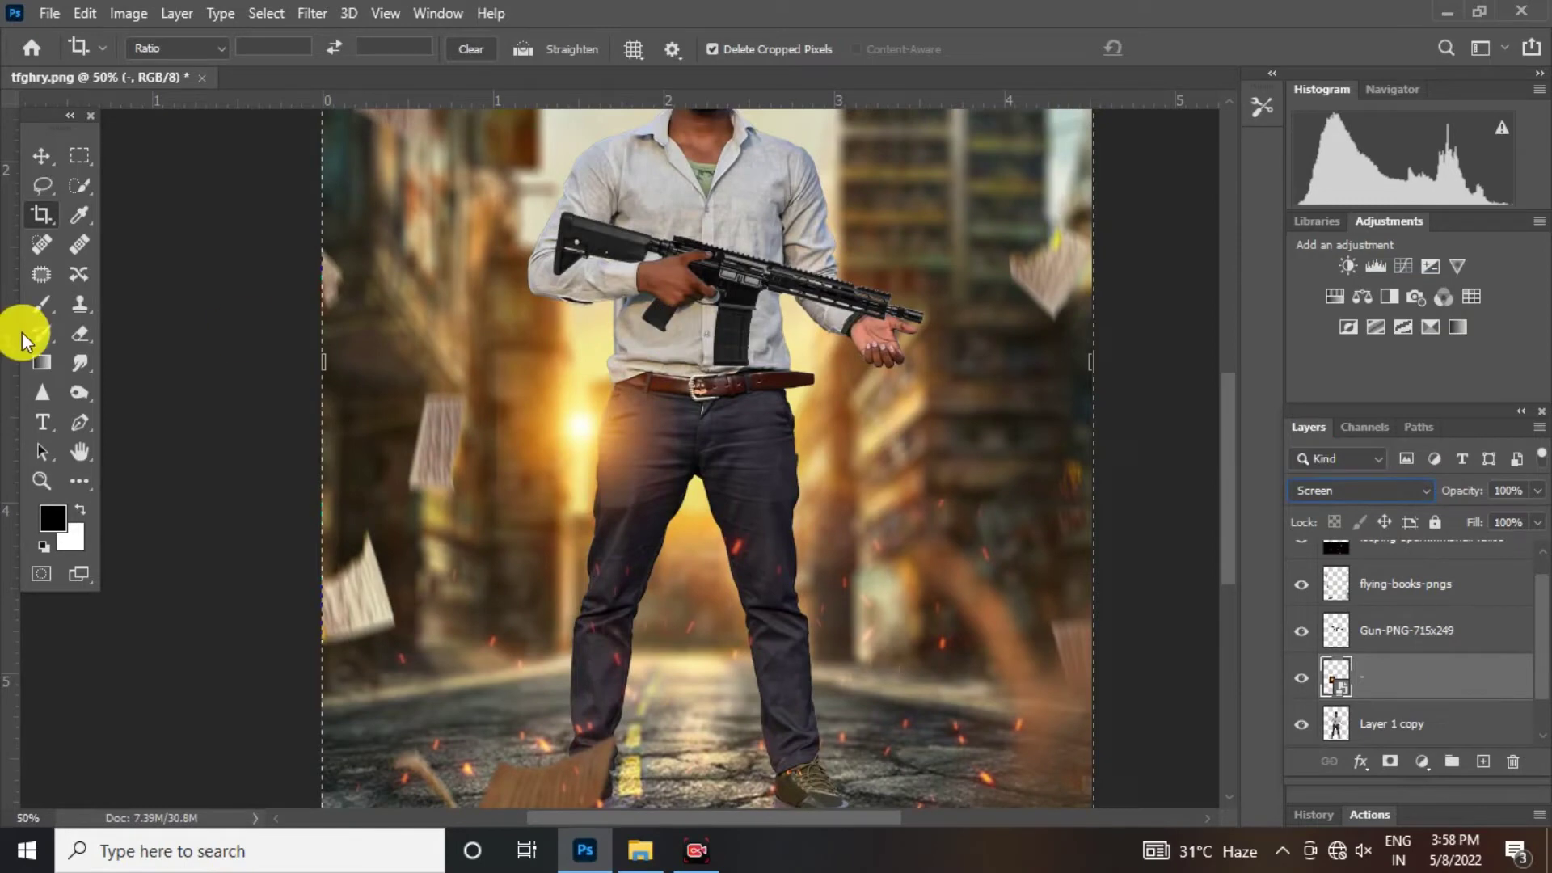
Step: Rasterize and shrink the glow, placing it and two copies at both sides of the waist and between the legs
left_click(42, 304)
left_click(735, 359)
left_click(736, 347)
key("ctrl+t")
mouse_move(678, 330)
left_mouse_down()
mouse_move(629, 393)
mouse_move(642, 348)
left_mouse_up()
mouse_move(601, 437)
left_mouse_down()
mouse_move(749, 461)
mouse_move(817, 364)
mouse_move(844, 372)
mouse_move(819, 379)
mouse_move(835, 361)
left_mouse_up()
left_click_drag(846, 449, 848, 469)
key("Return")
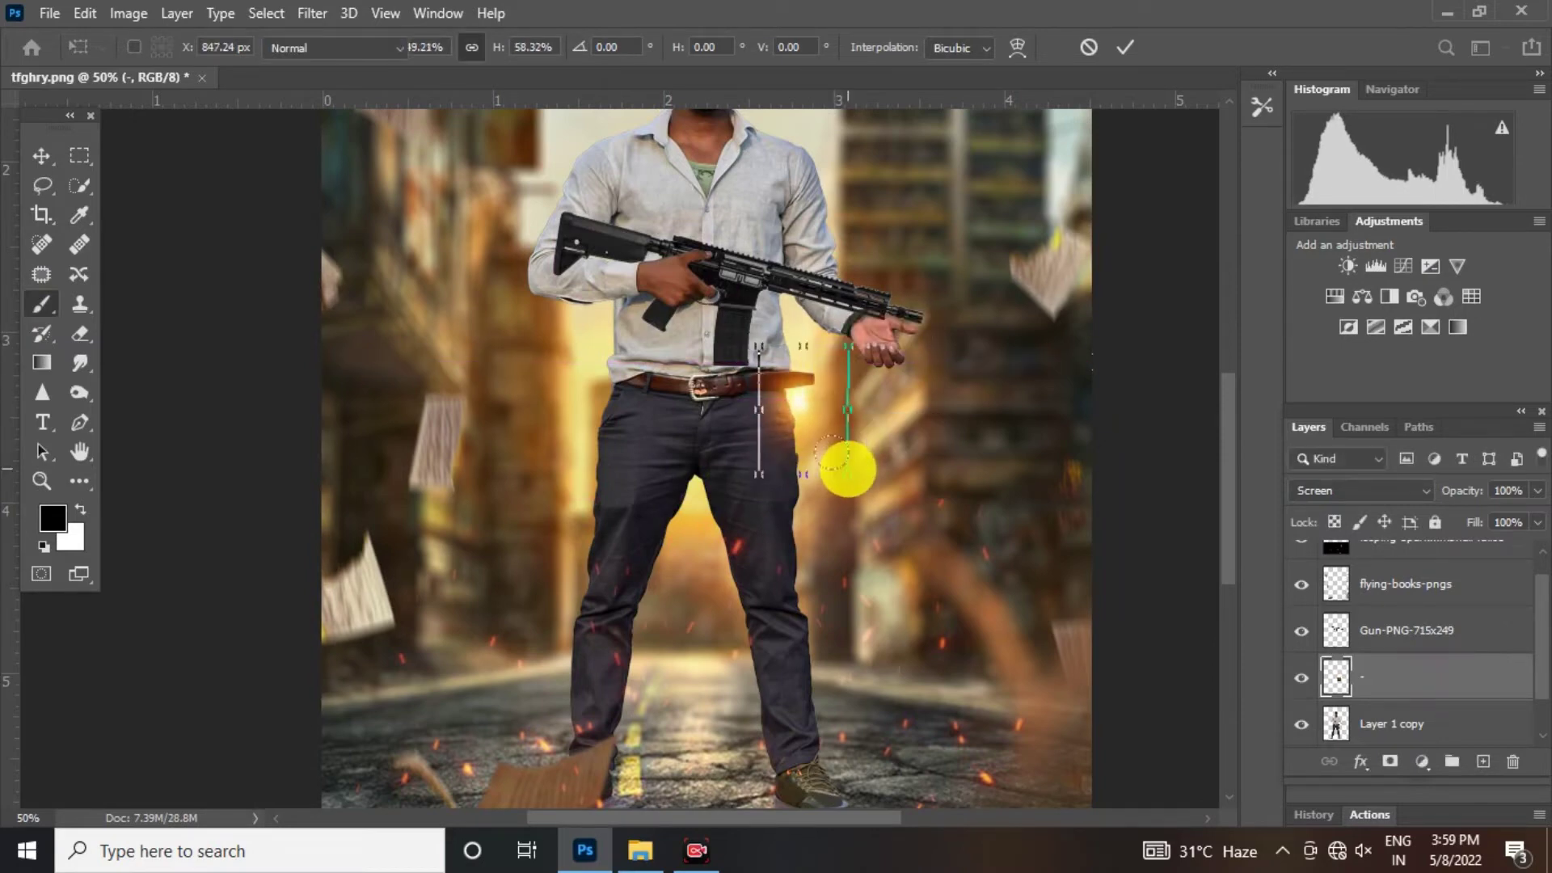
key("Return")
left_click_drag(608, 409, 711, 517)
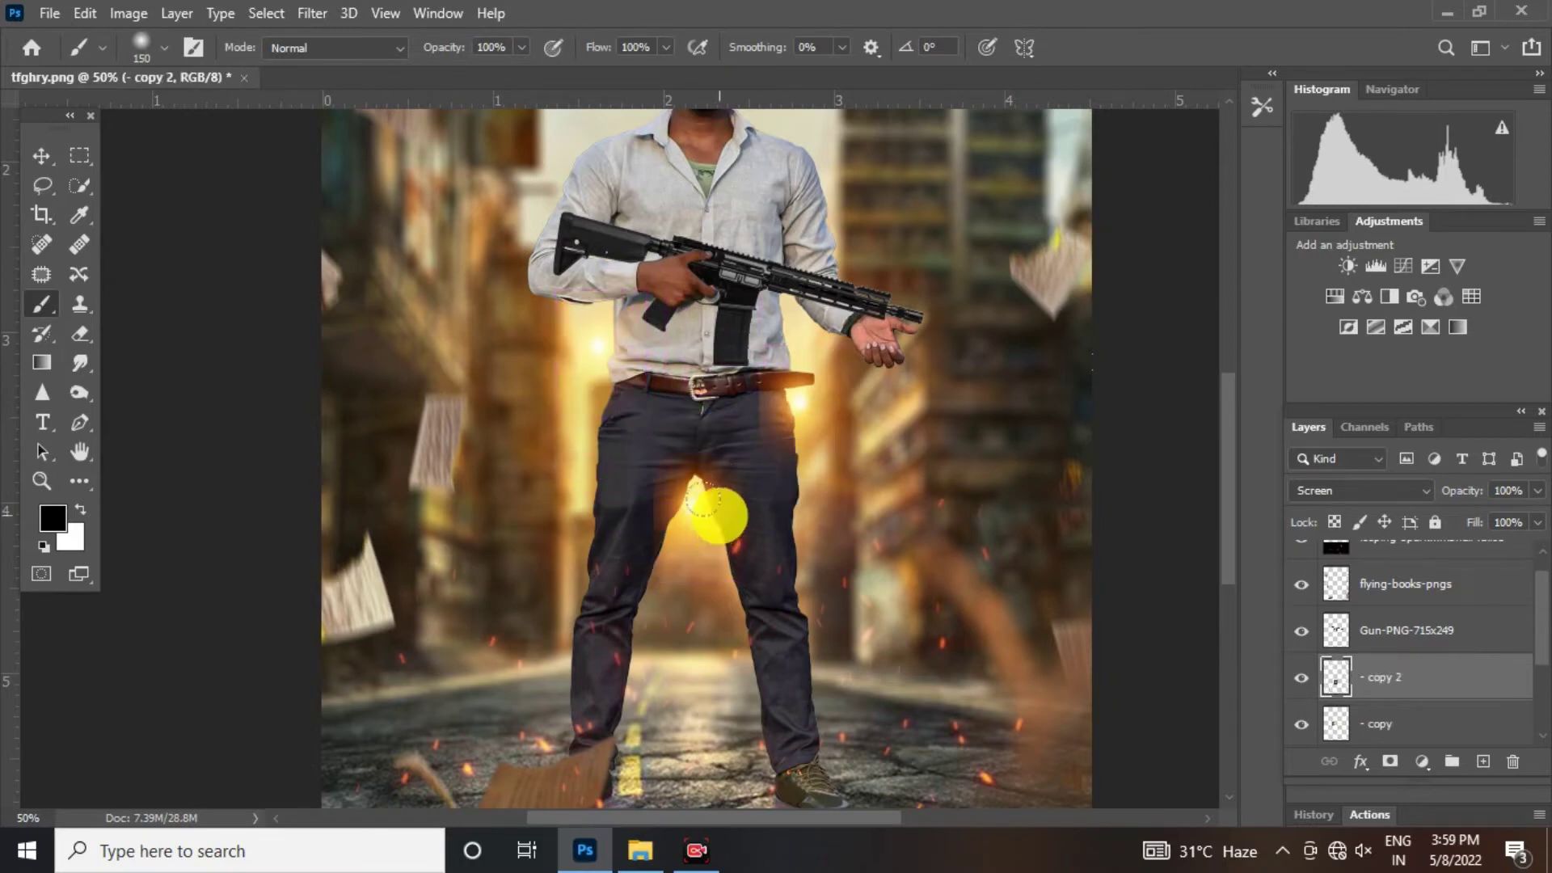
Step: Merge the three glow layers into one layer and set its blend mode to Screen
left_click(1405, 590, "ctrl")
left_click(1404, 690)
left_click(1404, 733, "ctrl")
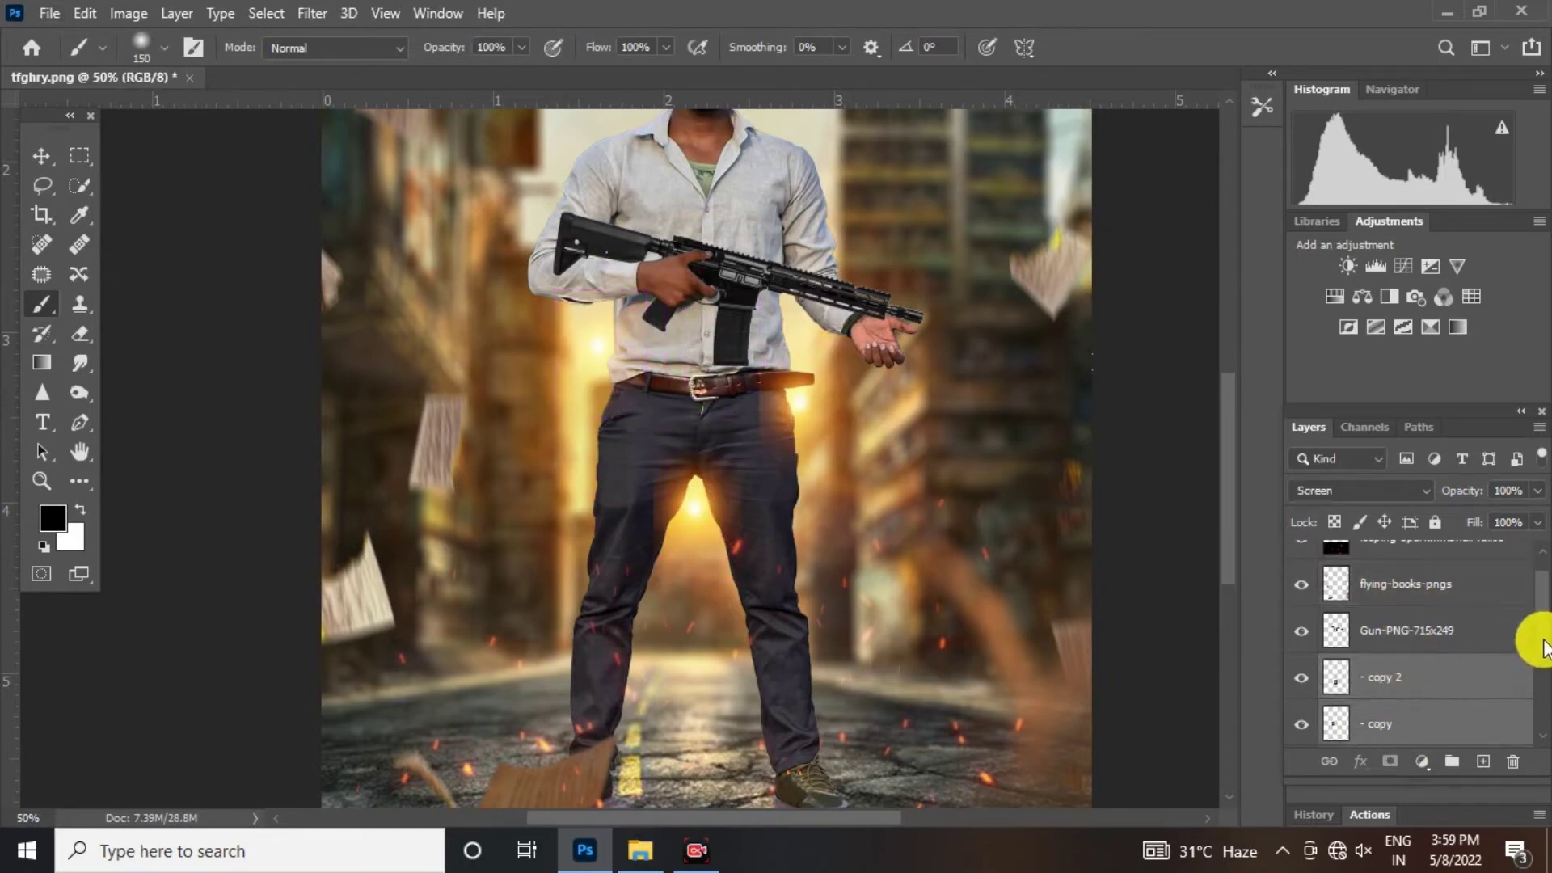
left_click_drag(1543, 642, 1543, 673)
left_click(1414, 696, "ctrl")
right_click(1410, 693)
left_click(1206, 672)
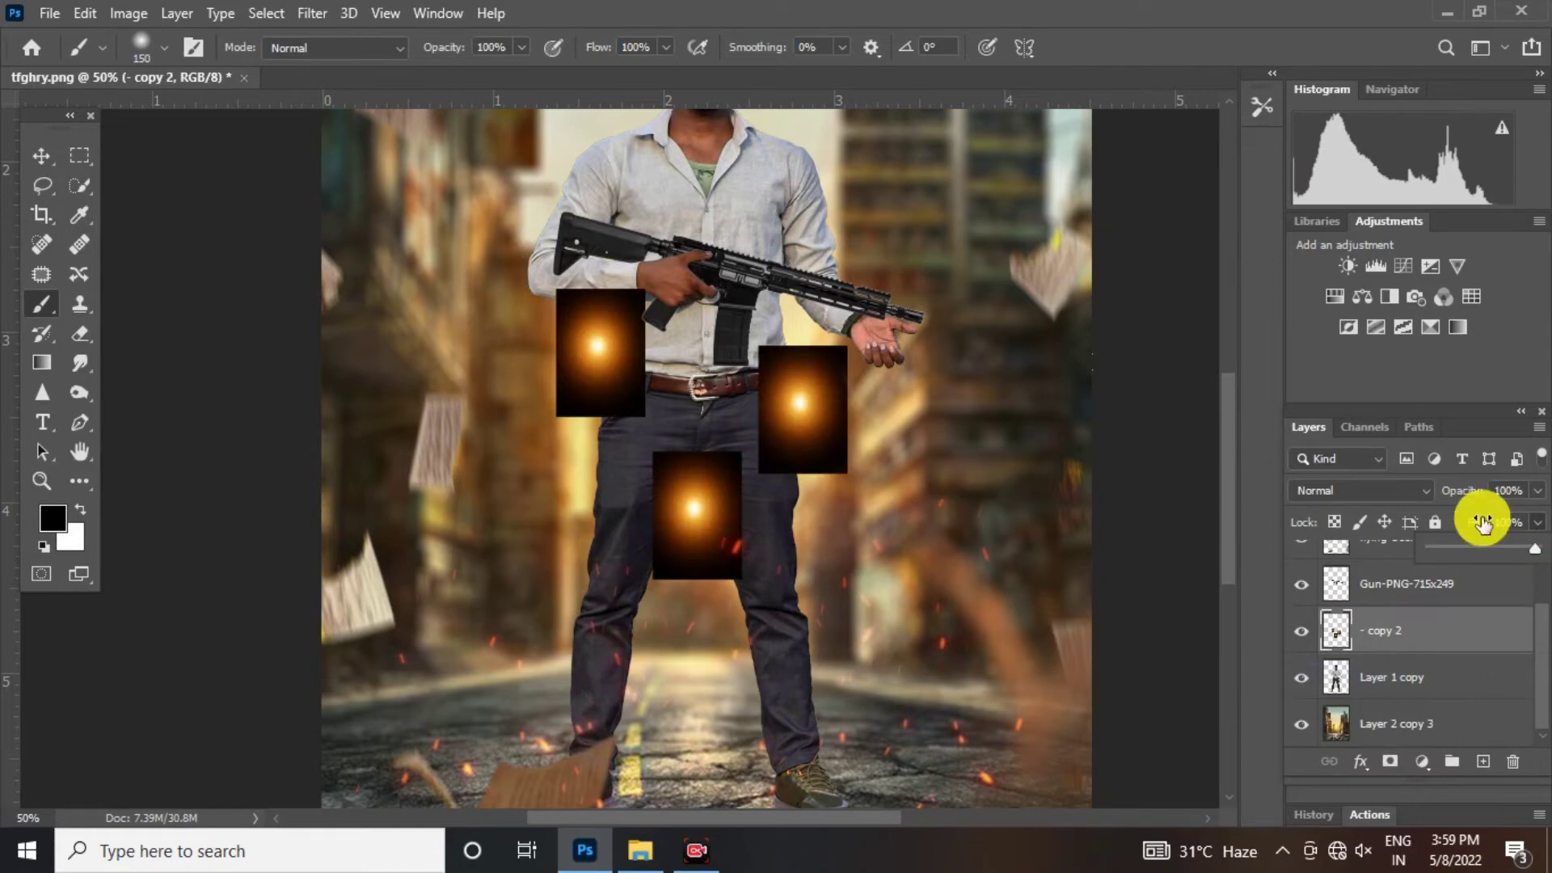
left_click(1397, 487)
left_click(1336, 445)
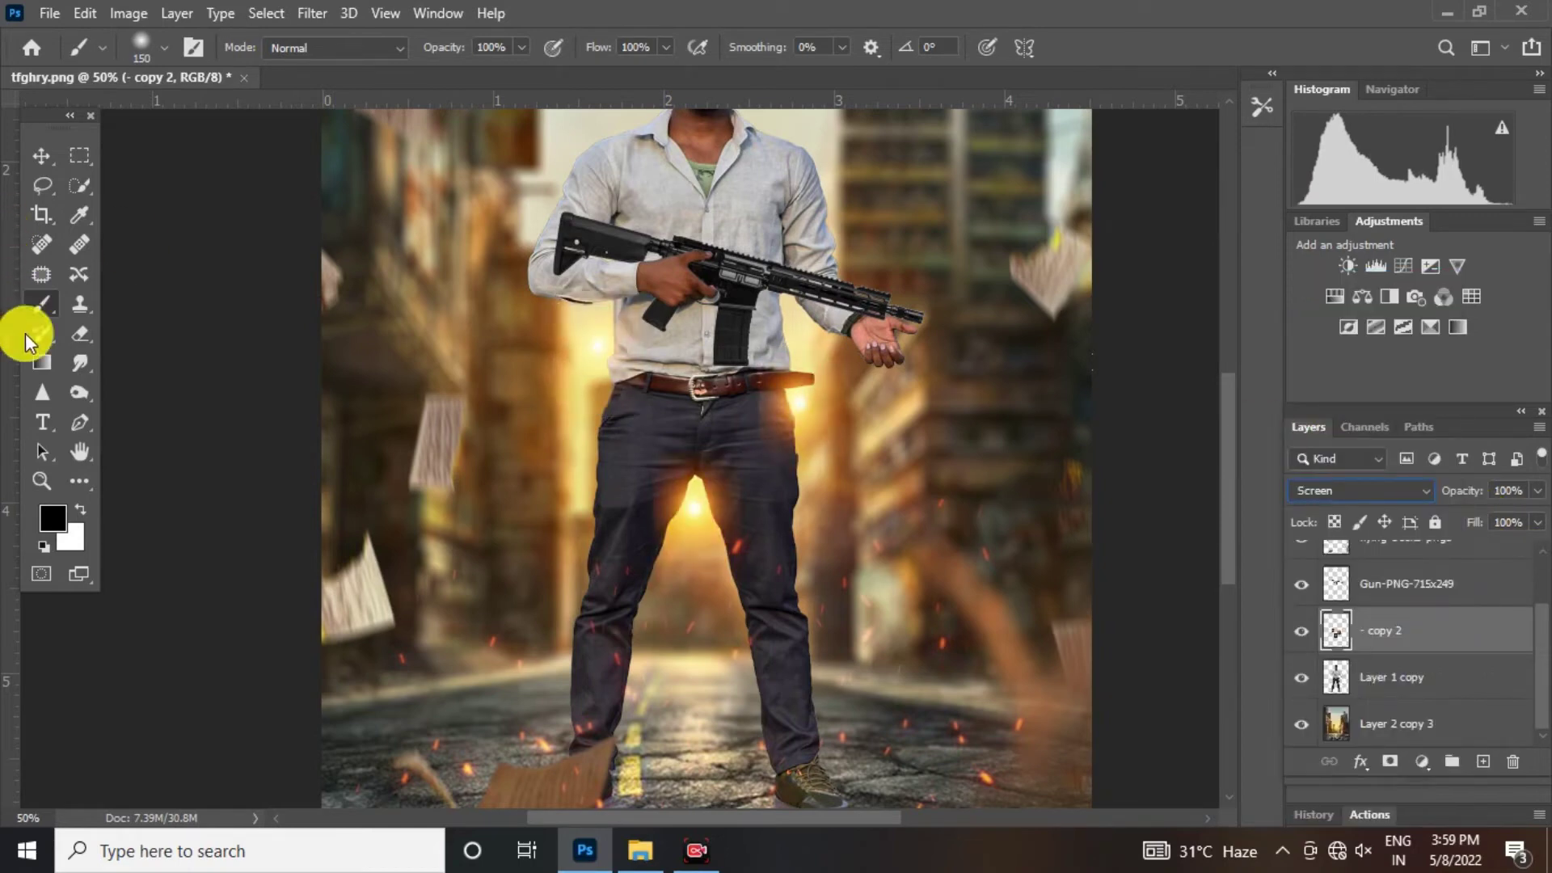
Step: Apply an S-shaped Curves adjustment to the merged glow layer, lifting the highlights and lowering the shadows
left_click(41, 243)
left_click(129, 13)
mouse_move(243, 65)
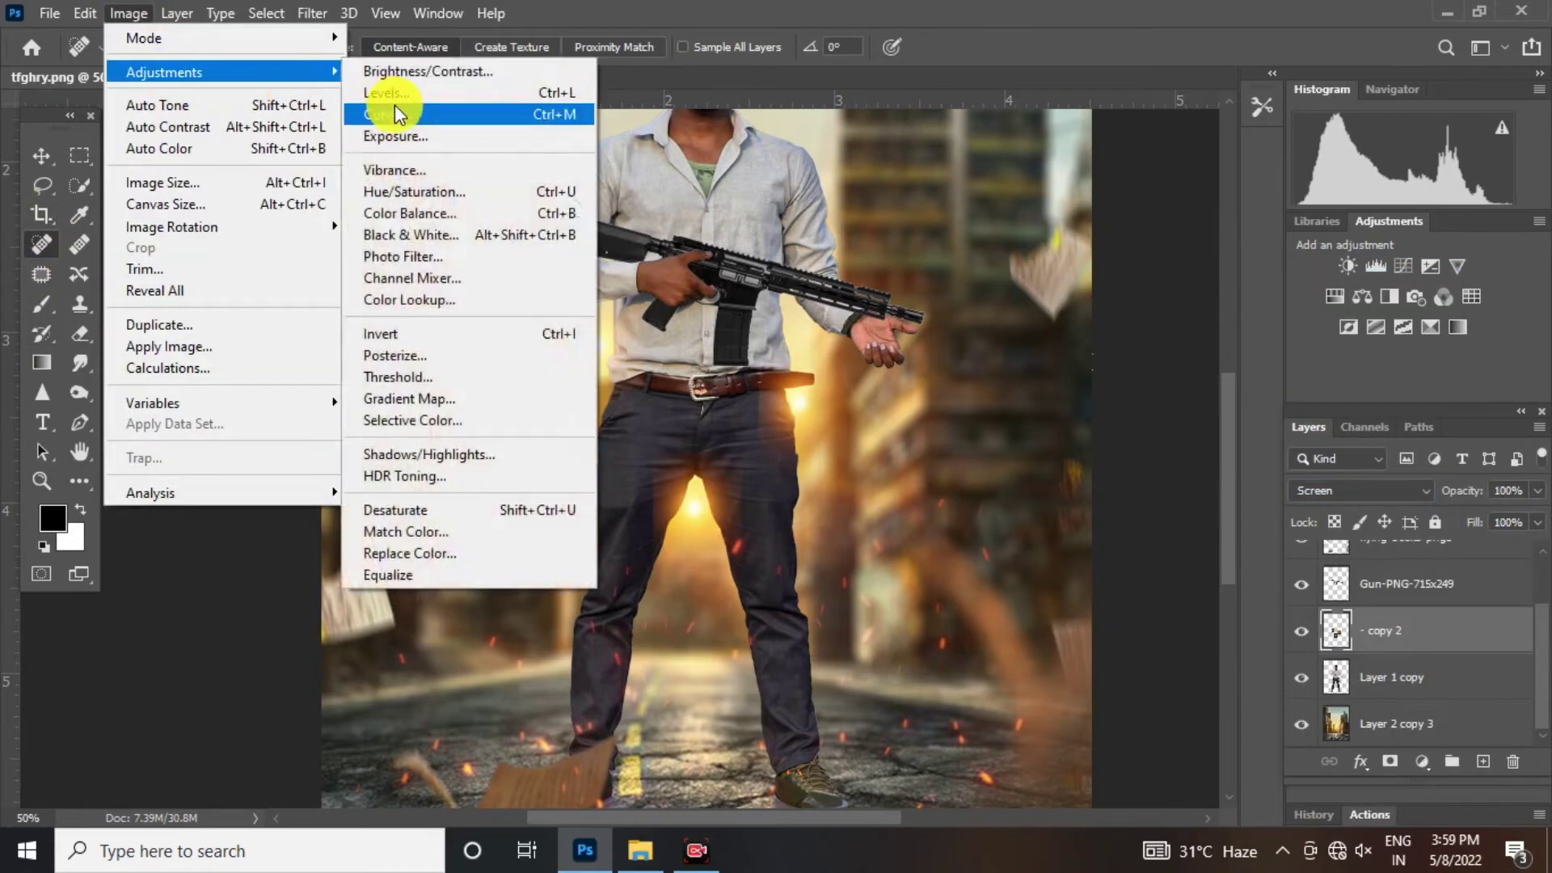
left_click(395, 104)
left_click(1079, 294)
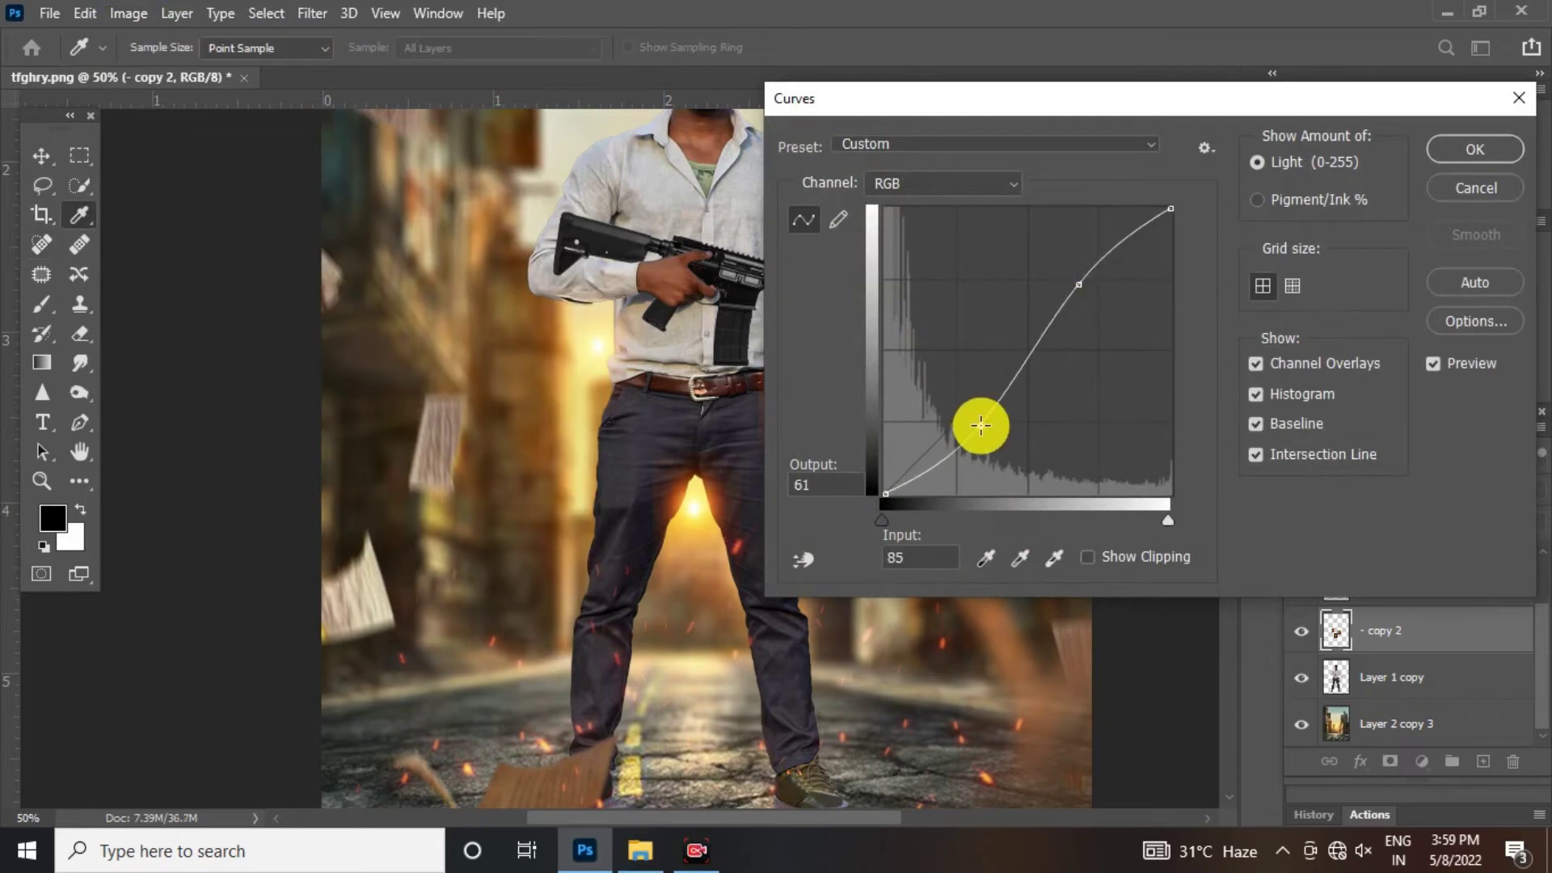
left_click(1447, 151)
Step: Apply a Levels adjustment to the dark tones of the merged glow layer
left_click(128, 13)
mouse_move(191, 64)
left_click(394, 84)
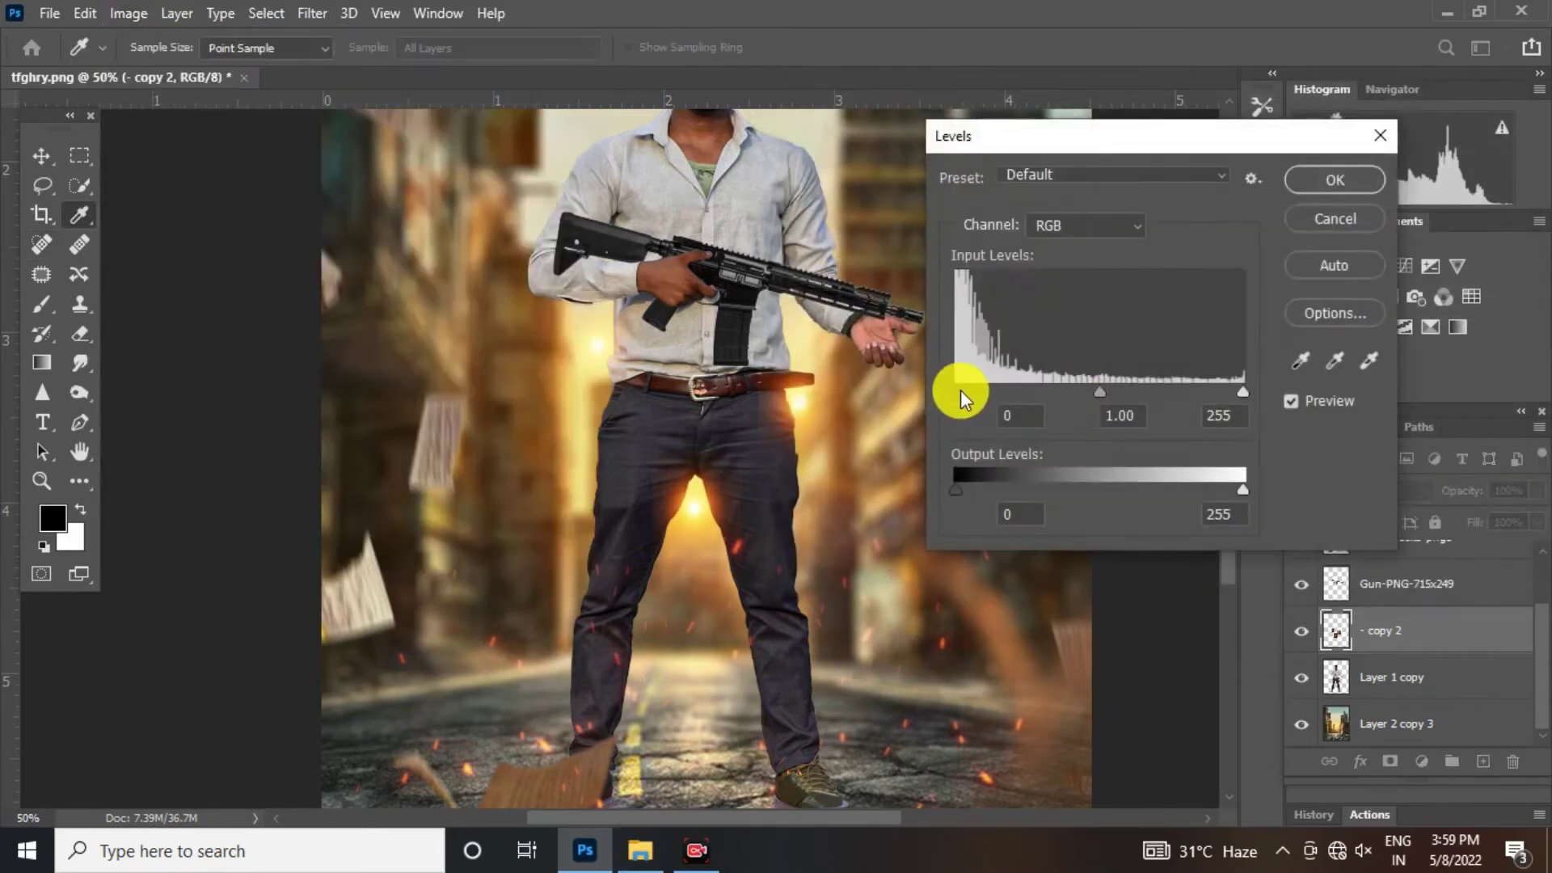
left_click(1378, 191)
key("j")
scroll(738, 329, "down", 1)
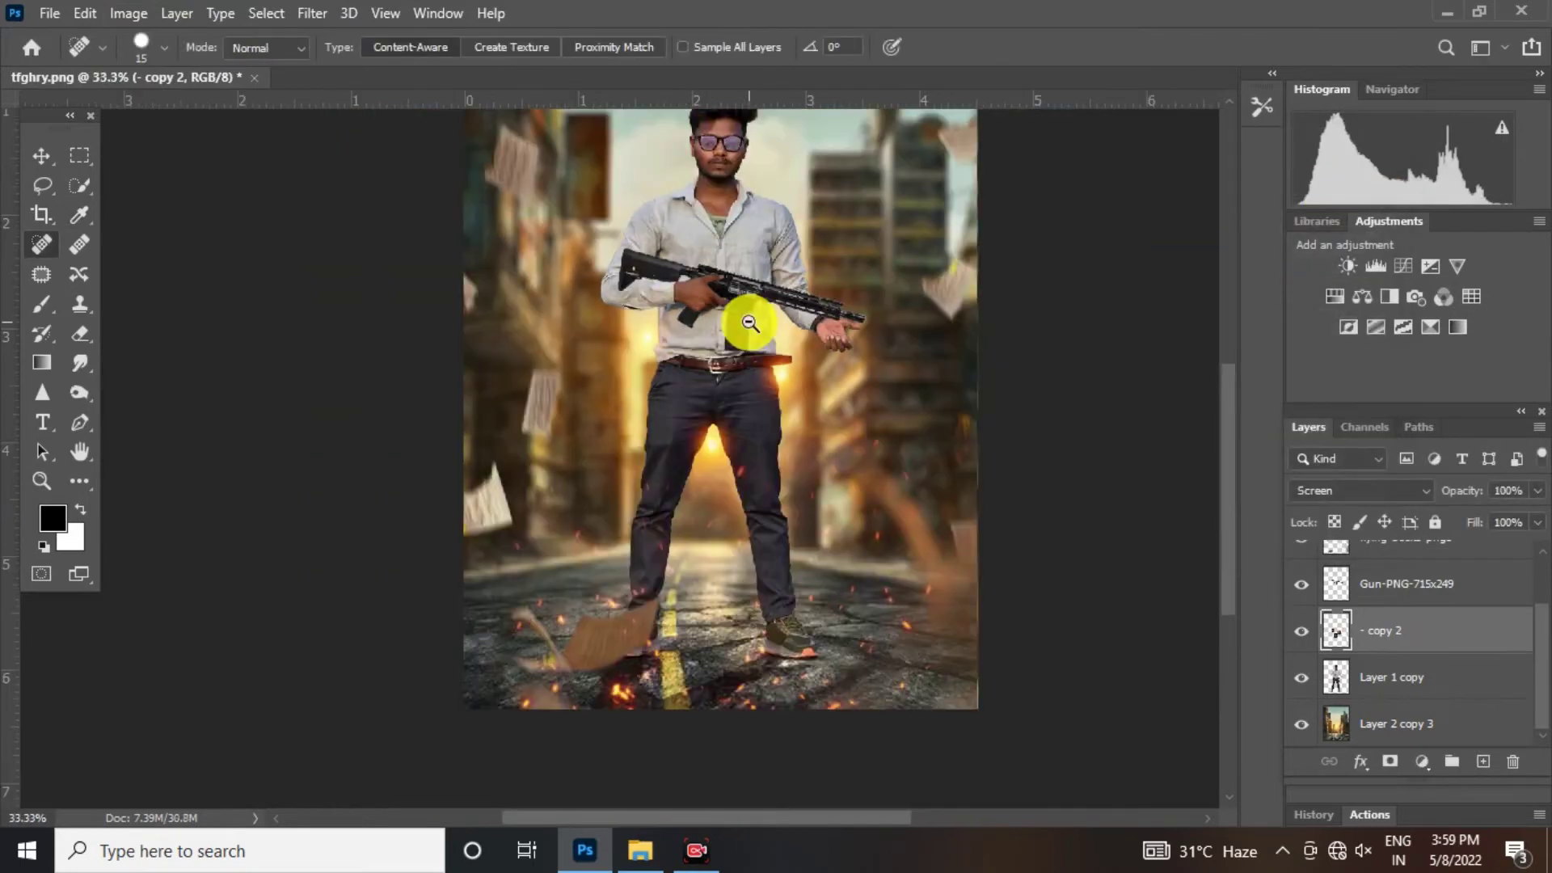
Step: Apply a Hue/Saturation adjustment to the merged glow layer
left_click(128, 13)
mouse_move(174, 72)
left_click(436, 192)
left_click_drag(1222, 365, 1182, 374)
left_click(1446, 202)
scroll(720, 291, "down", 1)
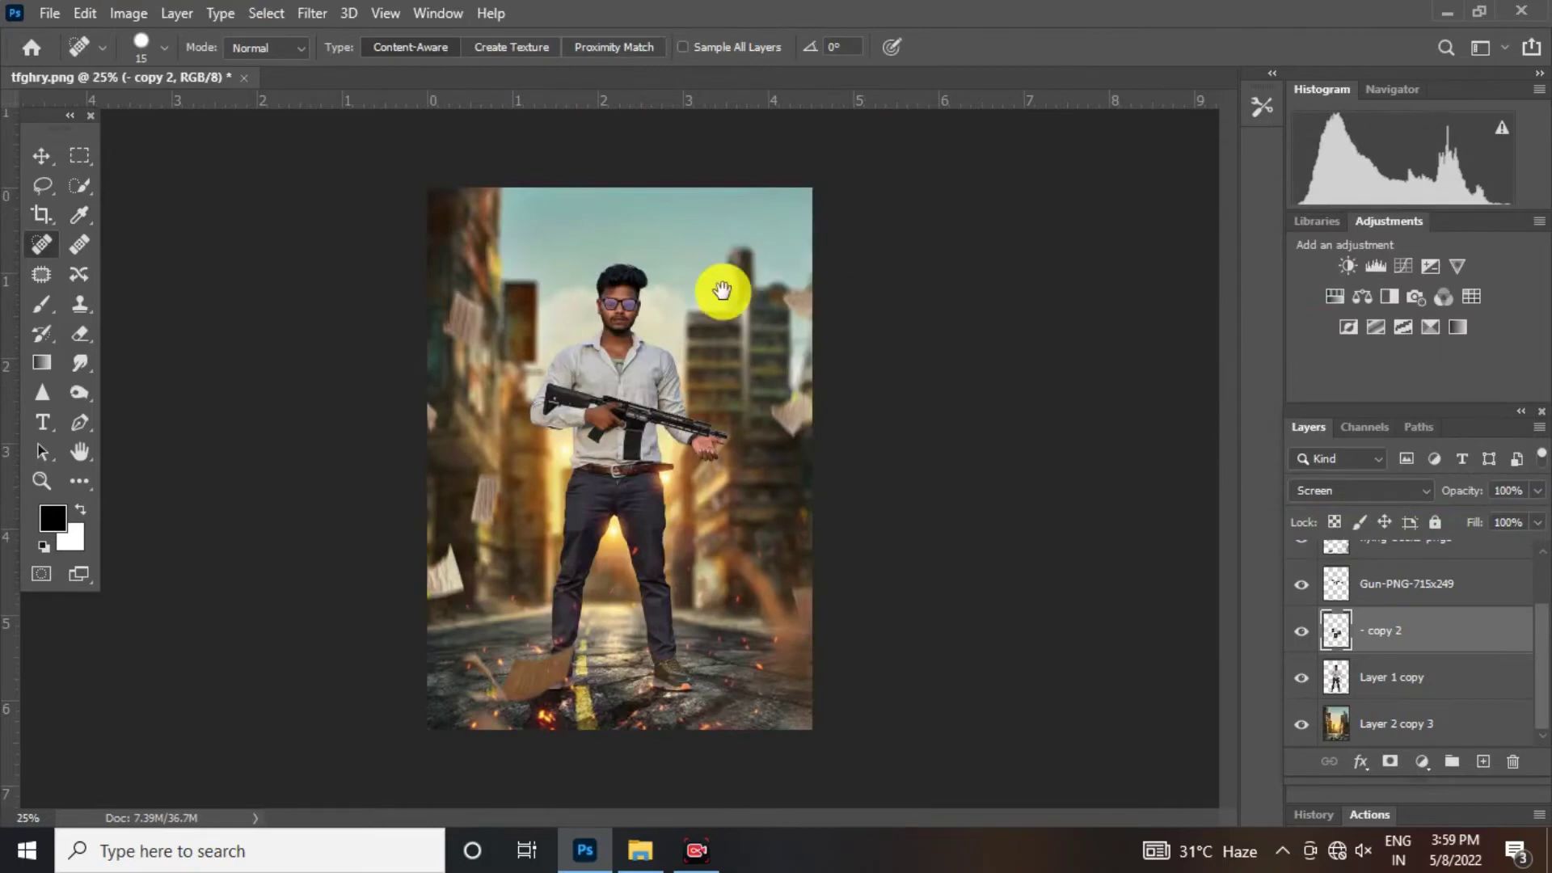
Step: Merge all visible layers into a single layer
right_click(1544, 655)
left_click(1249, 689)
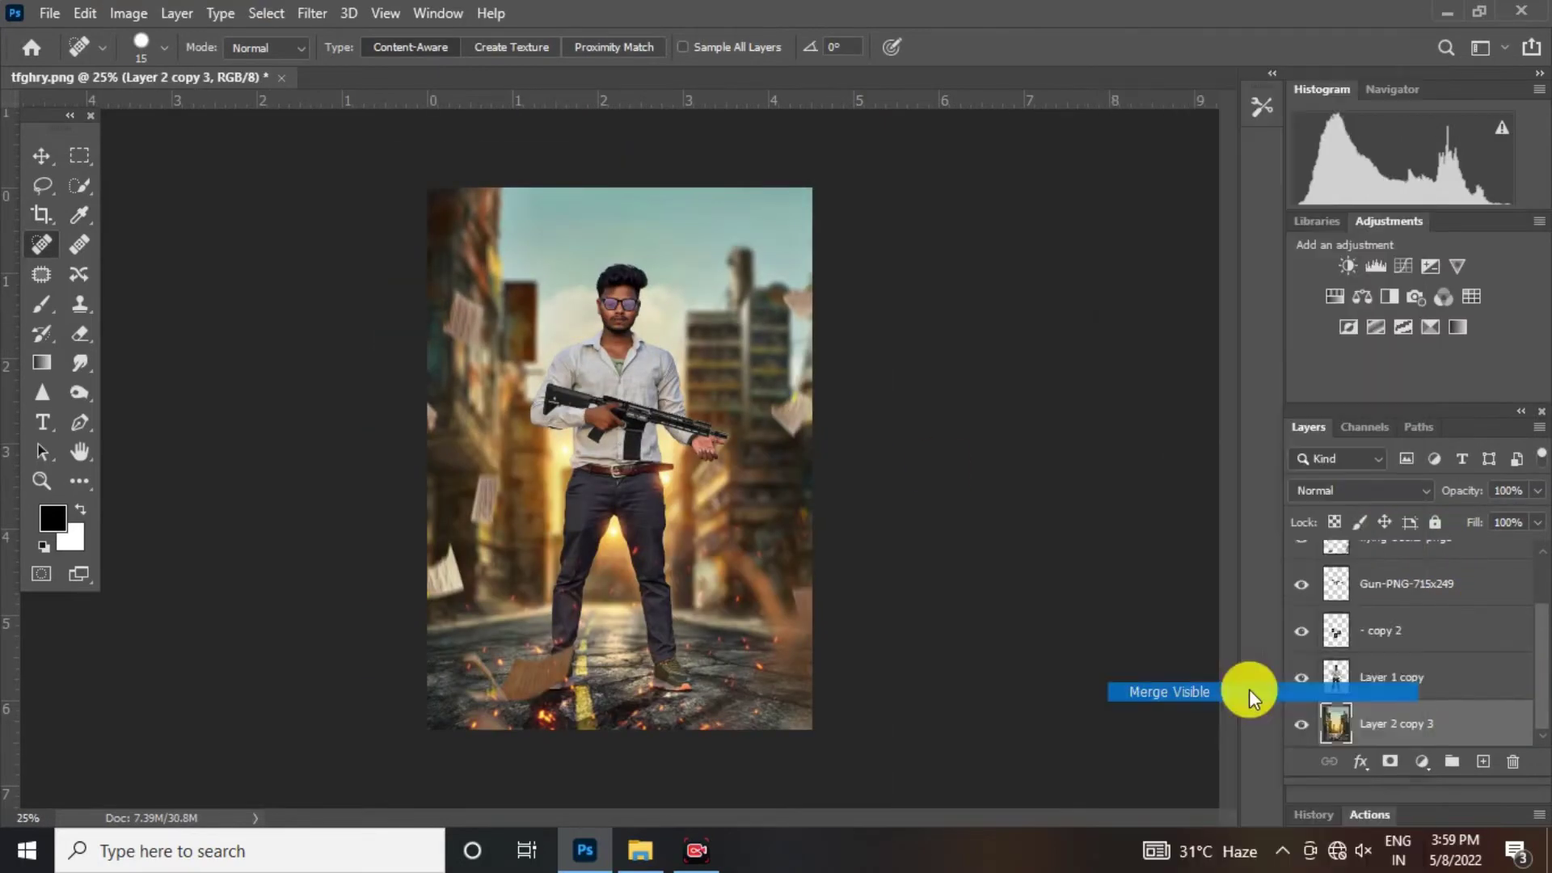
Step: Select the man's hair, face and neck with the Quick Selection tool
scroll(620, 264, "up", 2)
scroll(620, 264, "up", 1)
scroll(627, 294, "down", 2)
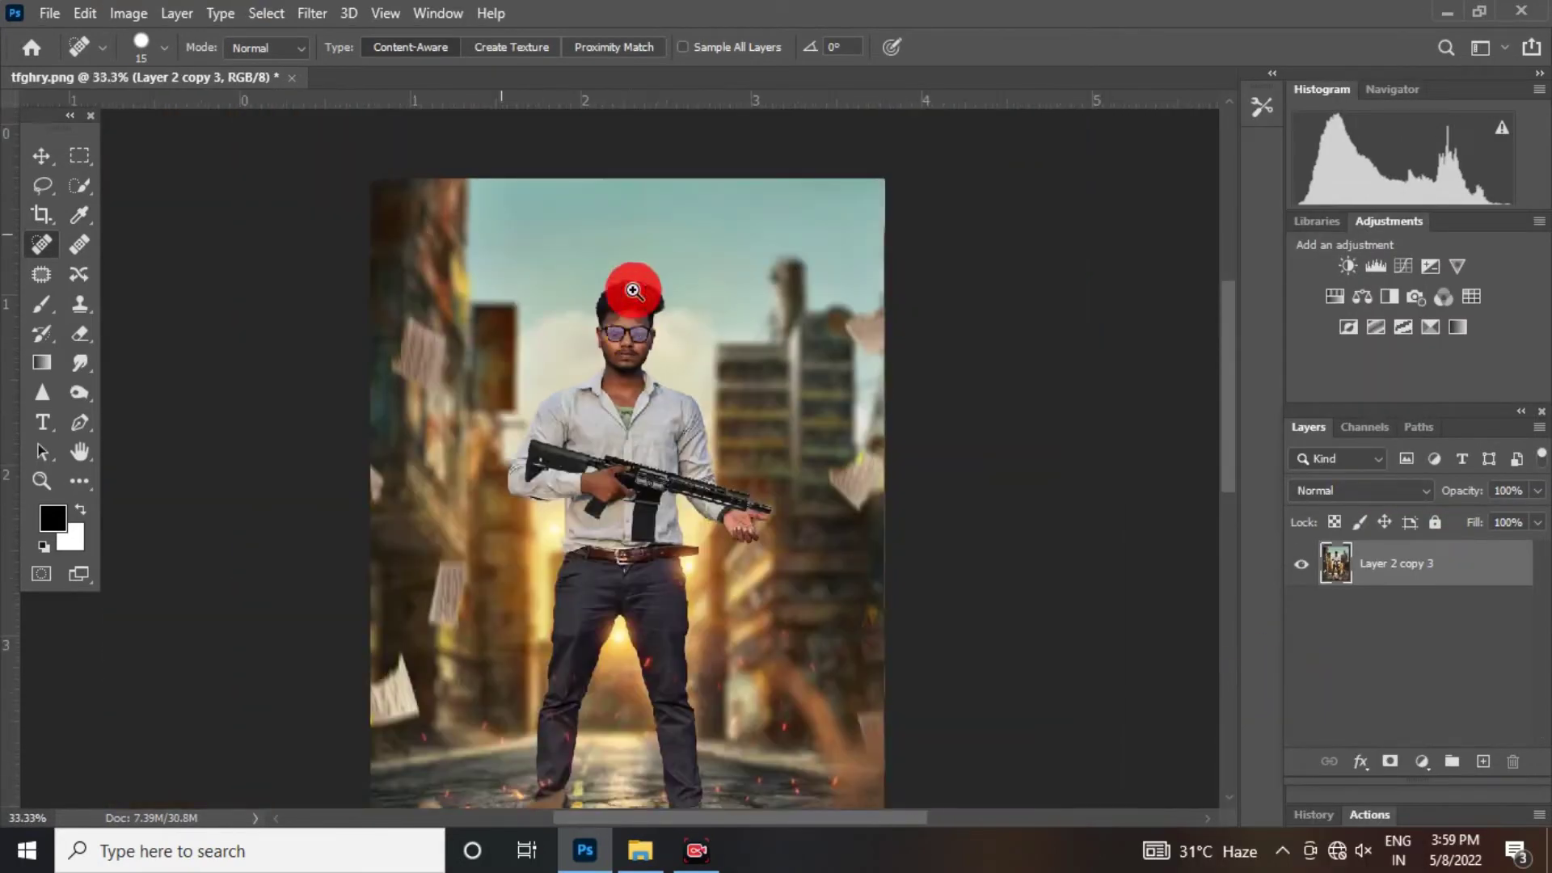
scroll(634, 381, "up", 3)
right_click(80, 187)
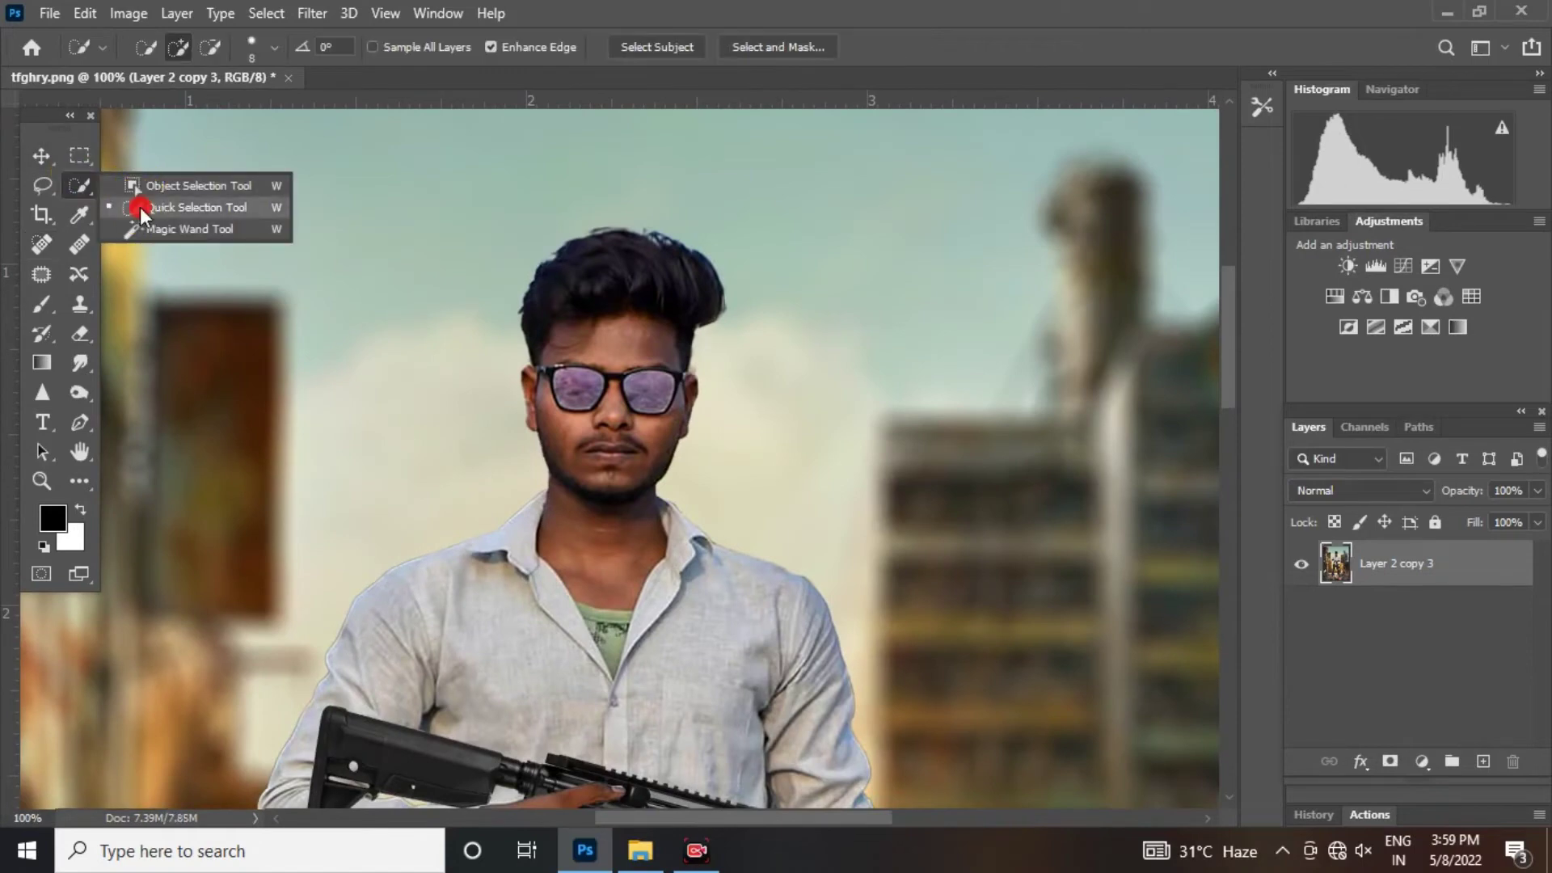
left_click_drag(139, 207, 139, 207)
Step: Apply Levels to the selected head and neck with input values 9, 1.19 and 226
left_click(129, 13)
mouse_move(163, 71)
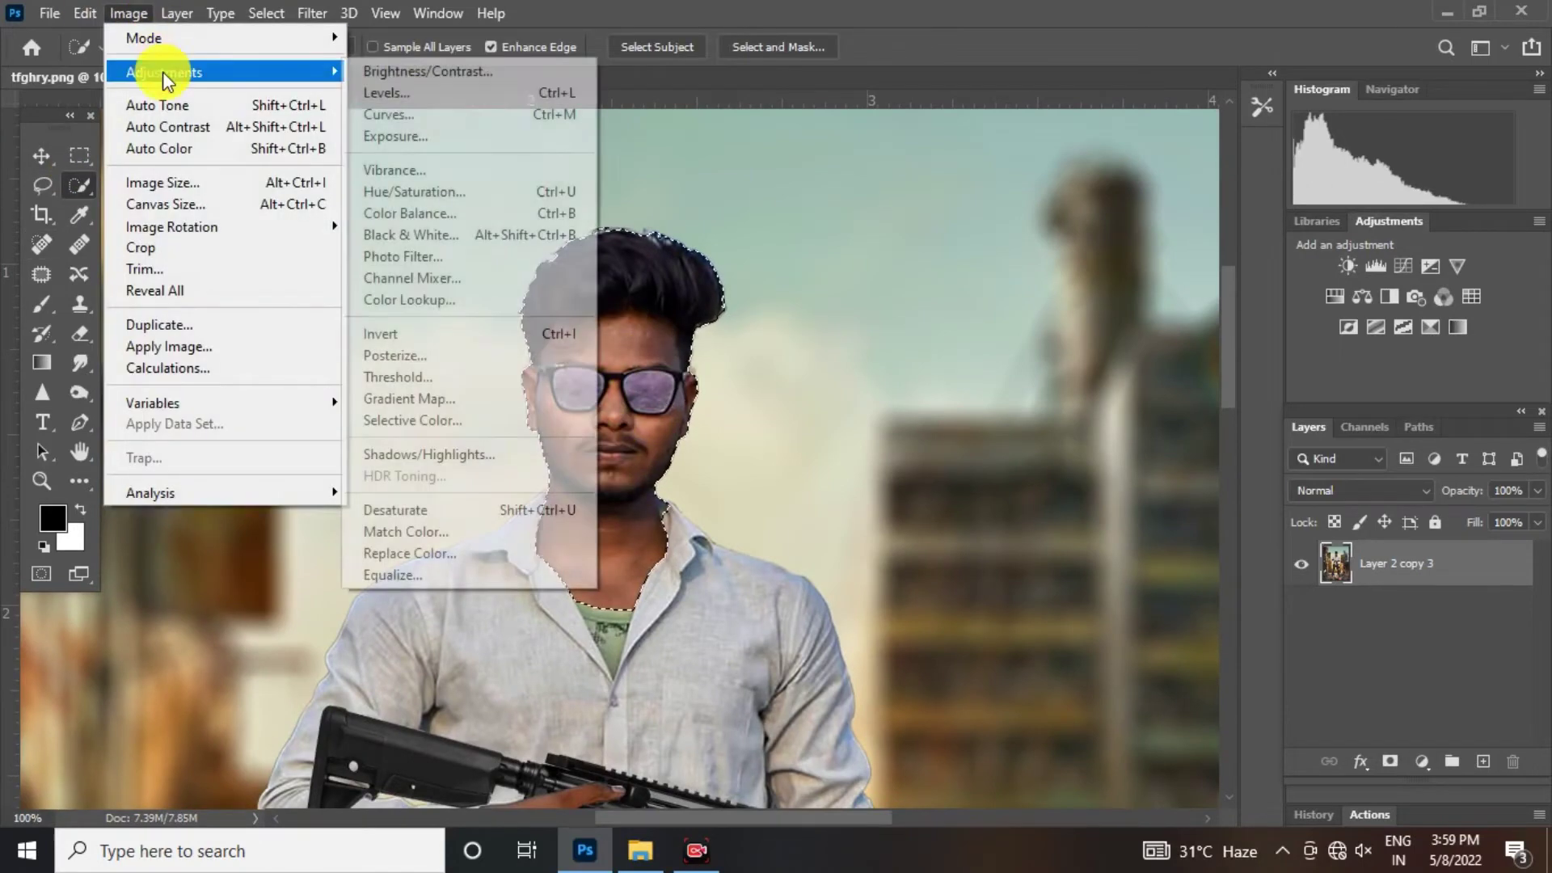
left_click(412, 100)
left_click_drag(1244, 393, 1209, 393)
left_click_drag(1099, 391, 1075, 391)
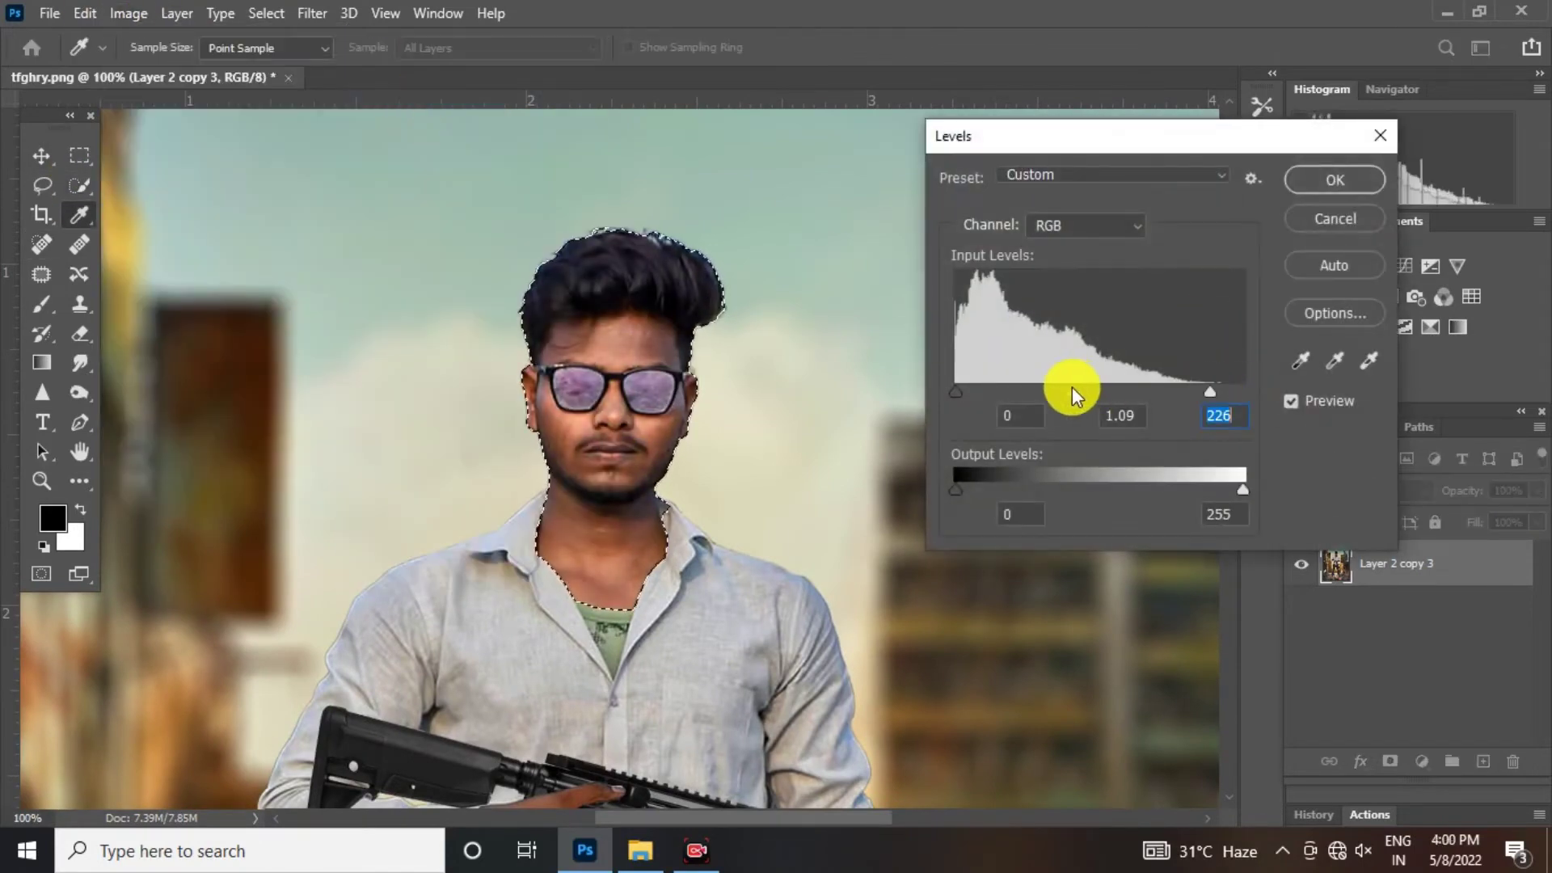
left_click_drag(956, 392, 968, 391)
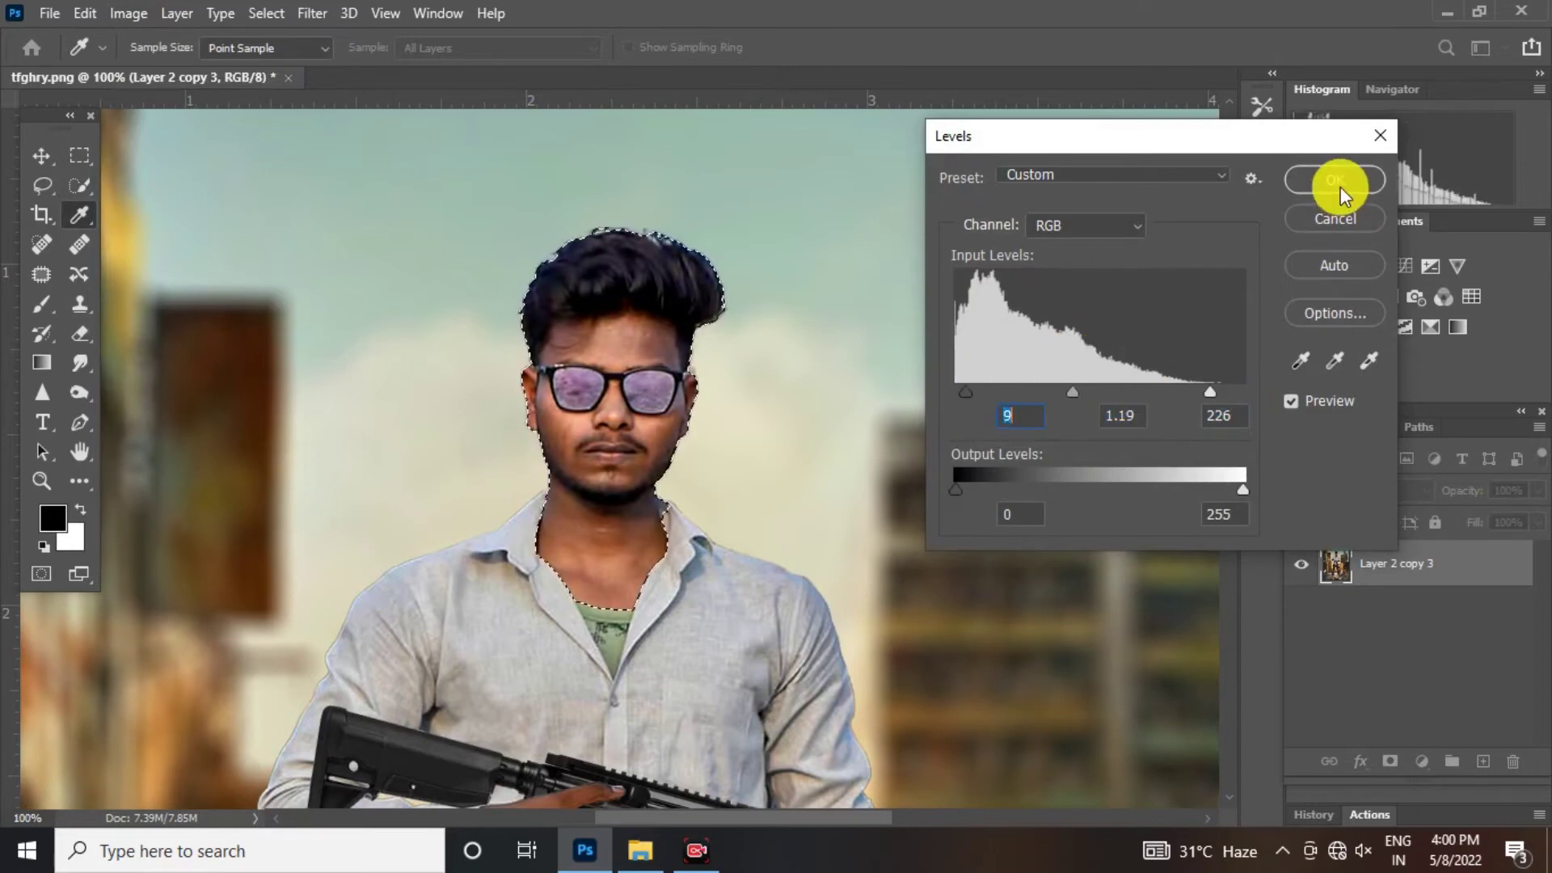
left_click(1339, 190)
left_click(90, 16)
left_click(101, 37)
Step: Apply a Selective Color adjustment to the selected head and neck, and clear the selection
left_click(129, 13)
mouse_move(166, 70)
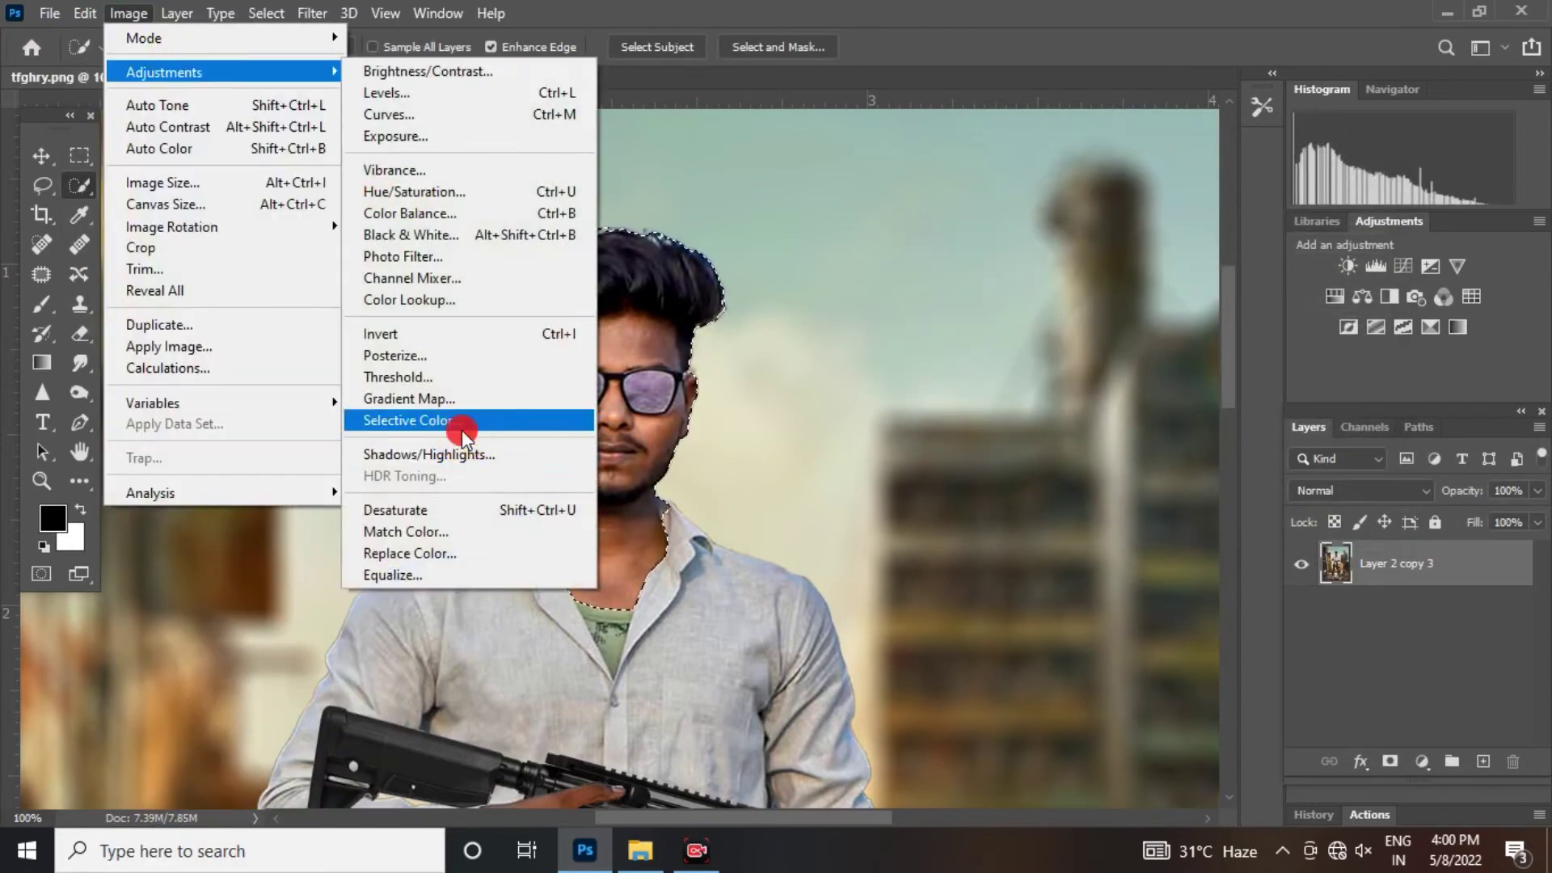
left_click(459, 422)
left_click_drag(1217, 413, 1183, 413)
left_click(1226, 218)
left_click(1224, 311)
left_click(1249, 199)
left_click(1221, 404)
left_click(1432, 157)
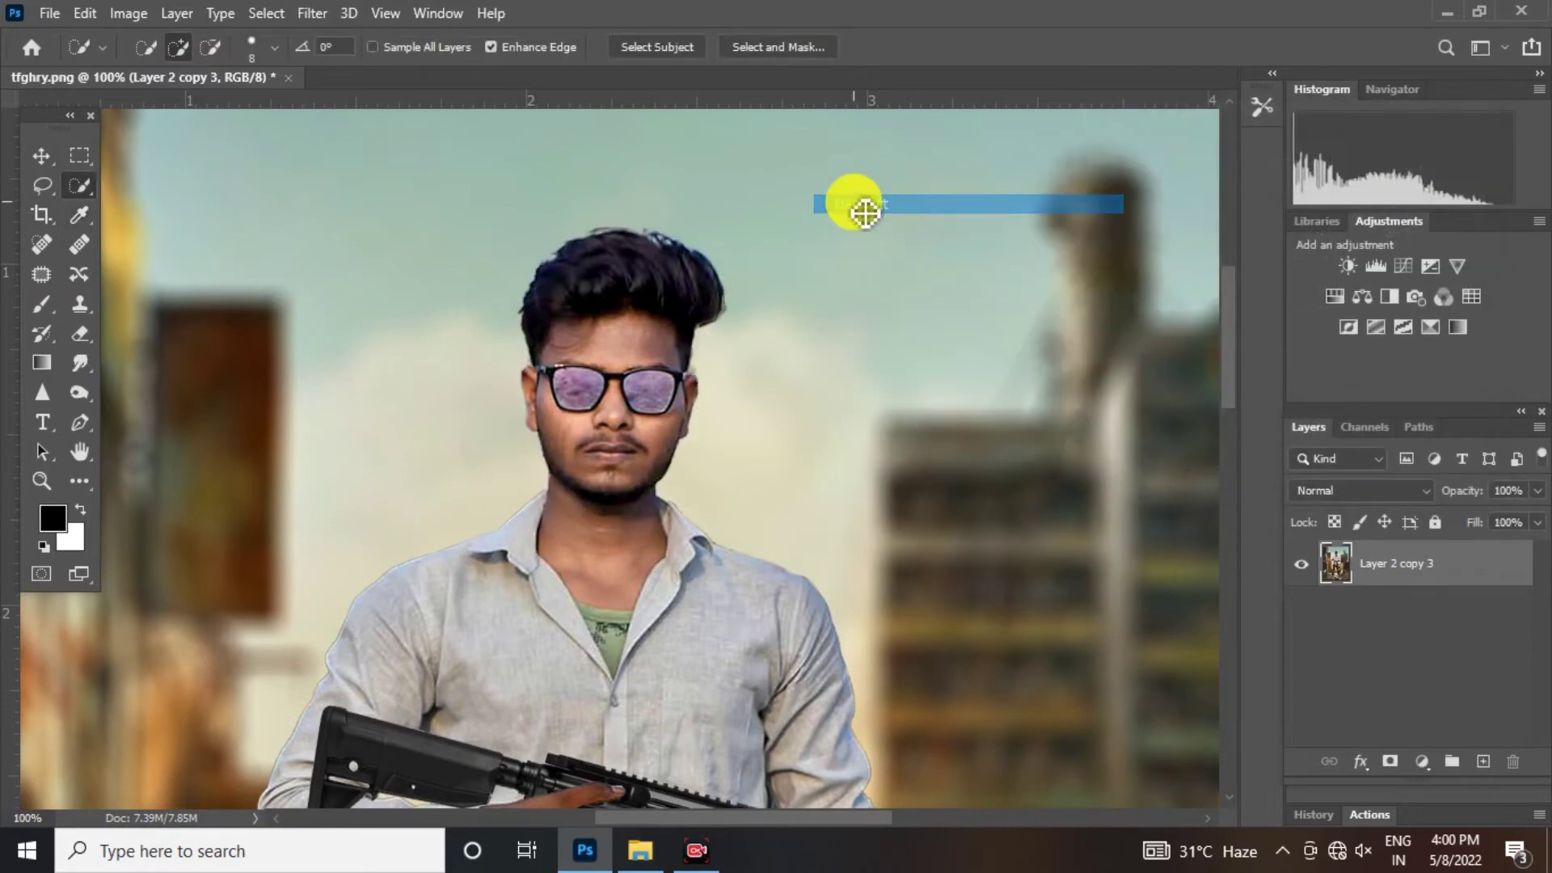
Step: Select the skin of both hands around the rifle with the Quick Selection tool
scroll(755, 235, "down", 4)
scroll(651, 509, "up", 2)
scroll(686, 397, "up", 1)
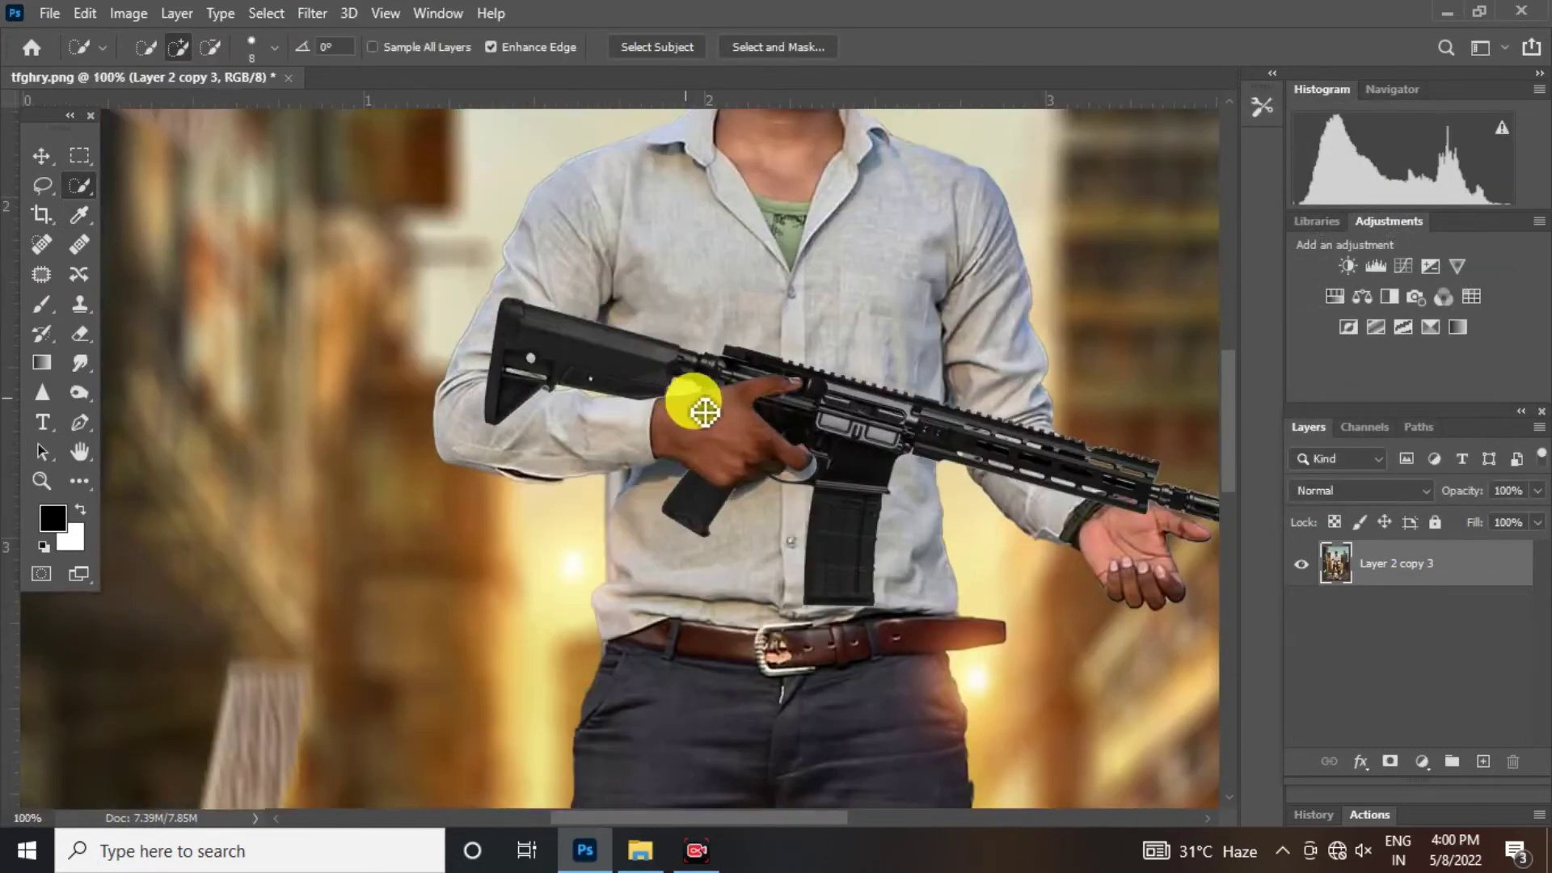
left_click_drag(863, 430, 543, 372)
left_click_drag(825, 485, 838, 526)
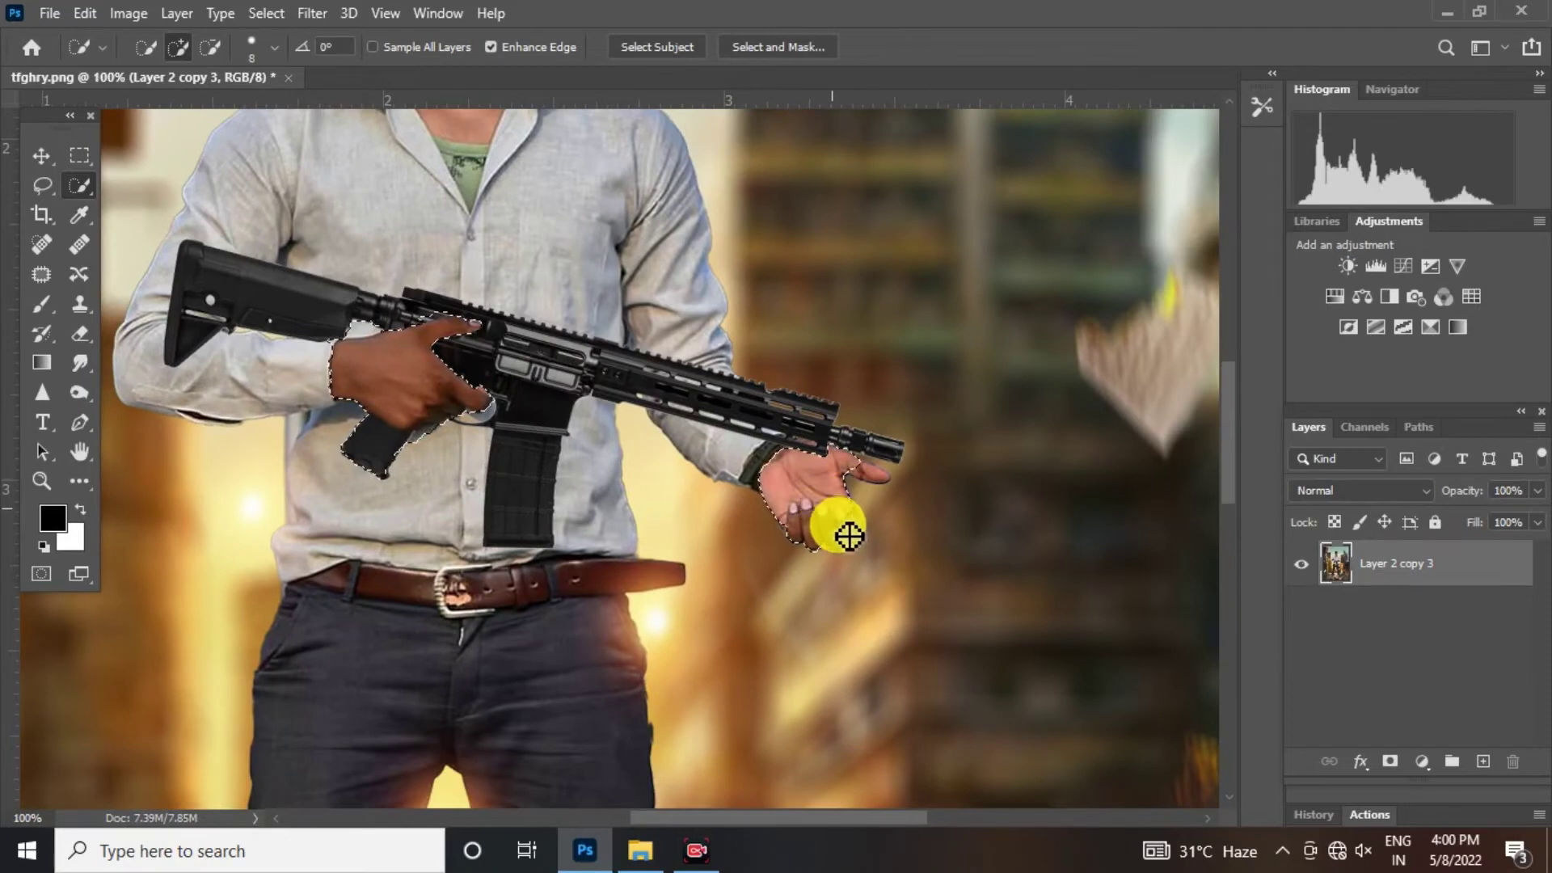
left_click(210, 47)
Step: Apply Levels to the hands, brightening the highlights and midtones and slightly deepening the shadows, and clear the selection
left_click(127, 13)
mouse_move(156, 71)
left_click(443, 94)
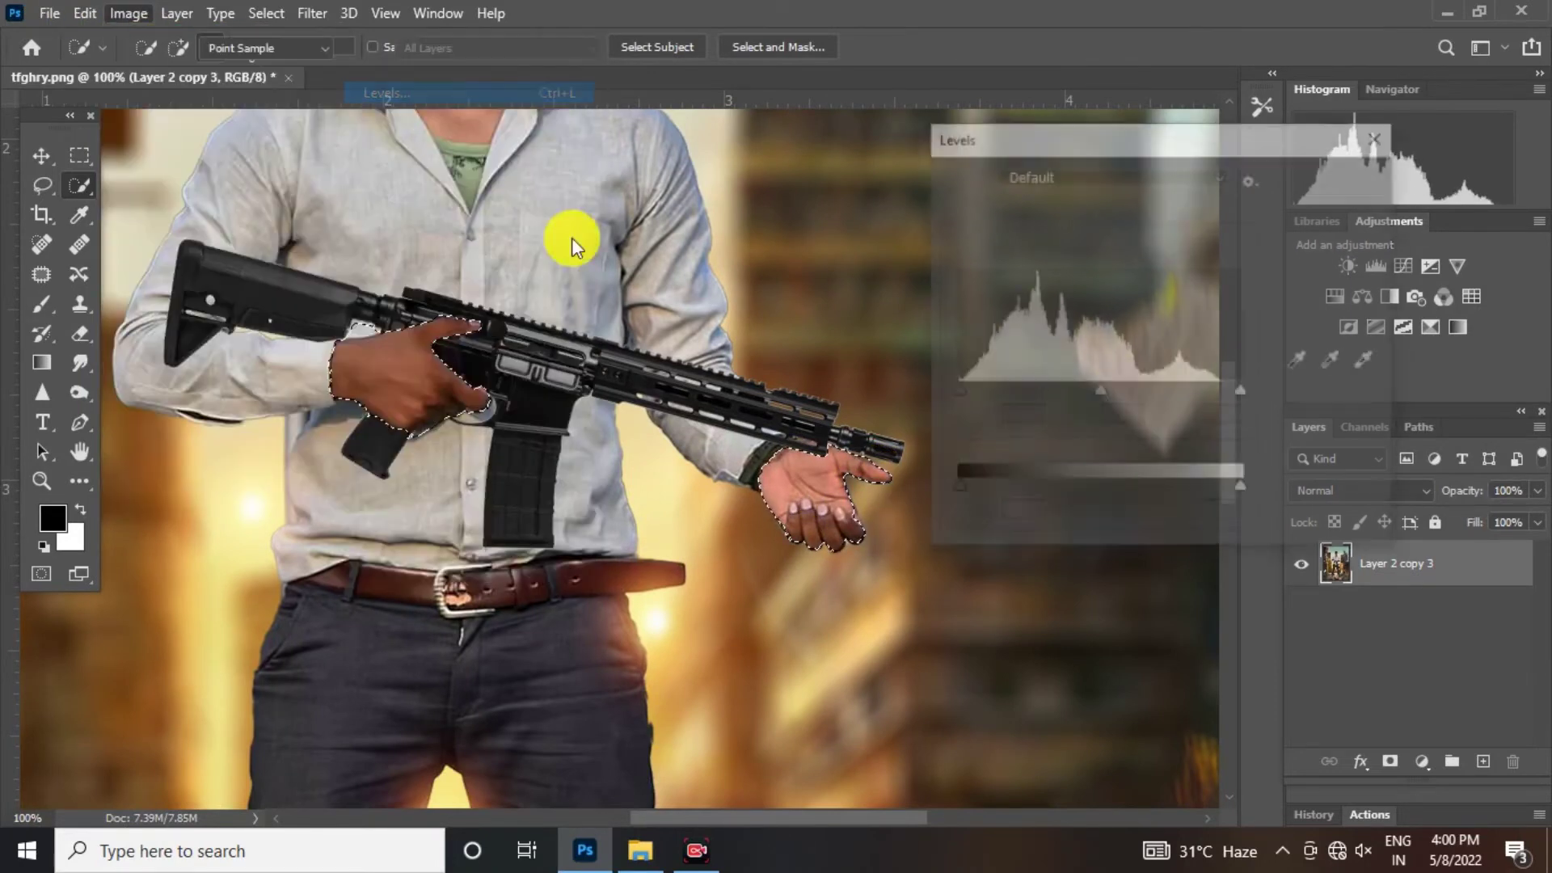
left_click_drag(1242, 391, 1202, 392)
left_click_drag(1074, 393, 1056, 392)
left_click_drag(954, 391, 959, 391)
left_click(1371, 177)
right_click(745, 168)
left_click(789, 180)
scroll(789, 179, "down", 4)
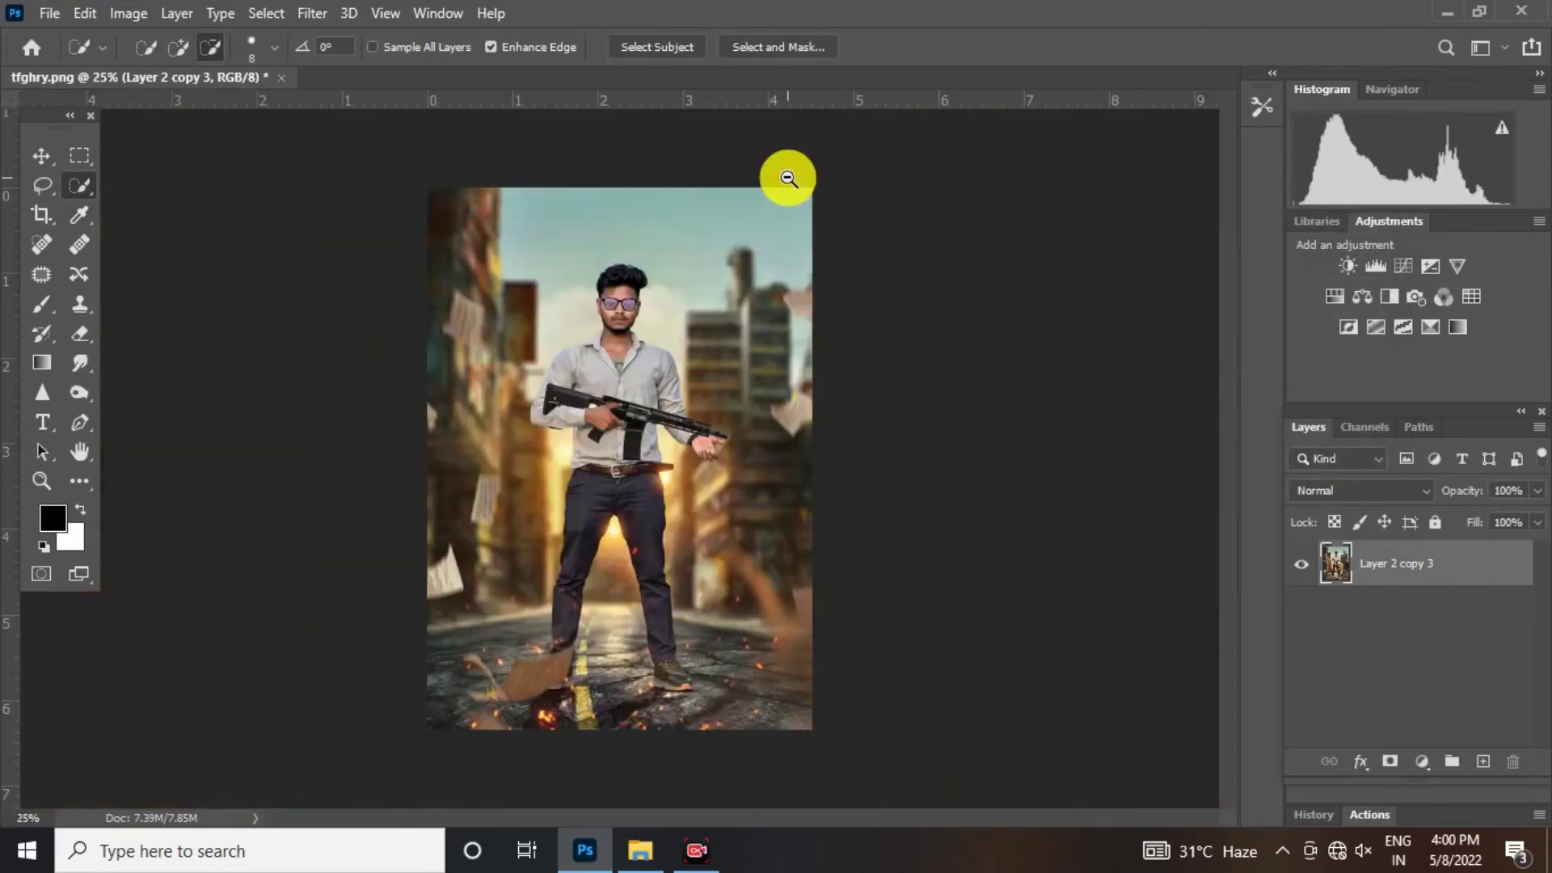
Step: Open the Camera Raw Filter on the merged image and set Temperature to -12
left_click(310, 16)
left_click(388, 149)
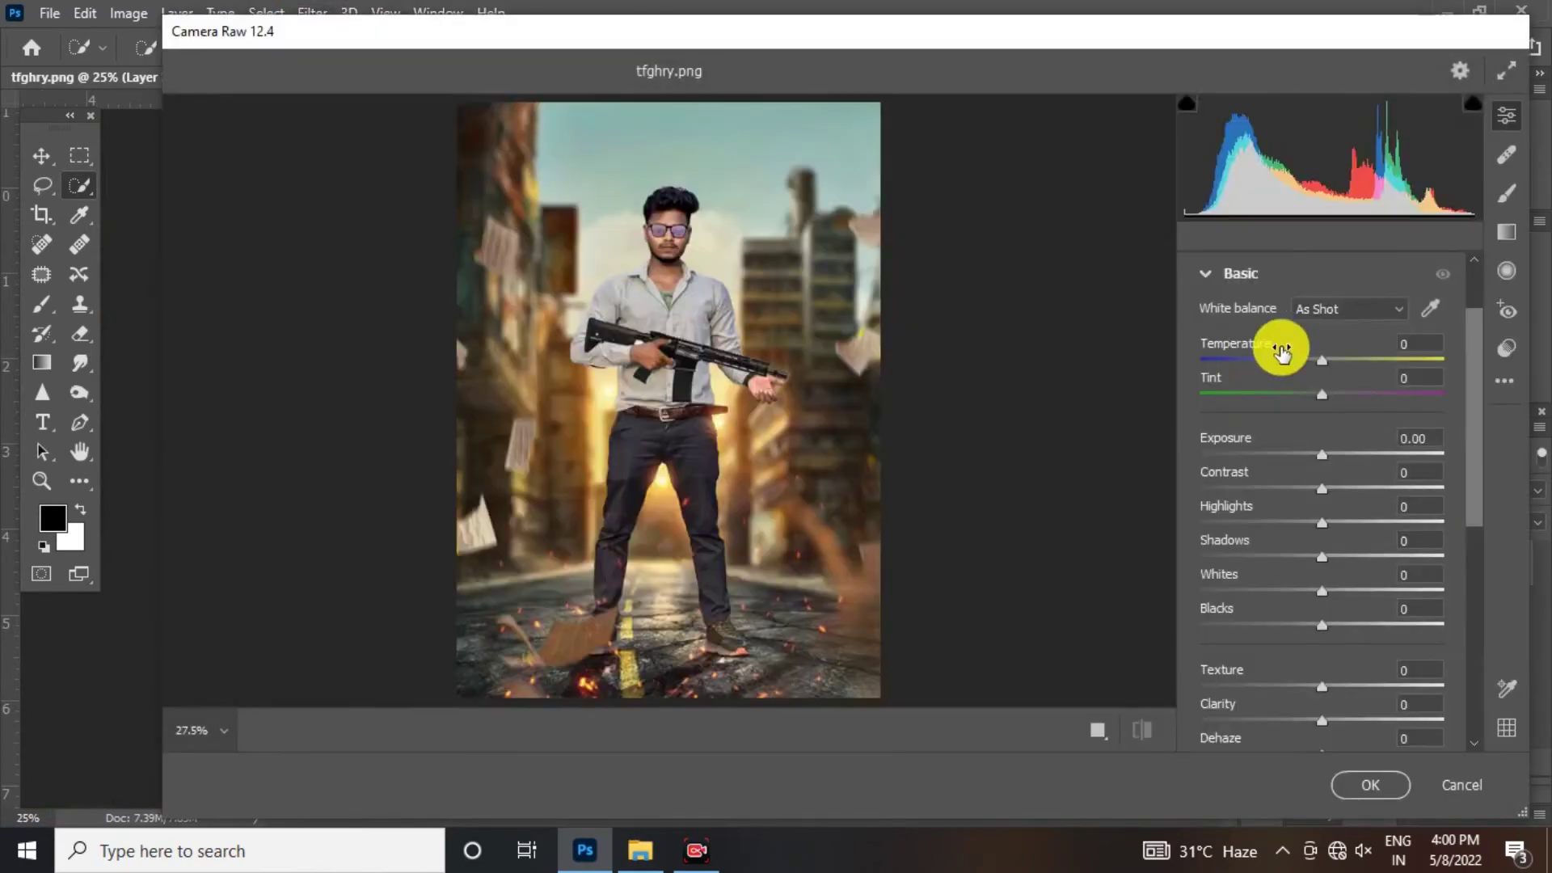
left_click(634, 232)
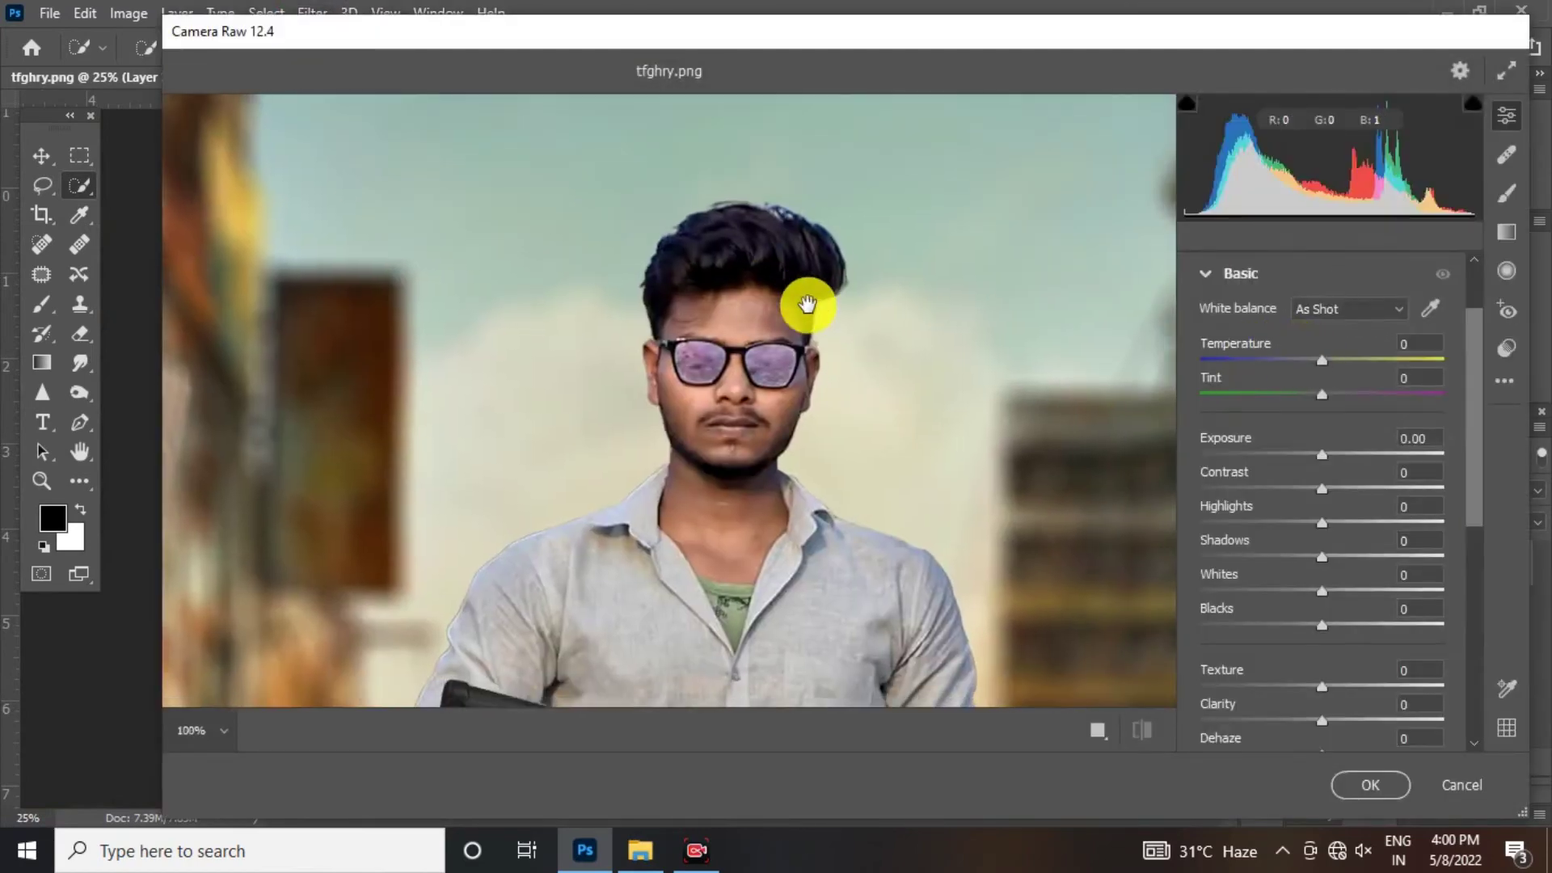
left_click(808, 304)
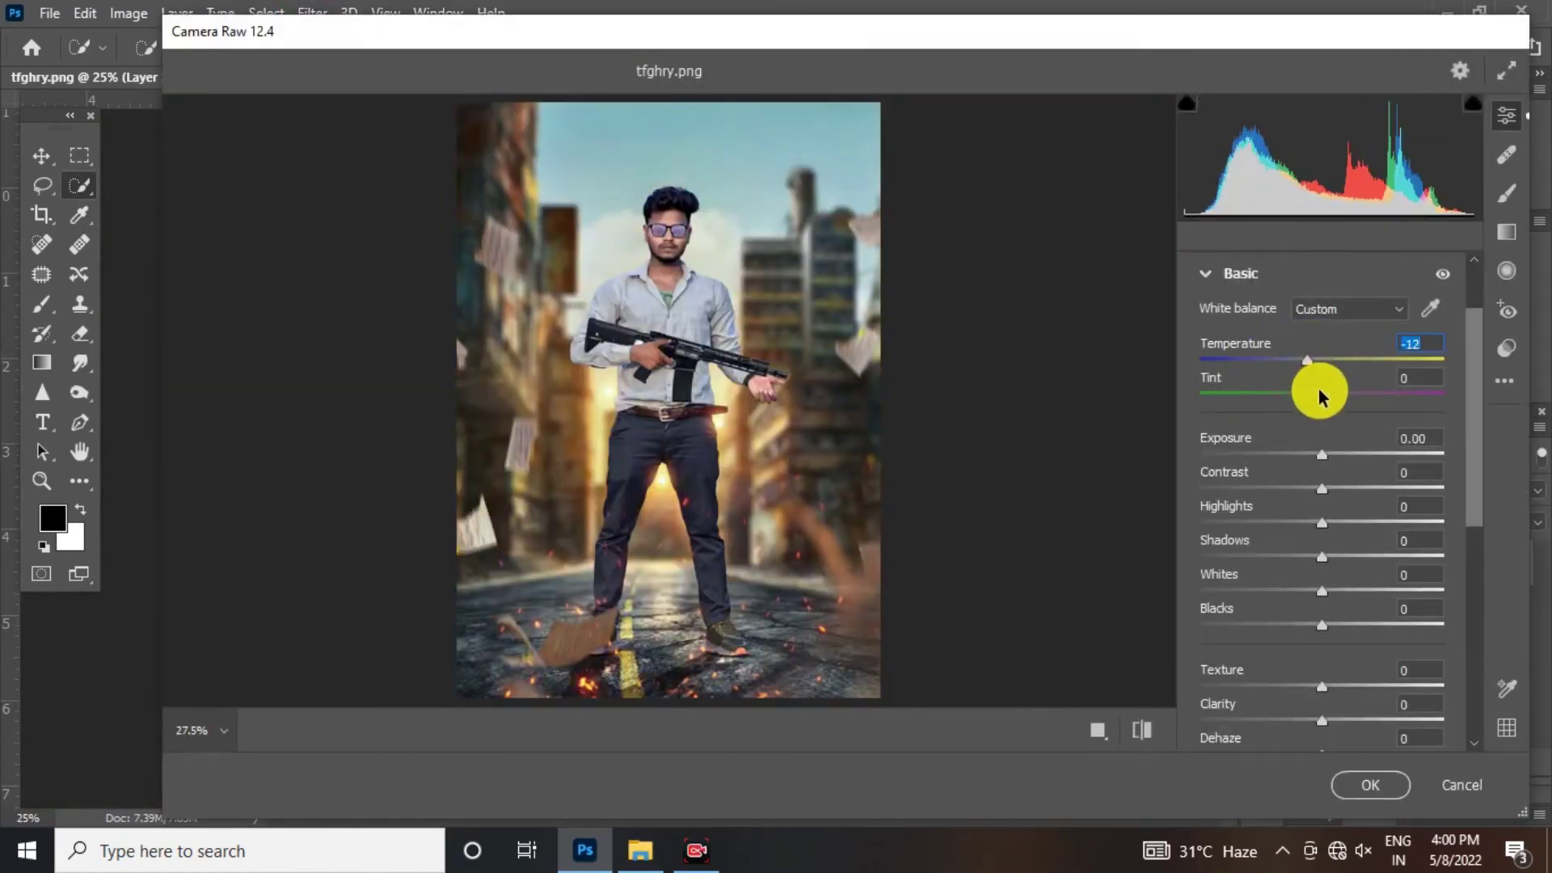
Step: Set Vibrance to +16, Blacks to -17, Whites to +13 and Highlights to +13 in Camera Raw
scroll(1461, 538, "down", 4)
scroll(1462, 540, "down", 2)
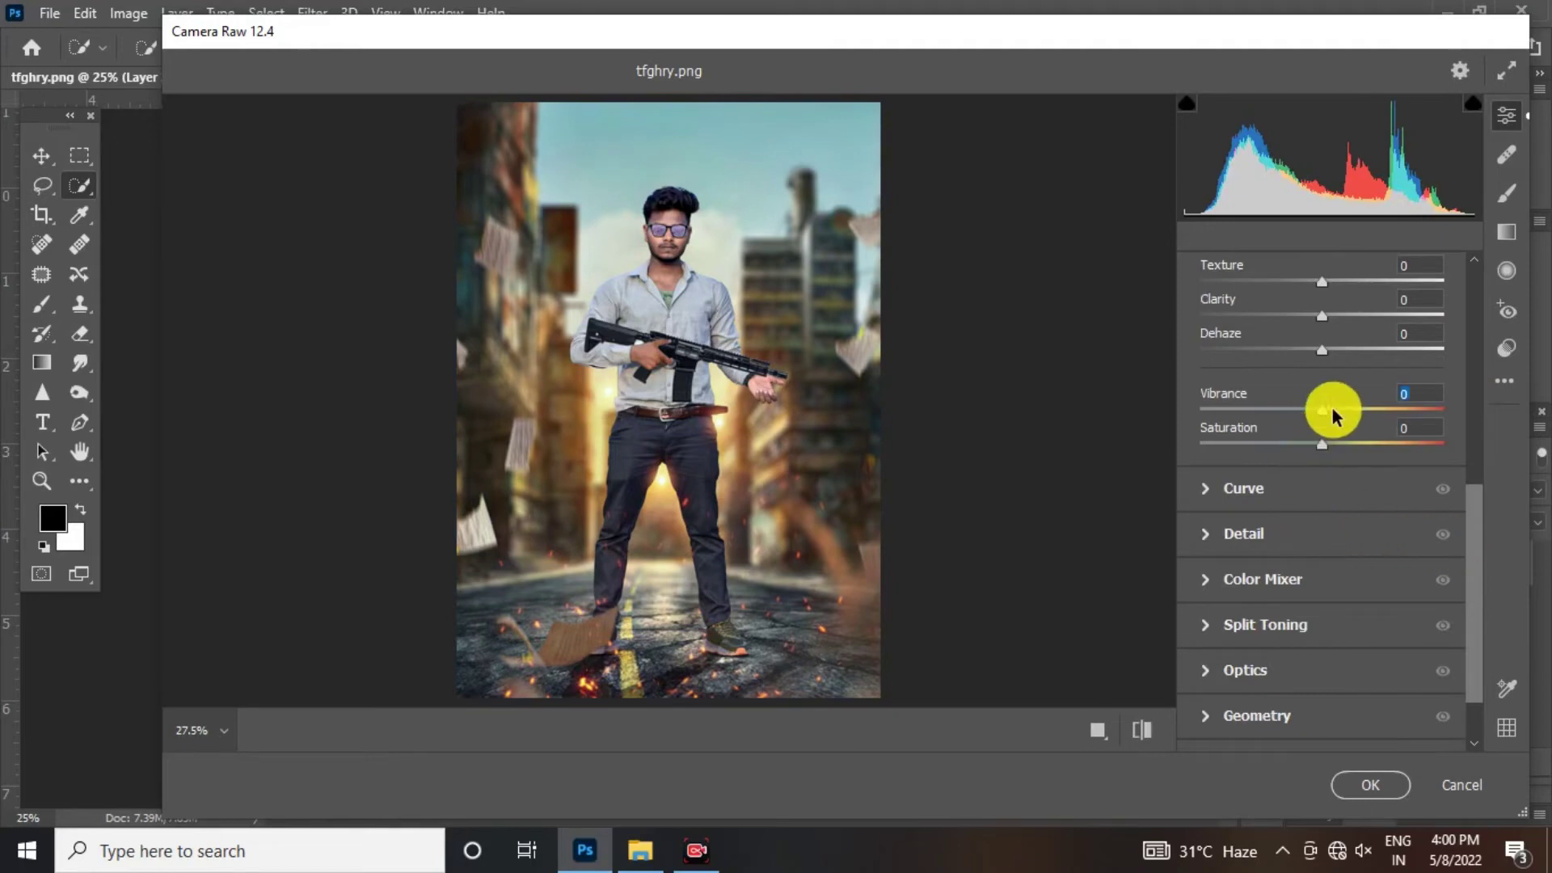
scroll(1402, 493, "up", 2)
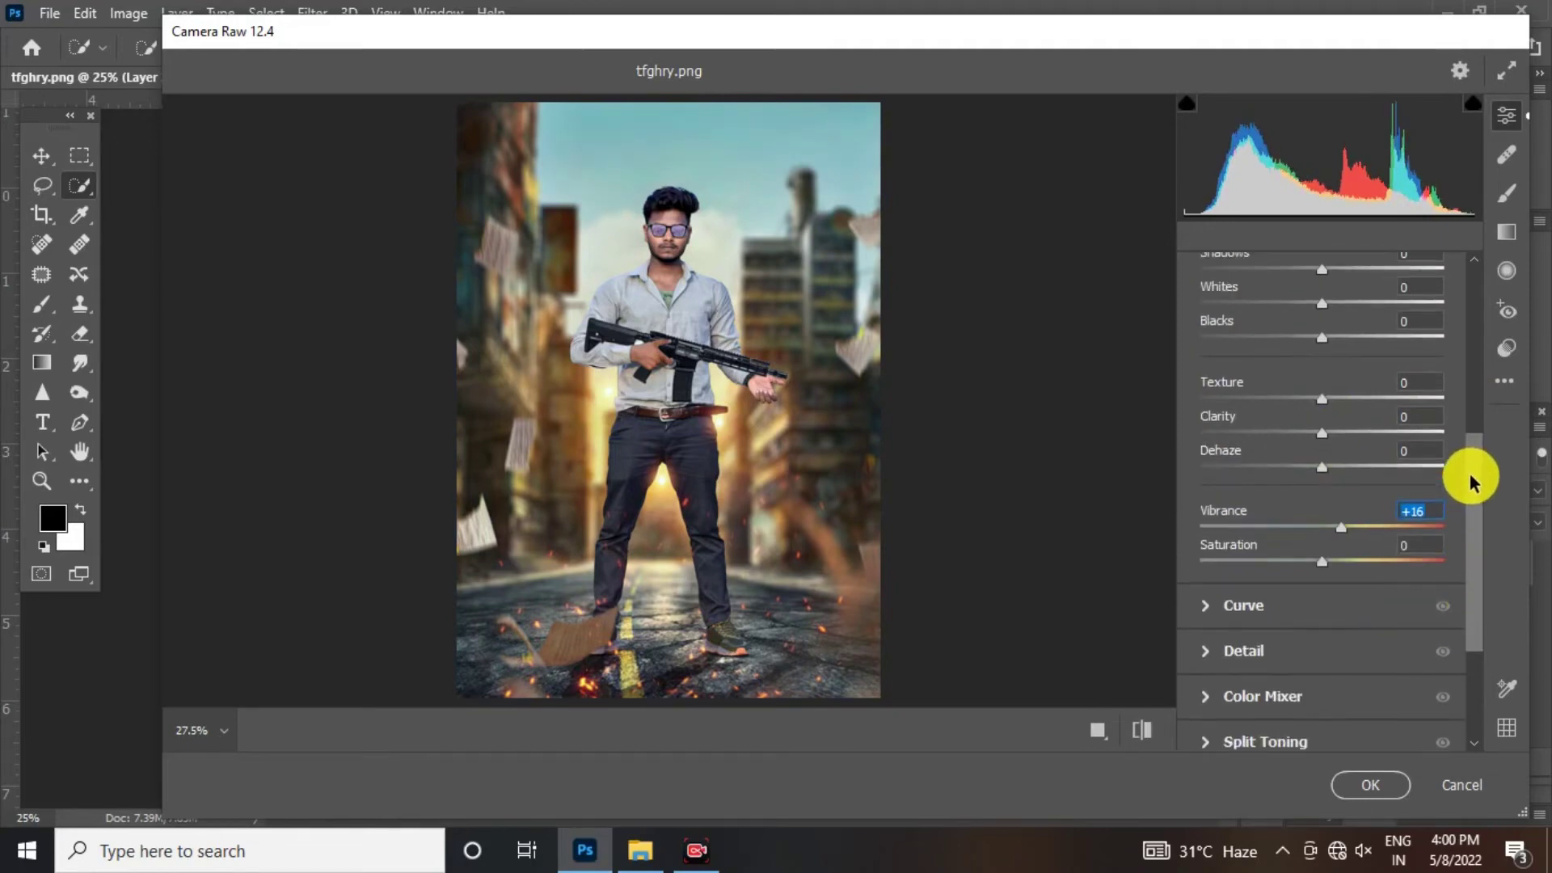
left_click_drag(1335, 312, 1343, 311)
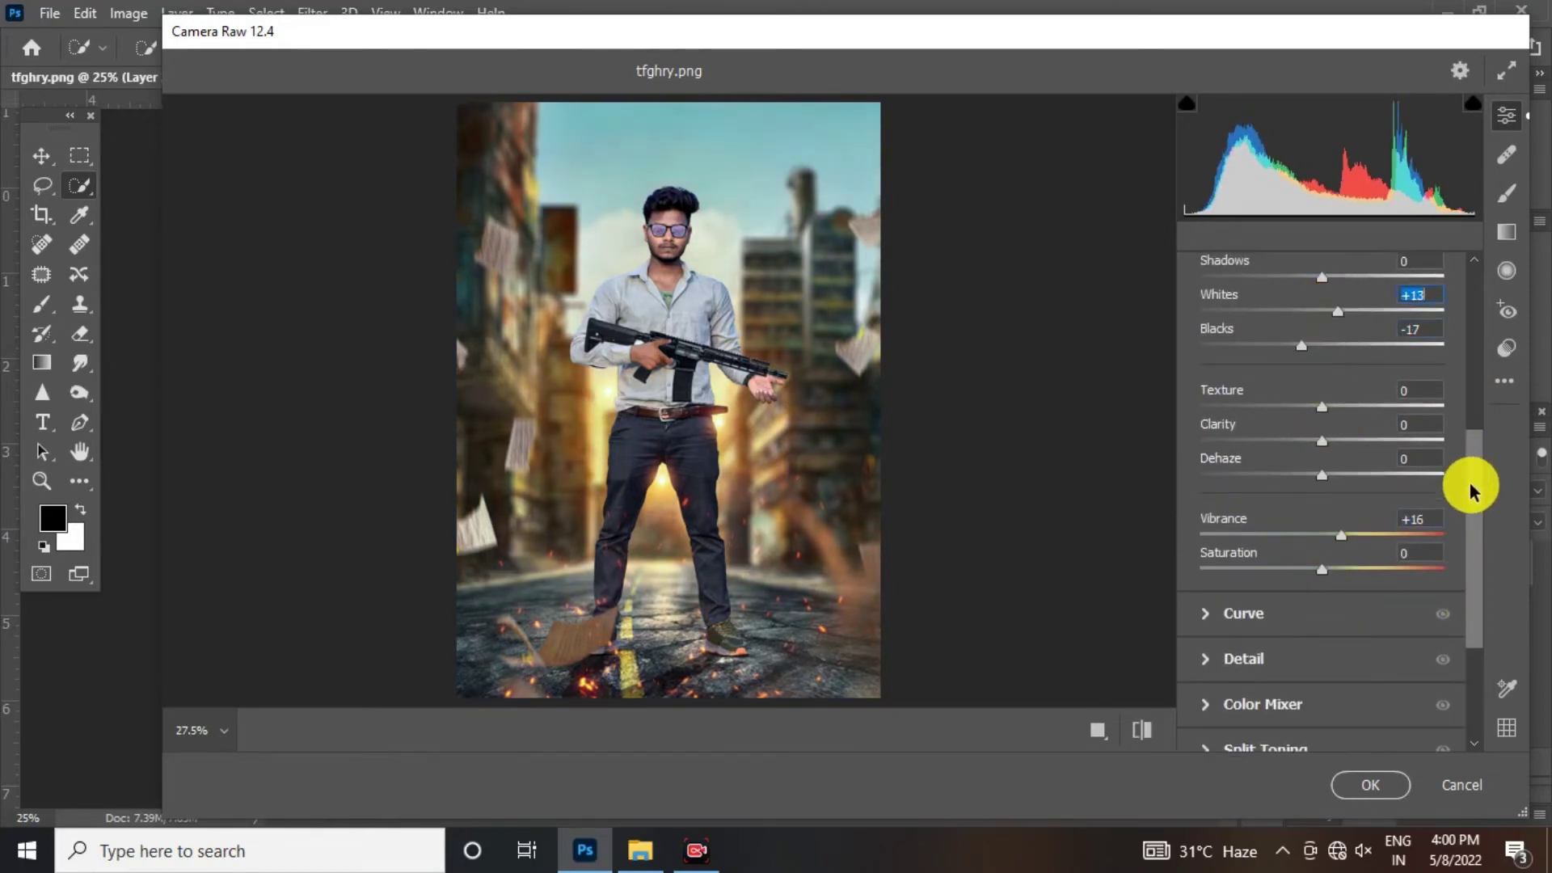
scroll(1476, 496, "up", 1)
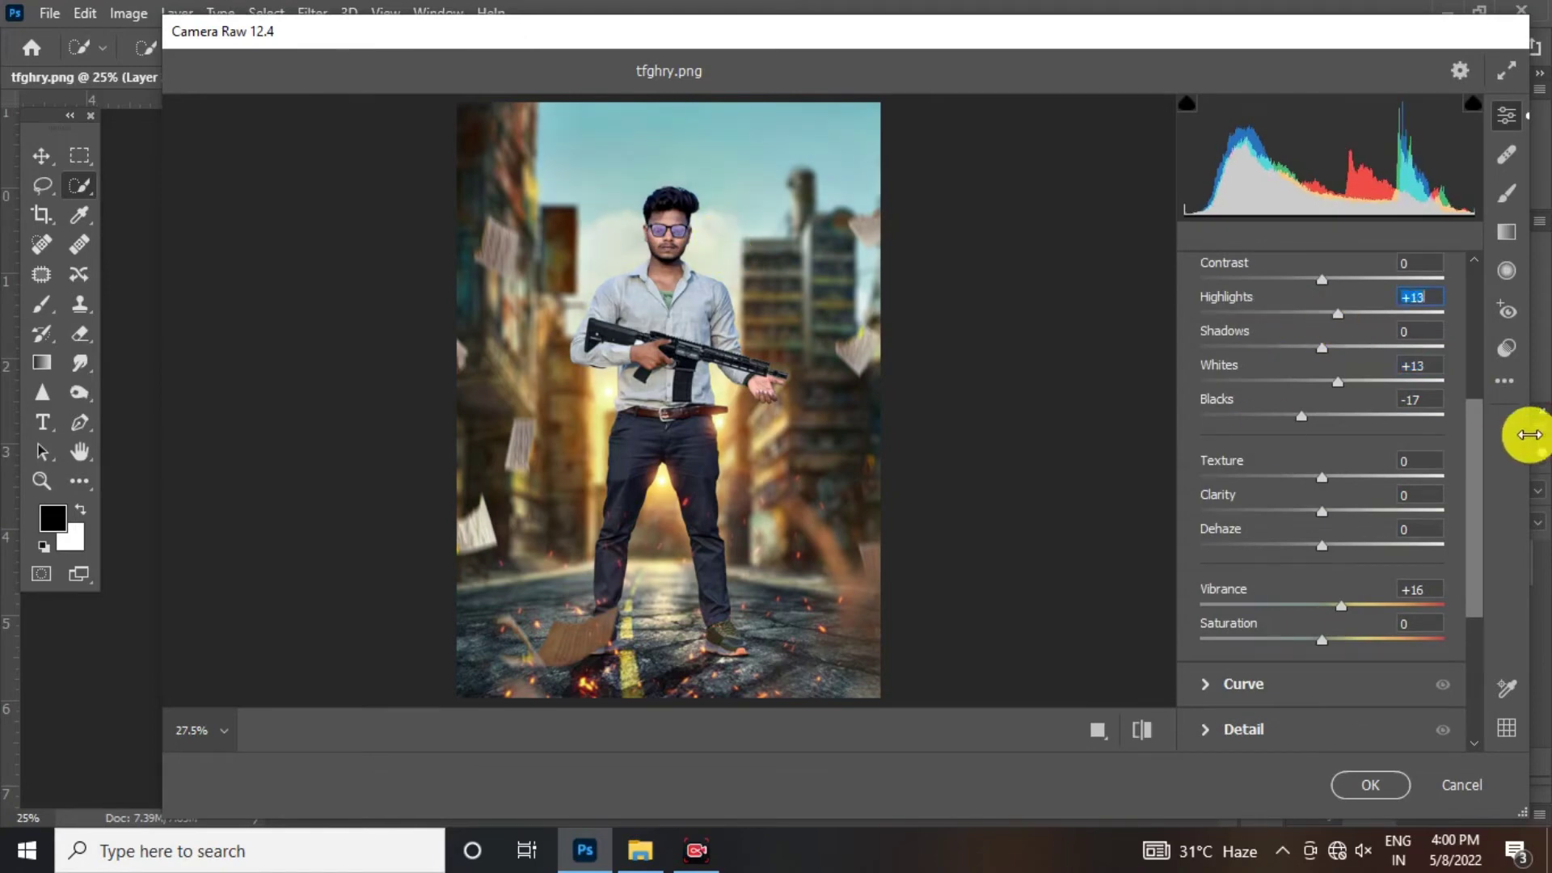
Step: Adjust the saturation in the Color Mixer, set the Blues hue to -16, and apply the Camera Raw Filter
scroll(1461, 557, "down", 3)
left_click(1283, 522)
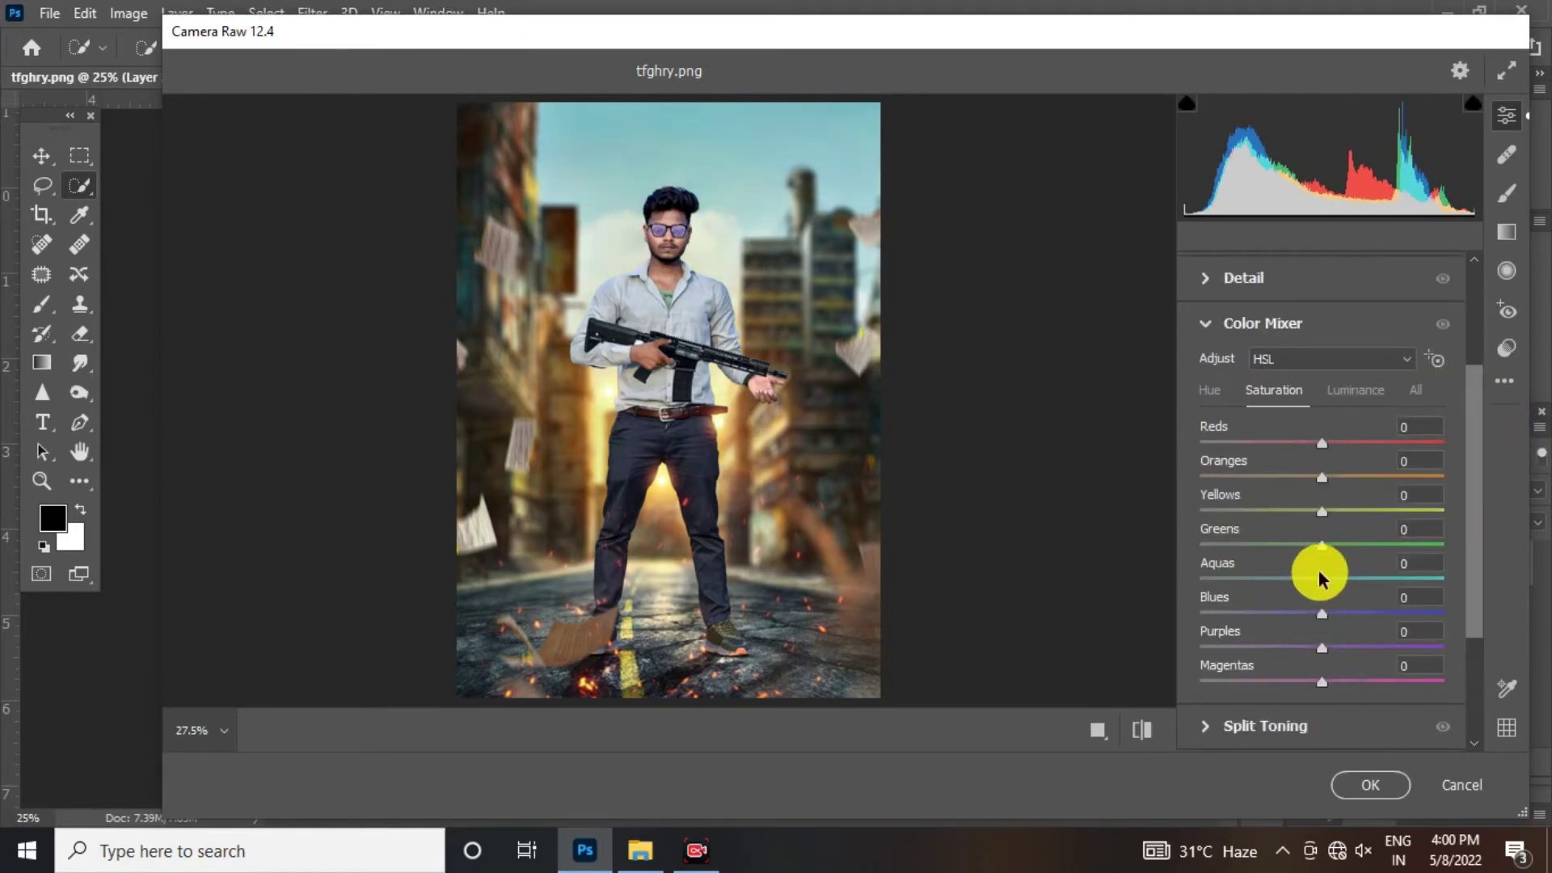
left_click(1213, 395)
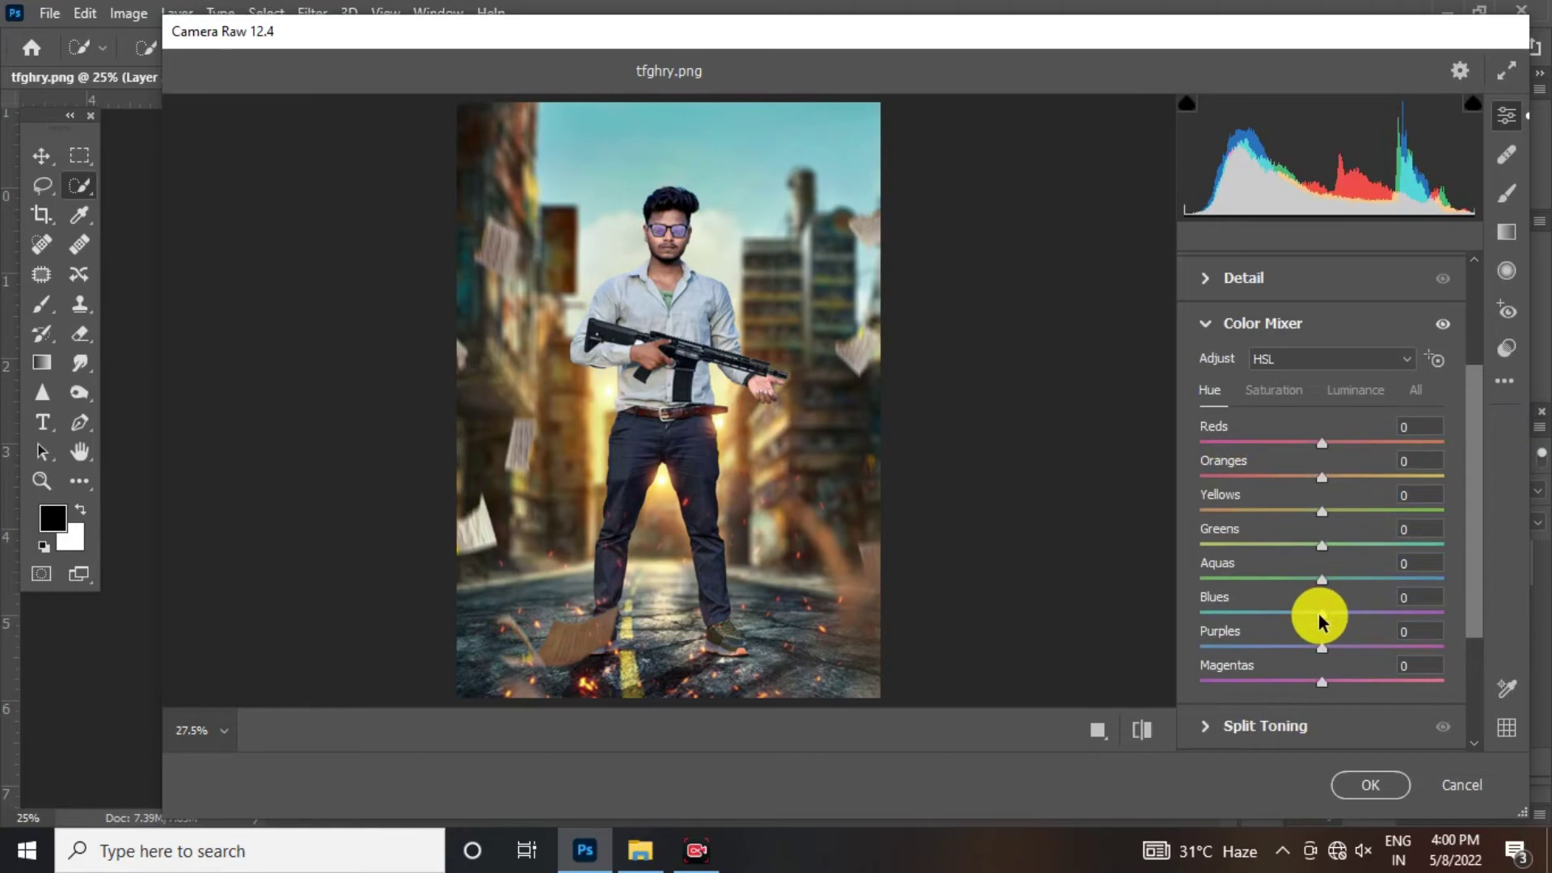
left_click(688, 238)
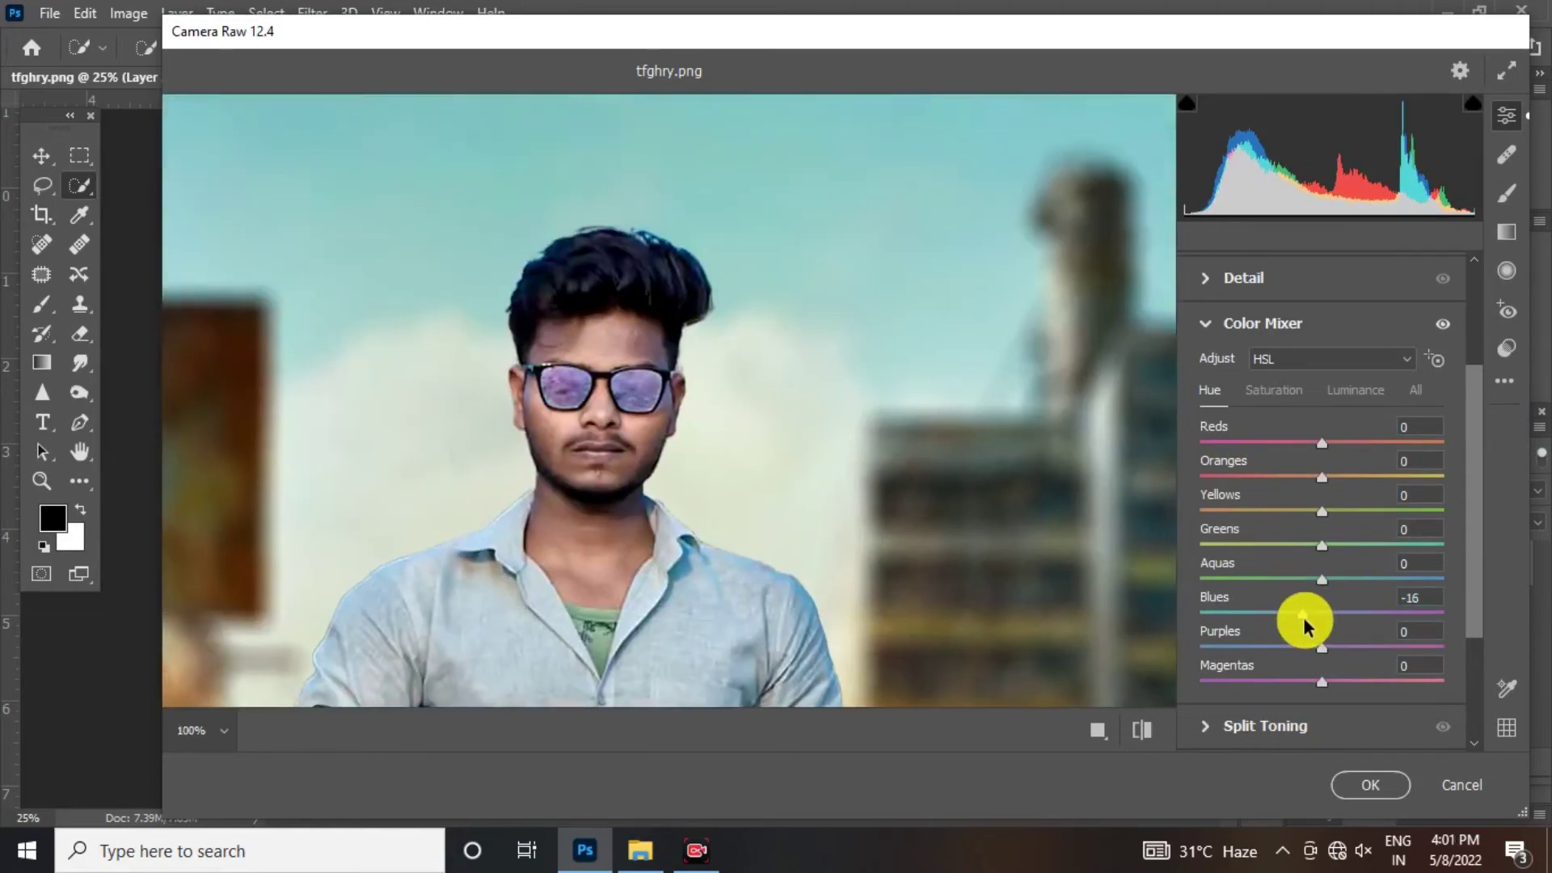
left_click(1351, 781)
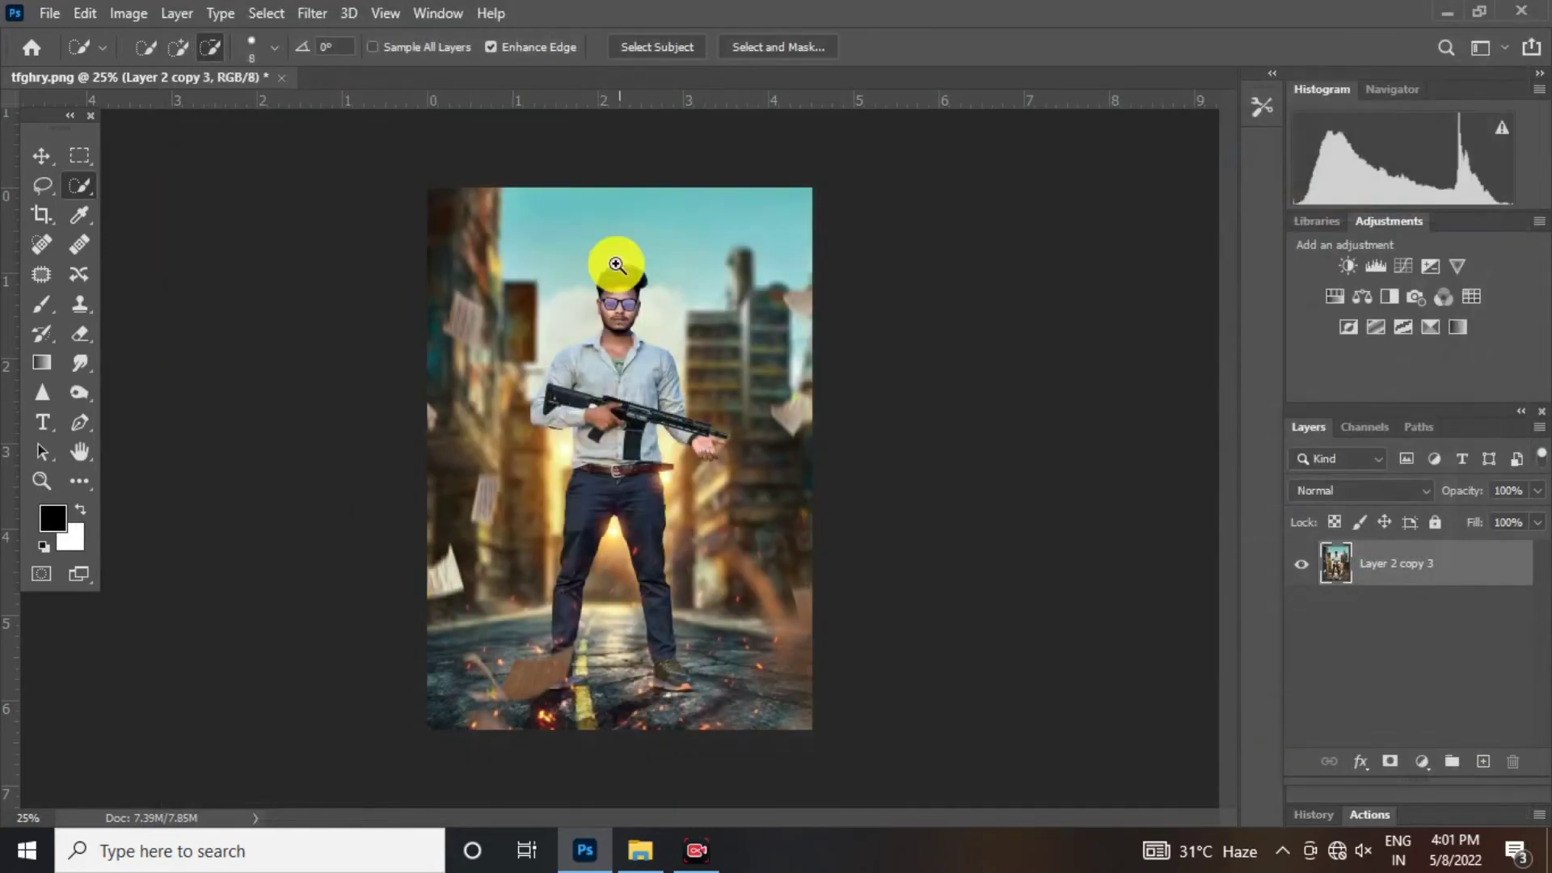
Step: Duplicate the merged image layer
scroll(635, 312, "up", 5)
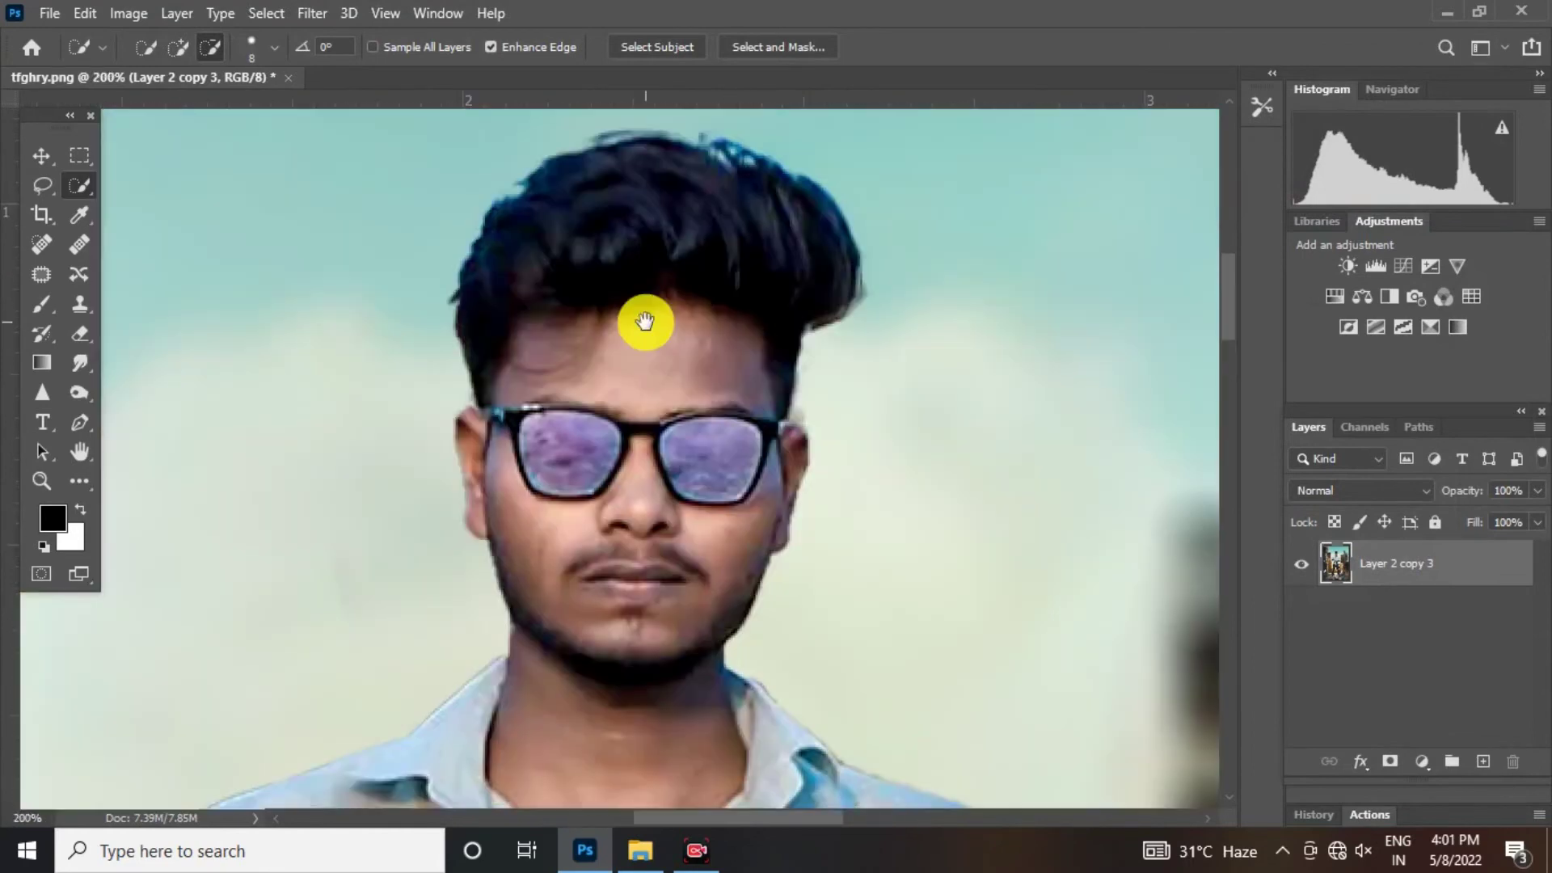
right_click(1435, 574)
left_click(1164, 123)
left_click(960, 215)
Step: Set up the Mixer Brush with Wet 46%, Load 71%, Mix 78% and Flow 46%
left_click(32, 306)
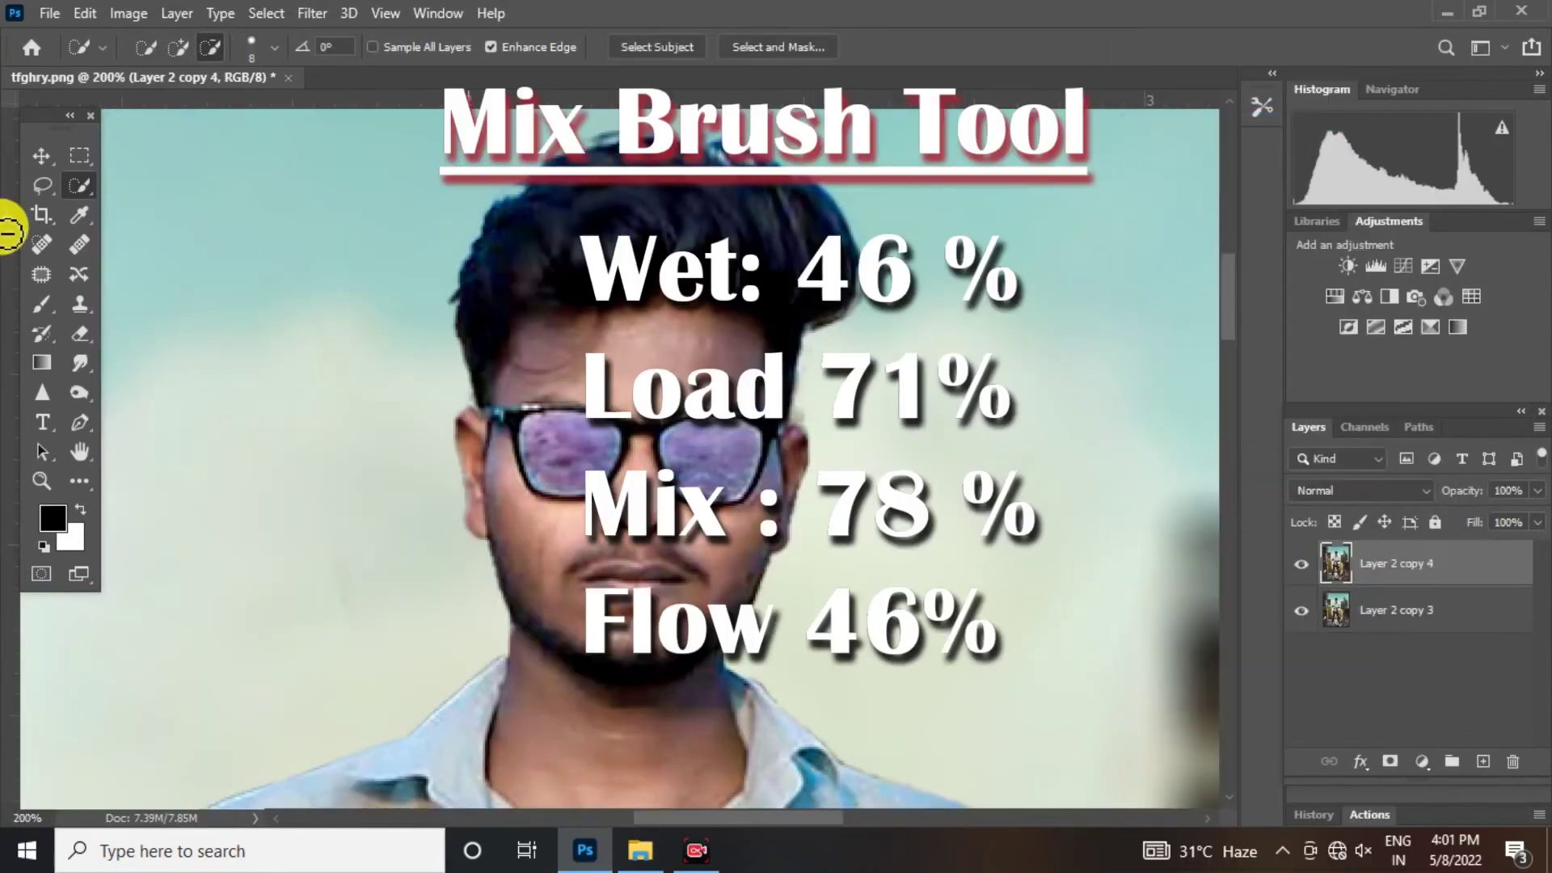
right_click(31, 306)
left_click(98, 308)
right_click(27, 312)
left_click(105, 354)
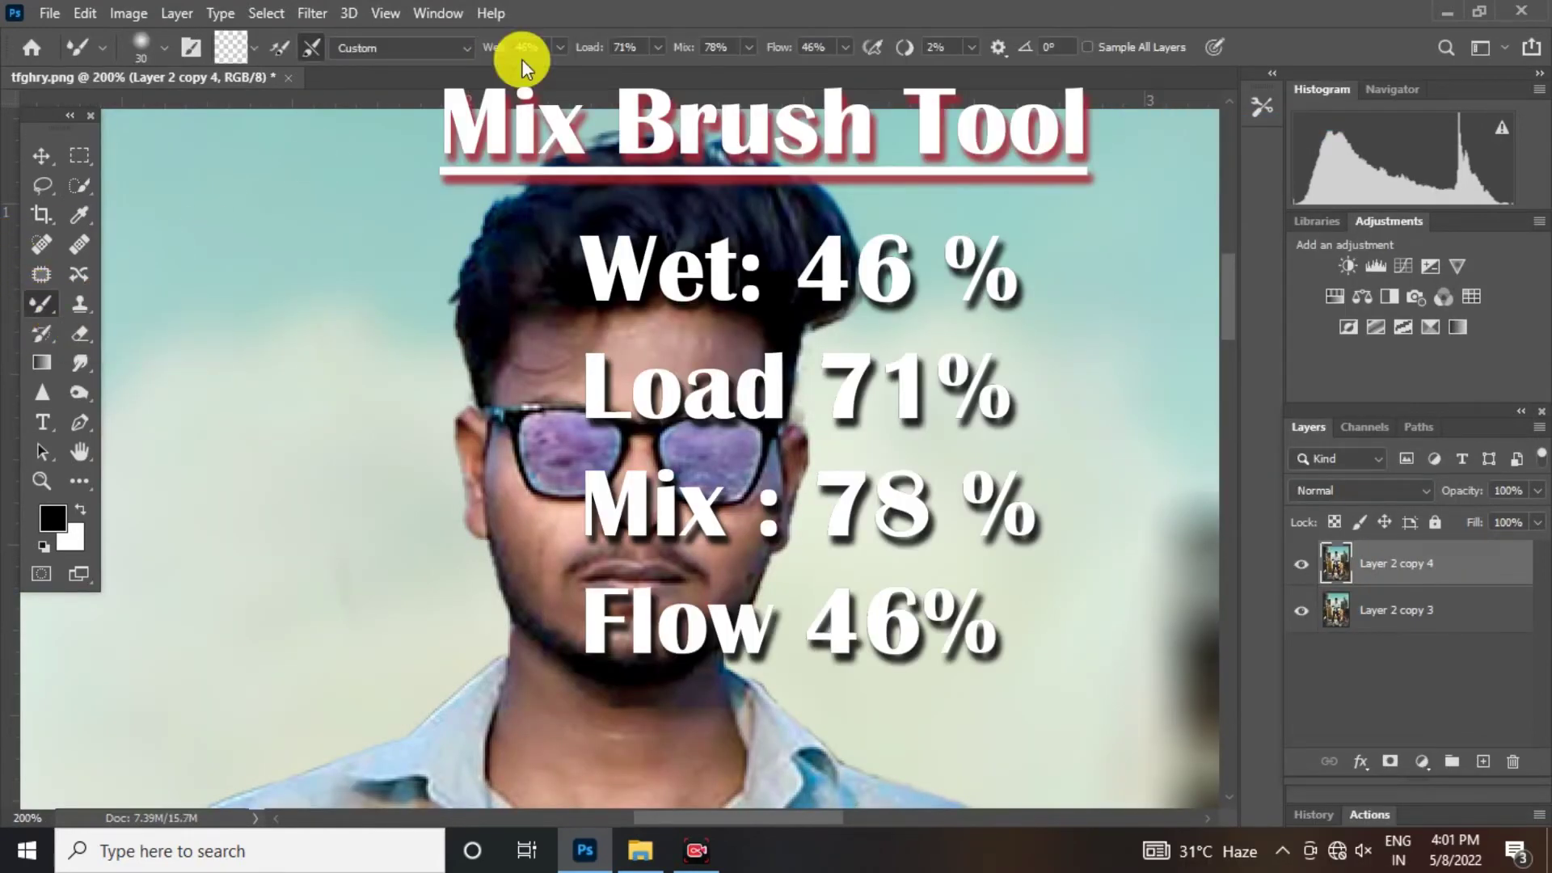
left_click(561, 46)
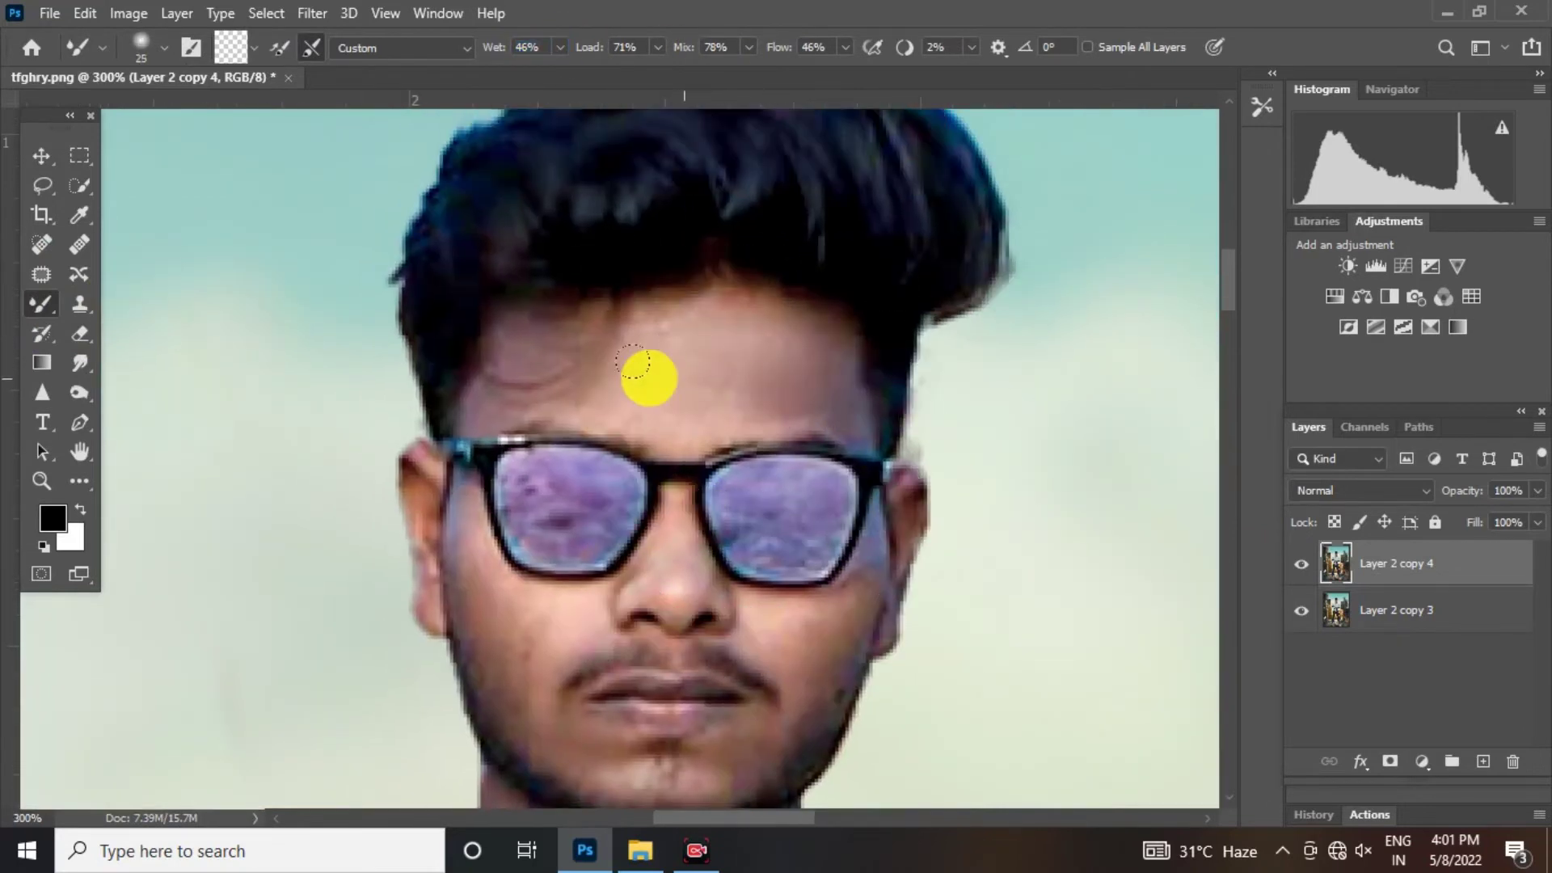
Step: Smooth the skin of the man's forehead and face with small Mixer Brush strokes
mouse_move(633, 361)
left_mouse_down()
mouse_move(550, 365)
mouse_move(867, 357)
mouse_move(650, 398)
mouse_move(653, 300)
left_mouse_up()
key("bracketleft")
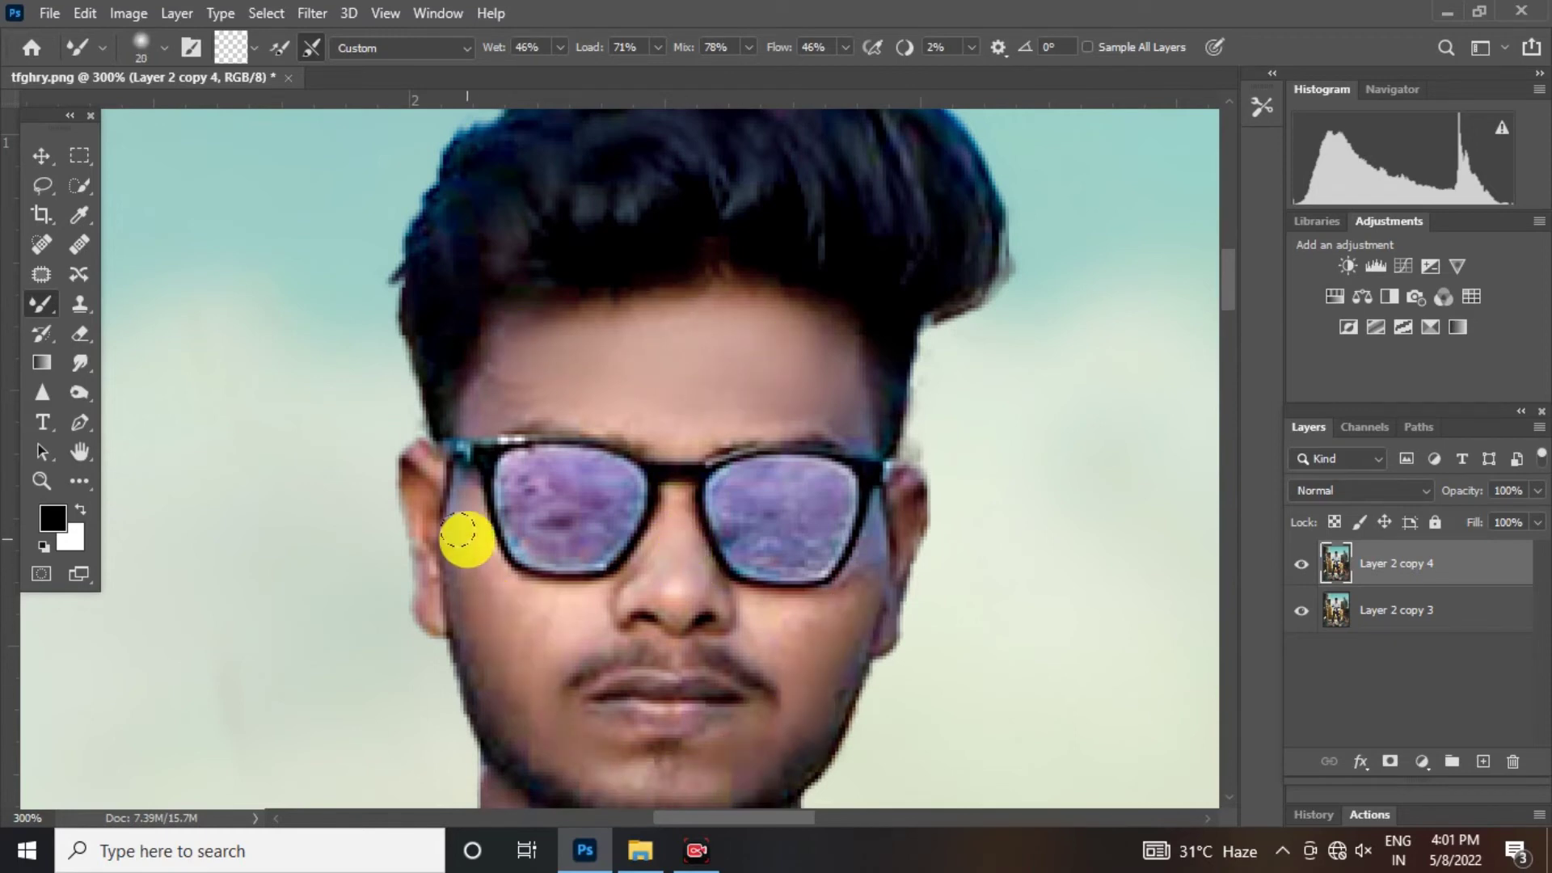
mouse_move(792, 680)
left_mouse_down()
mouse_move(832, 510)
mouse_move(861, 464)
left_mouse_up()
Step: Smooth the skin of the man's neck and hands with the Mixer Brush at an adjusted size
key("ctrl+minus")
key("bracketright")
key("bracketright")
key("bracketright")
key("bracketright")
left_click_drag(646, 575, 653, 417)
key("ctrl+minus")
left_click_drag(683, 699, 749, 396)
key("ctrl+plus")
scroll(681, 423, "down", 2)
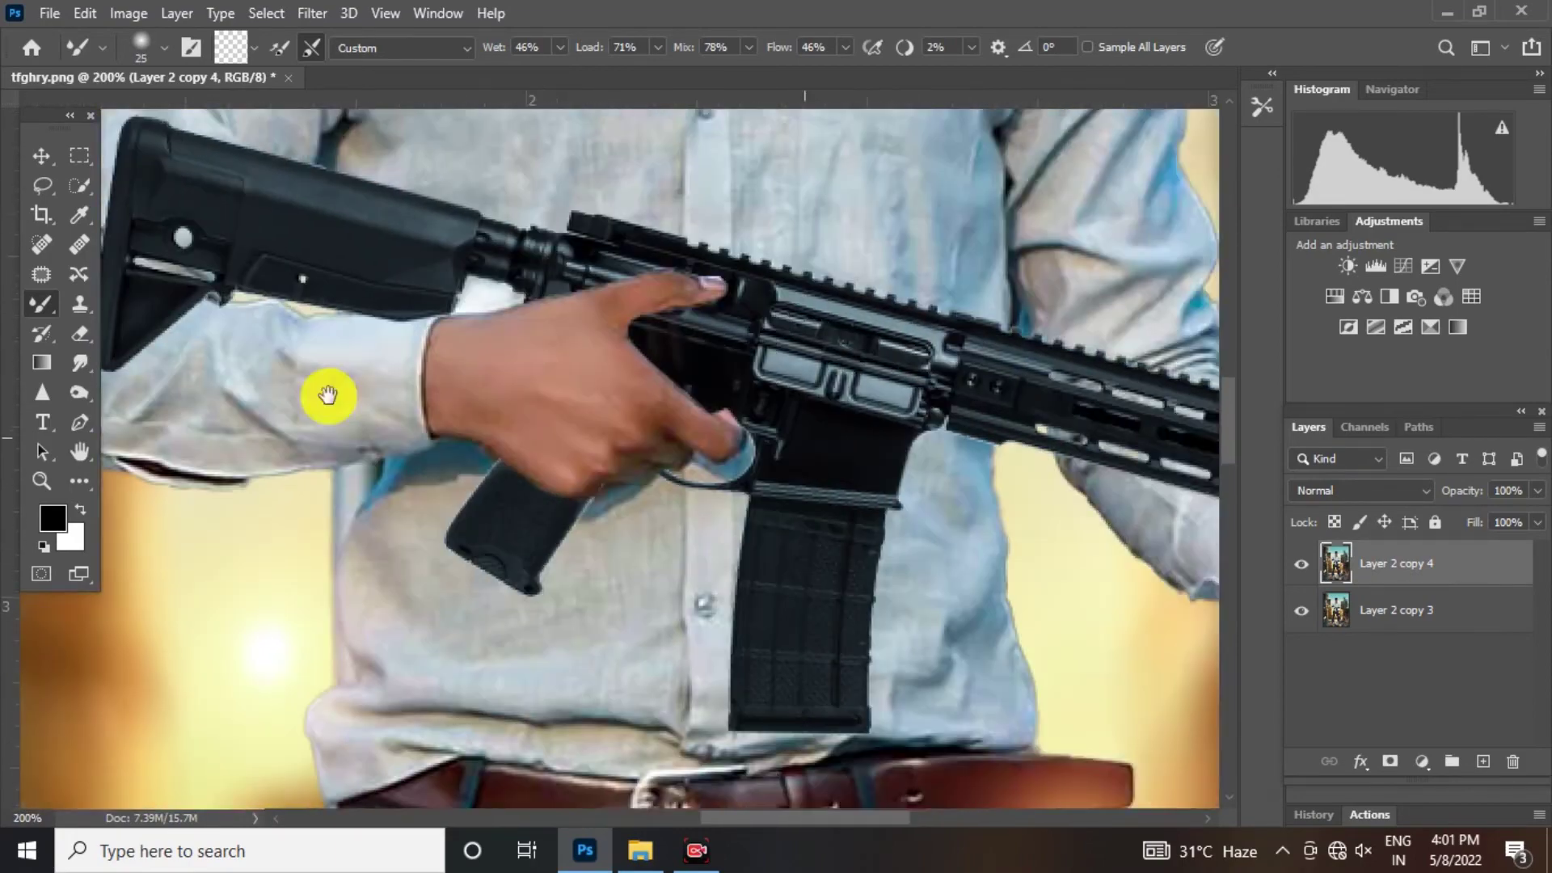
scroll(736, 572, "up", 2)
Step: Flatten the image into a single background layer
scroll(823, 451, "down", 6)
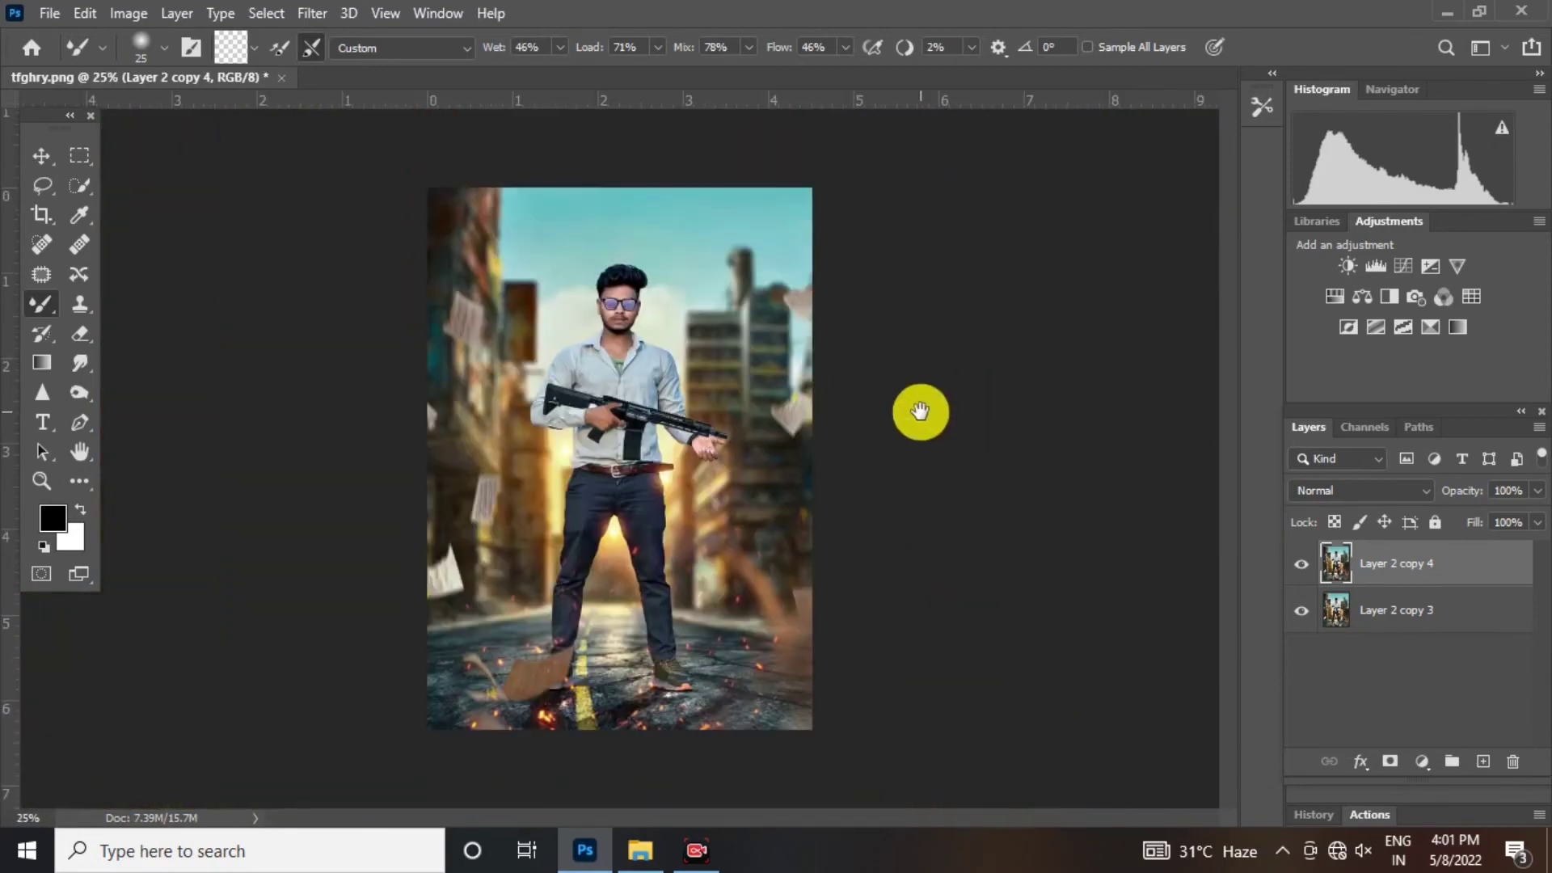
scroll(632, 343, "down", 1)
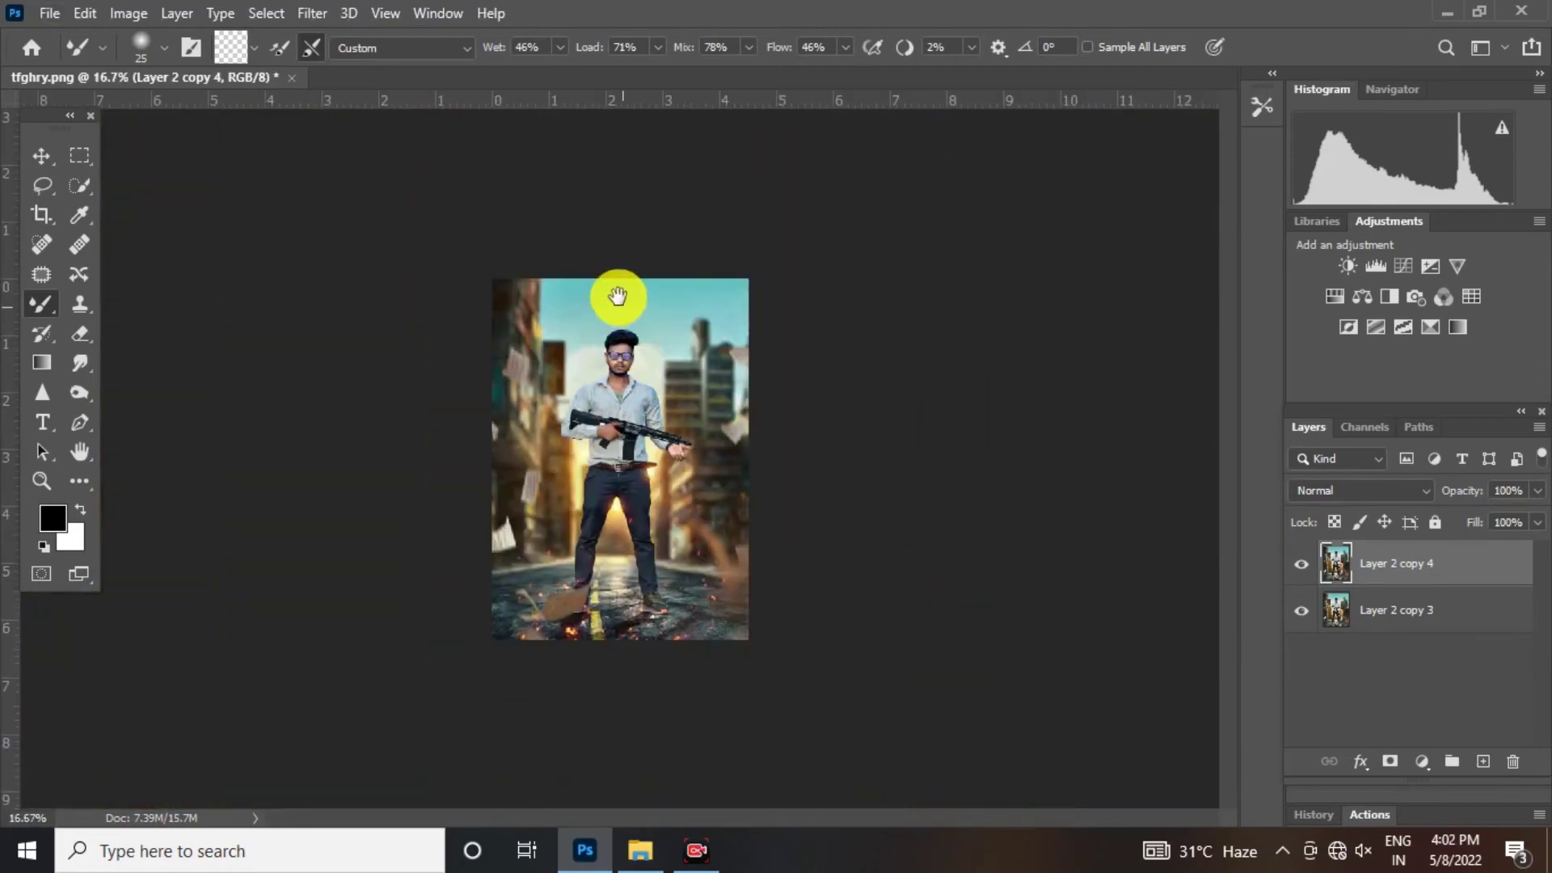
scroll(617, 294, "up", 2)
left_click_drag(655, 317, 638, 284)
left_click(1464, 602)
right_click(1464, 602)
left_click(1241, 706)
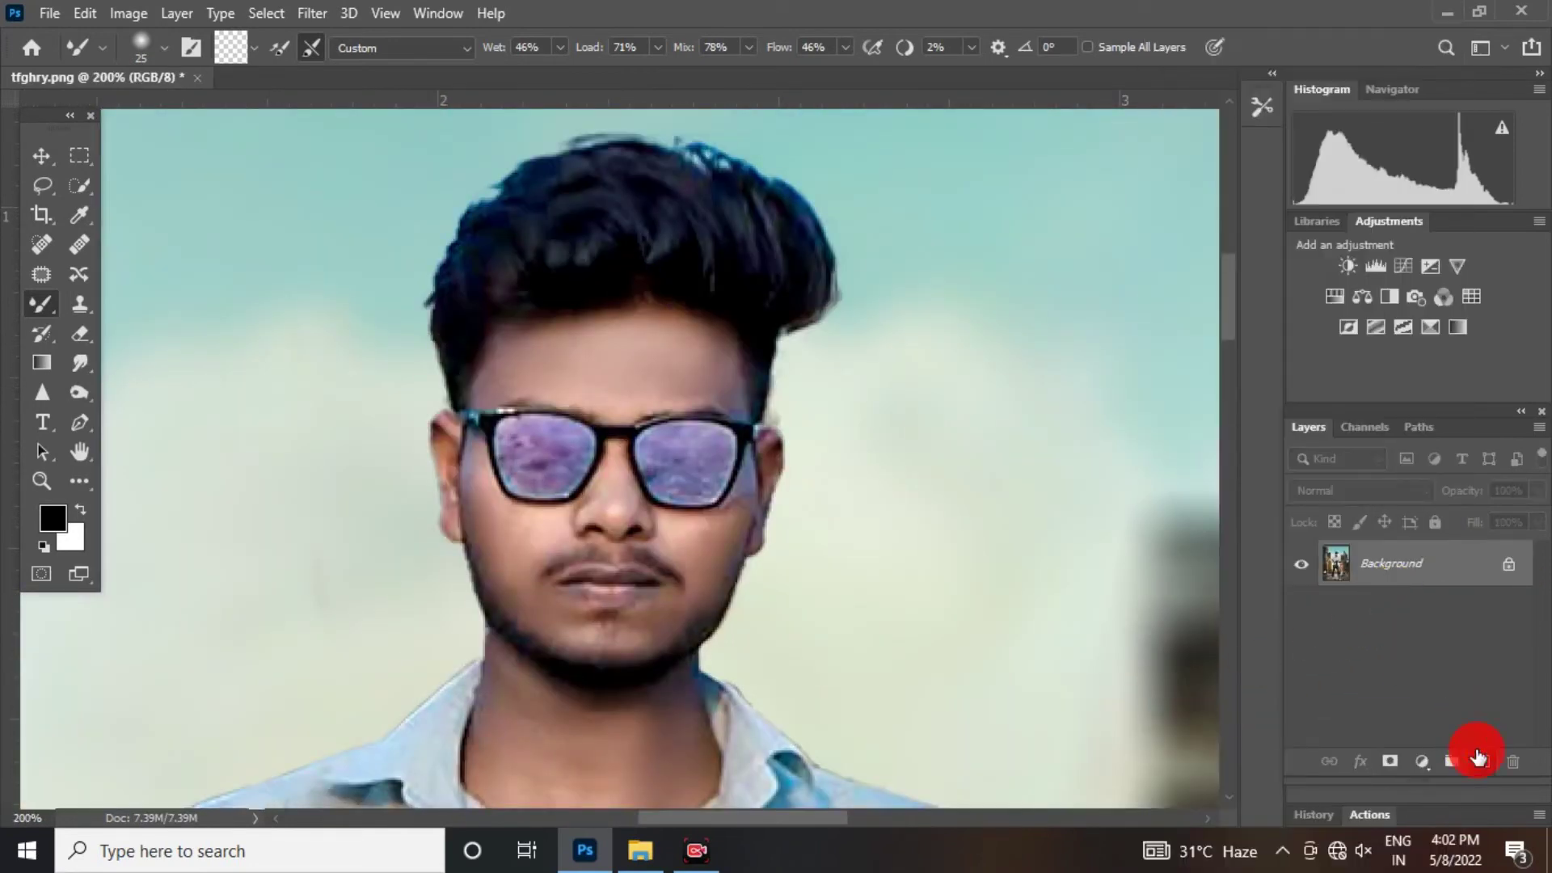
Step: Add a new empty layer above the background and set its blend mode to Color
left_click(1478, 758)
left_click(1334, 490)
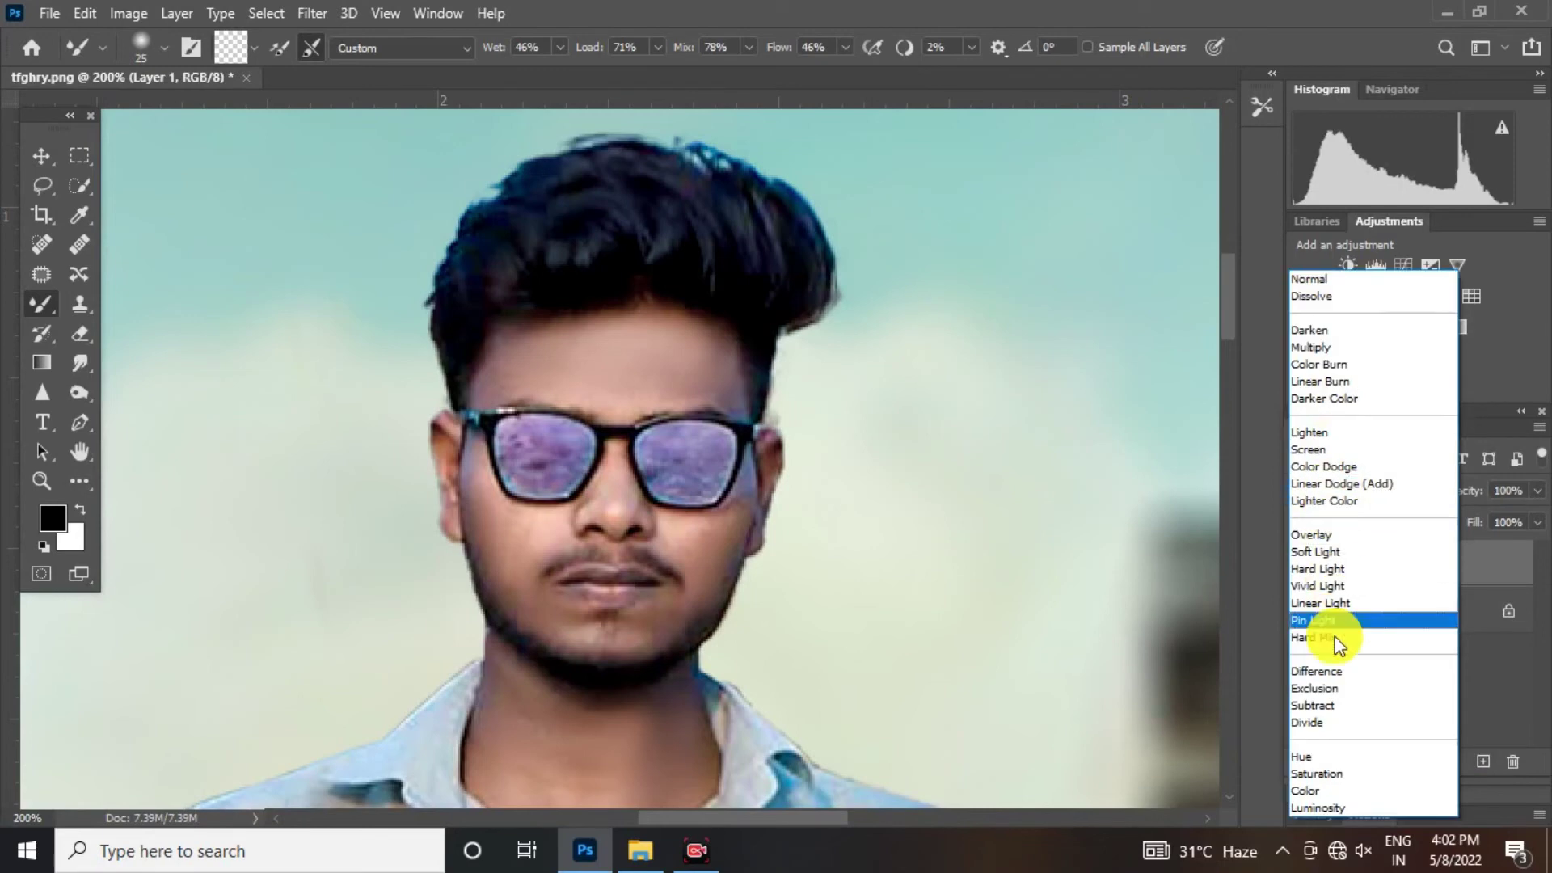
left_click(1311, 799)
Step: Switch to the regular Brush and choose a saturated cyan as the foreground color
scroll(734, 512, "up", 1)
right_click(41, 304)
left_click(142, 299)
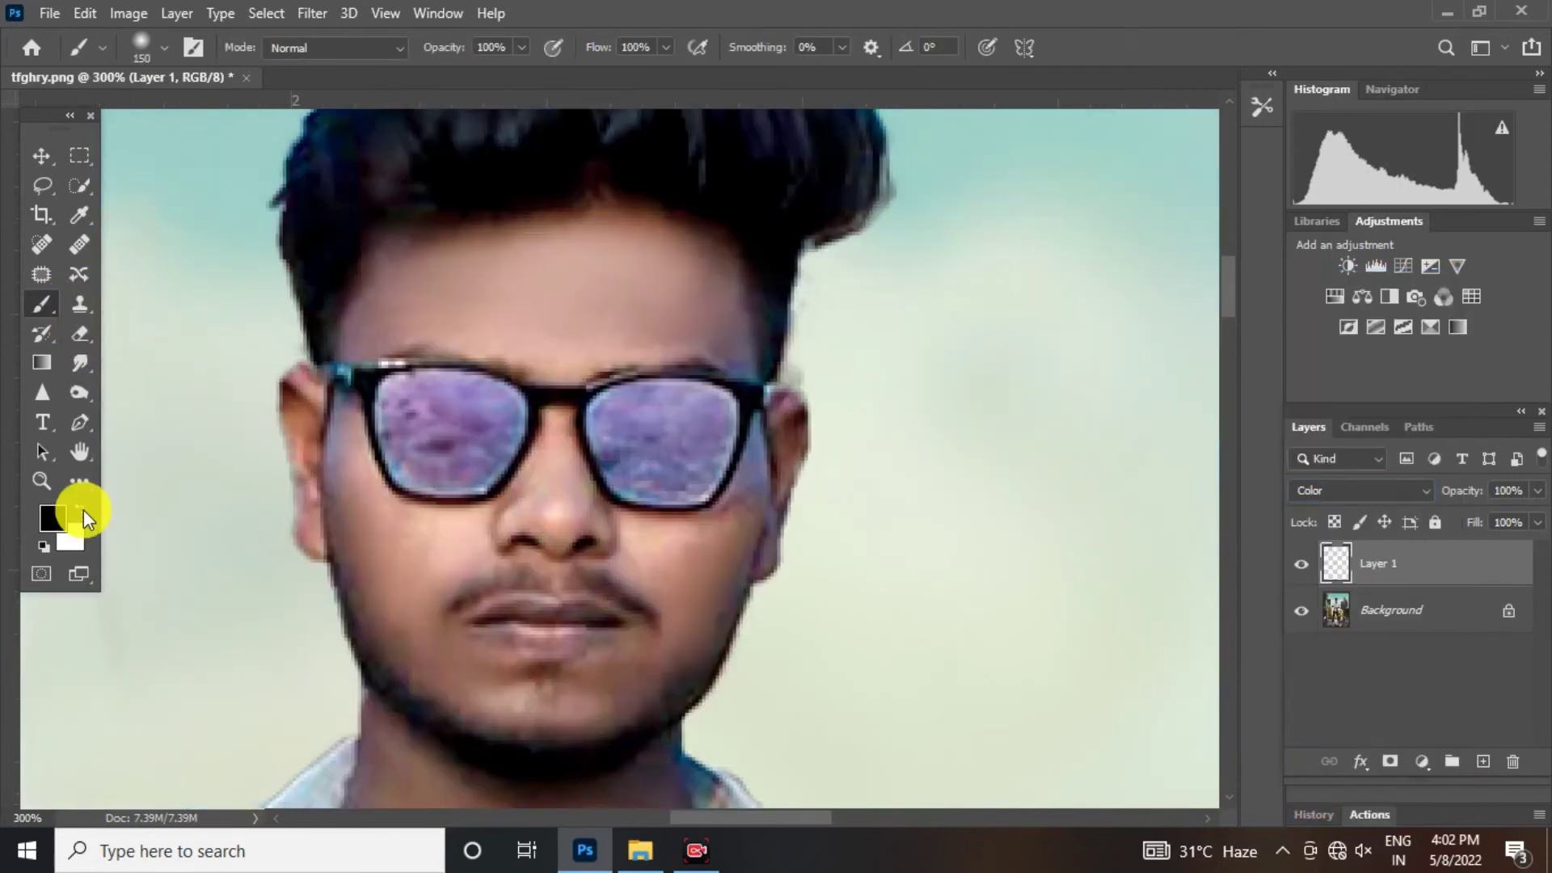
left_click(51, 513)
left_click(1264, 467)
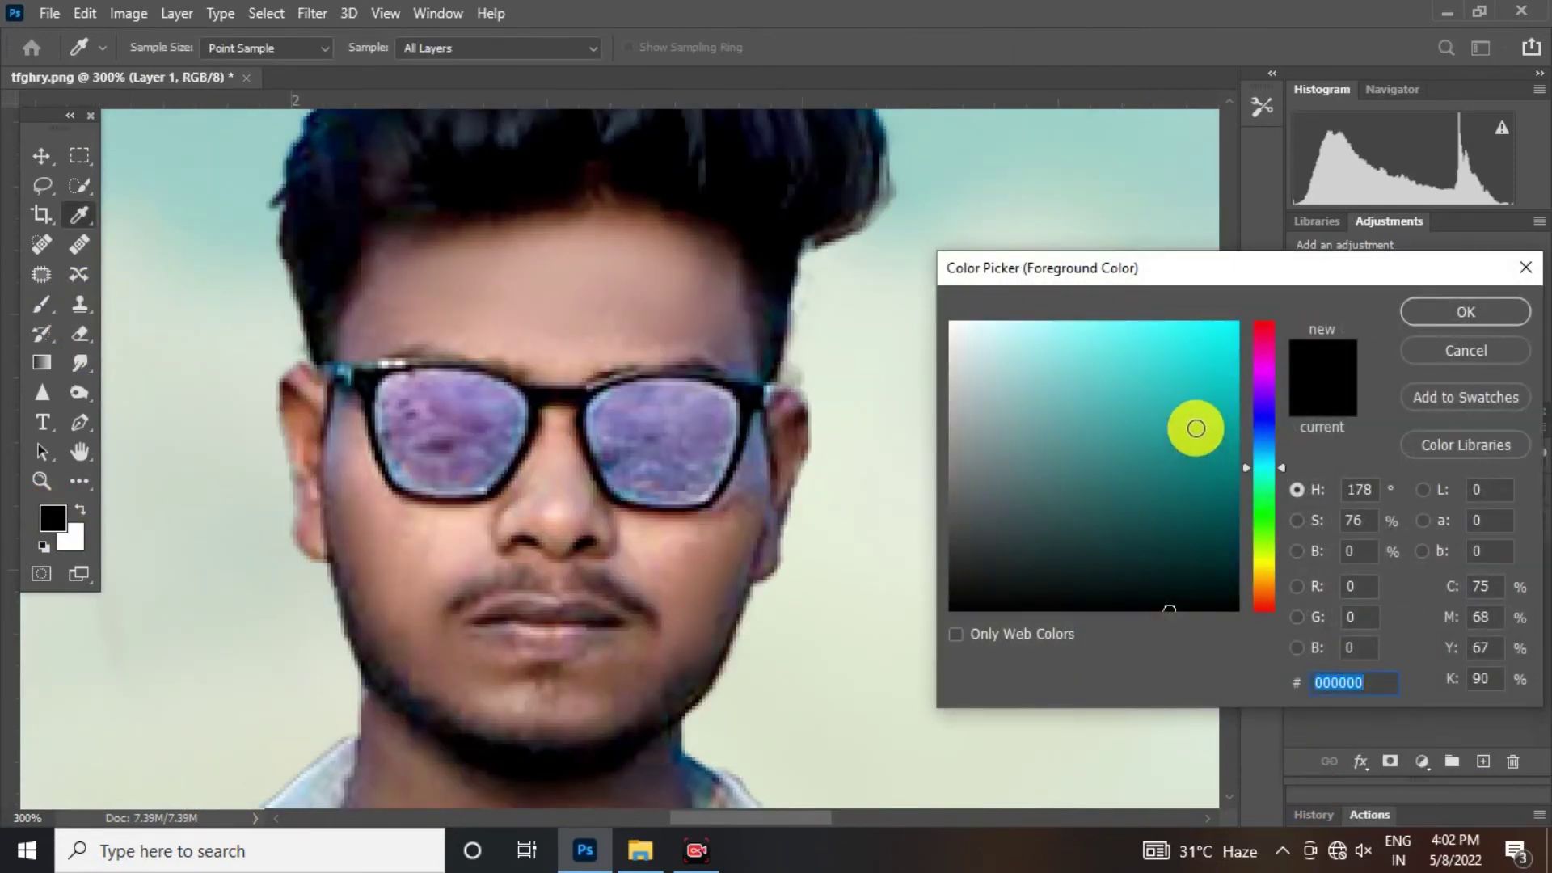
left_click_drag(1195, 426, 1240, 428)
left_click(1463, 311)
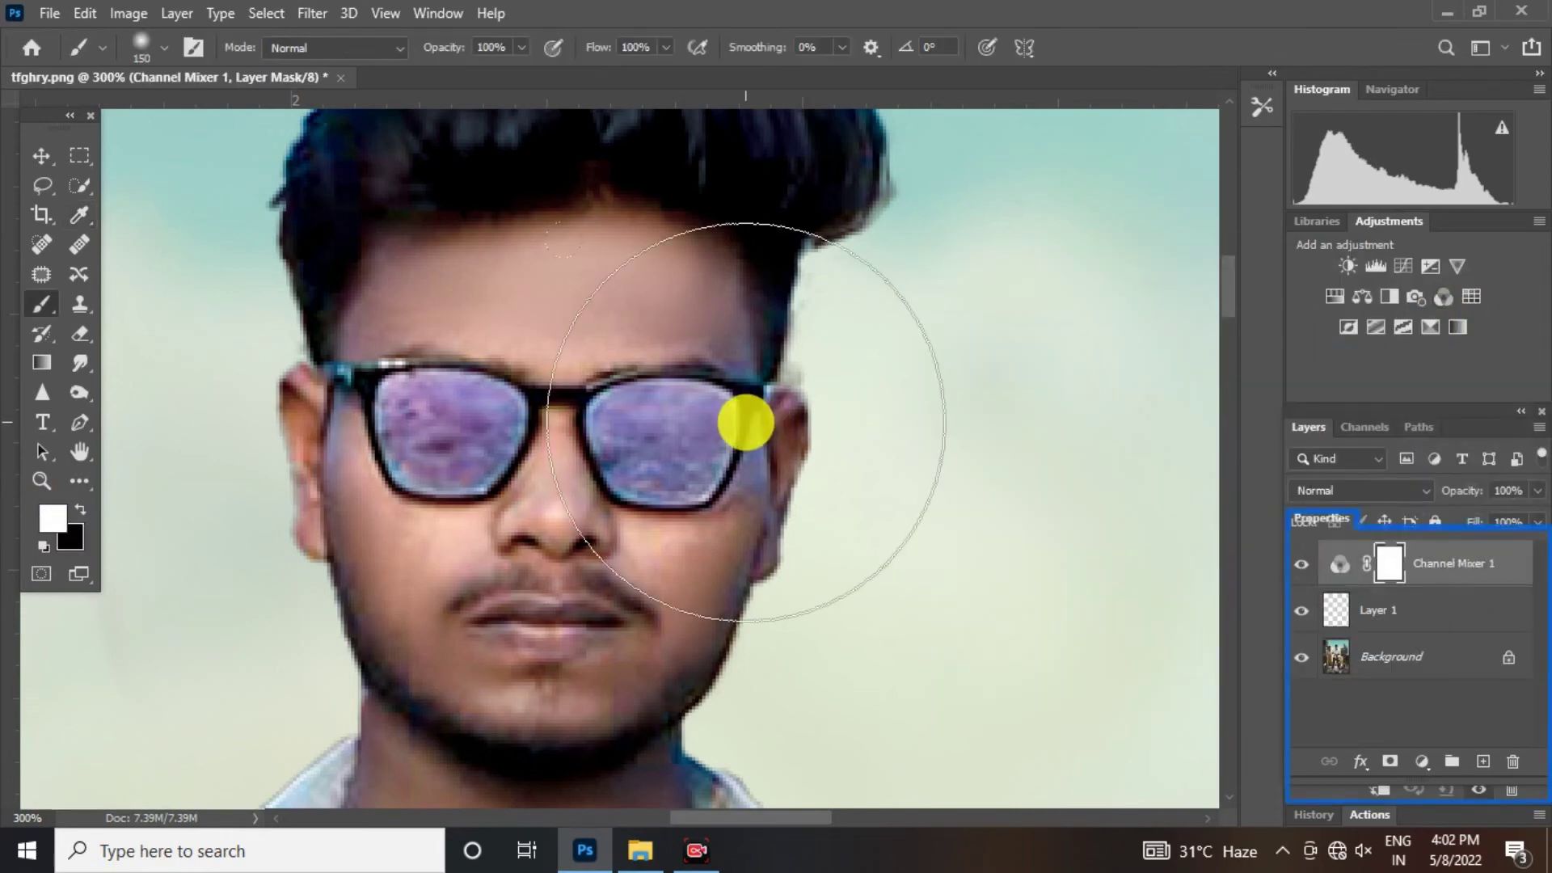
Step: Delete the Channel Mixer adjustment layer and reduce the brush size to 10 for painting the sunglasses
left_click_drag(1447, 566, 1504, 764)
left_click(719, 416, "ctrl")
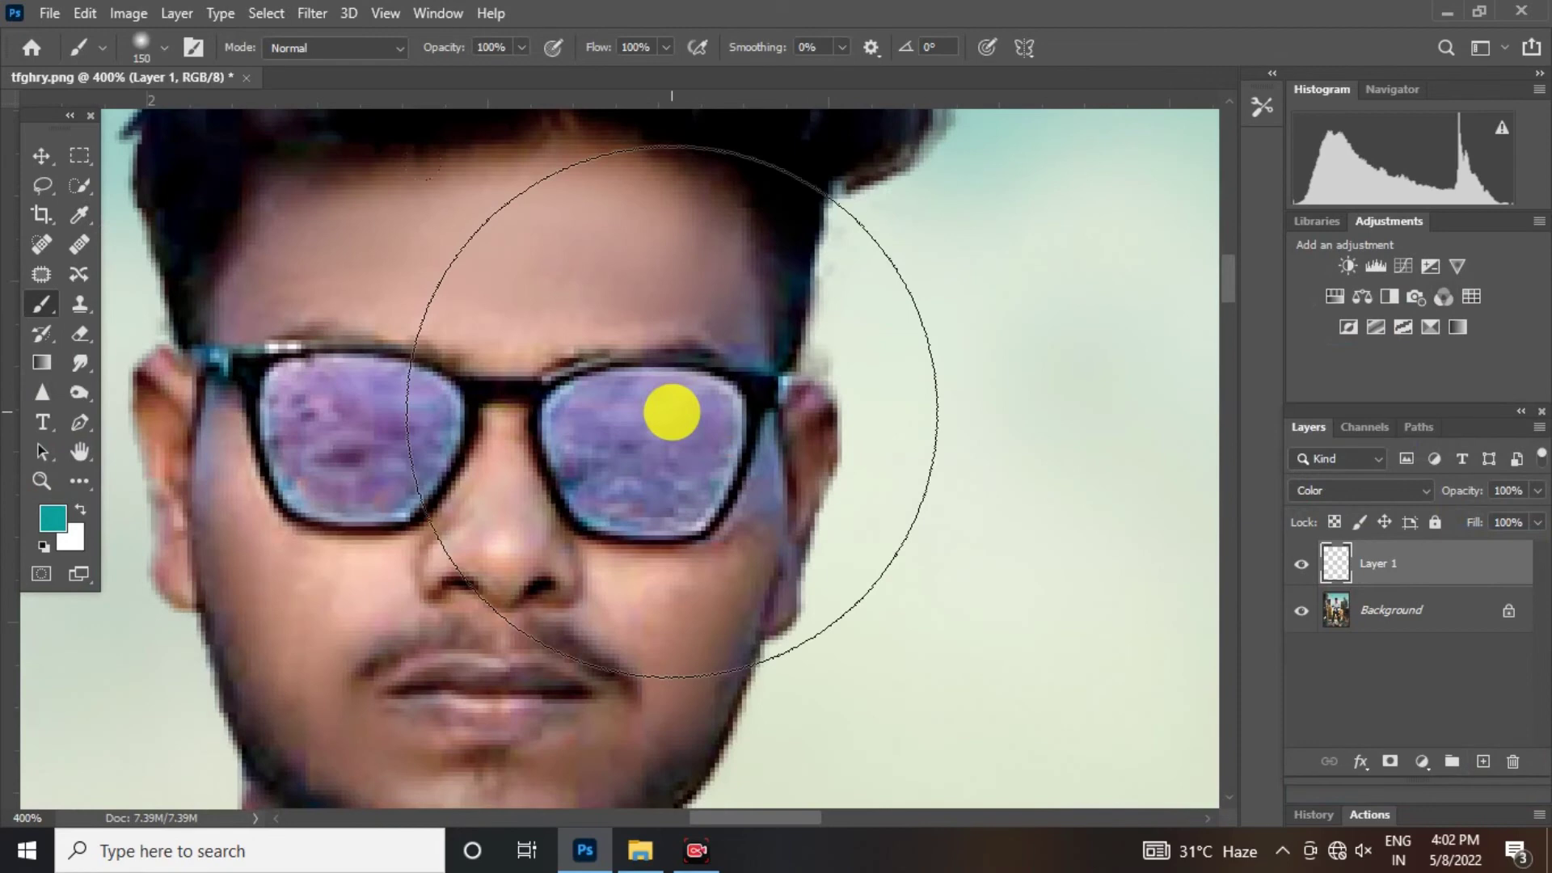
key("bracketleft")
key("bracketleft")
key("bracketleft")
key("bracketleft")
key("bracketleft")
key("bracketleft")
key("bracketleft")
key("bracketleft")
key("bracketleft")
key("bracketleft")
key("bracketleft")
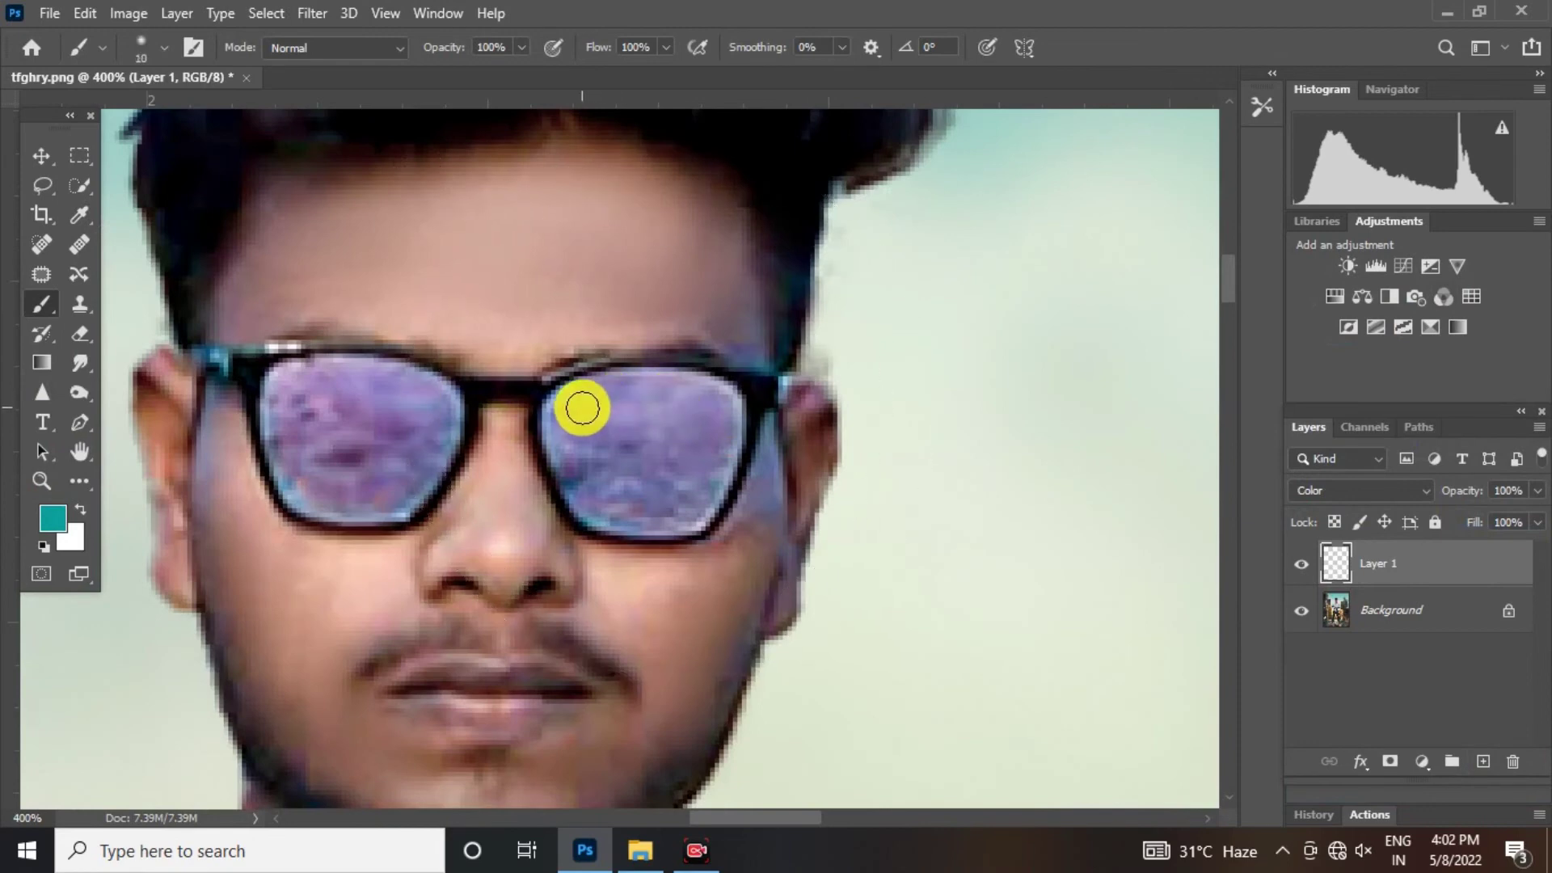
Step: Paint both sunglasses lenses cyan on the Color-mode layer, keeping the strokes inside the frames
mouse_move(593, 399)
left_mouse_down()
mouse_move(665, 386)
mouse_move(731, 406)
mouse_move(687, 517)
mouse_move(608, 517)
mouse_move(567, 466)
mouse_move(563, 415)
mouse_move(608, 406)
mouse_move(658, 446)
mouse_move(694, 413)
mouse_move(643, 487)
mouse_move(591, 429)
left_mouse_up()
key("bracketright")
key("bracketright")
key("bracketleft")
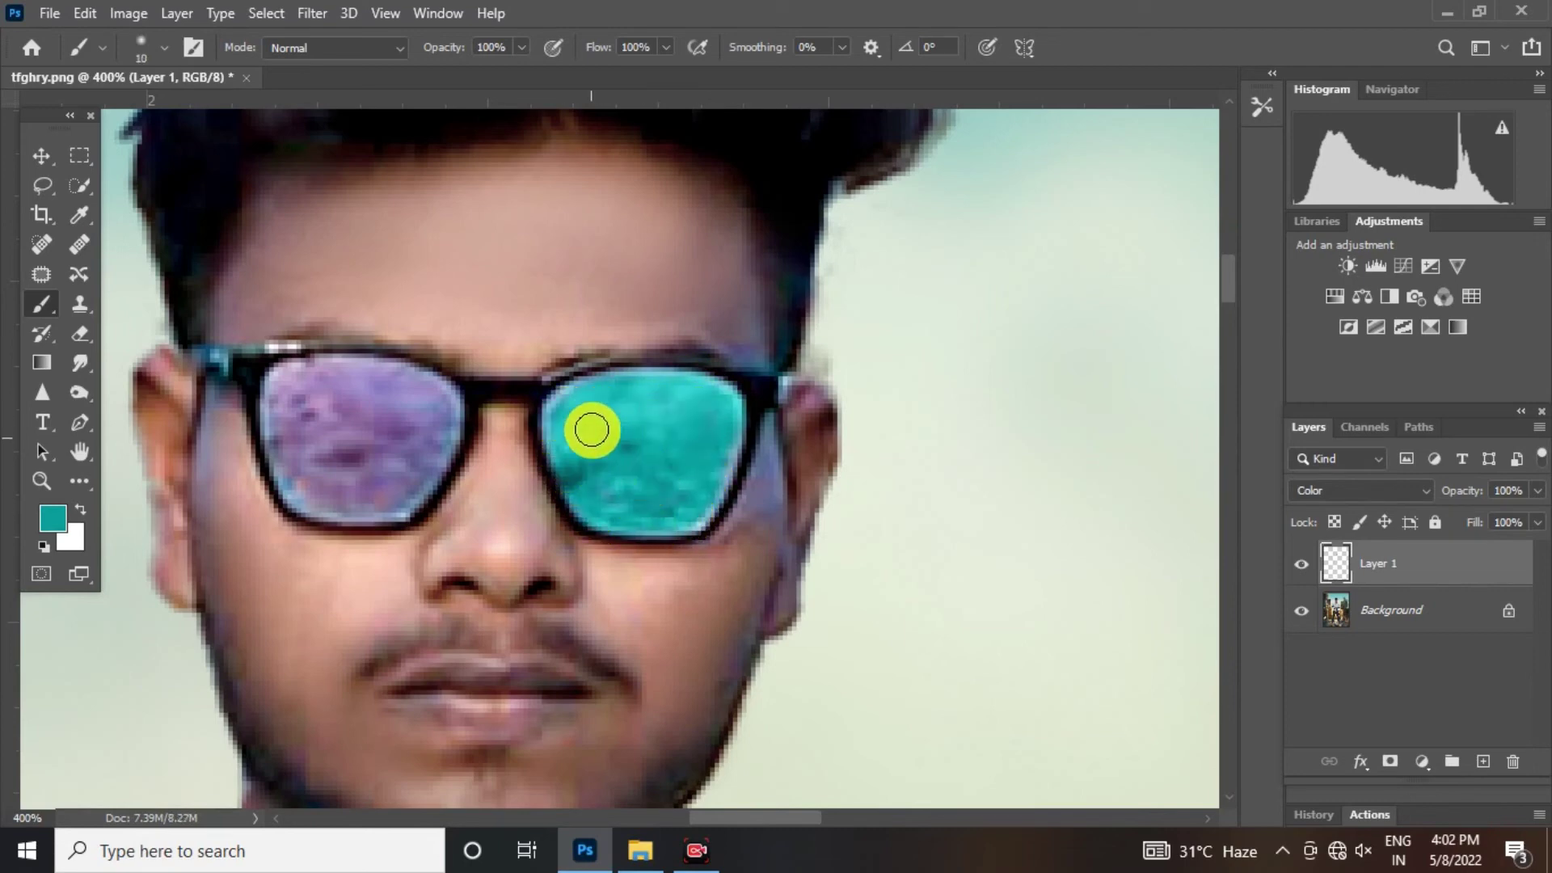
mouse_move(382, 437)
left_mouse_down()
mouse_move(287, 381)
mouse_move(434, 396)
mouse_move(441, 426)
mouse_move(406, 494)
mouse_move(318, 501)
mouse_move(275, 411)
mouse_move(308, 466)
mouse_move(317, 425)
mouse_move(399, 406)
left_mouse_up()
mouse_move(397, 461)
left_mouse_down()
mouse_move(334, 456)
mouse_move(379, 461)
mouse_move(390, 445)
mouse_move(351, 424)
left_mouse_up()
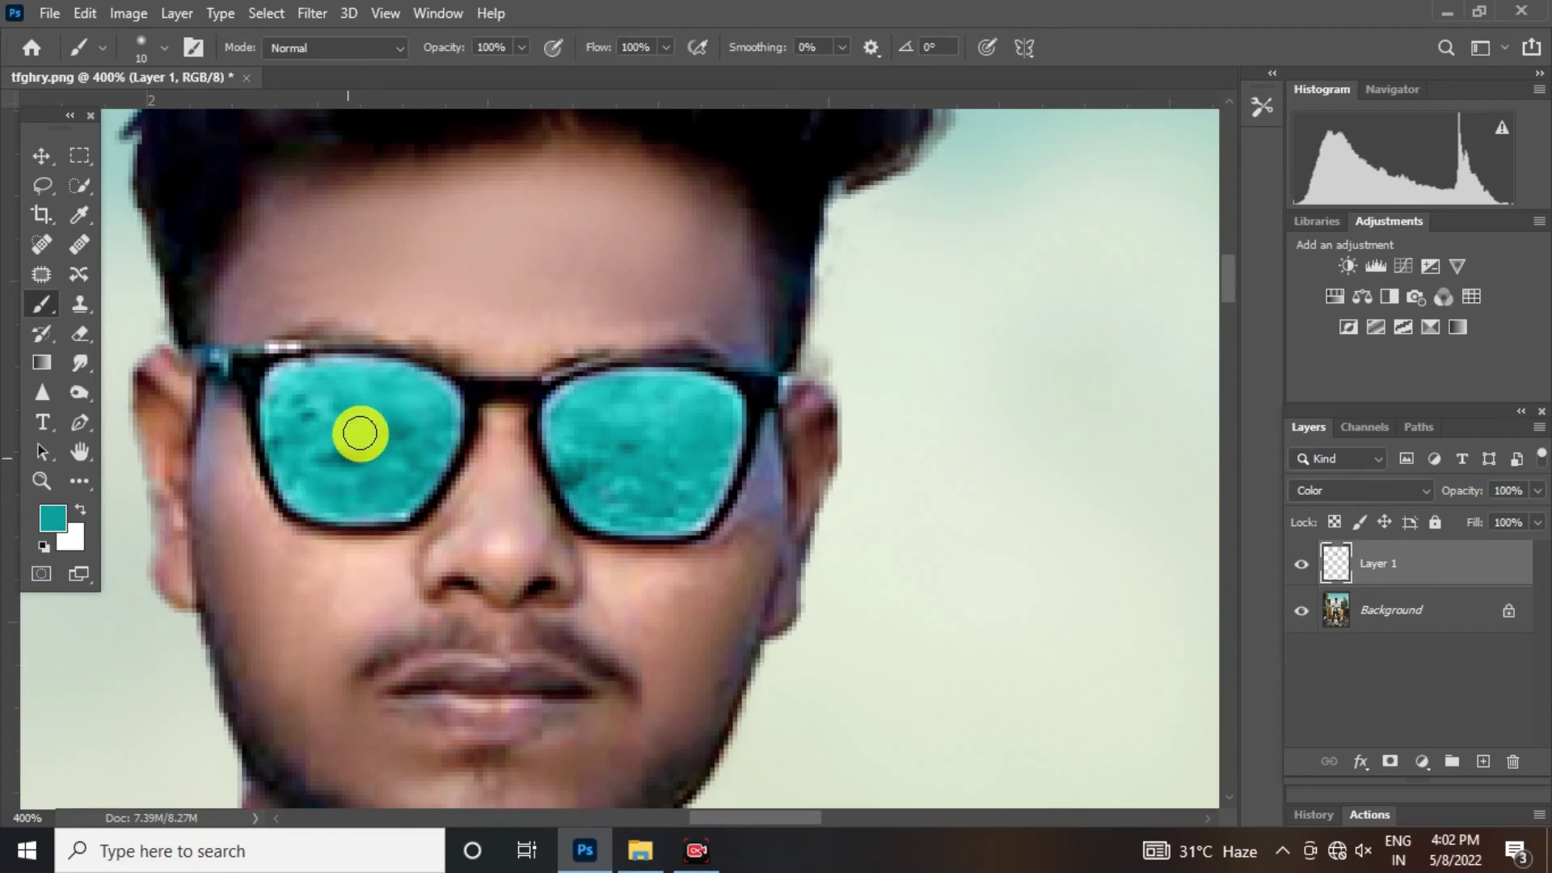
Step: Flatten the cyan lens layer and the photo into a single background layer
left_click(499, 353, "alt")
left_click(500, 353, "alt")
left_click(500, 353, "alt")
left_click(500, 353, "alt")
left_click(500, 353, "alt")
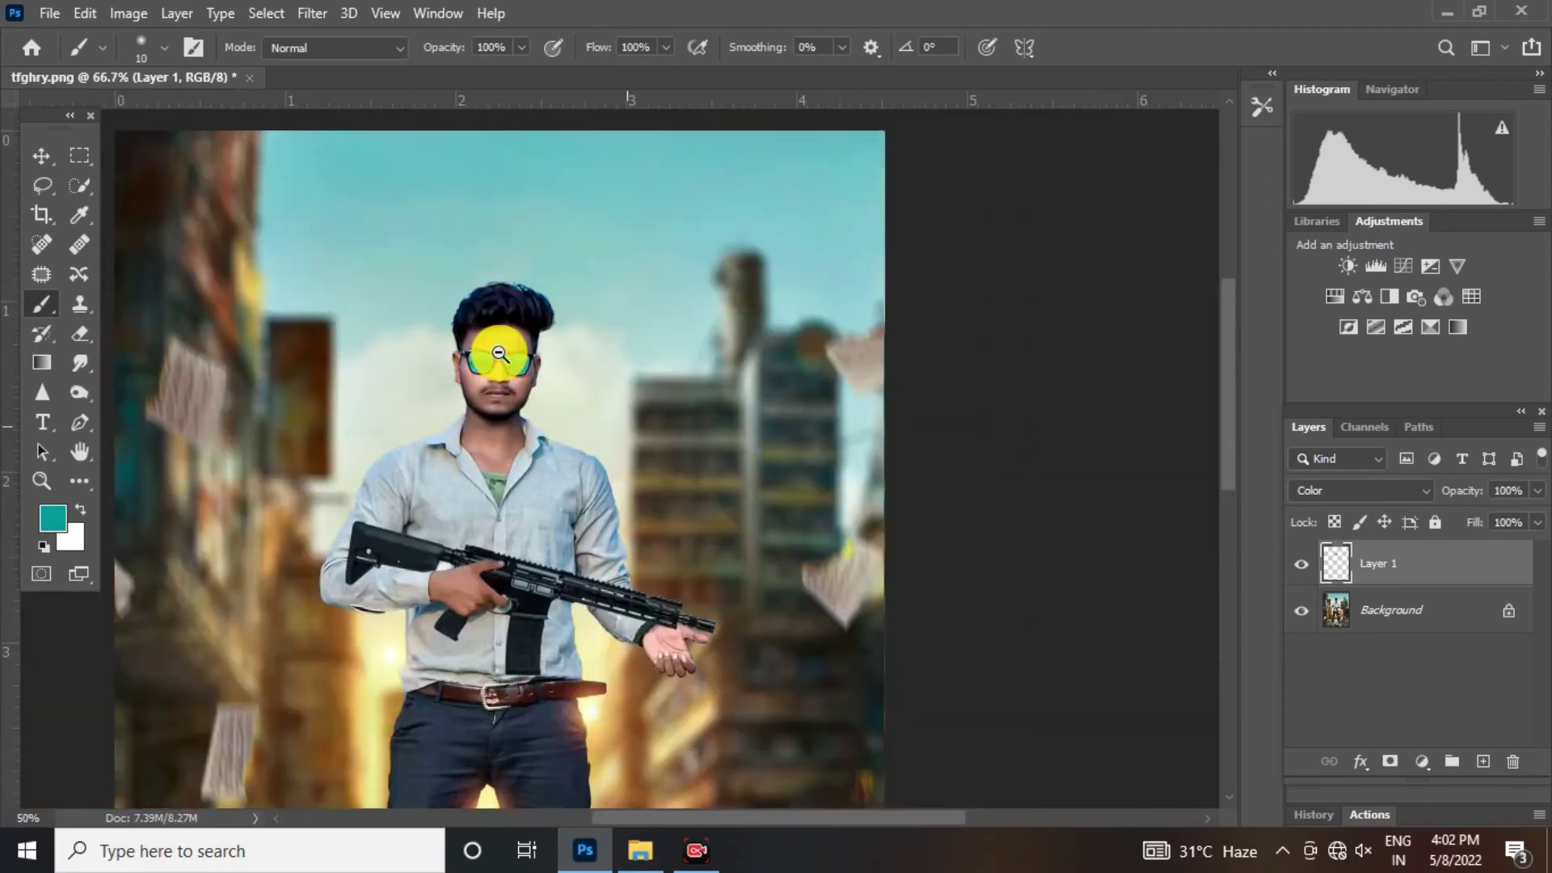
left_click(500, 354, "alt")
left_click(499, 354, "alt")
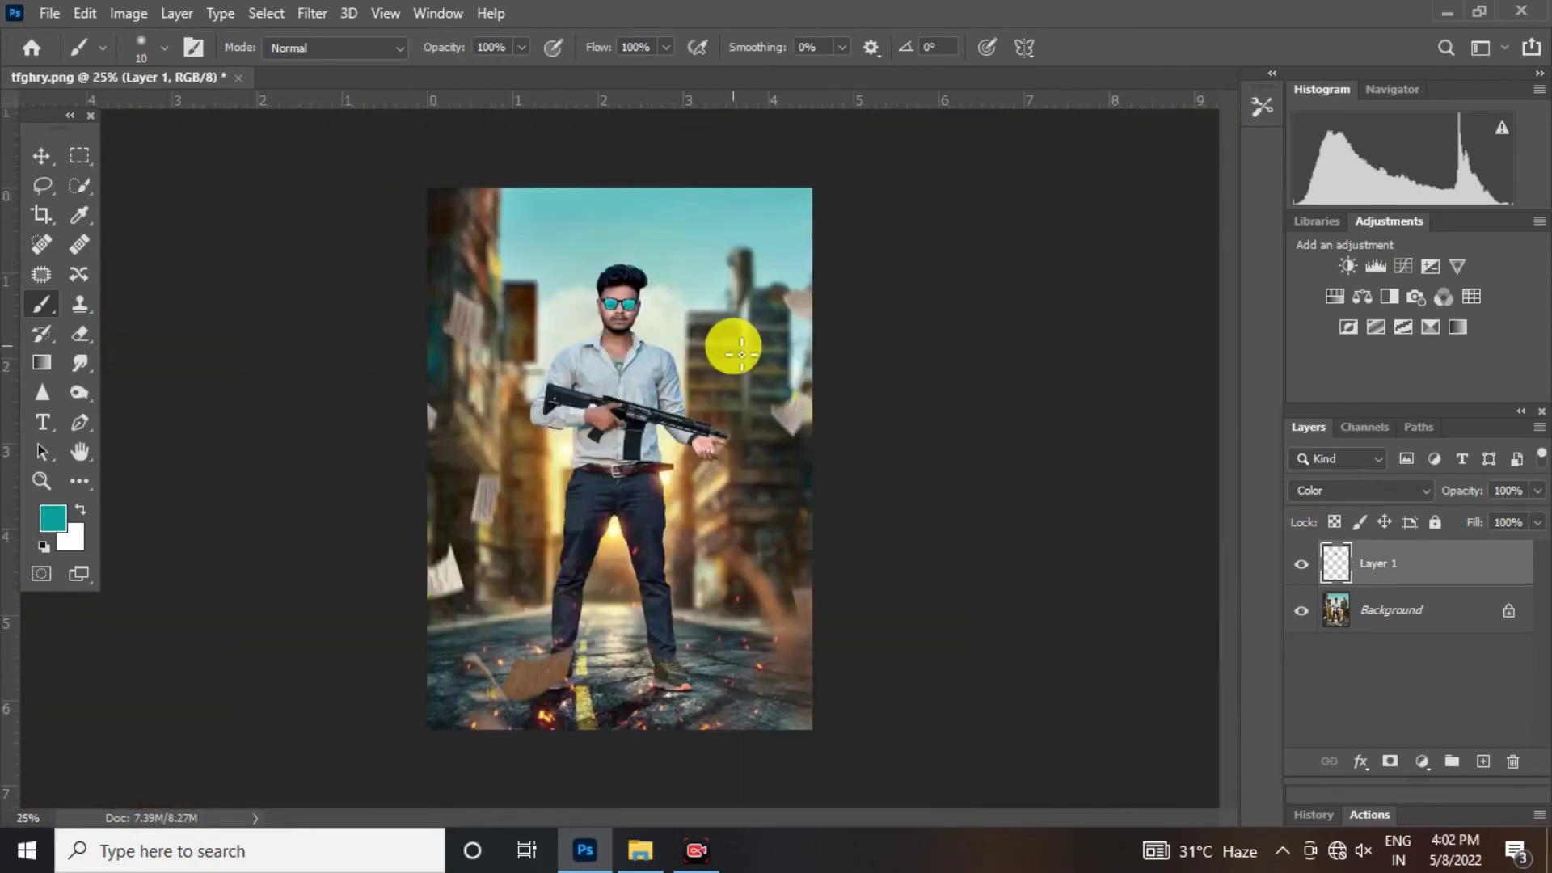
right_click(1397, 598)
left_click(1402, 527)
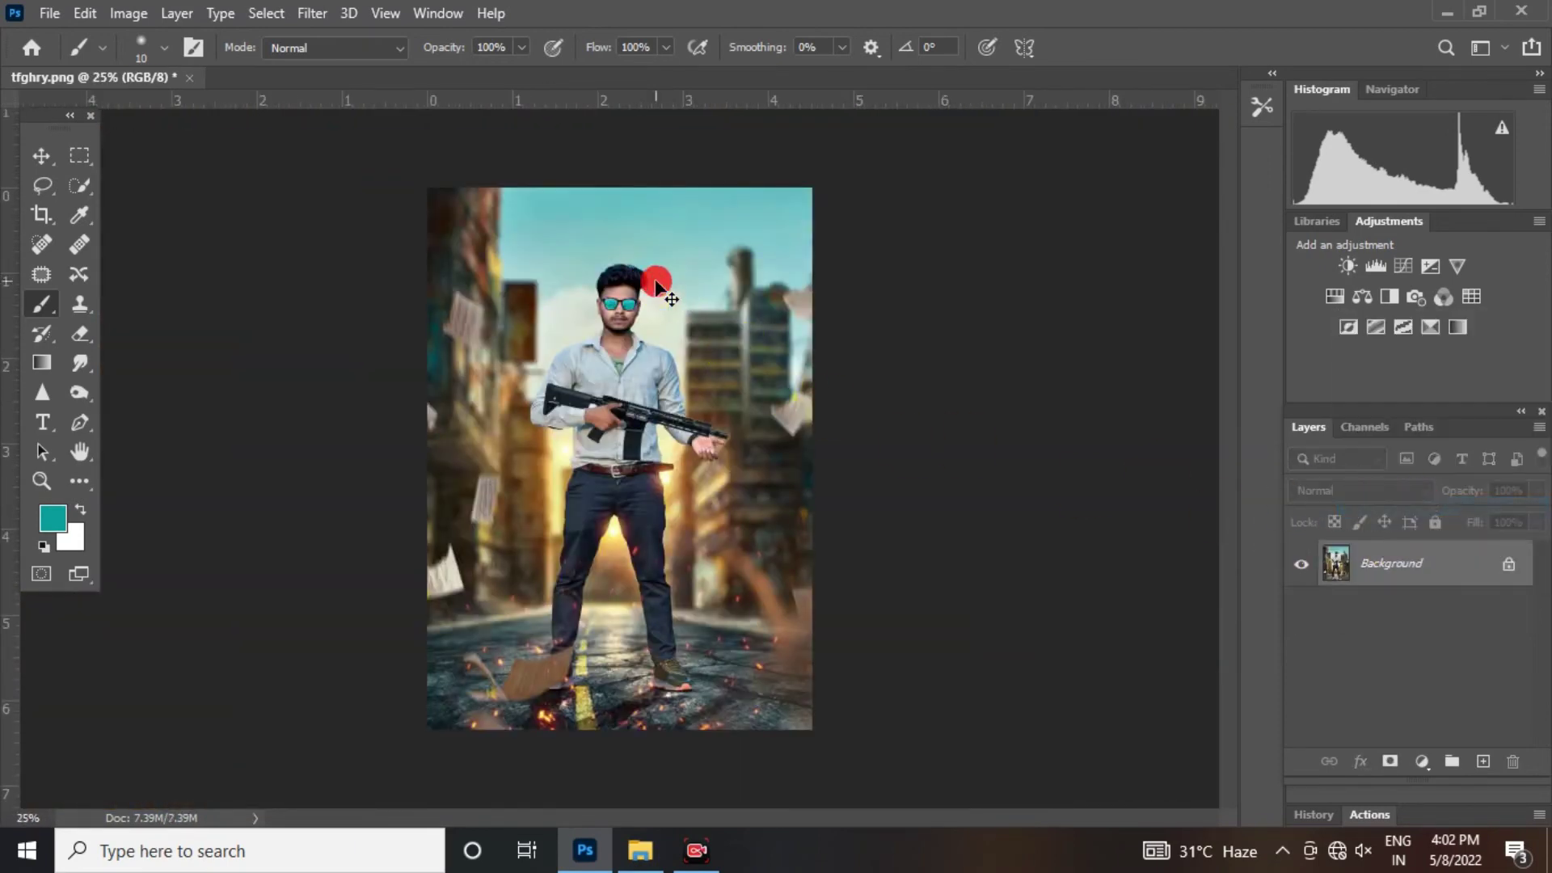
Step: In the Camera Raw filter, warm the temperature slightly and set Blacks to -11, Texture to +7, Clarity to -8 and Vibrance to +9
key("ctrl+plus")
left_click(312, 12)
left_click(378, 152)
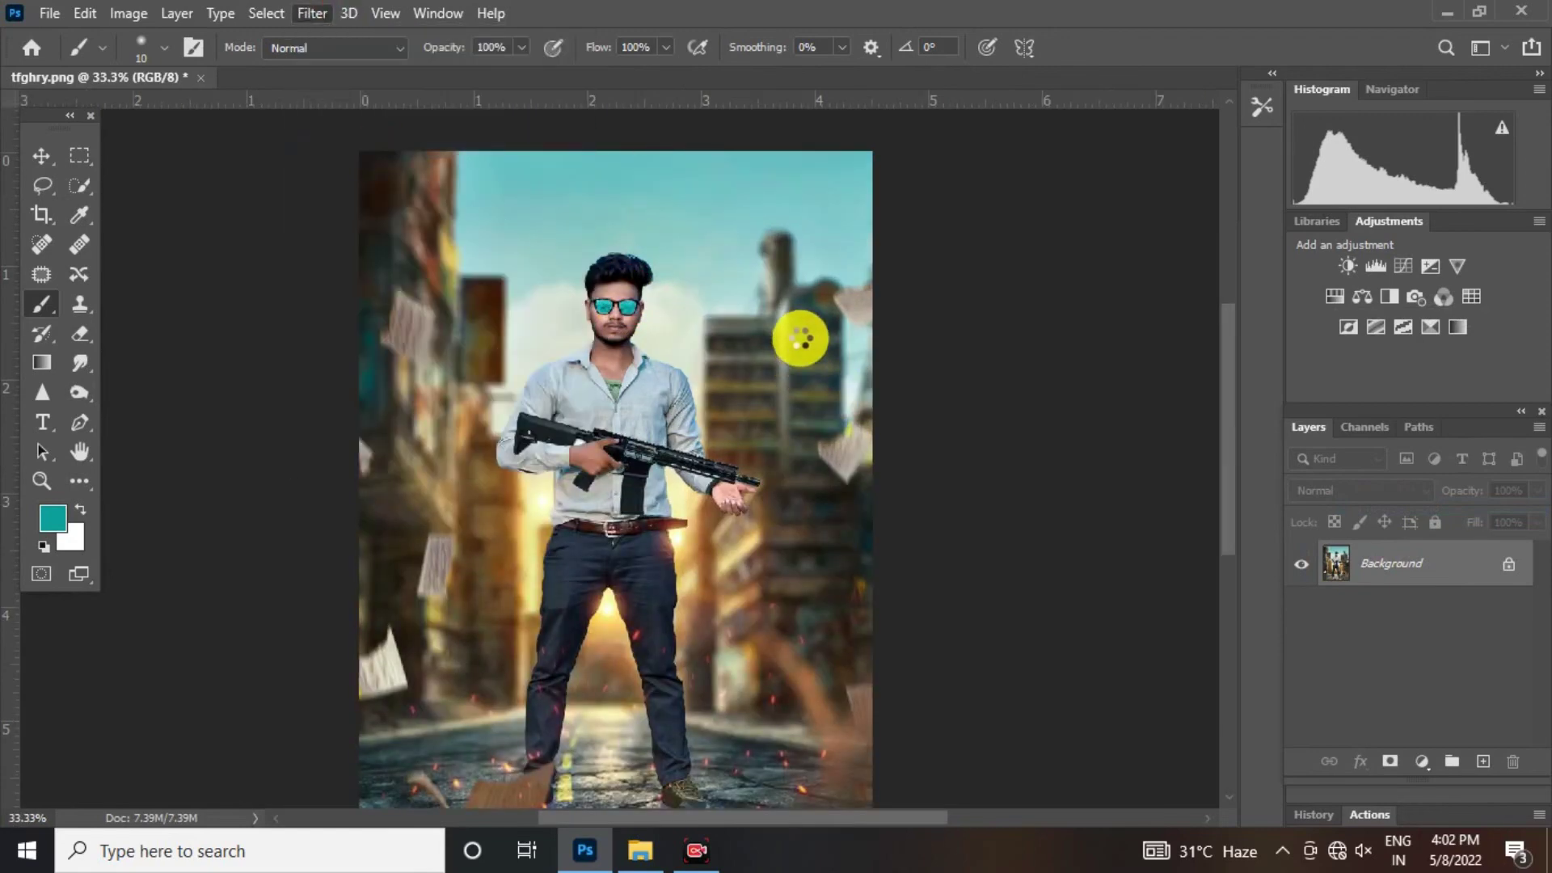
left_click(1278, 361)
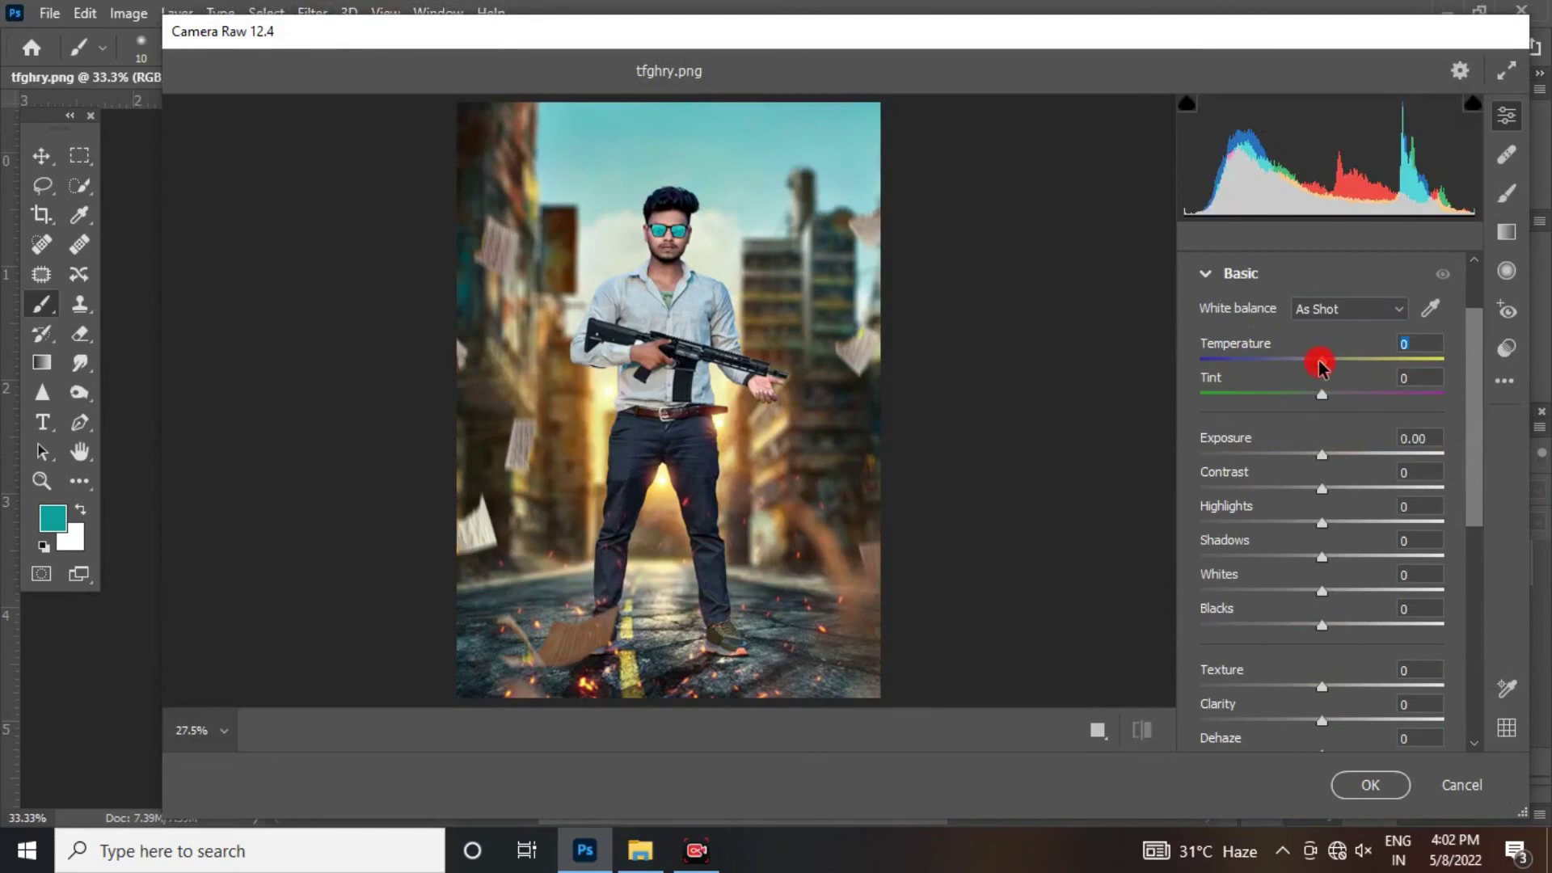
left_click_drag(1319, 363, 1324, 366)
scroll(1472, 412, "down", 4)
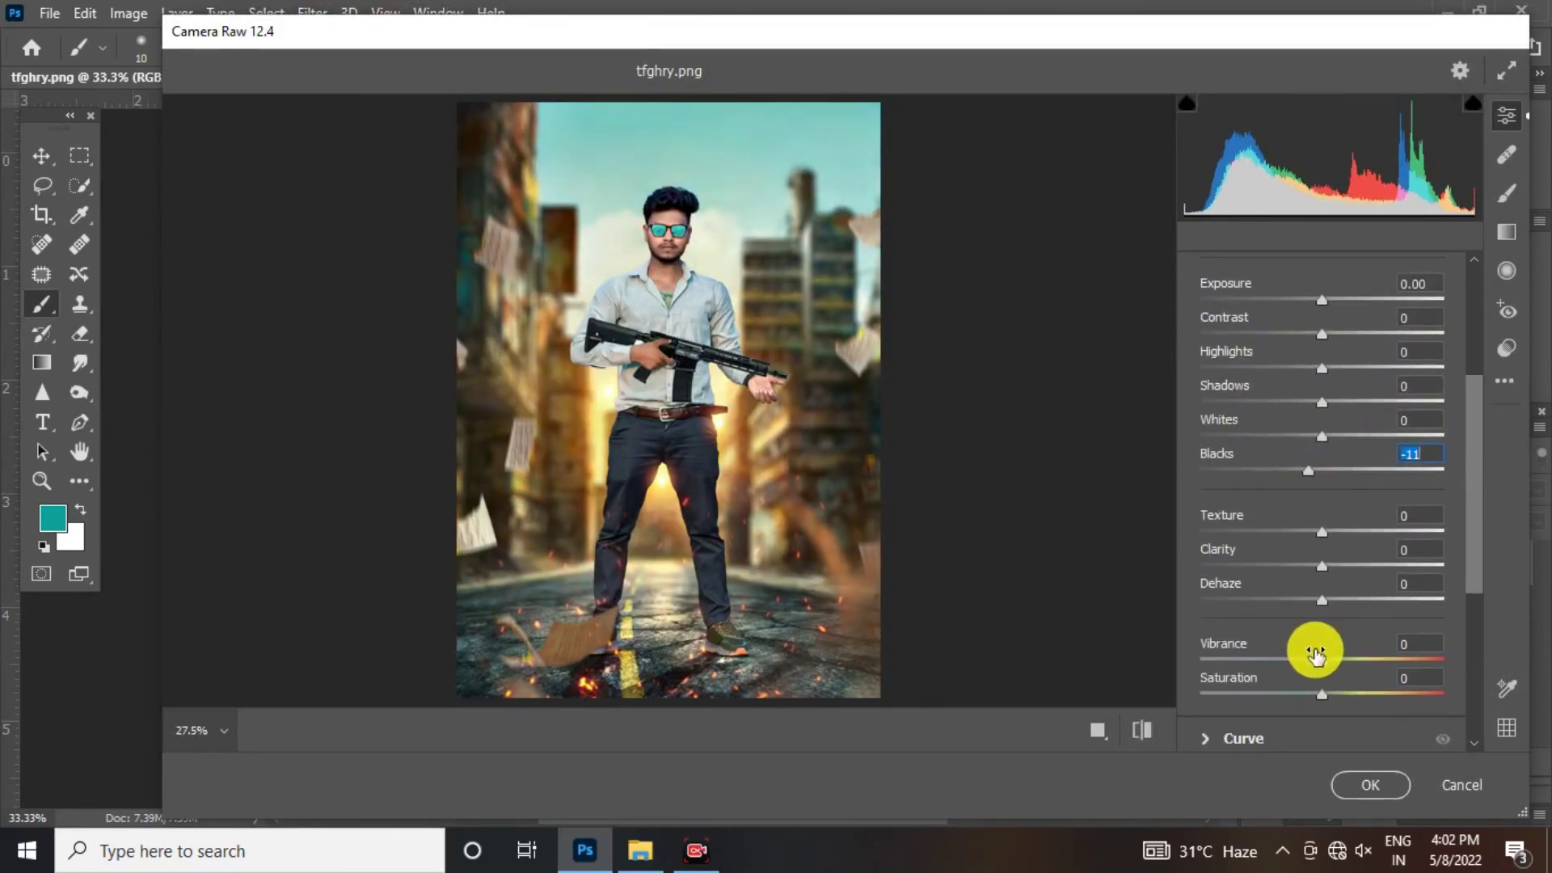
left_click_drag(1331, 531, 1308, 569)
scroll(1472, 497, "down", 1)
Step: Set the Camera Raw detail adjustments to Sharpening 15 and Noise Reduction 7
scroll(1471, 499, "down", 5)
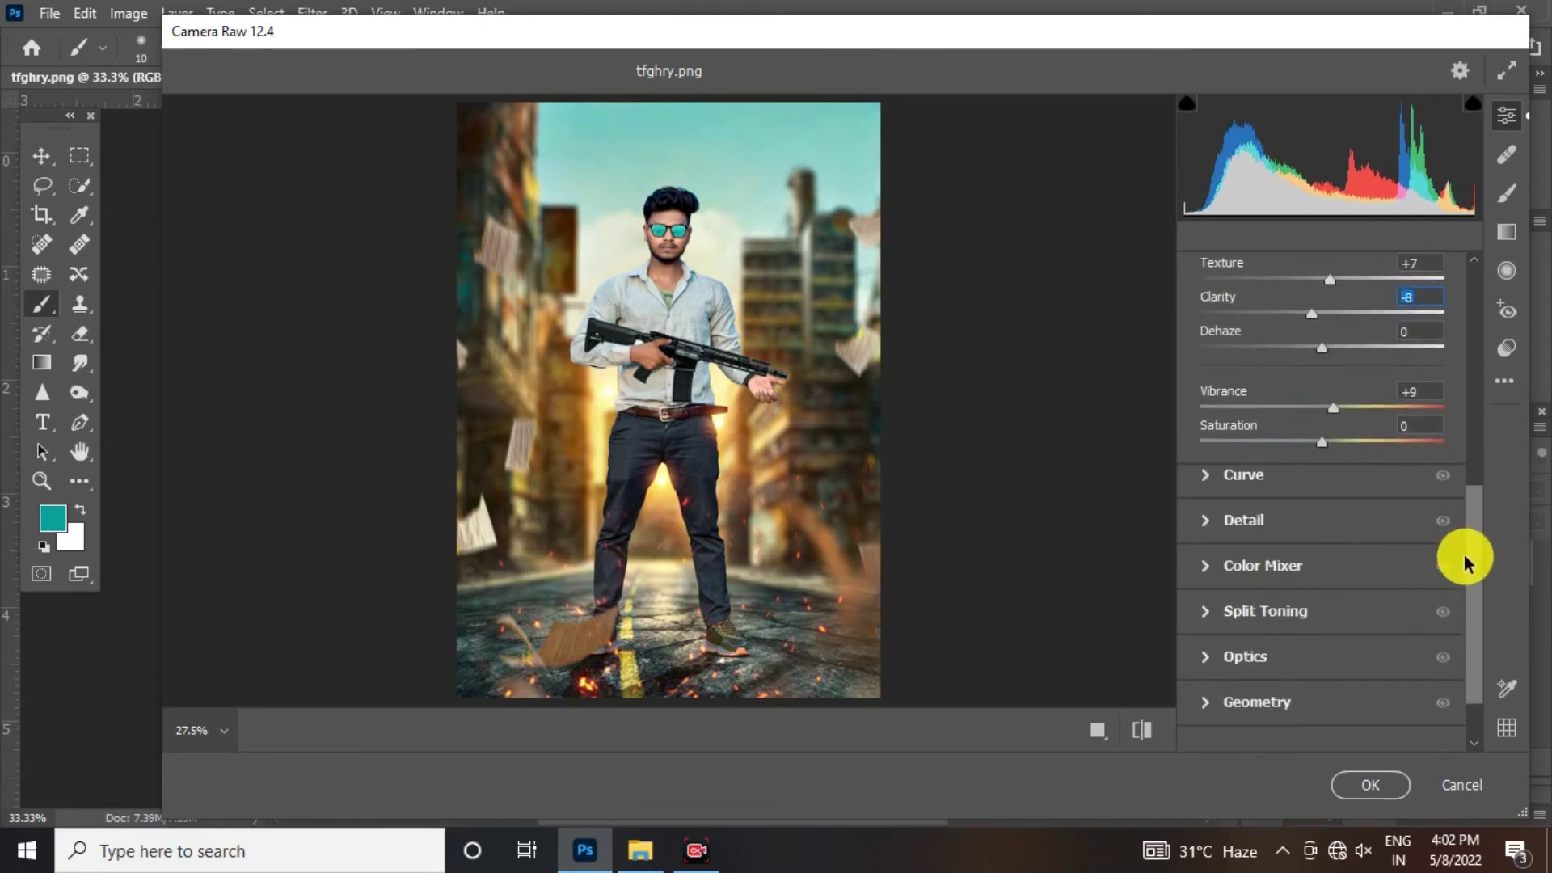
left_click(1275, 526)
left_click(1200, 510)
left_click_drag(1211, 509, 1222, 509)
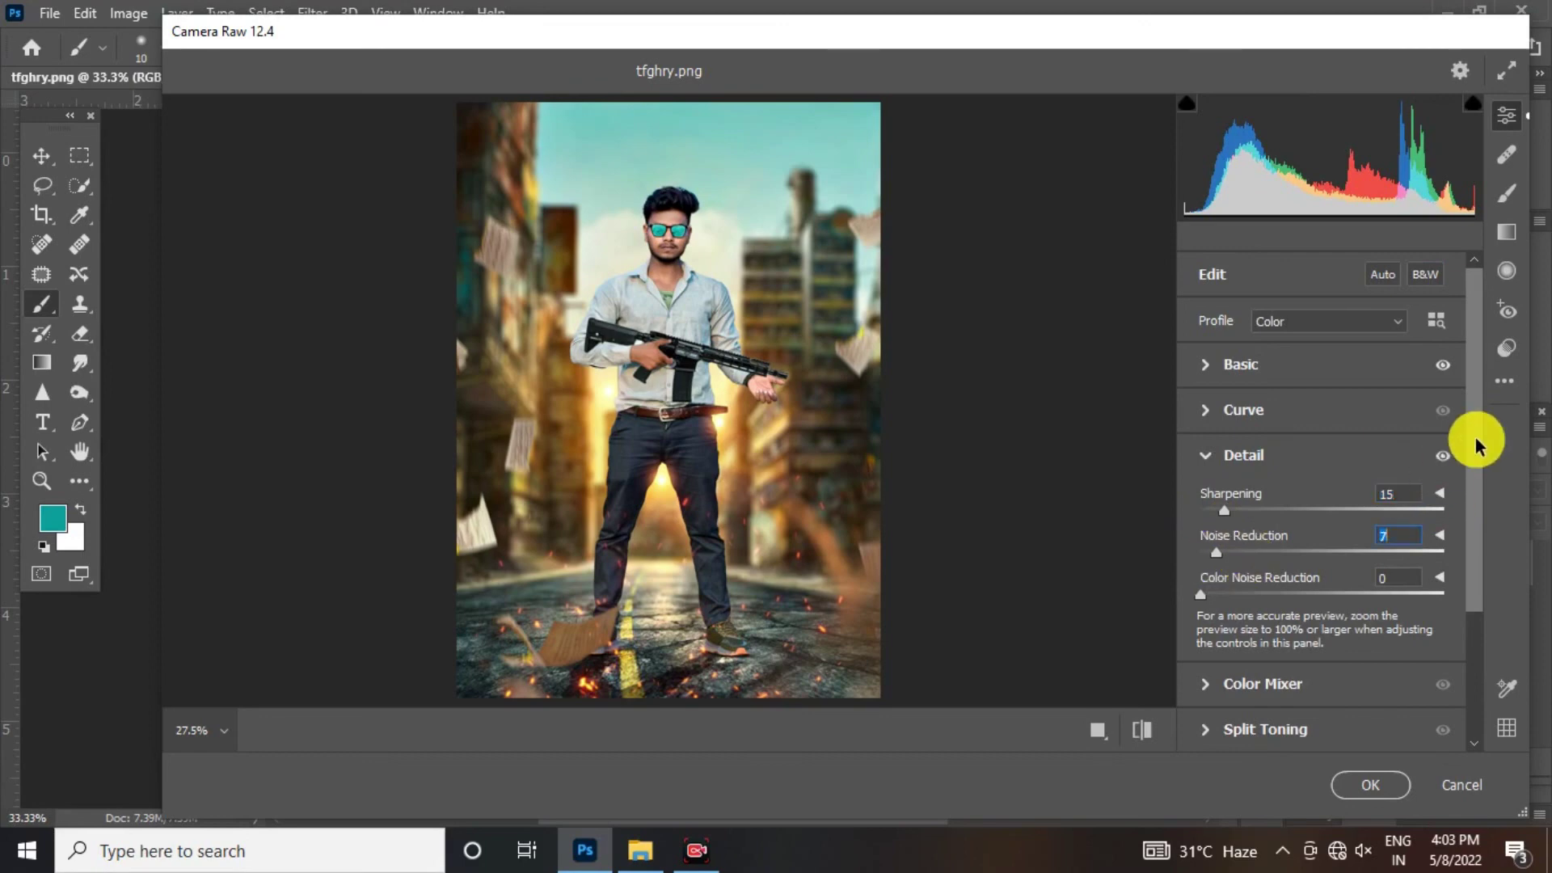
Step: Expand the Effects settings and apply the Camera Raw adjustments to the image
scroll(1459, 525, "down", 4)
left_click(1245, 679)
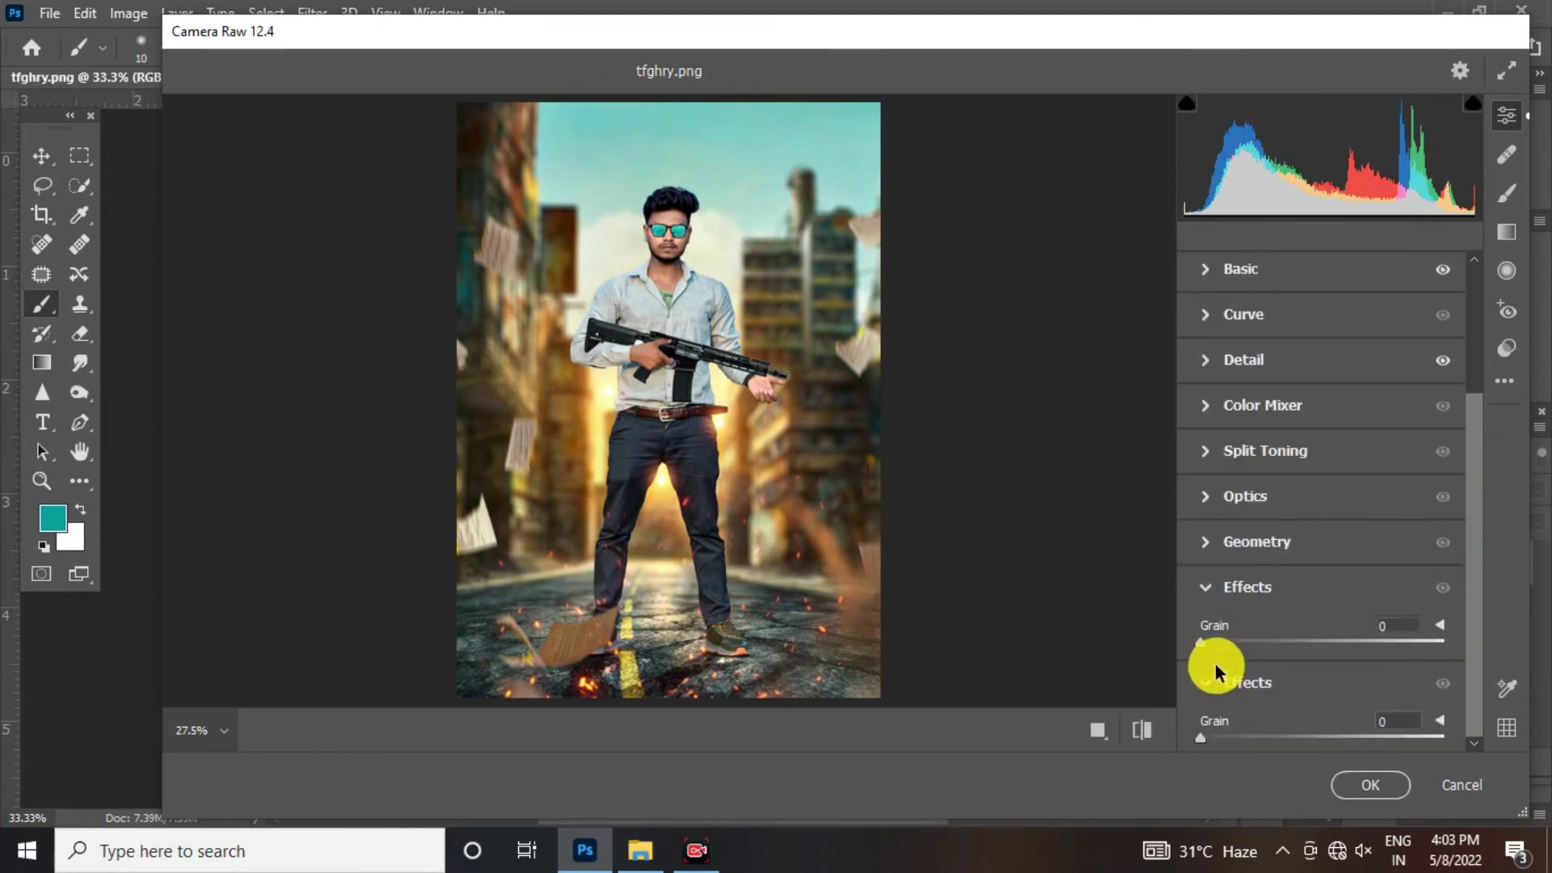
left_click(1367, 786)
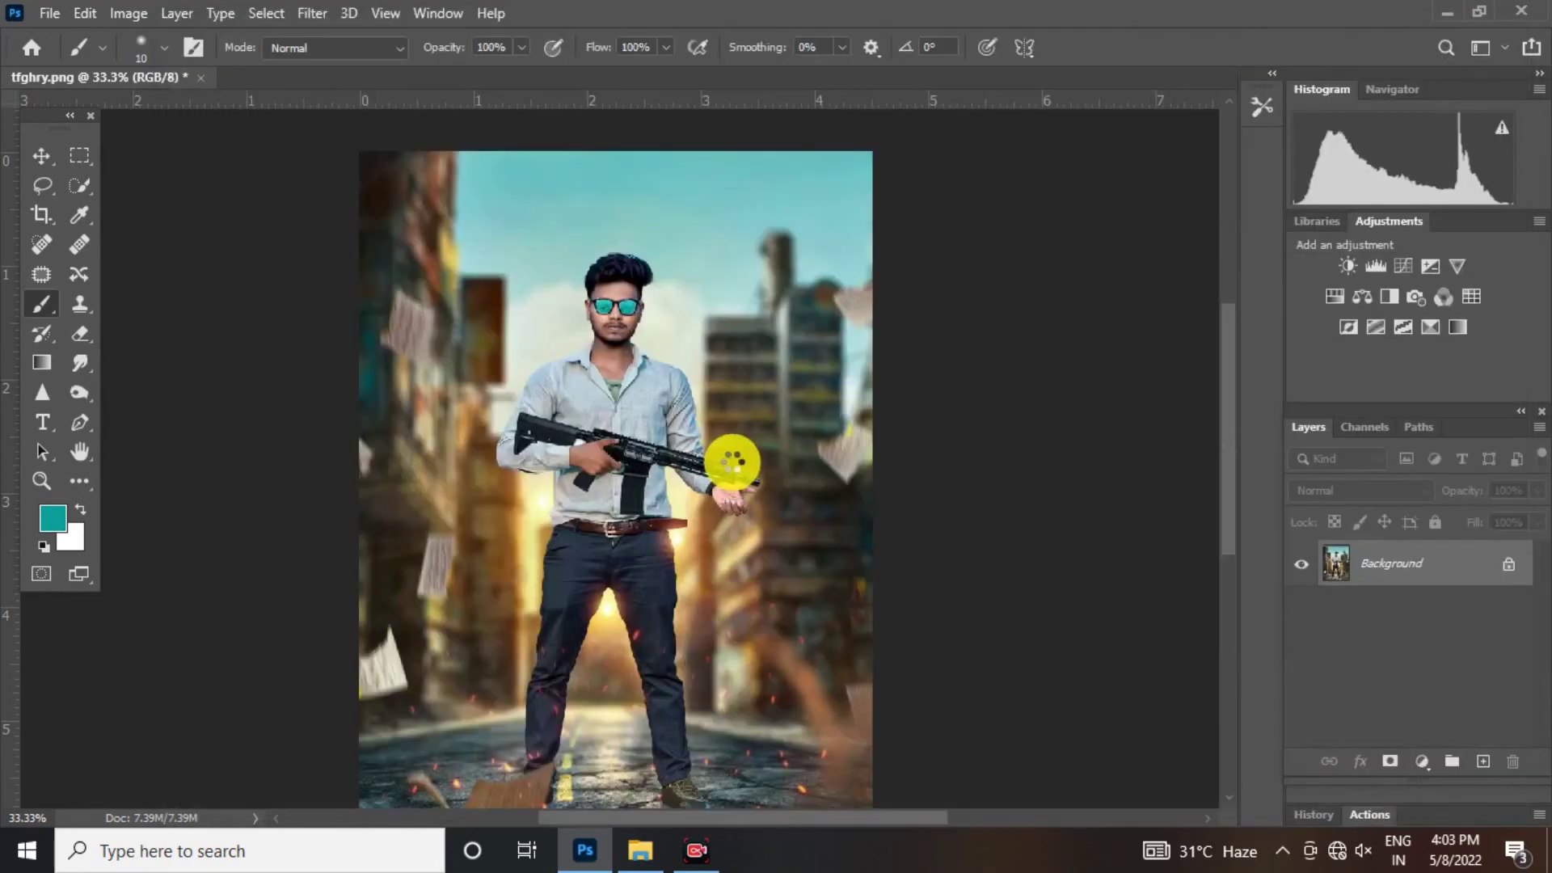
Step: Examine the graded composite up close and as a whole, checking the man, the rifle and the street
scroll(669, 340, "down", 1)
scroll(641, 481, "up", 2)
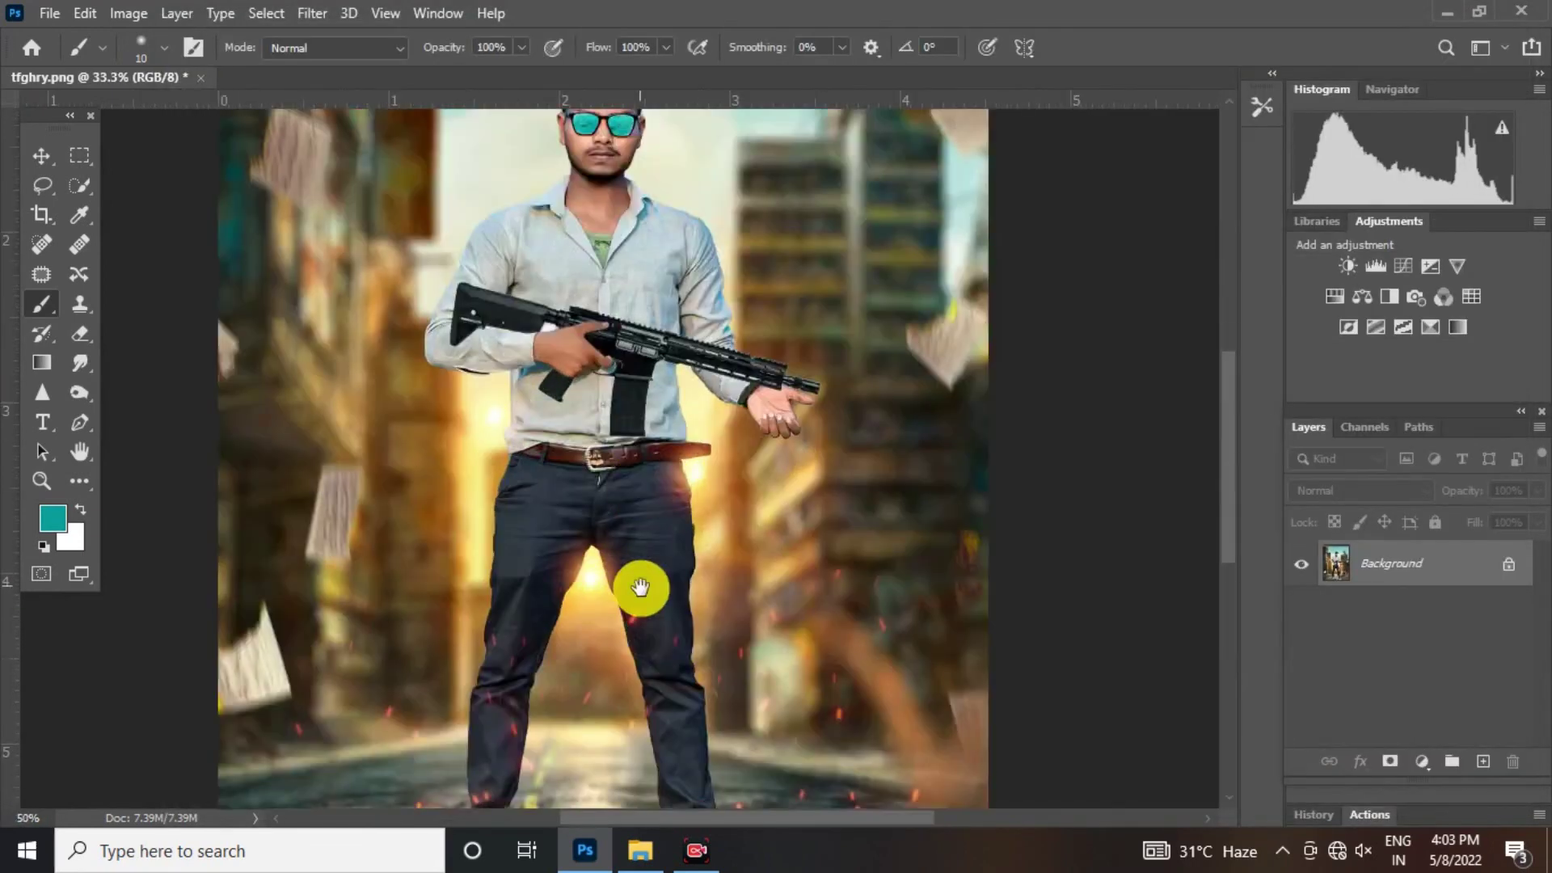
scroll(640, 587, "down", 5)
scroll(696, 473, "down", 2)
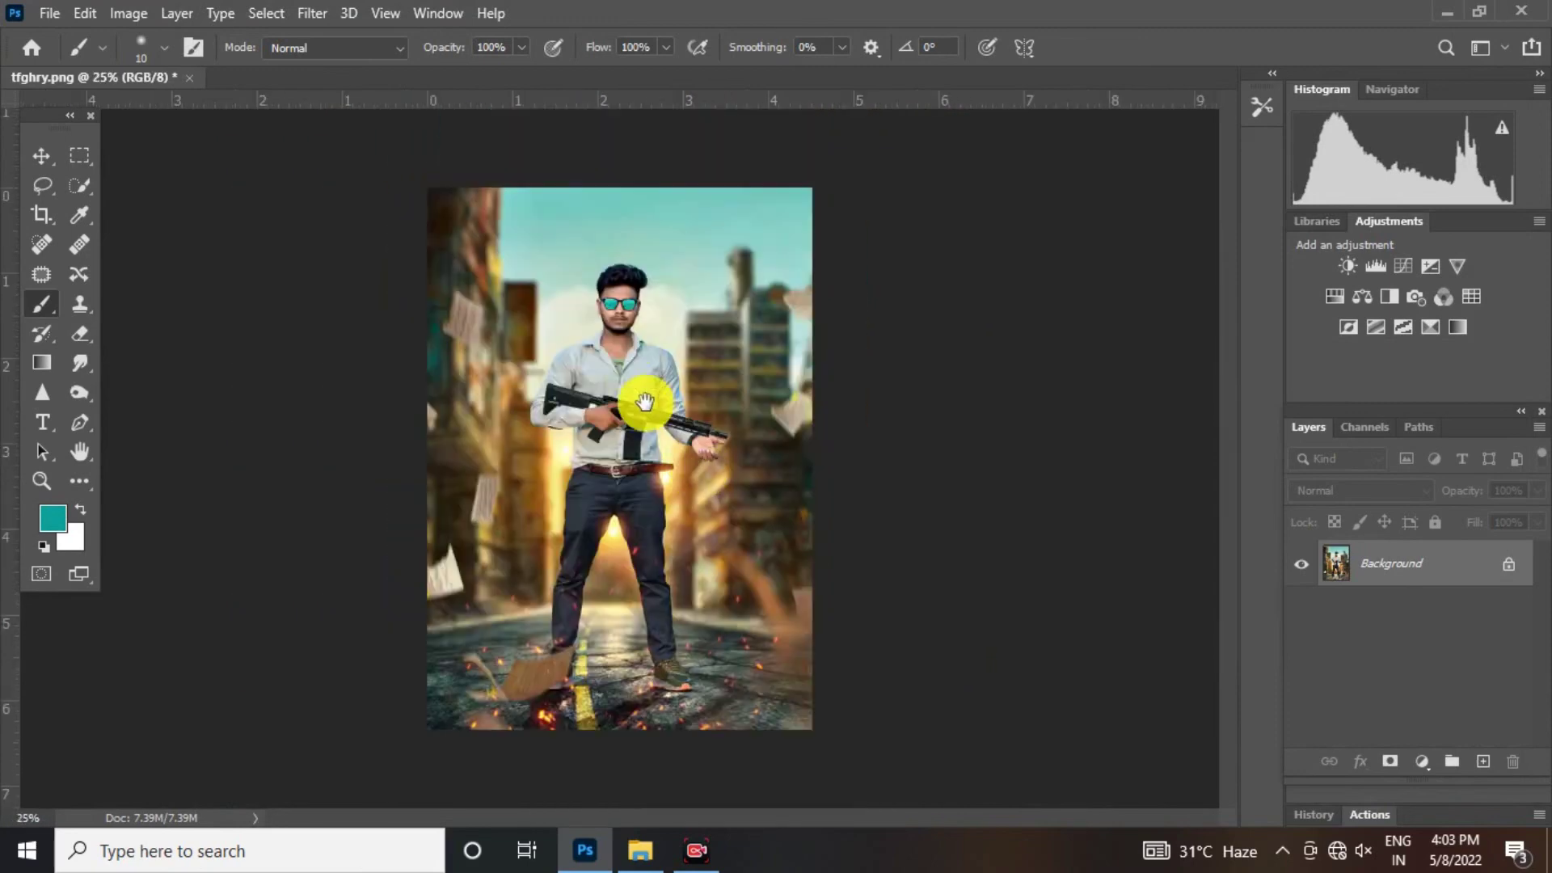
scroll(633, 340, "up", 3)
scroll(623, 307, "down", 1)
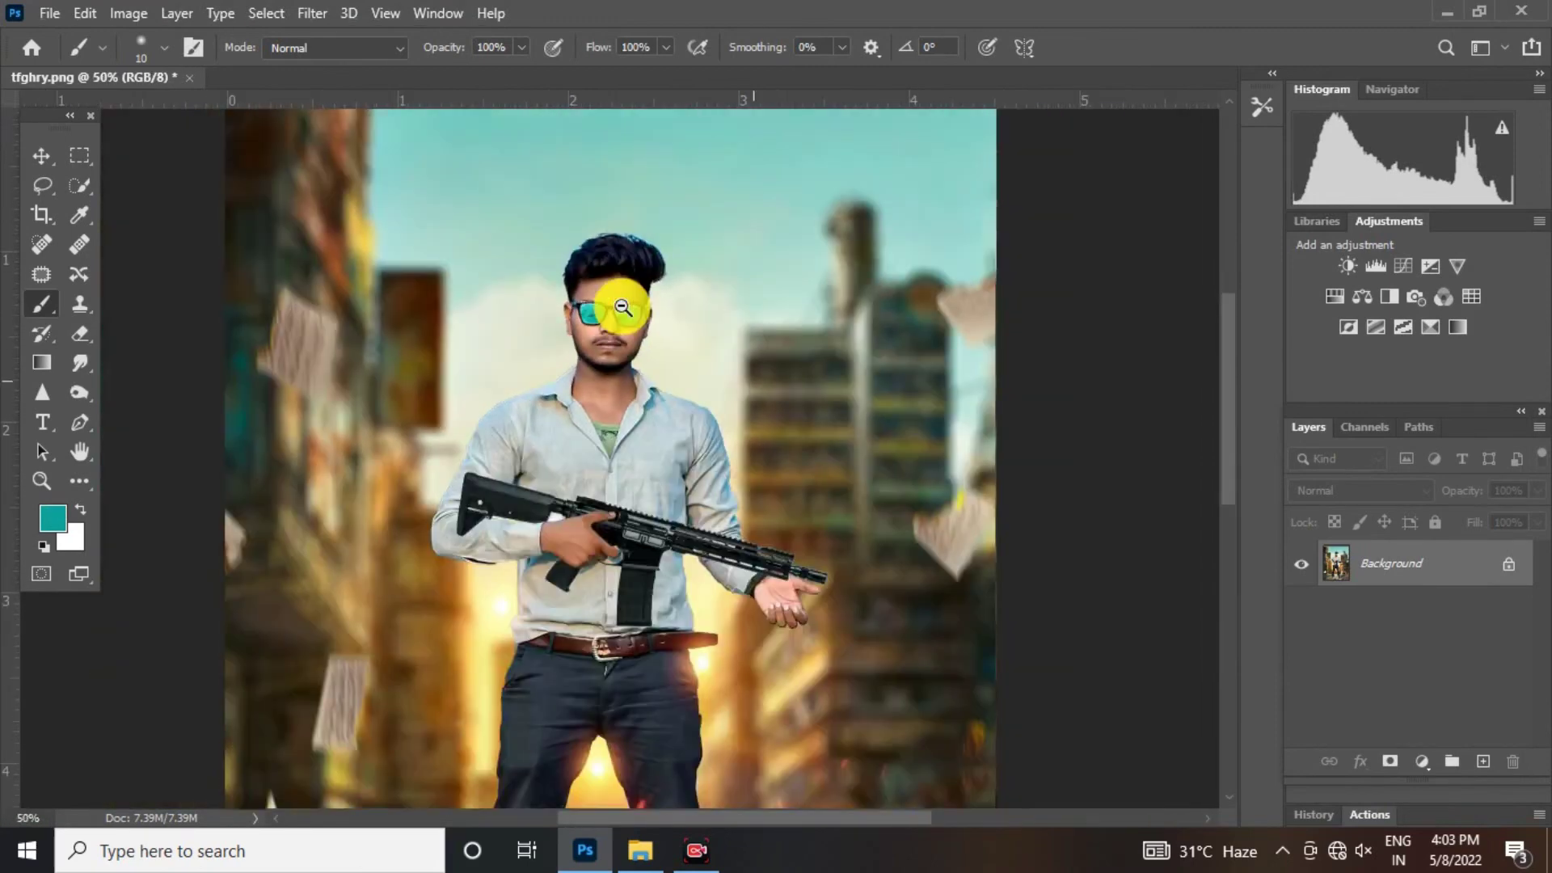
scroll(623, 307, "down", 3)
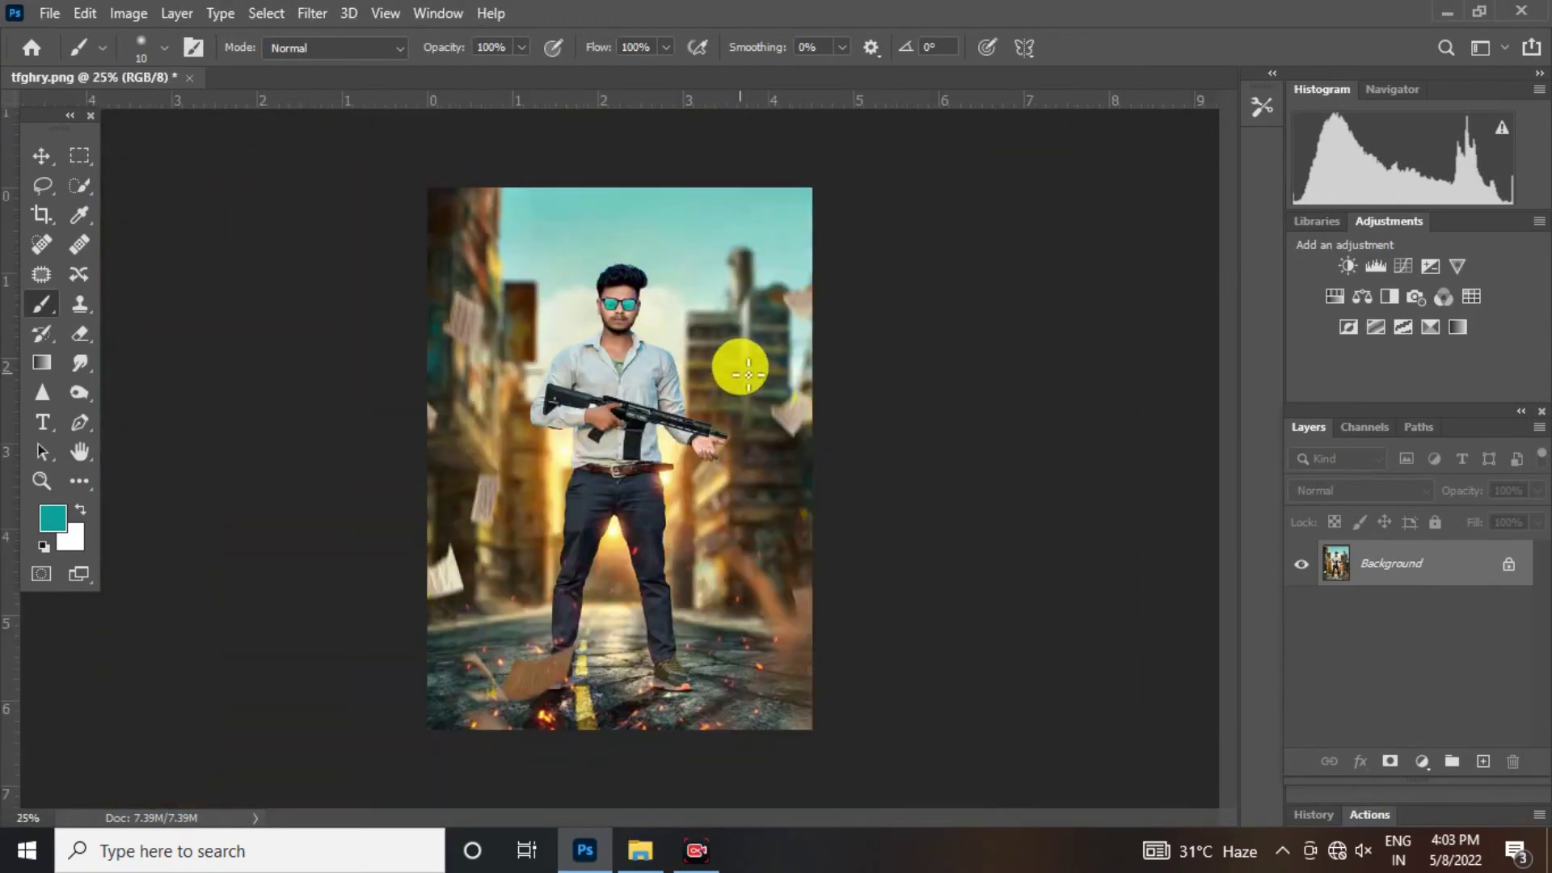